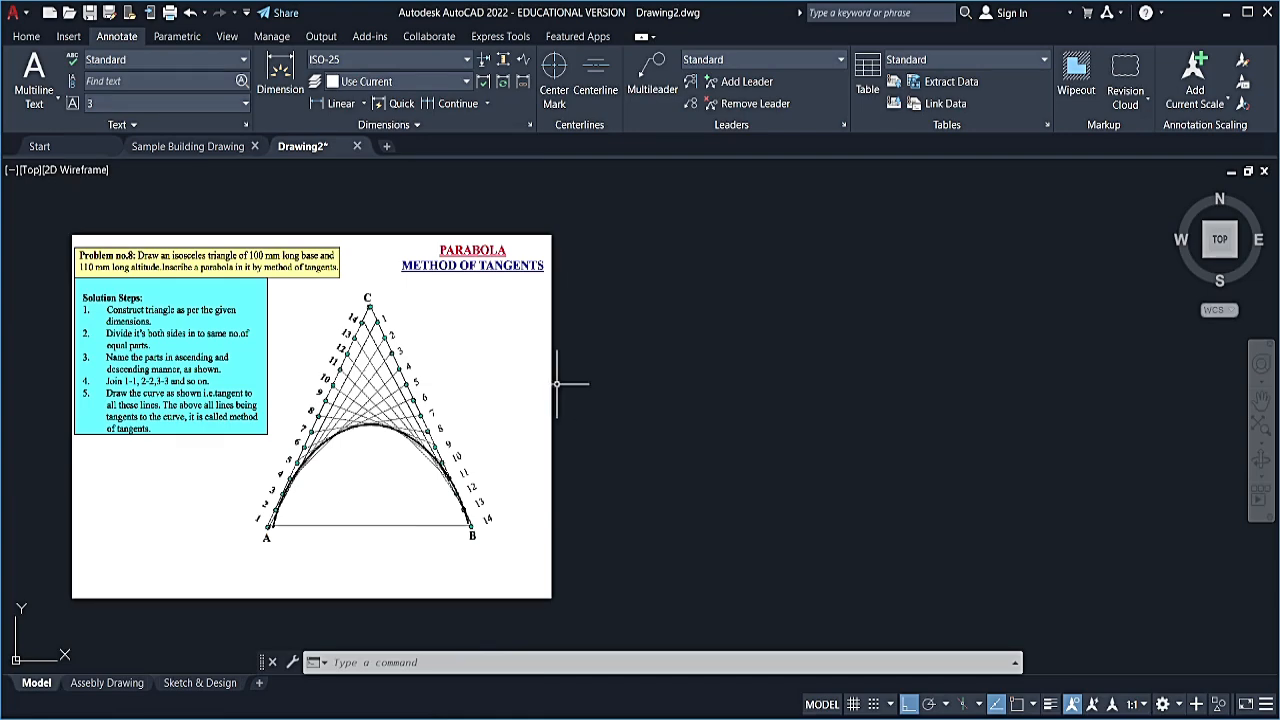
- Draw a 100 mm horizontal base line in the empty space to the right of the parabola problem image
scroll(565, 388, "up", 2)
mouse_move(565, 388)
middle_mouse_down()
mouse_move(657, 374)
mouse_move(752, 418)
middle_mouse_up()
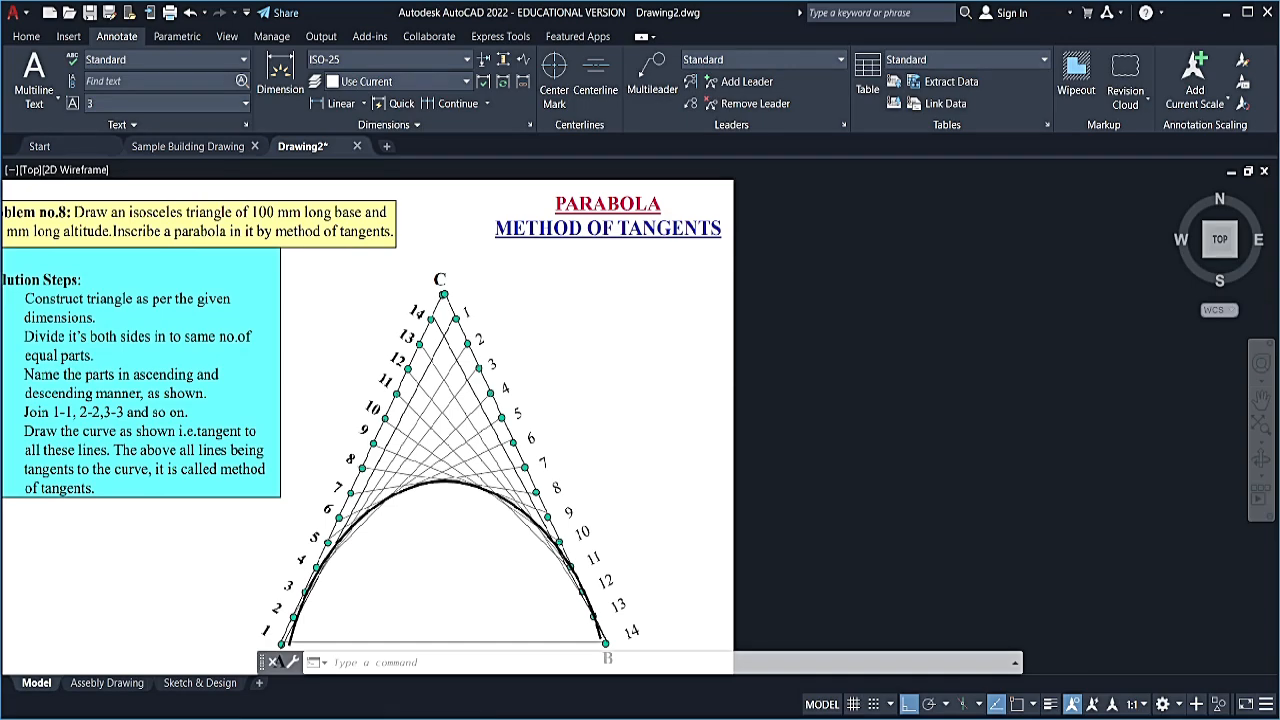
mouse_move(815, 423)
middle_mouse_down()
mouse_move(913, 430)
mouse_move(976, 472)
middle_mouse_up()
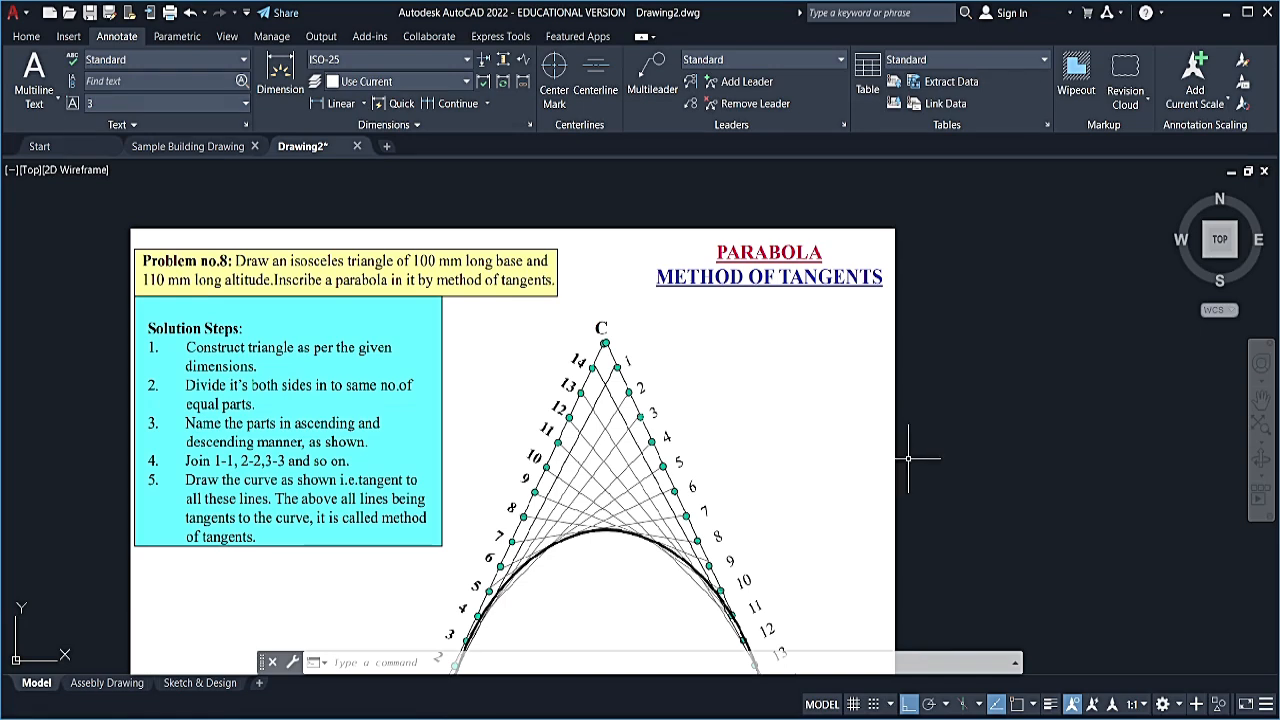
type("l")
key("Return")
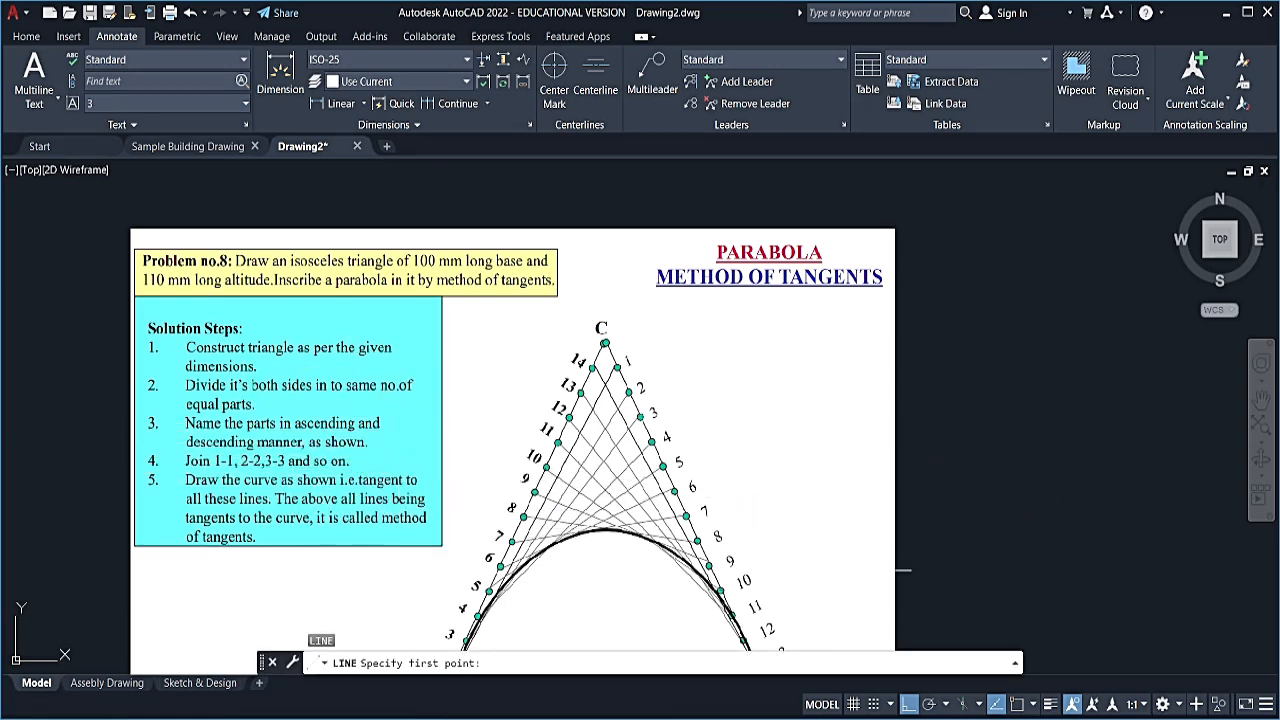
middle_click_drag(989, 524, 914, 503)
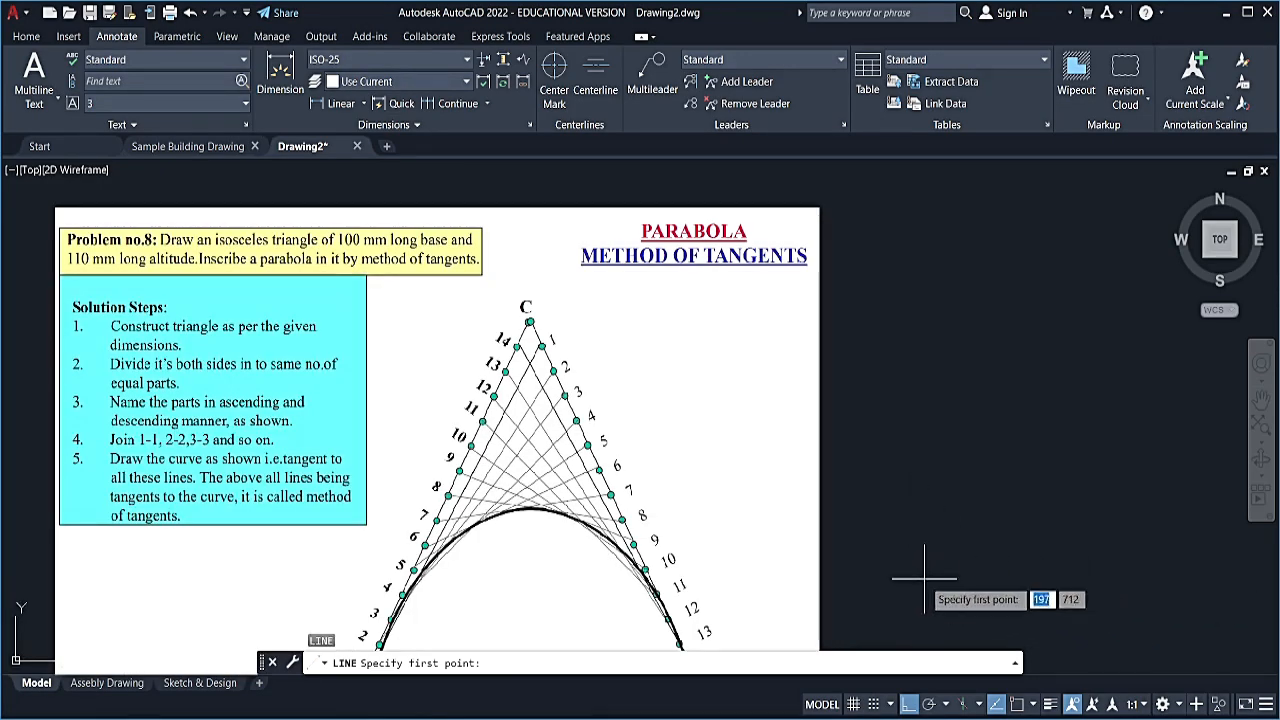
middle_click_drag(920, 575, 862, 525)
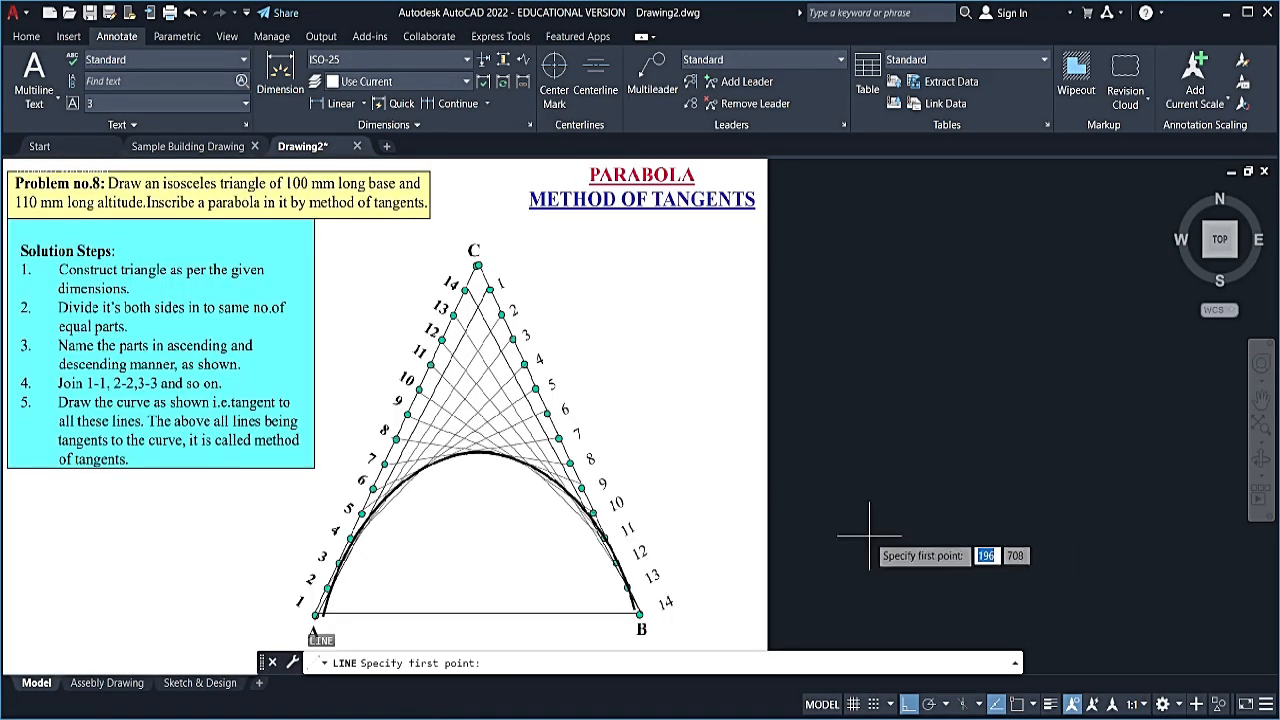
left_click(862, 525)
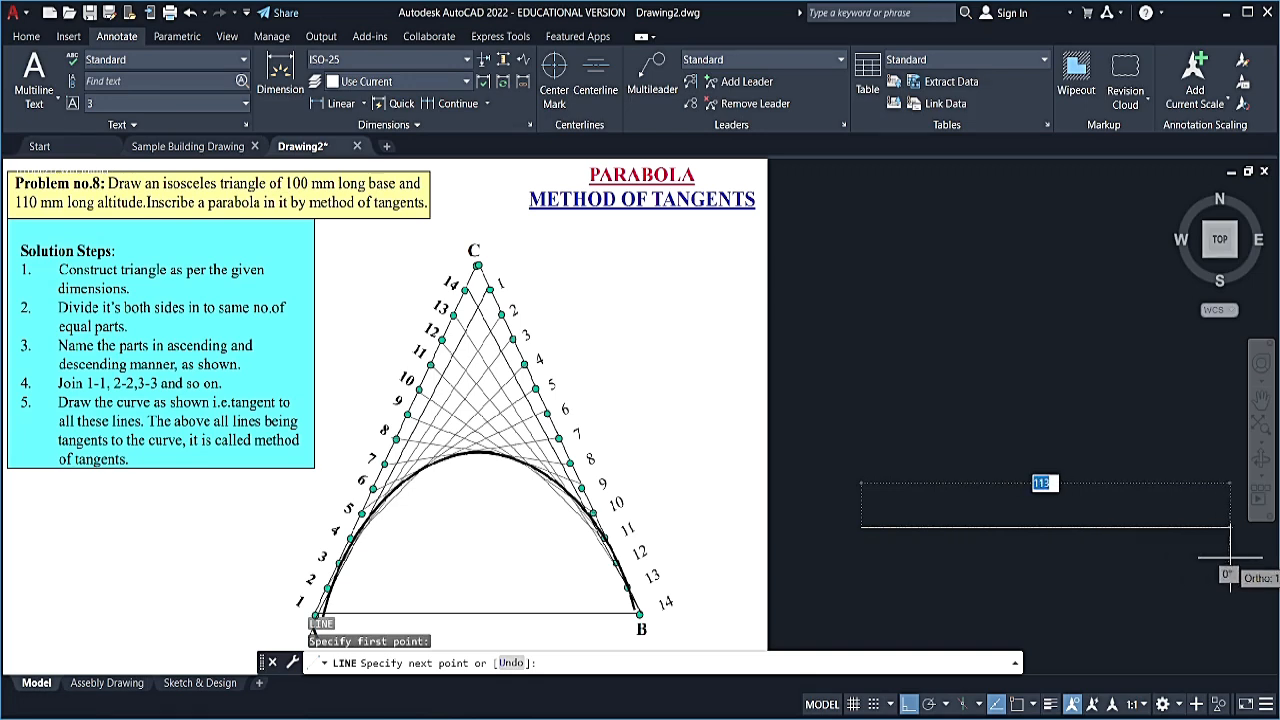
middle_click_drag(1162, 575, 582, 517)
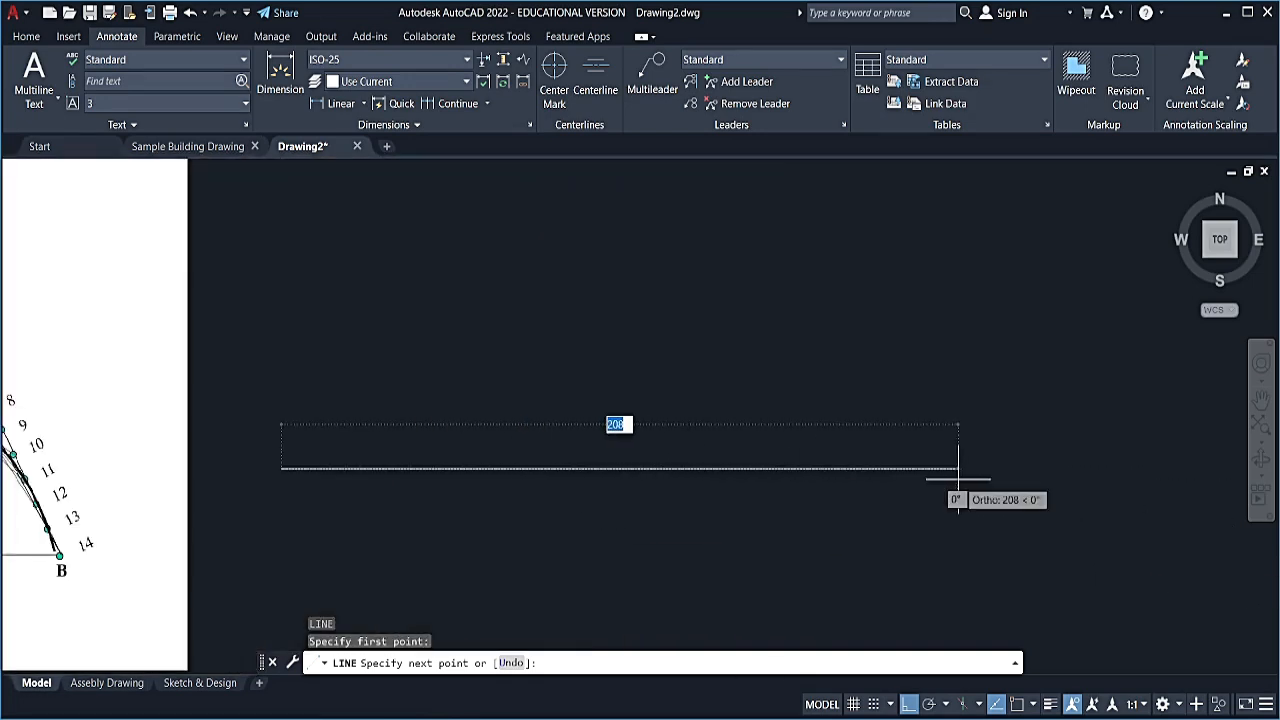
type("100")
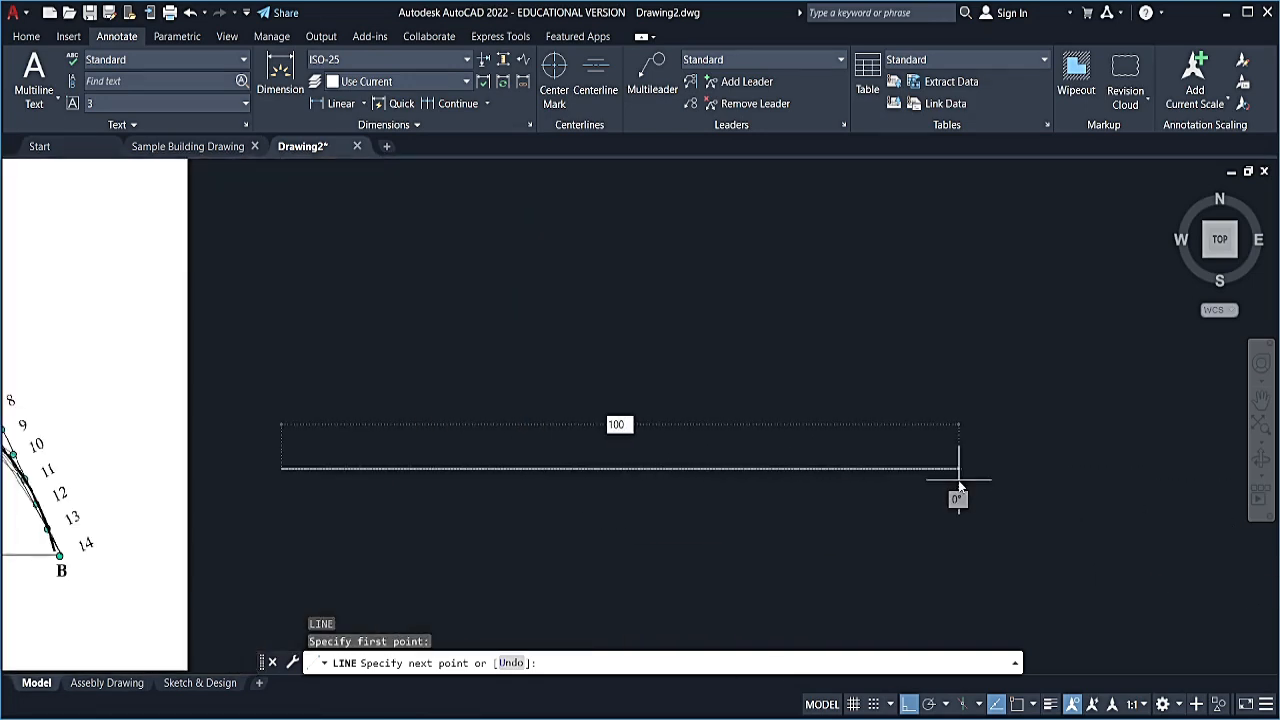
key("Return")
key("Escape")
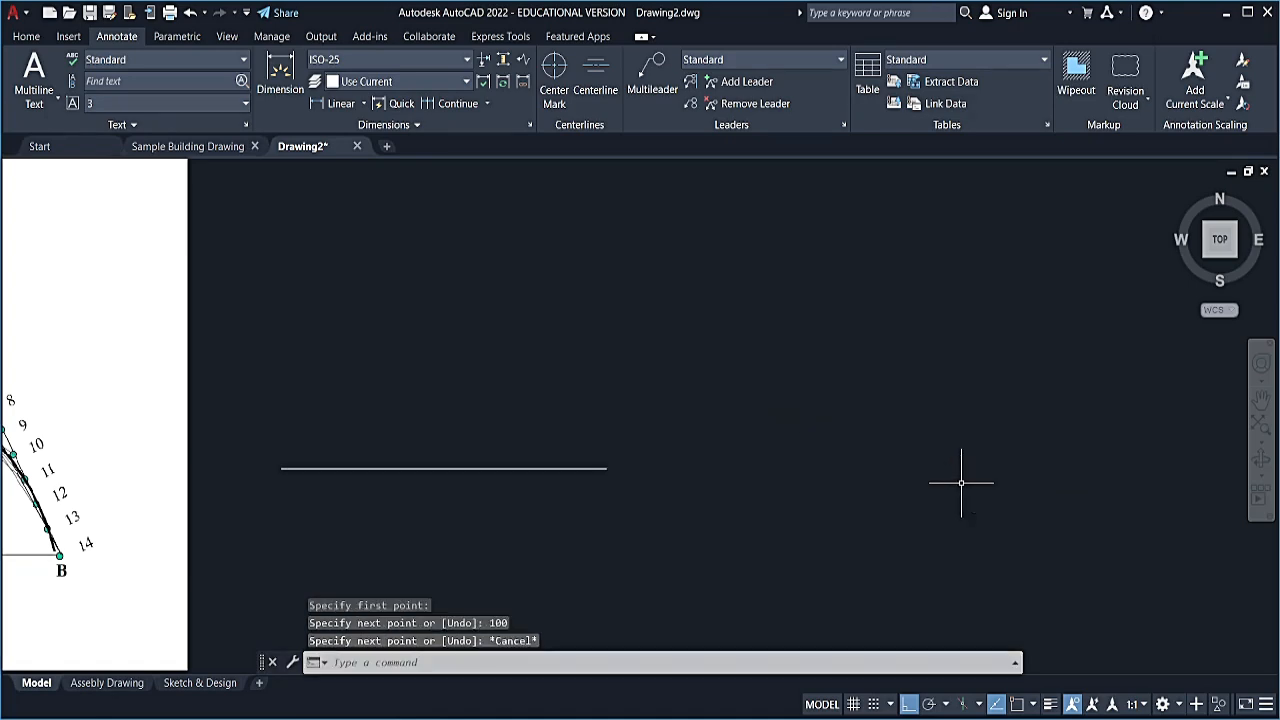
middle_click_drag(765, 495, 983, 457)
left_click(960, 429)
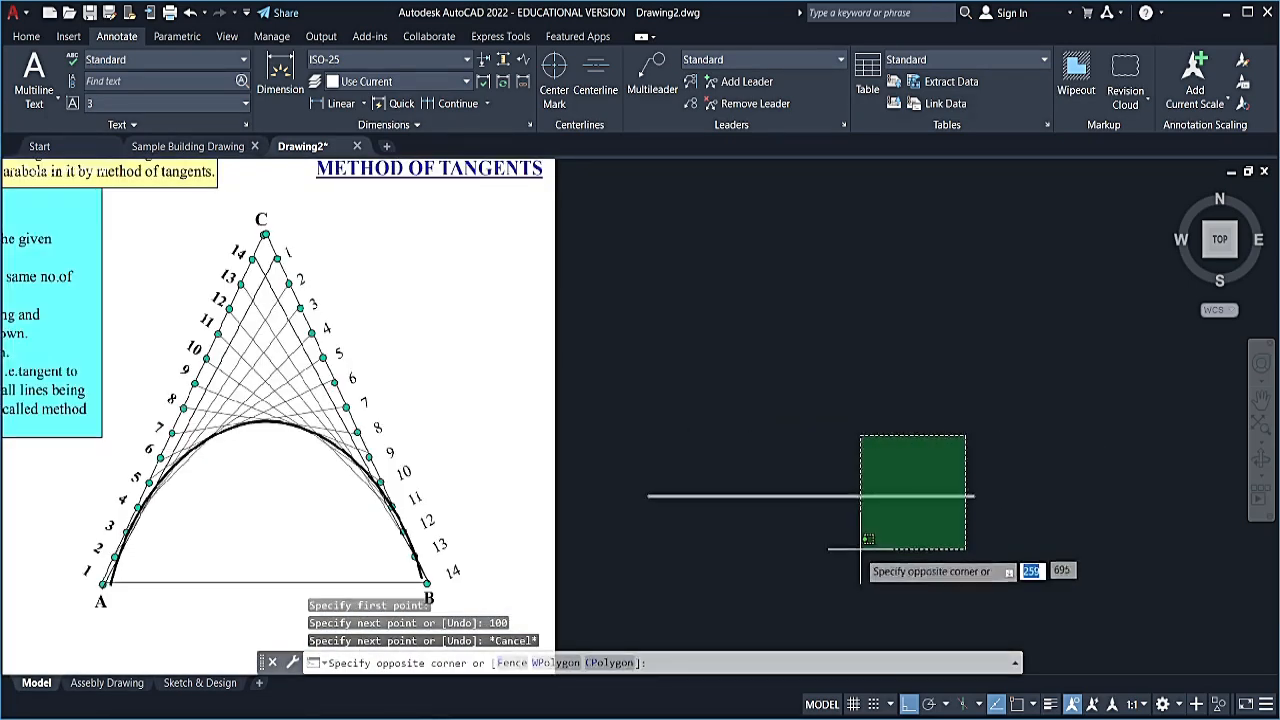
left_click(863, 543)
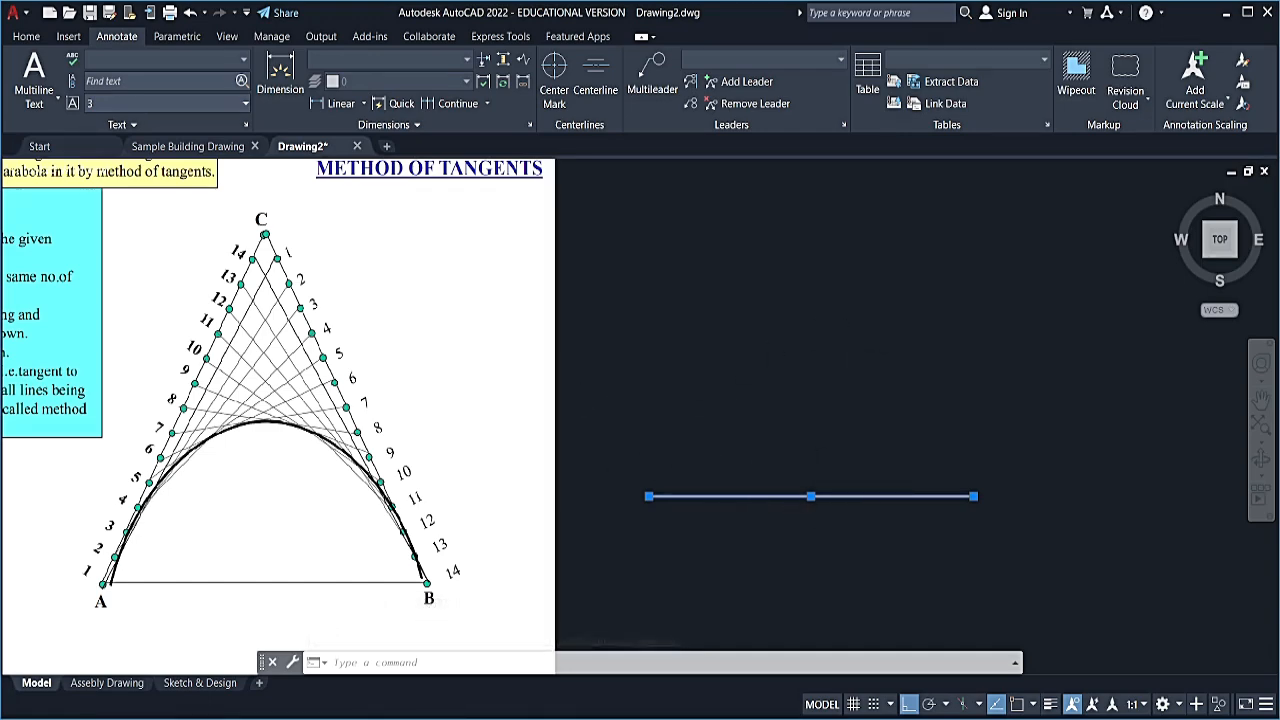
middle_click_drag(654, 438, 766, 449)
scroll(766, 449, "down", 2)
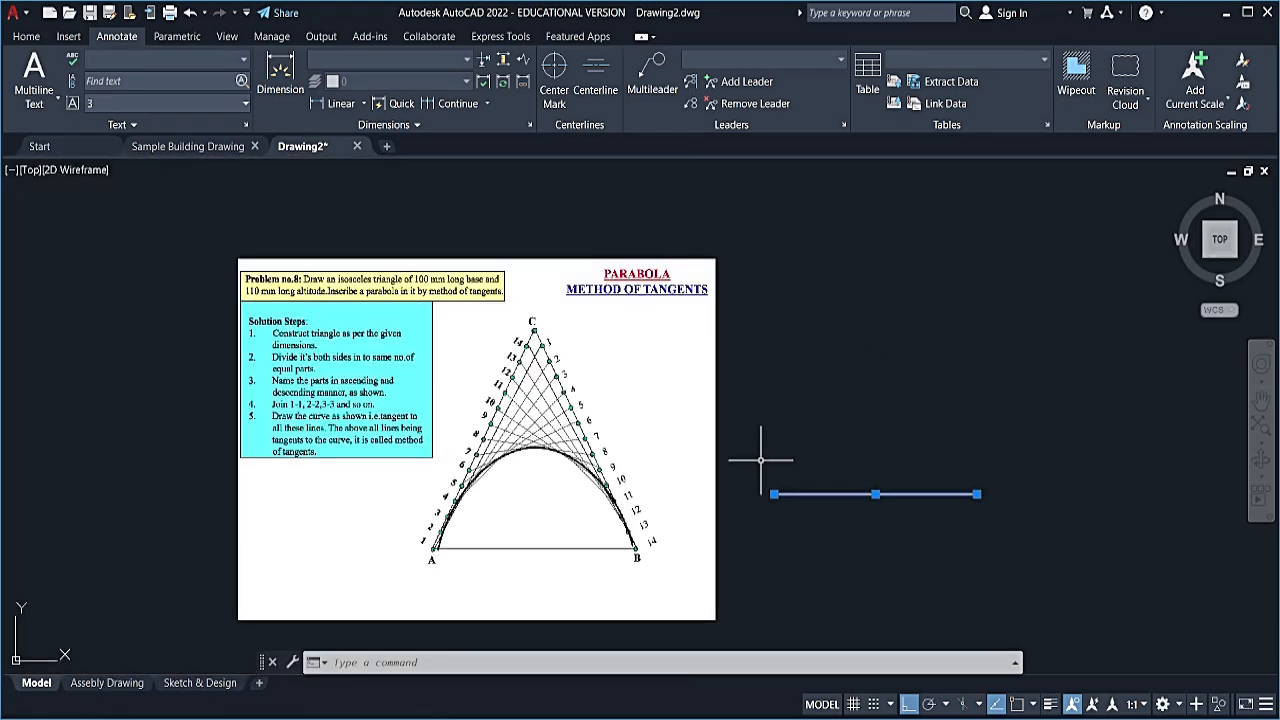
scroll(966, 515, "up", 3)
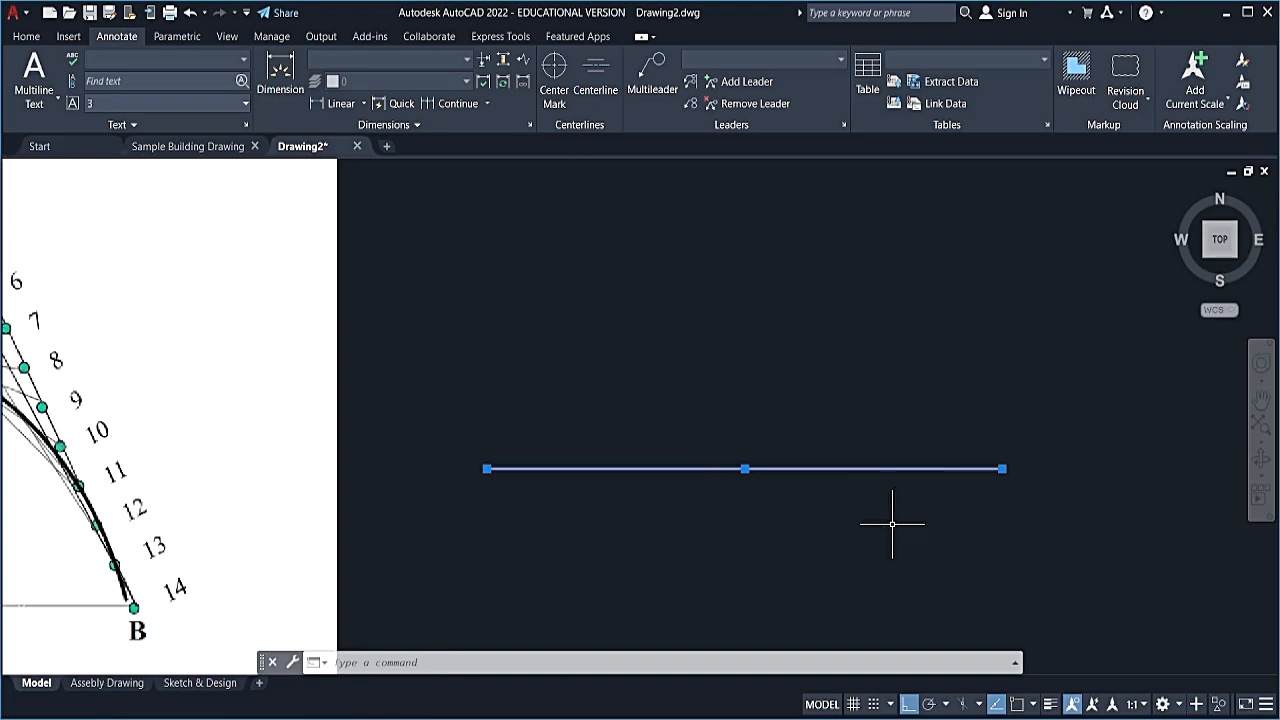
left_click(821, 501)
key("Escape")
- Turn on object snap and draw a 110 mm vertical altitude line upward from the midpoint of the base
type("l")
key("Return")
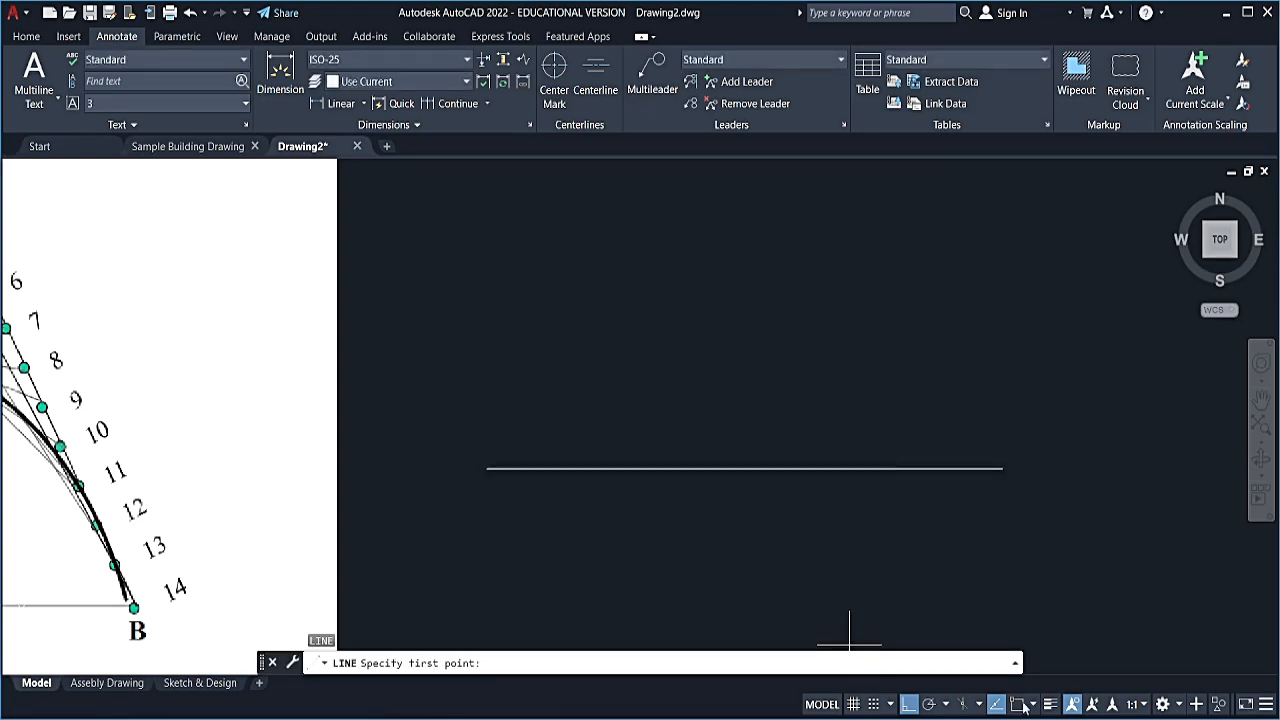
left_click(745, 468)
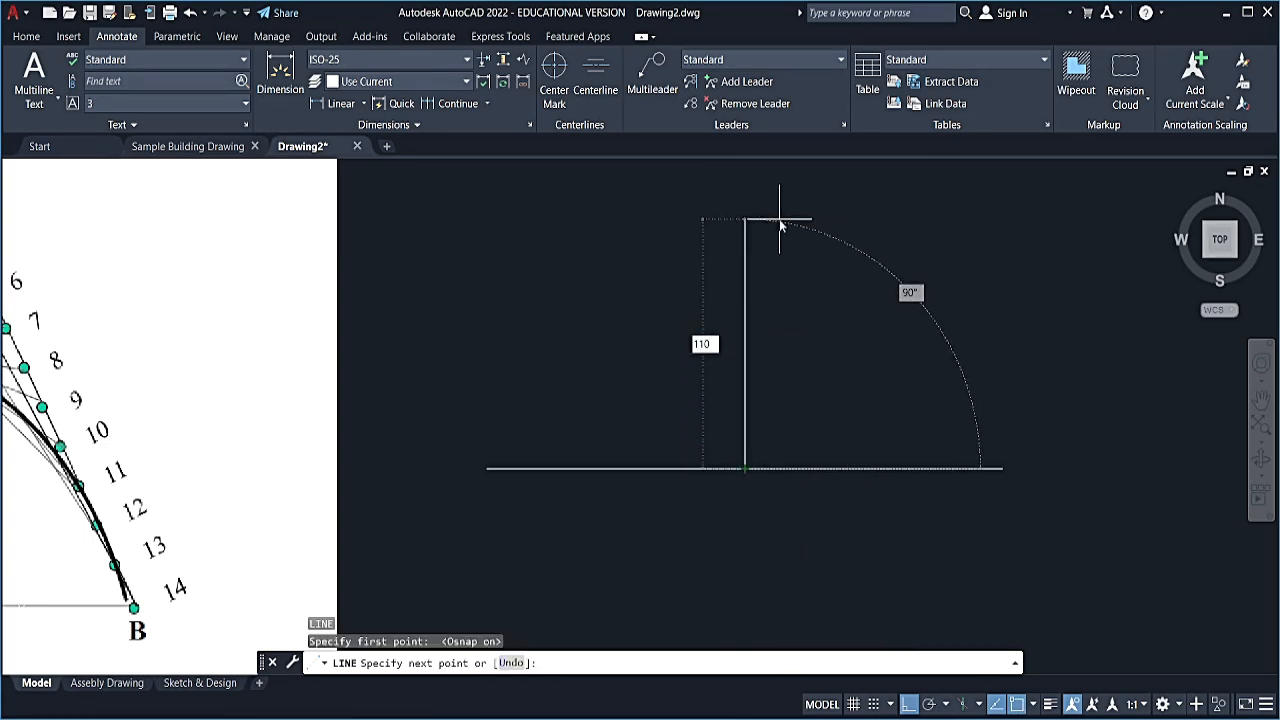
key("Return")
key("Escape")
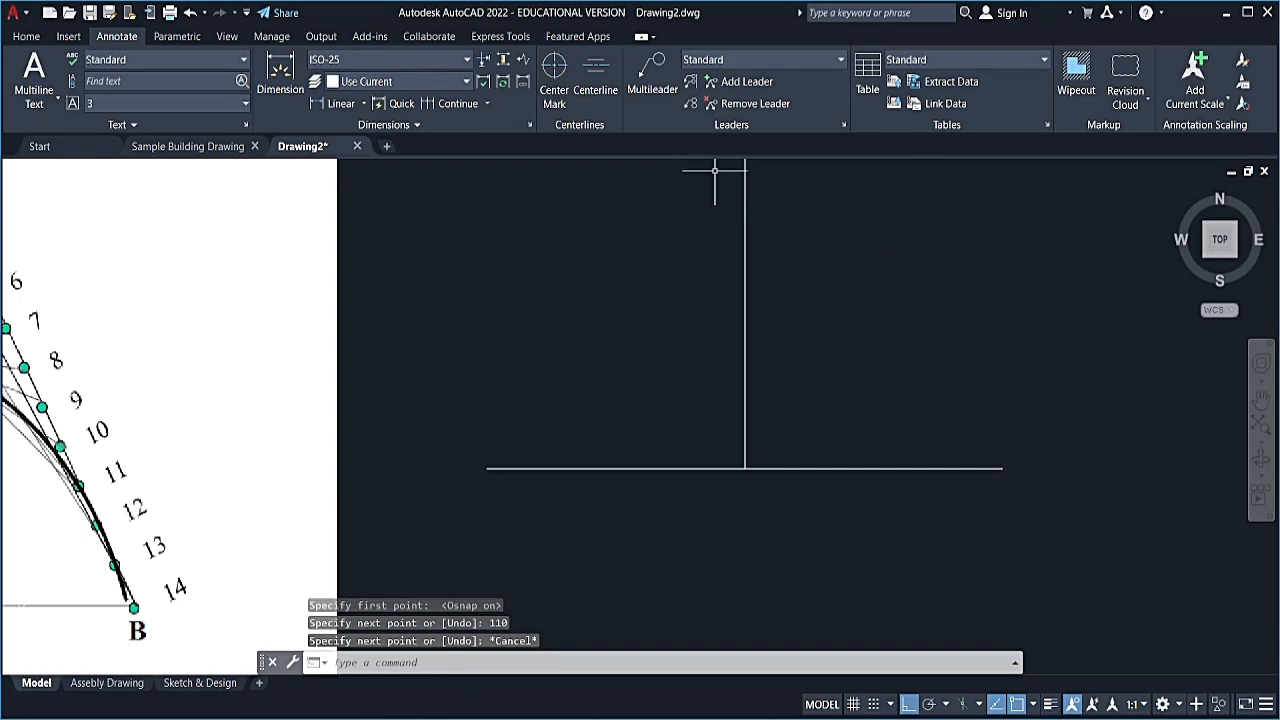
scroll(663, 289, "down", 4)
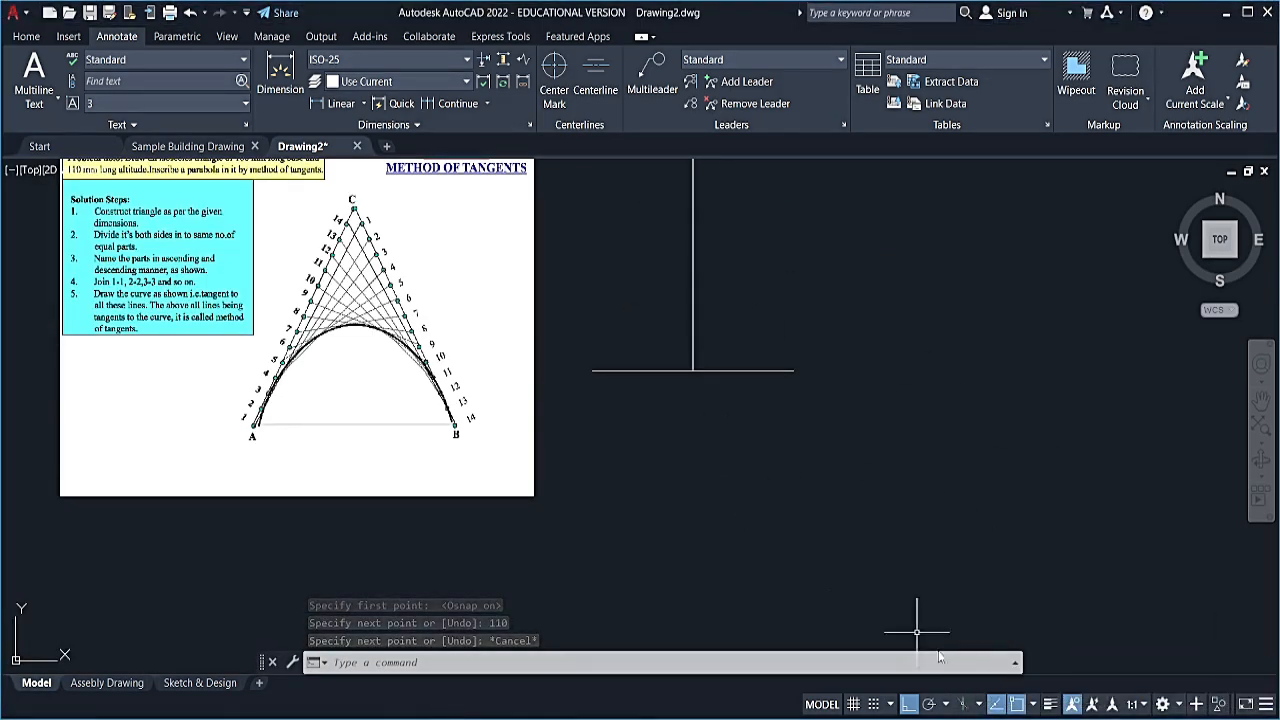
- Turn off the computer's Wi-Fi connection
left_click(1145, 718)
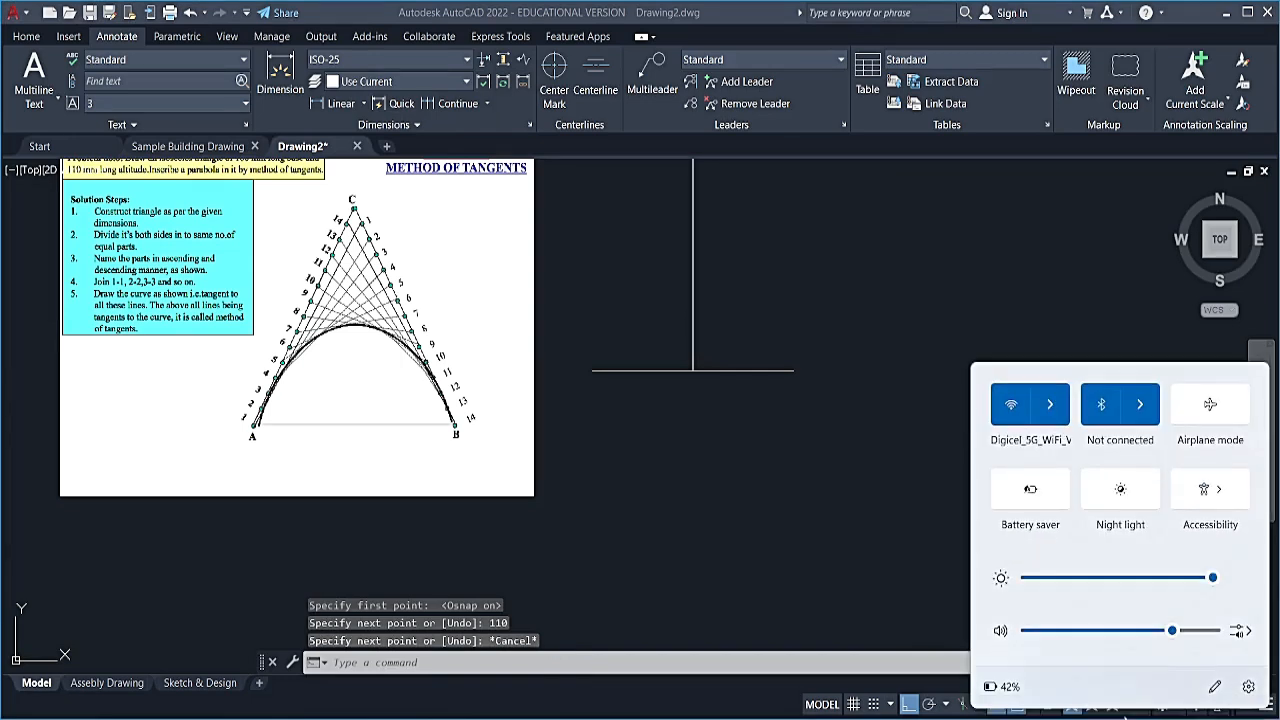
left_click(1012, 406)
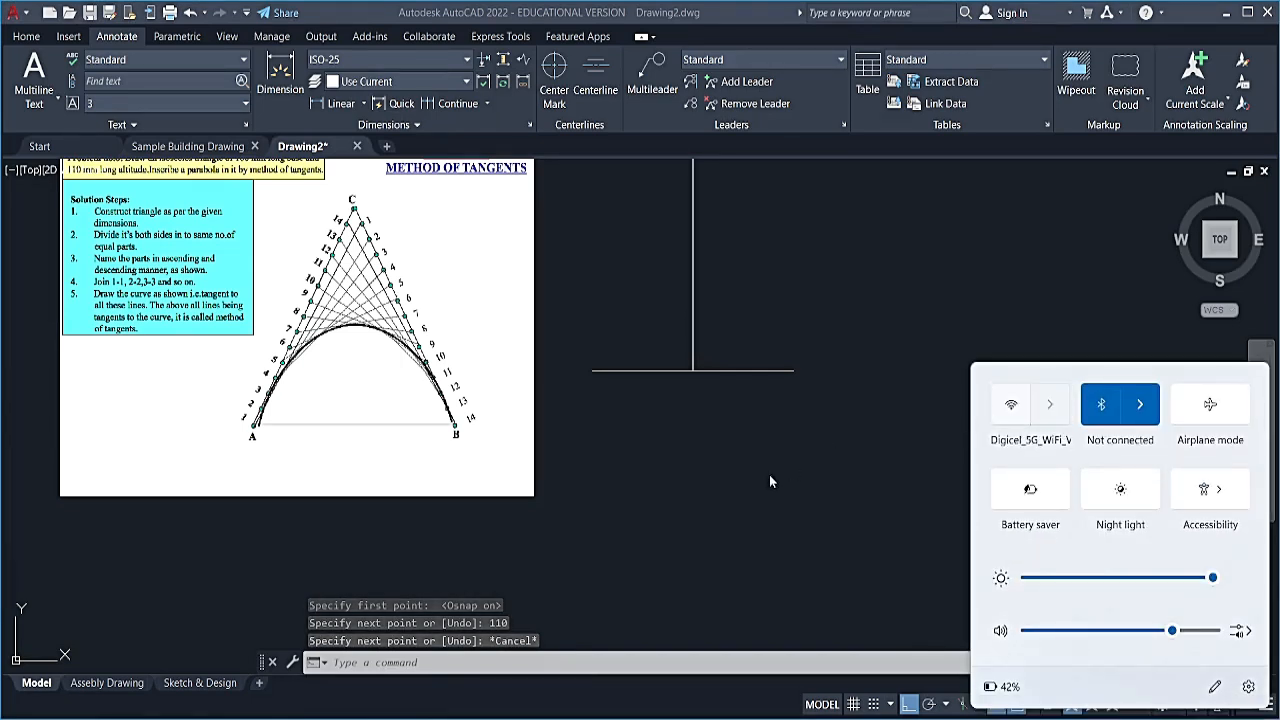
left_click(745, 455)
- Draw two connected lines from near the base's left end to the altitude's upper end and down to the base's right end
middle_click_drag(802, 282, 844, 445)
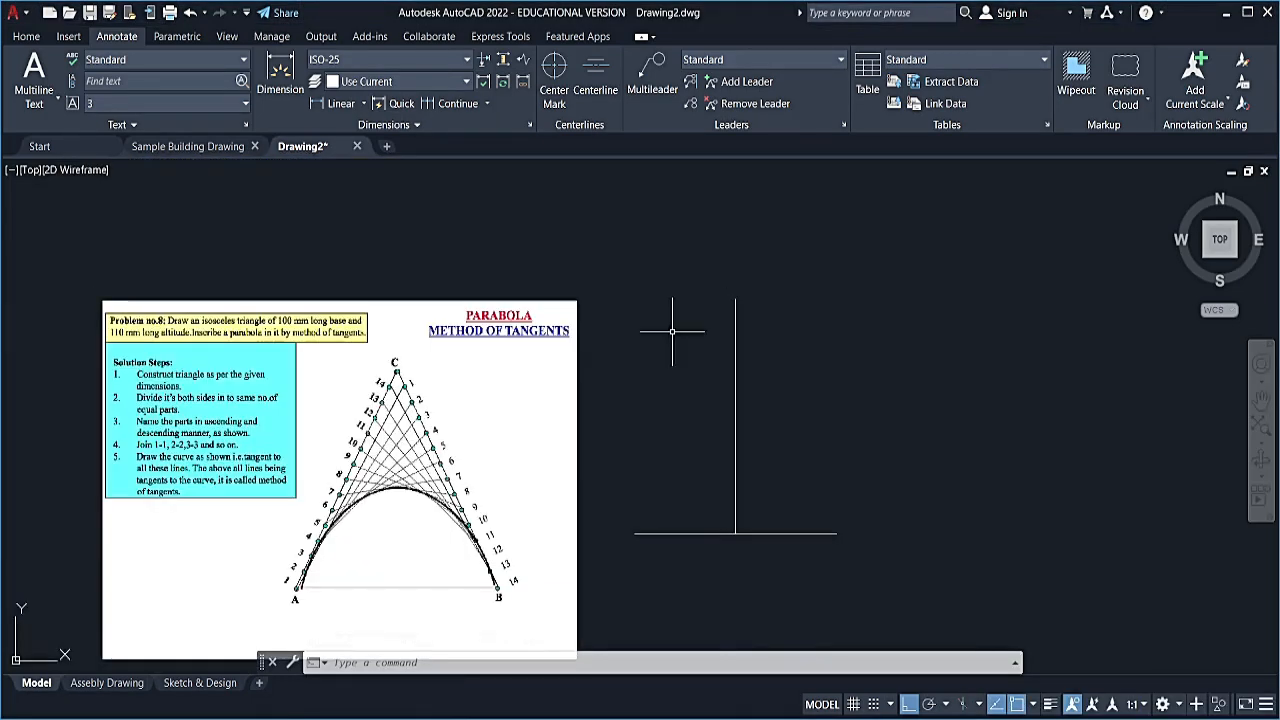
left_click(26, 36)
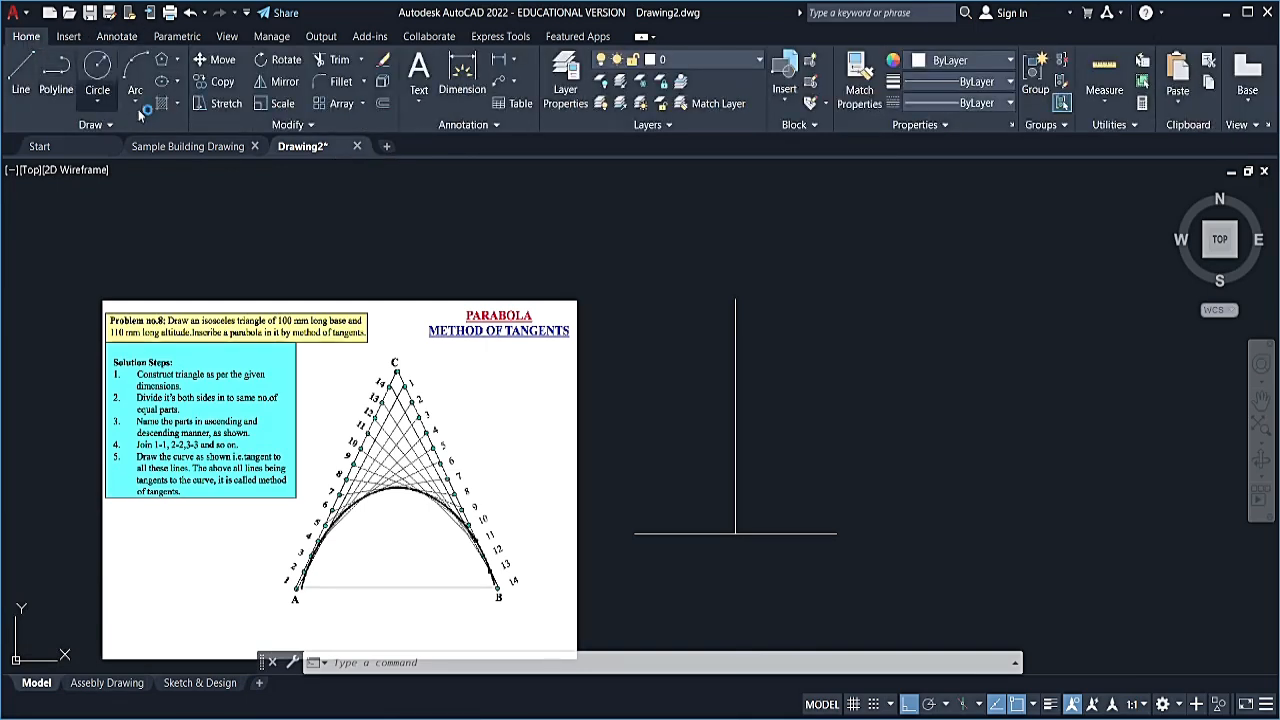
left_click(20, 78)
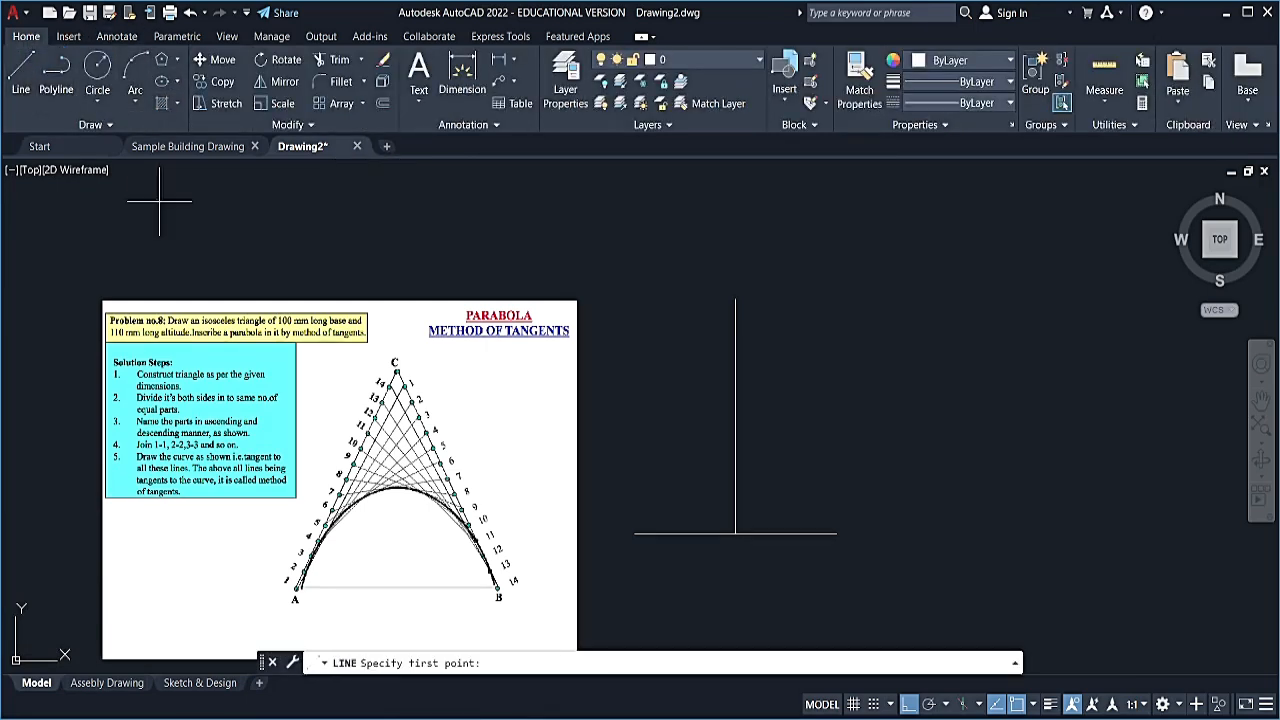
left_click(621, 527)
left_click(735, 300)
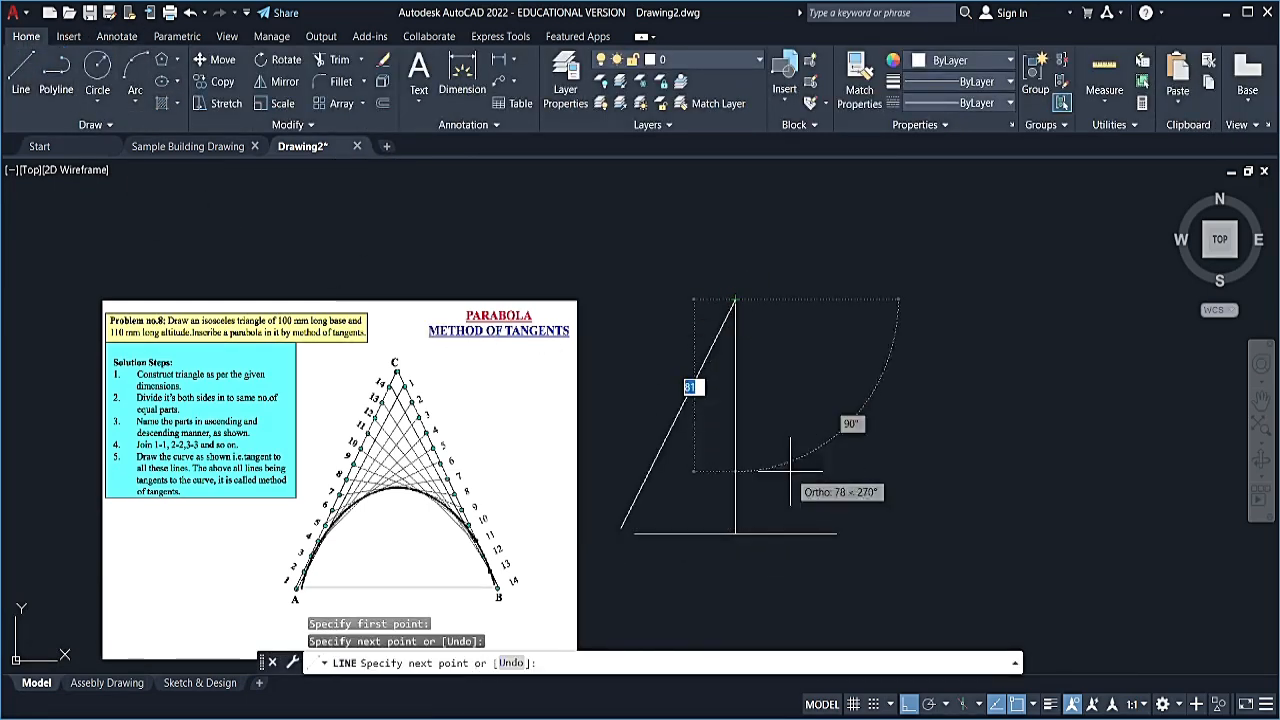
left_click(835, 533)
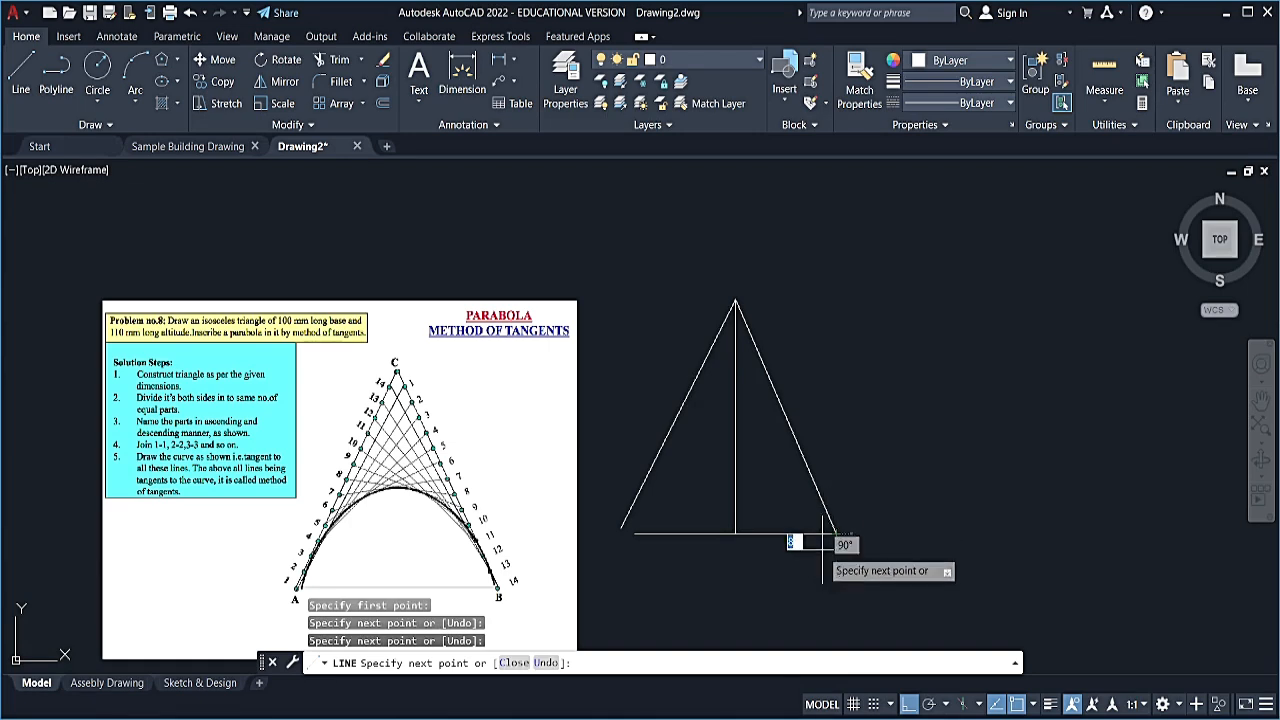
key("Escape")
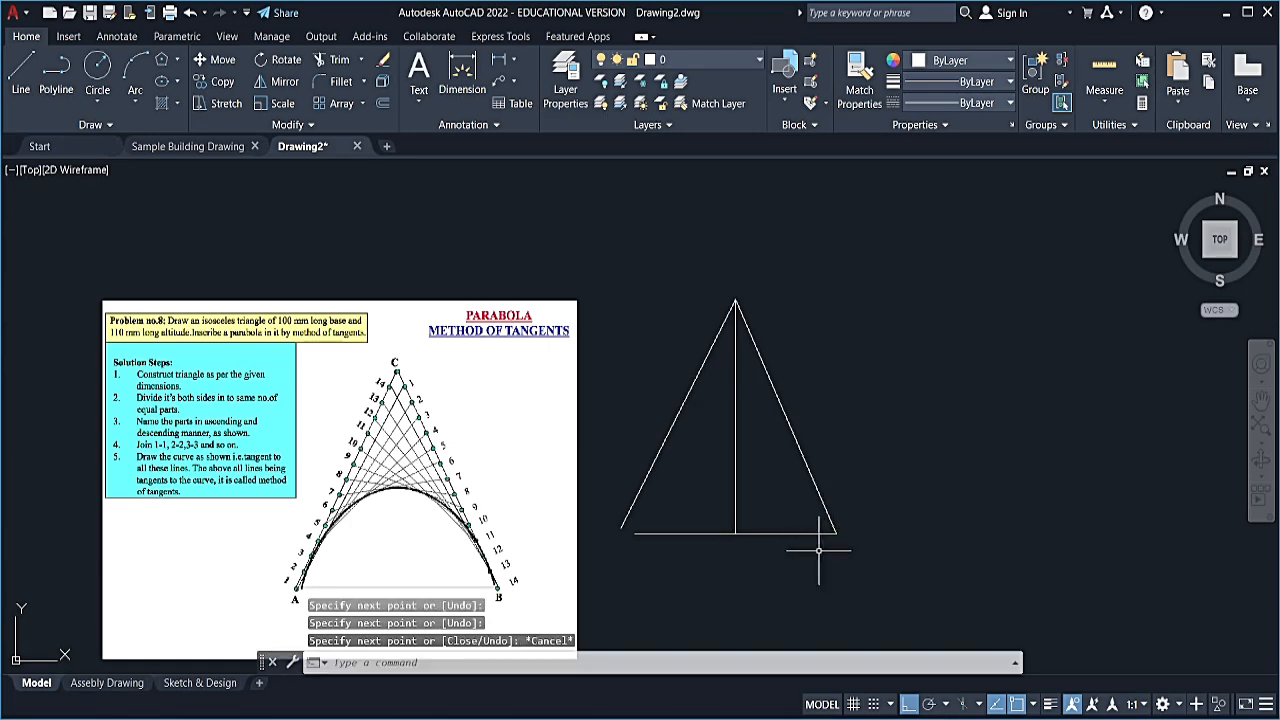
- Stretch the lower end of the left sloping side onto the base line's left endpoint
left_click(696, 477)
left_click(599, 496)
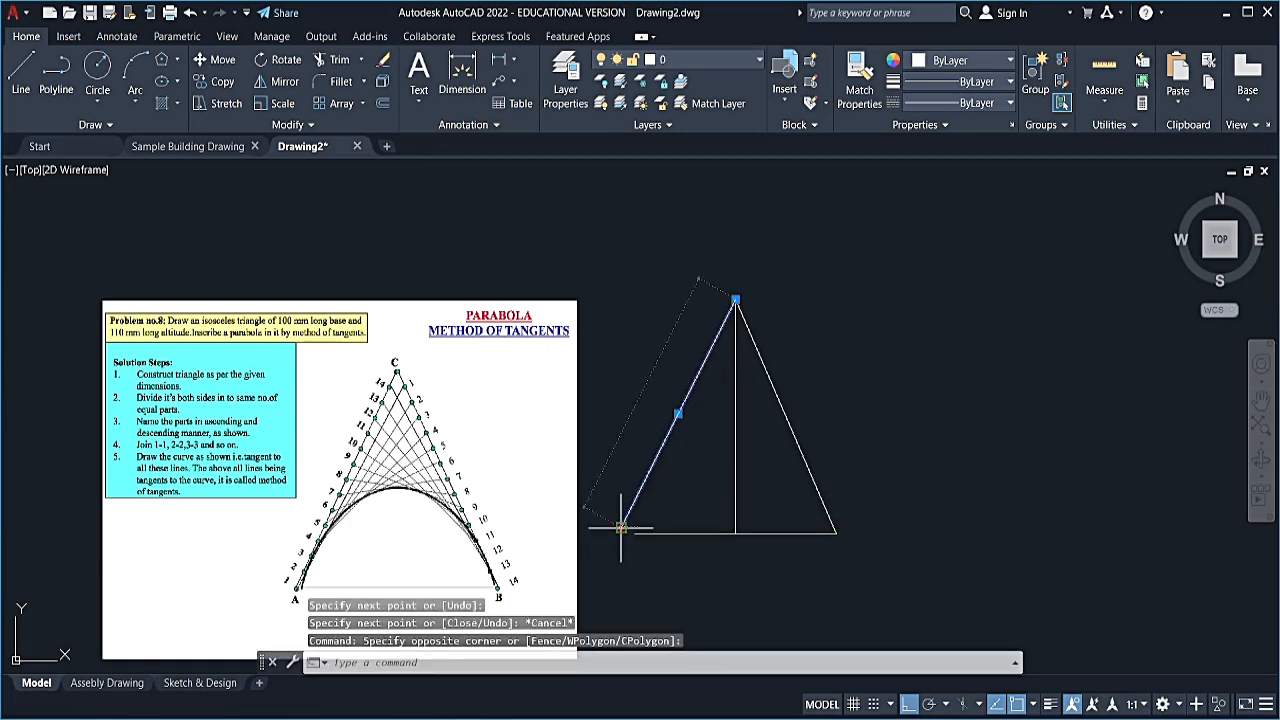
left_click(620, 527)
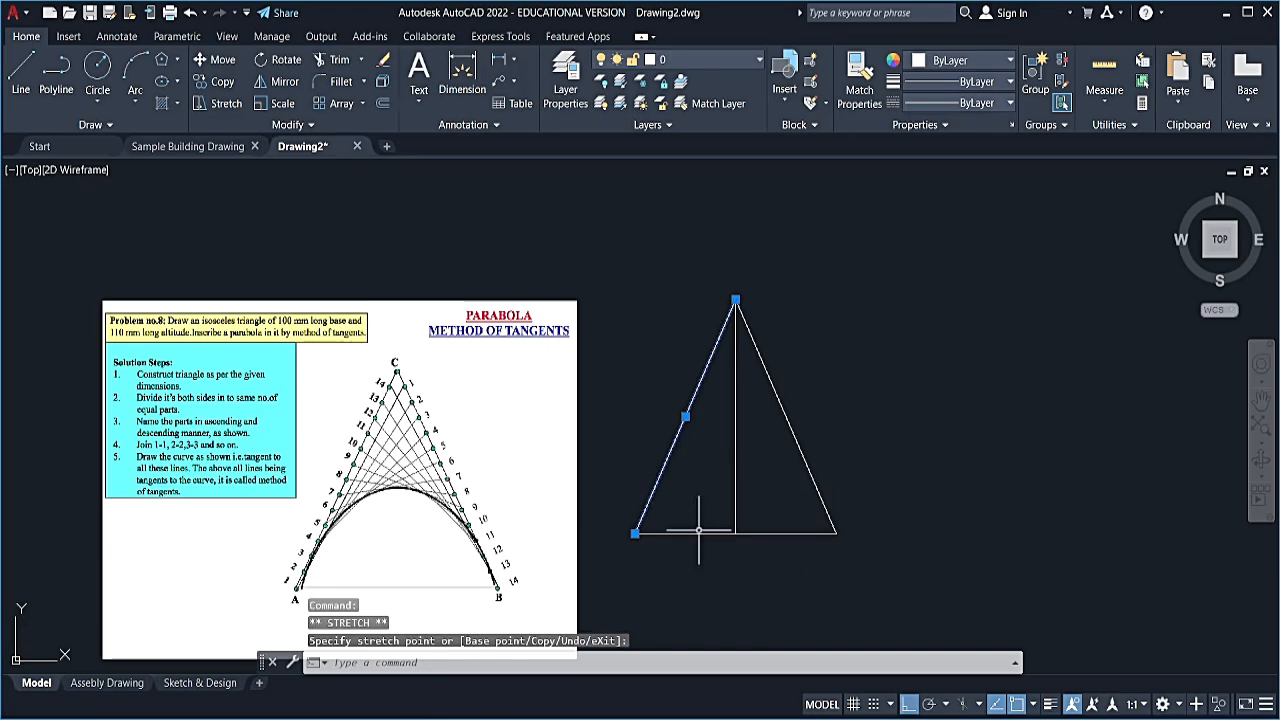
key("Escape")
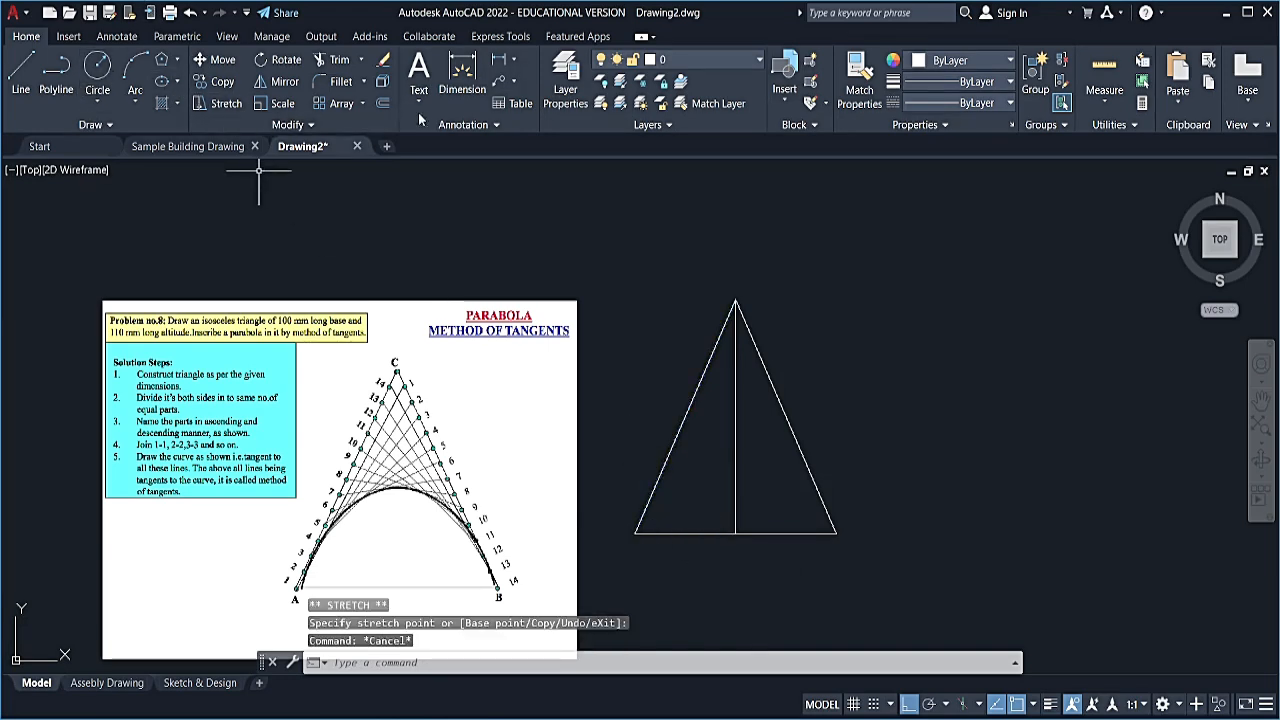
- Add the multiline text label "C" just above the triangle's apex
left_click(419, 66)
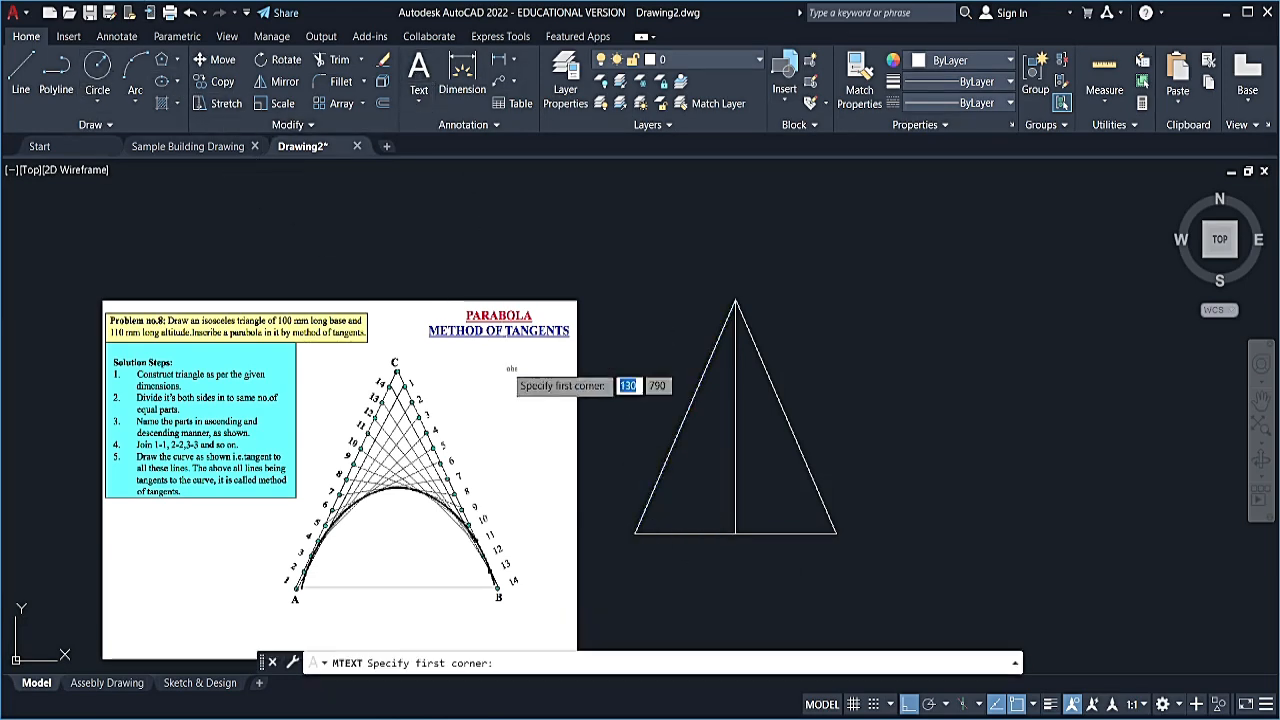
left_click(728, 270)
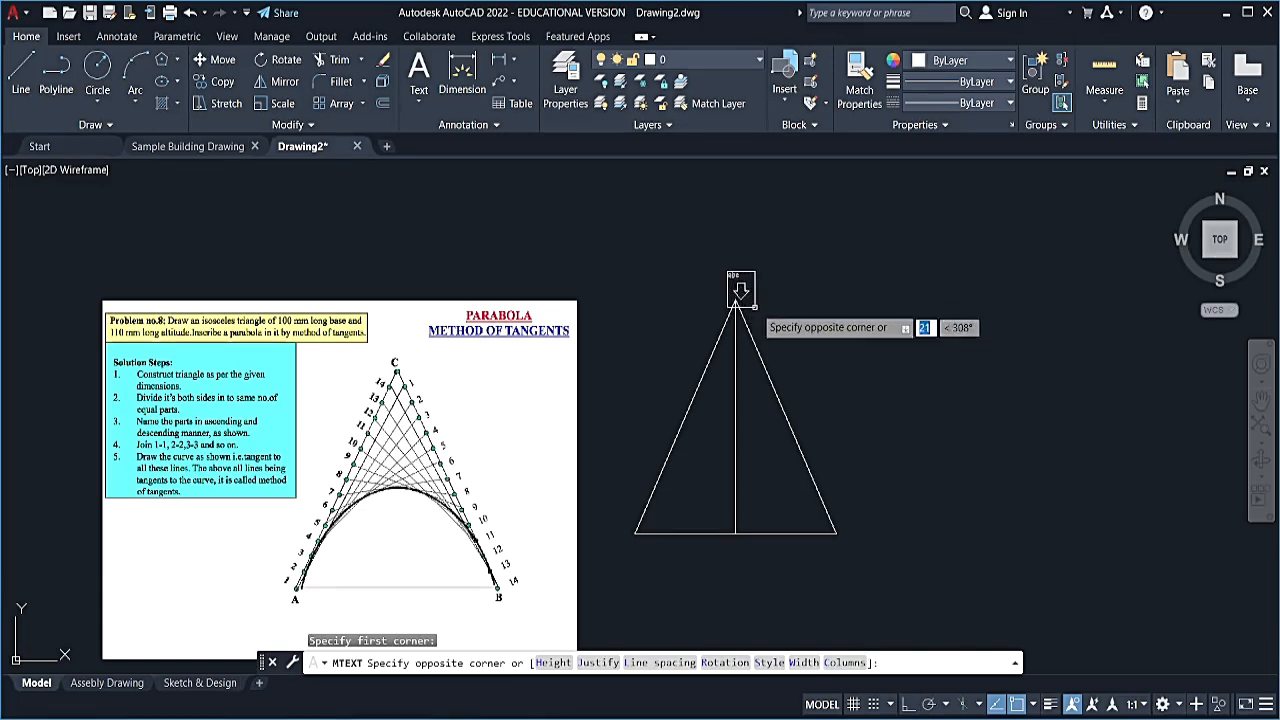
left_click(770, 294)
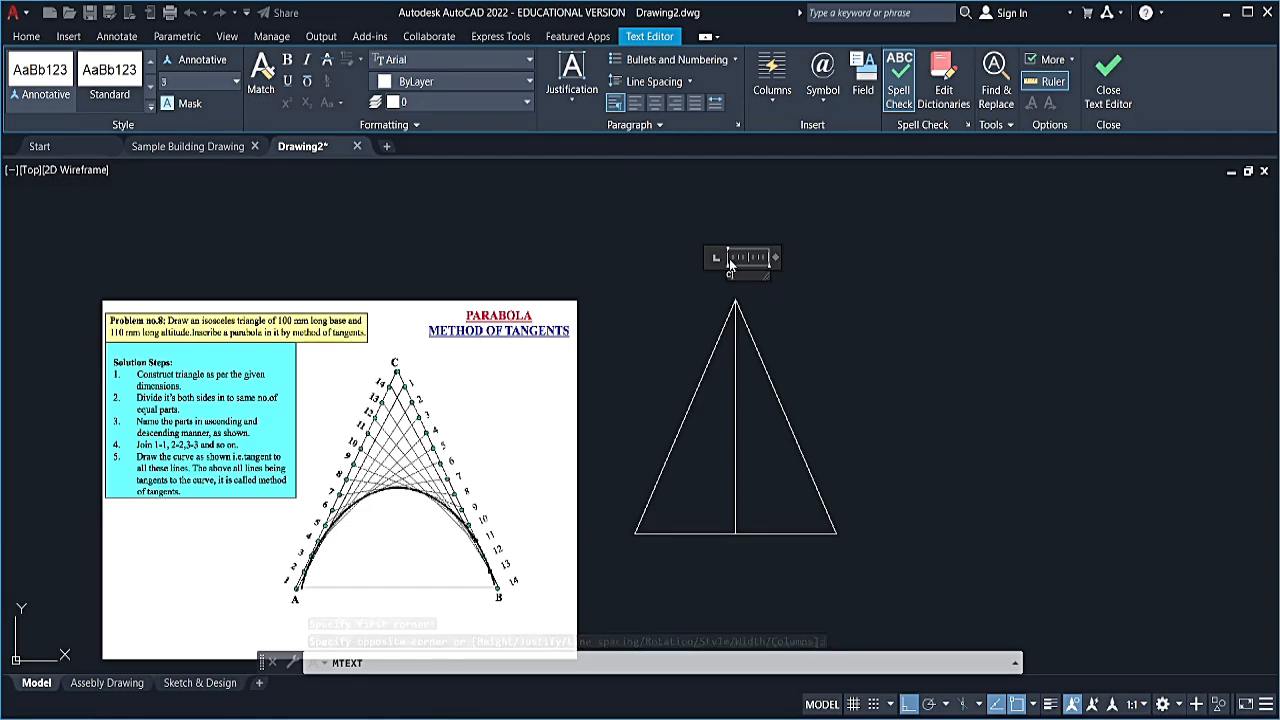
left_click(735, 284)
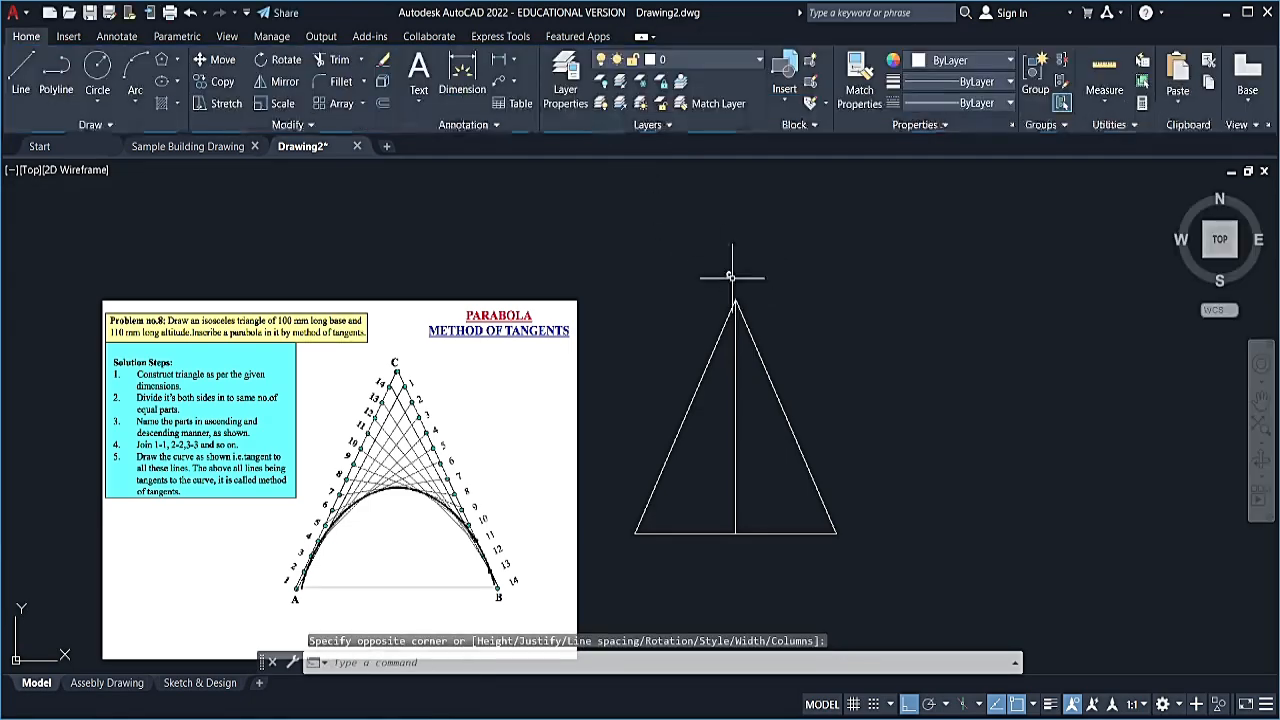
- Scale the apex label "C" by a factor of 2
scroll(738, 276, "up", 2)
left_click(744, 247)
left_click(680, 306)
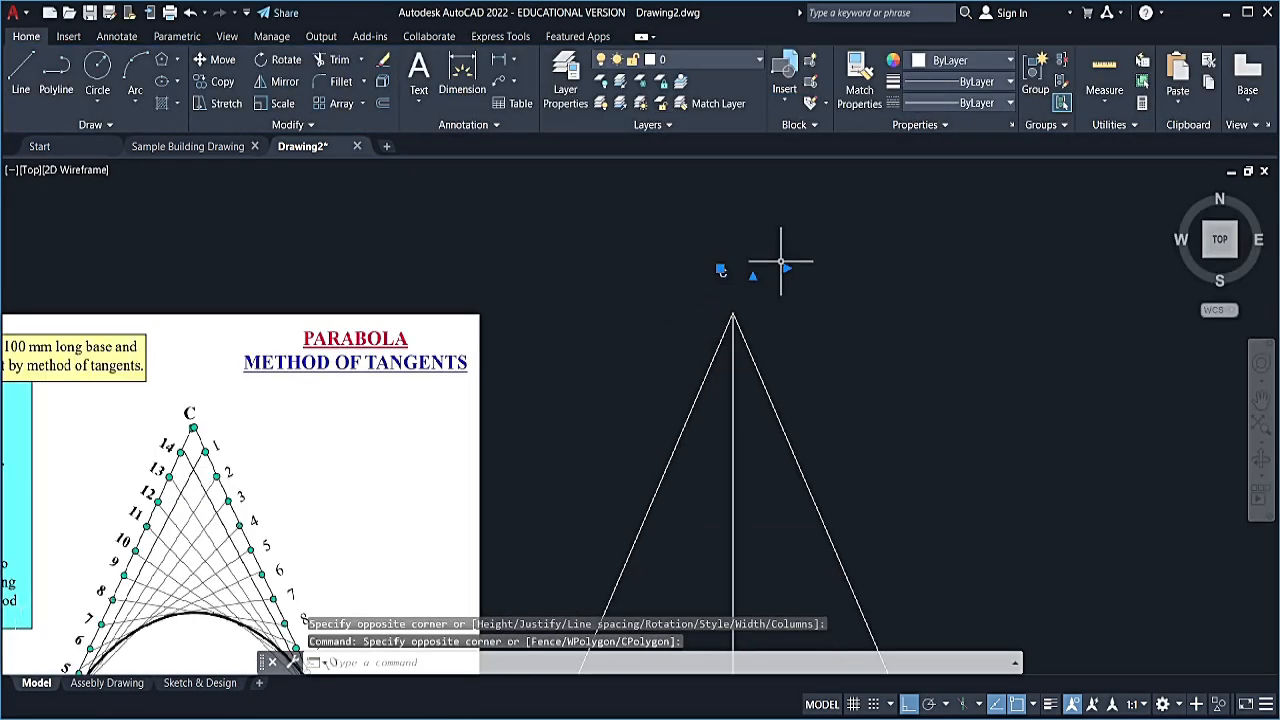
type("sc")
key("Return")
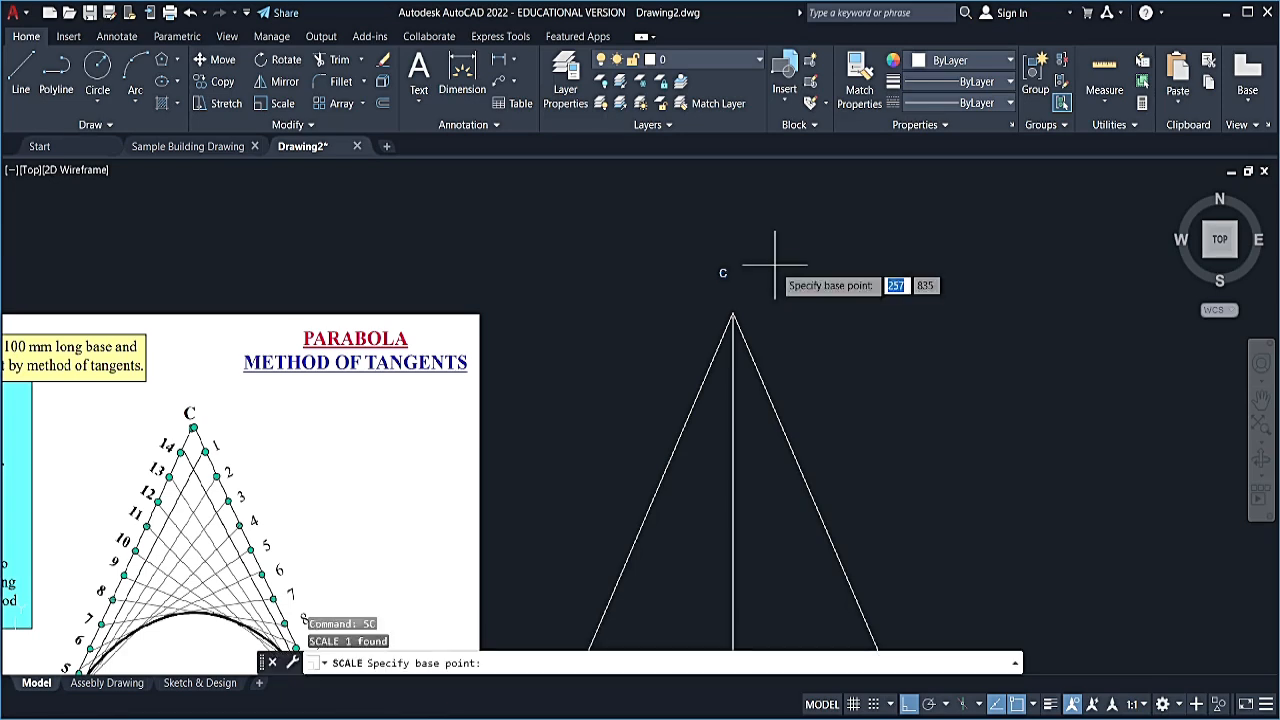
left_click(724, 278)
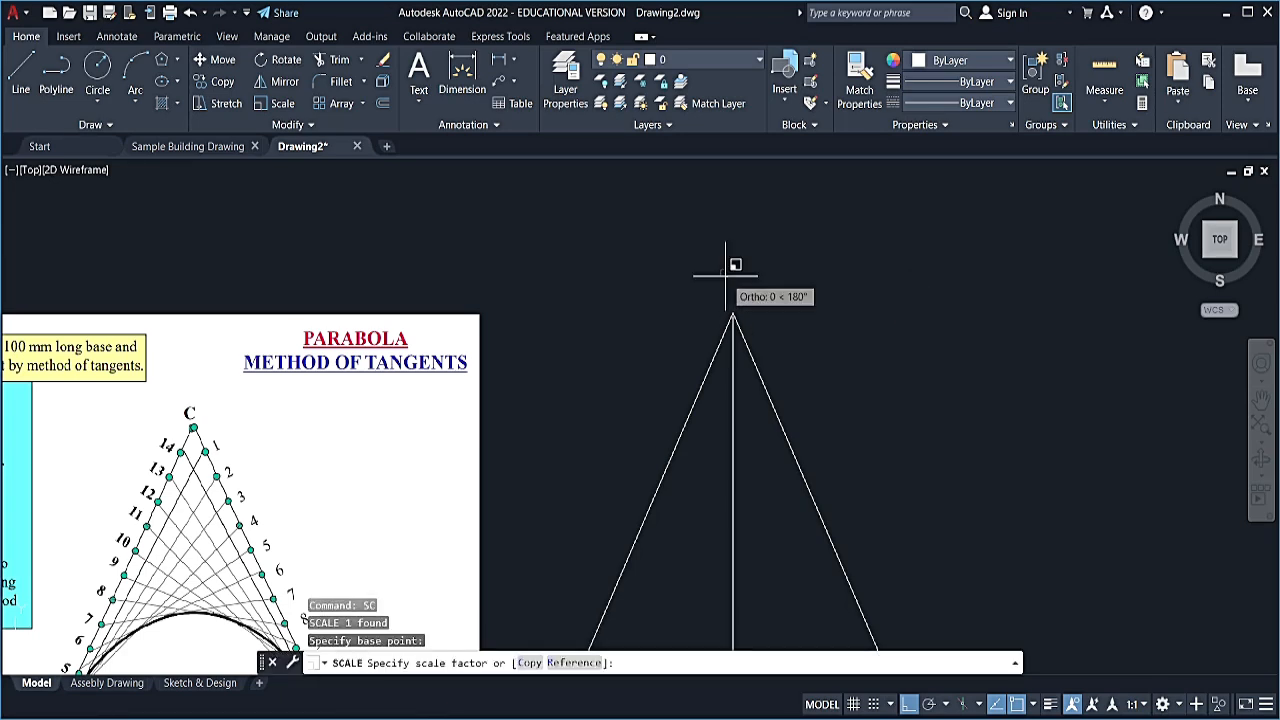
type("2")
key("Return")
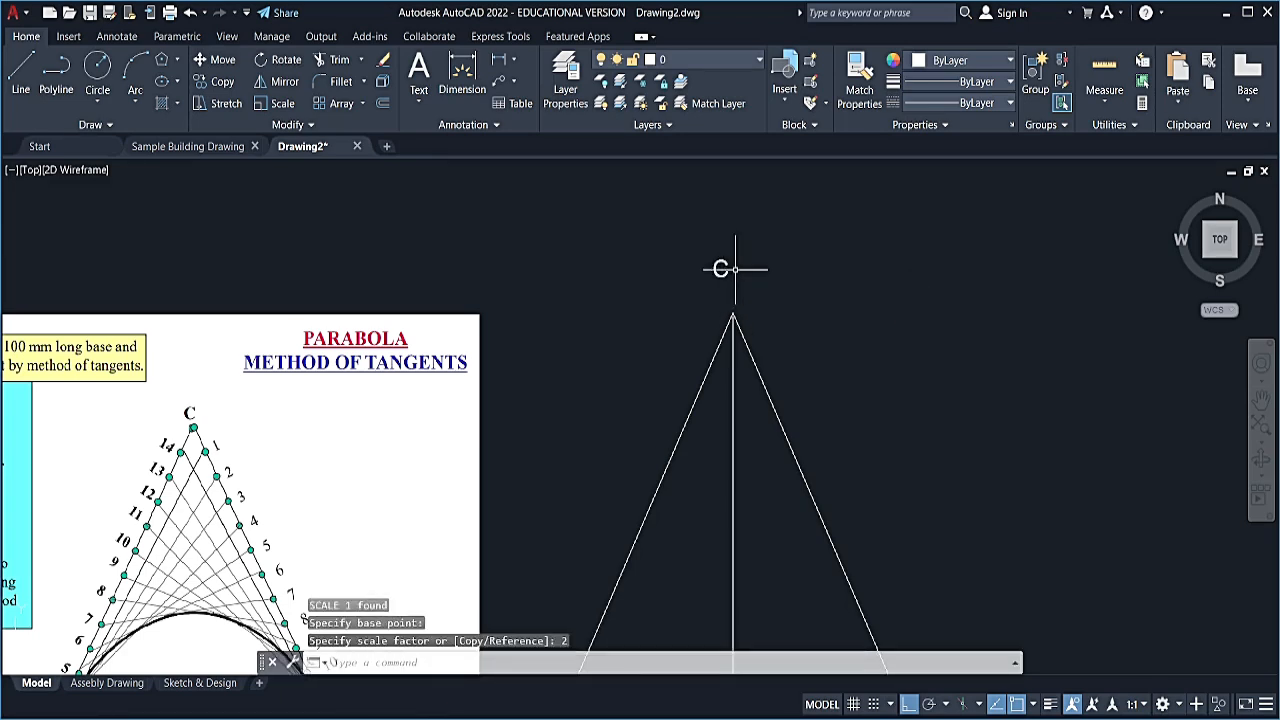
left_click(738, 268)
left_click(665, 315)
key("Escape")
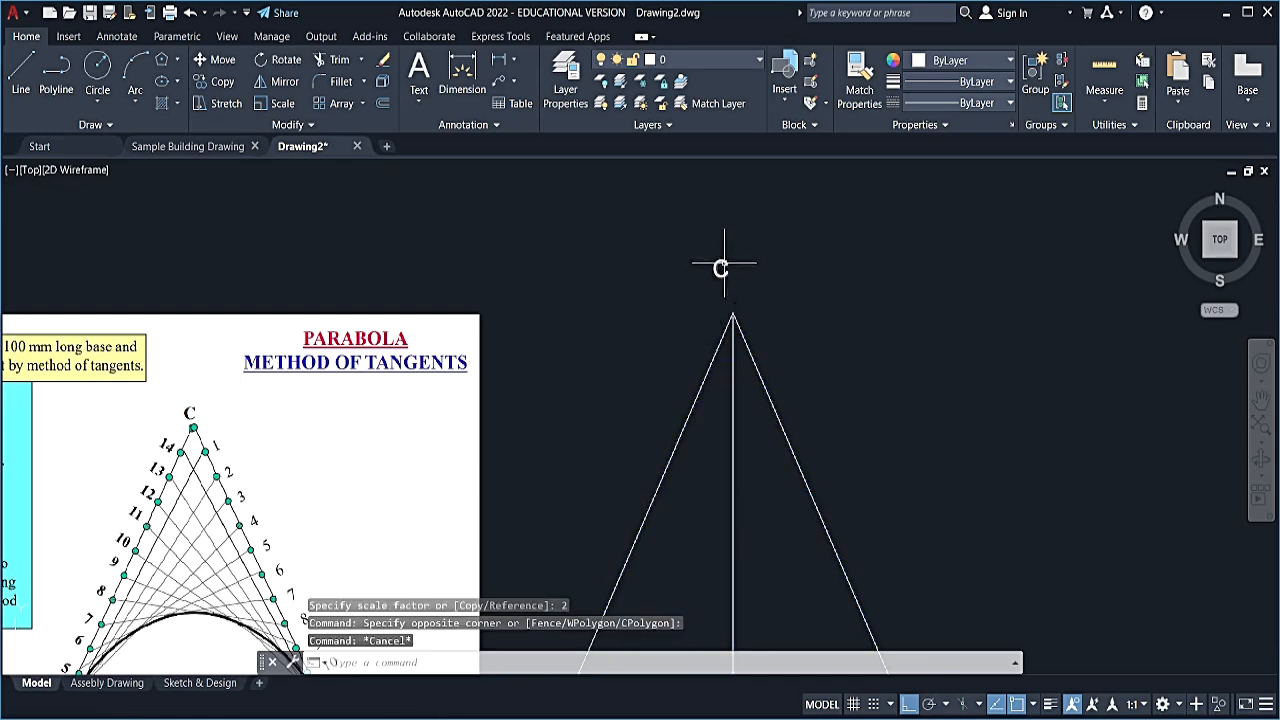
- Turn off Ortho and move the label "C" so it sits centred directly above the triangle's apex
left_click(740, 231)
left_click(704, 264)
left_click(714, 260)
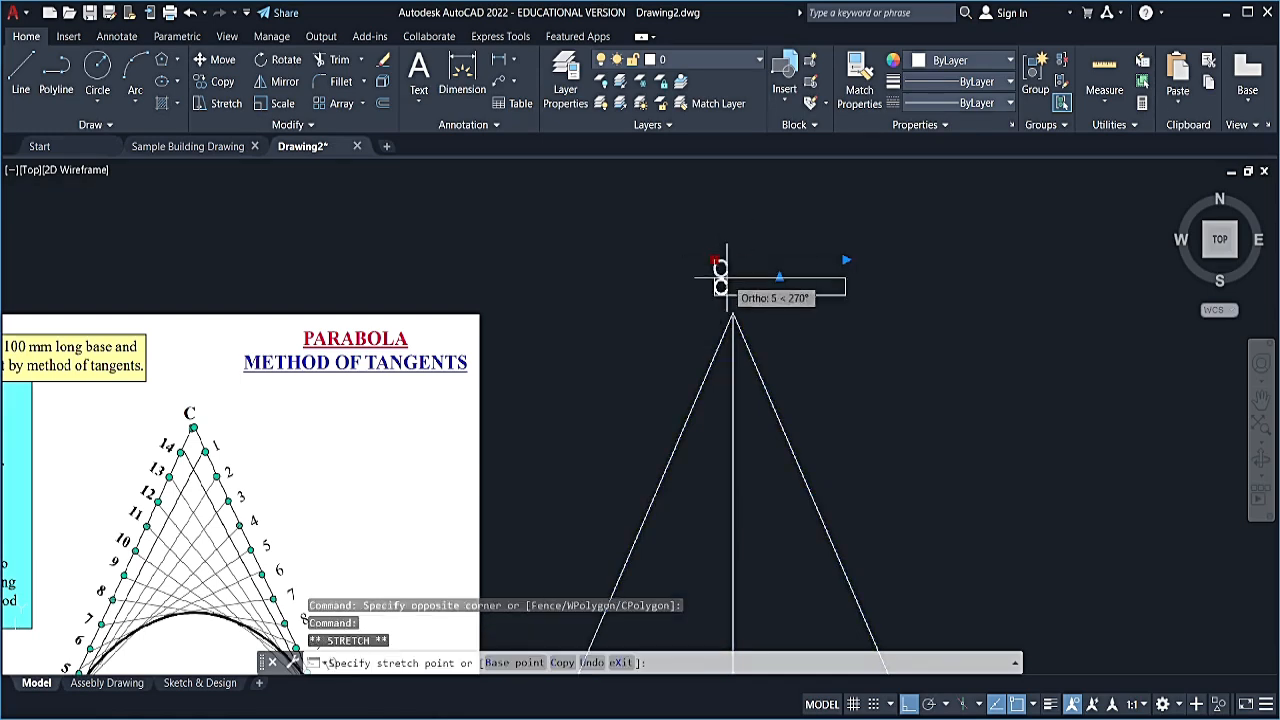
left_click(909, 703)
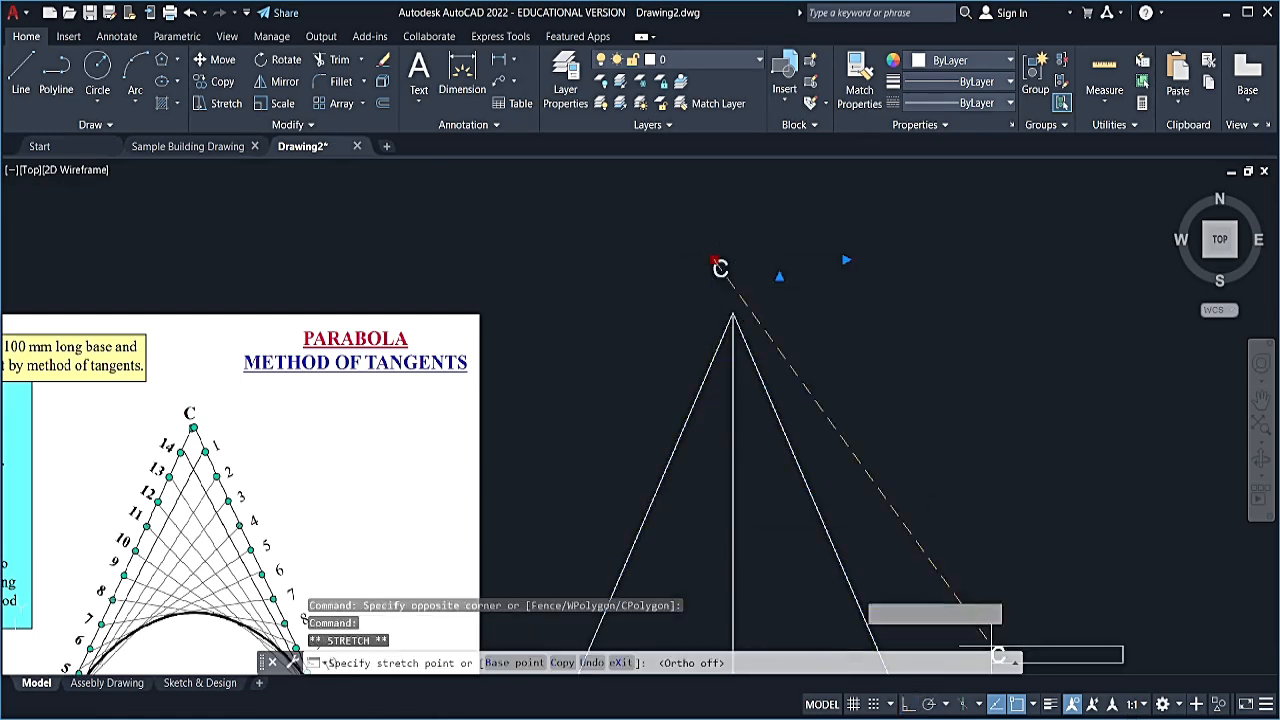
left_click(736, 300)
key("Escape")
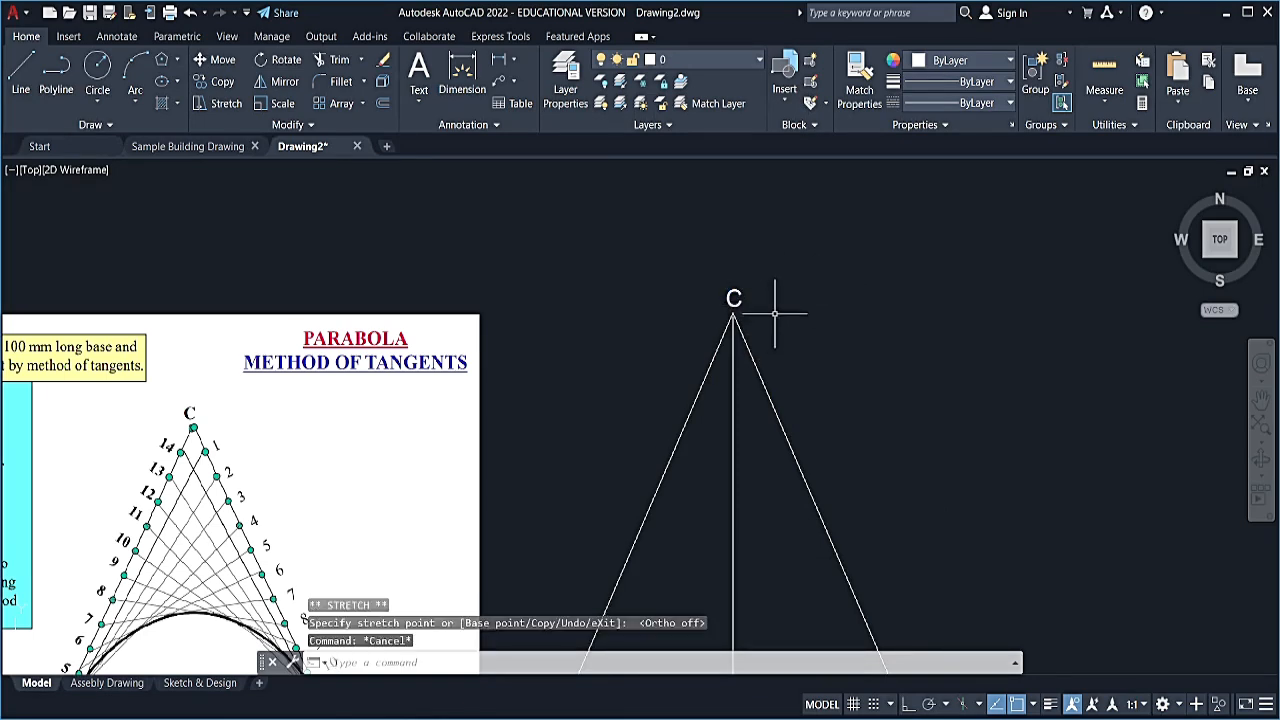
- Copy the label "C" to just below each end of the triangle's base
type("cp")
key("Return")
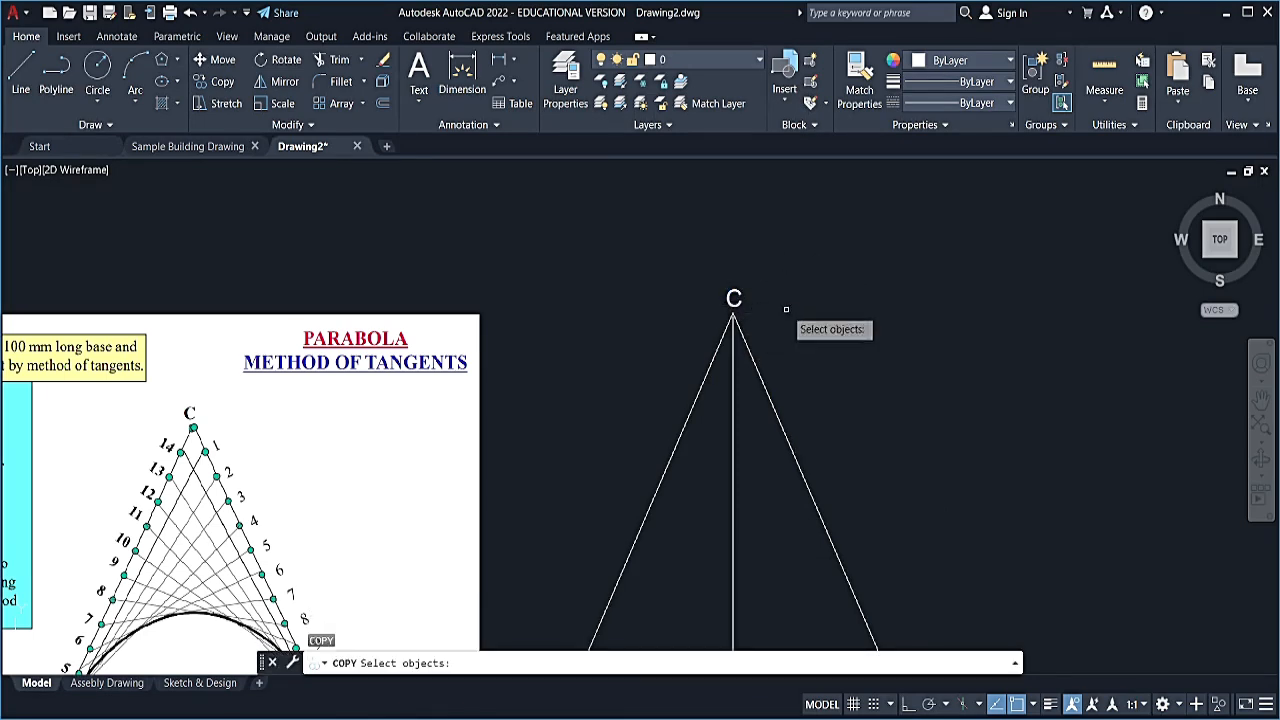
left_click(734, 300)
key("Return")
left_click(734, 296)
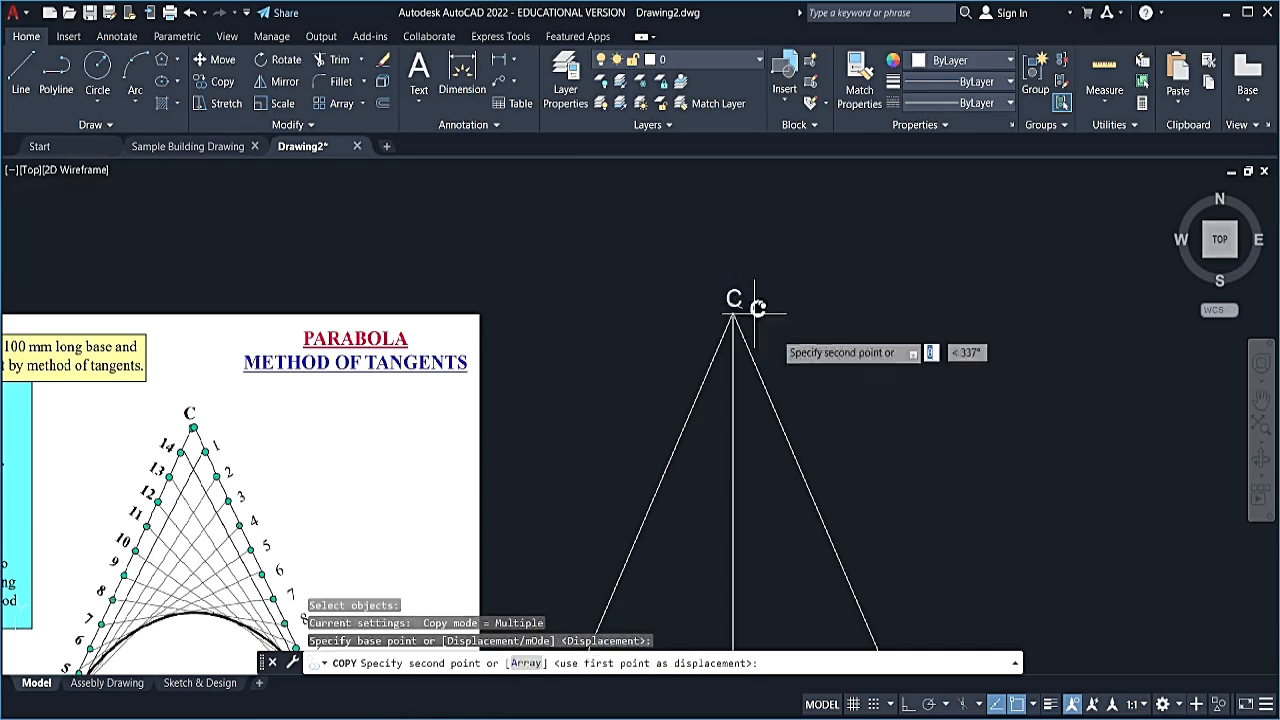
middle_click_drag(874, 455, 932, 205)
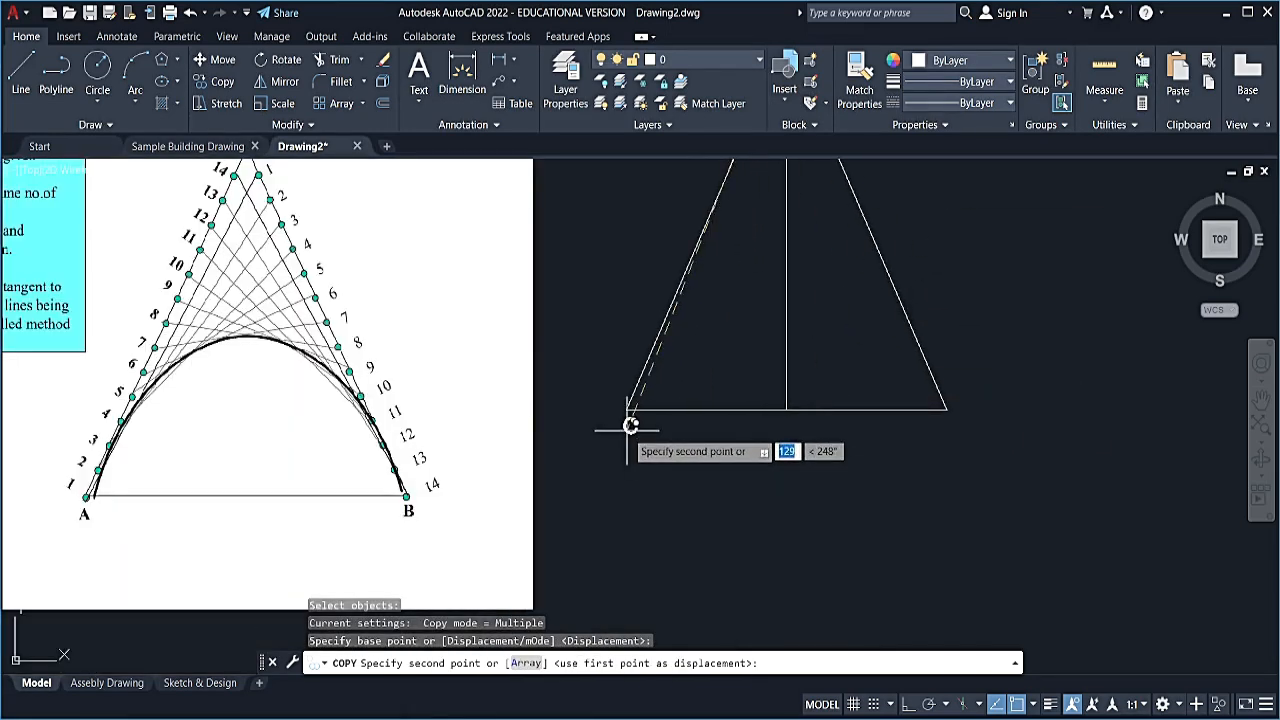
left_click(625, 424)
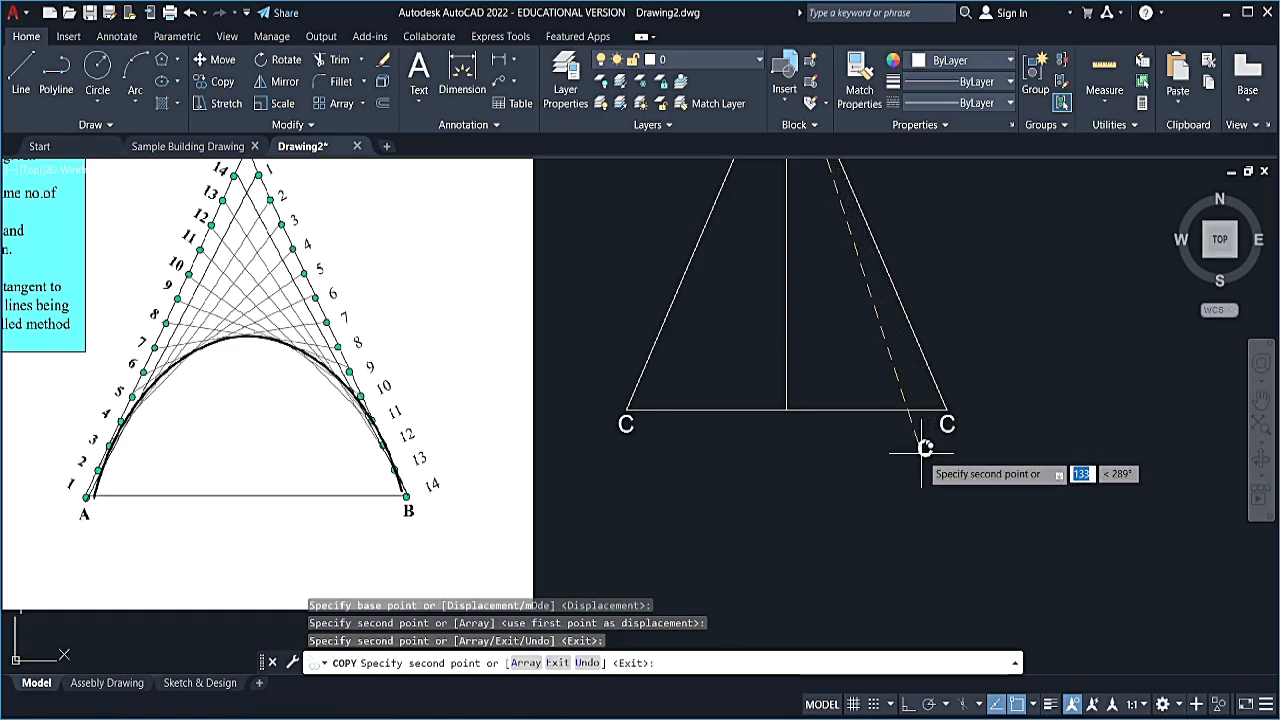
left_click(947, 424)
key("Escape")
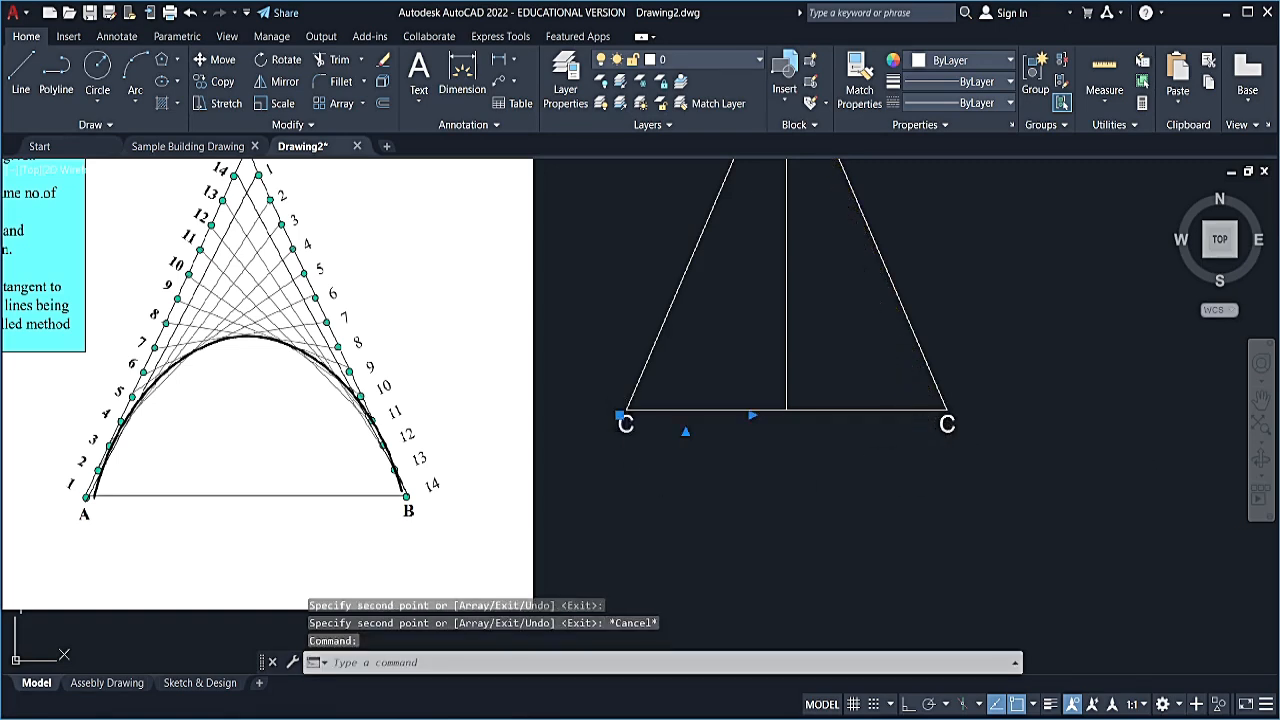
- Change the label under the base's left end to "A" and the one under the right end to "B"
double_click(626, 424)
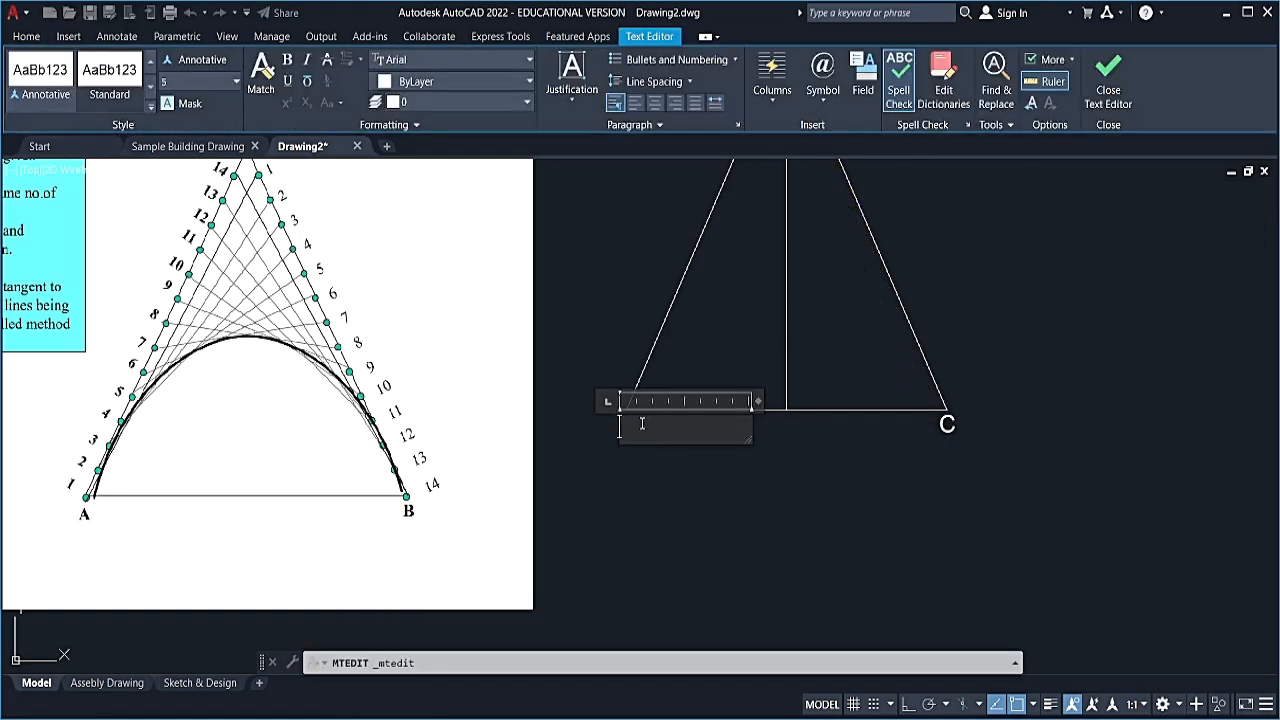
left_click(820, 469)
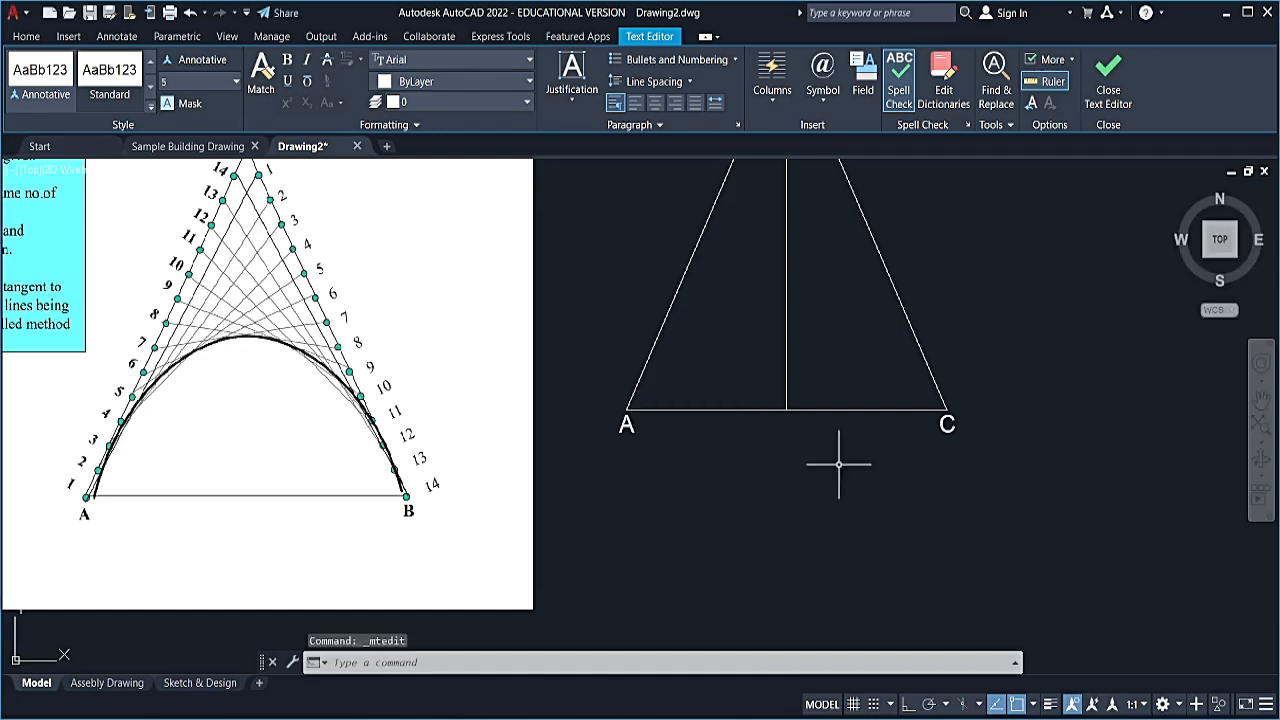
left_click(944, 424)
double_click(947, 424)
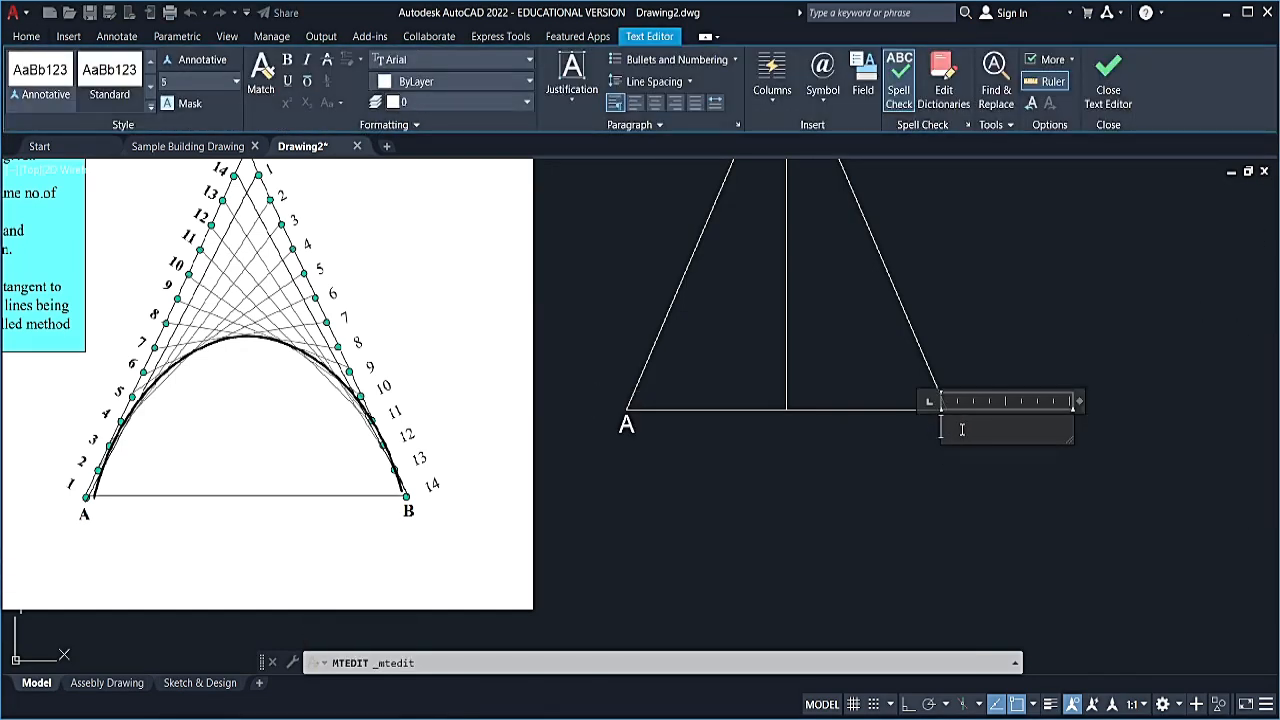
left_click(790, 539)
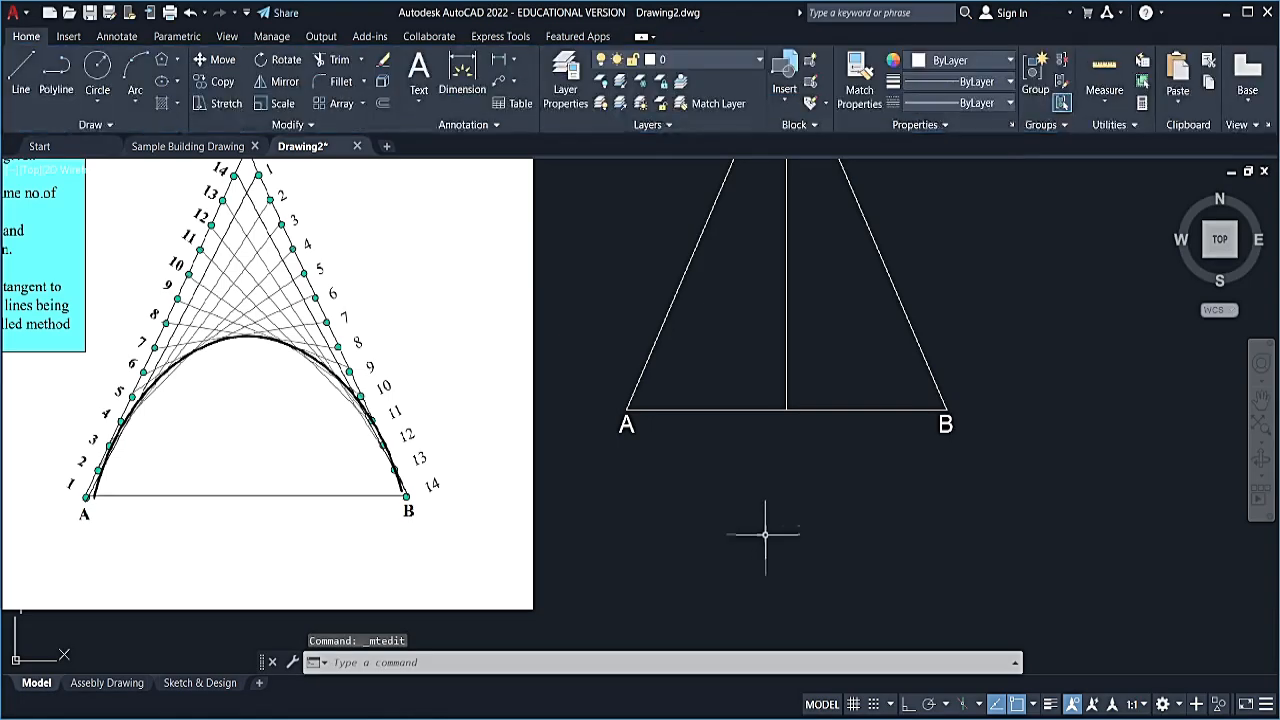
- Delete the vertical altitude line inside the triangle
mouse_move(827, 543)
middle_mouse_down()
mouse_move(806, 554)
mouse_move(829, 563)
mouse_move(851, 534)
middle_mouse_up()
scroll(855, 532, "down", 2)
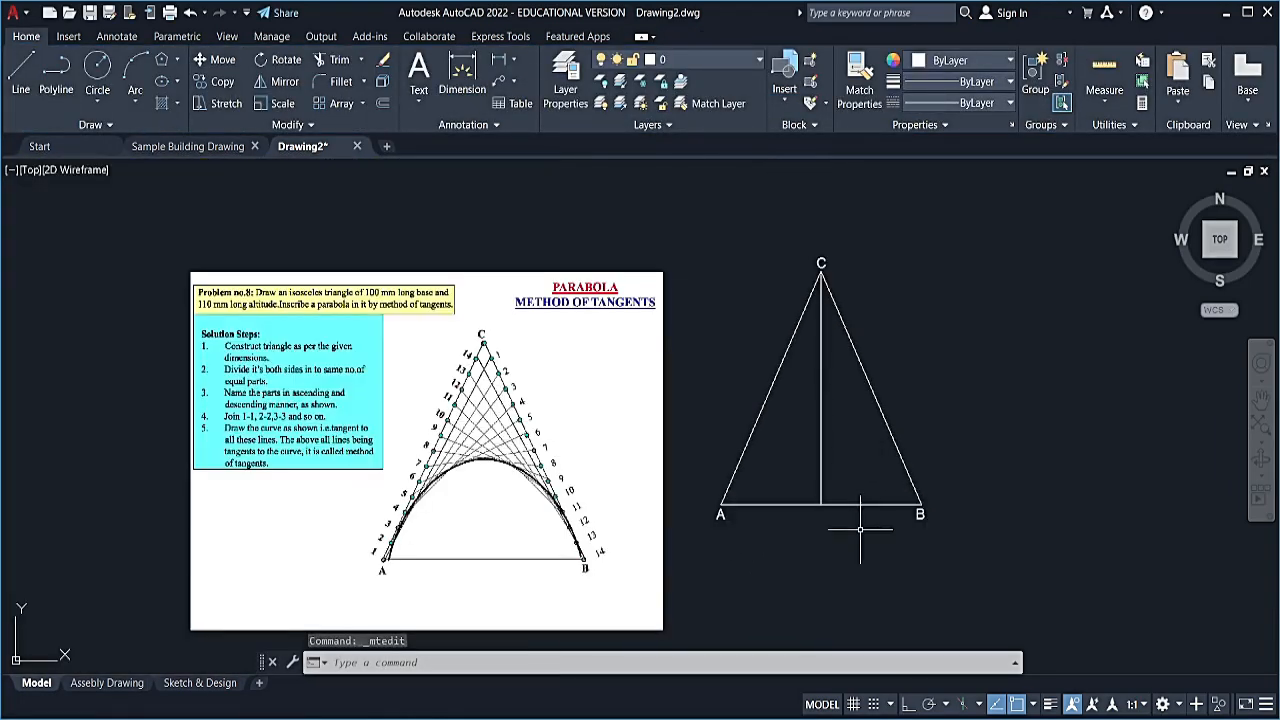
left_click(845, 424)
left_click(811, 455)
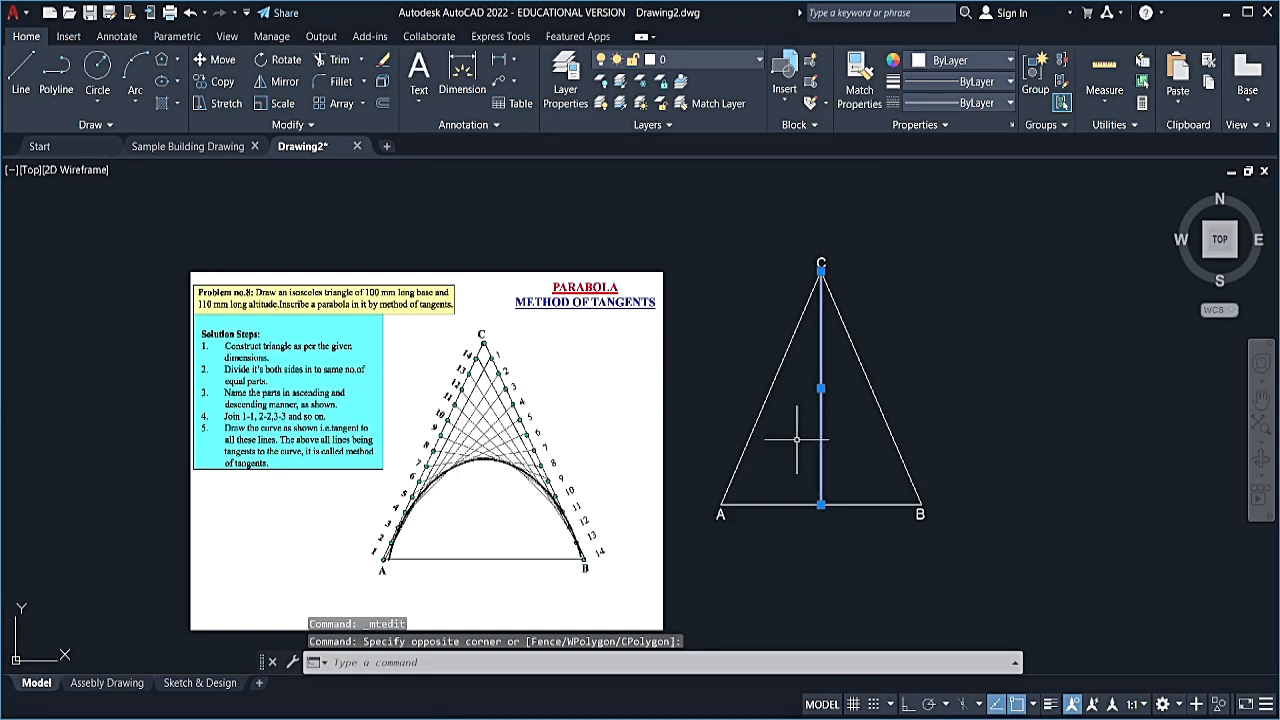
key("Delete")
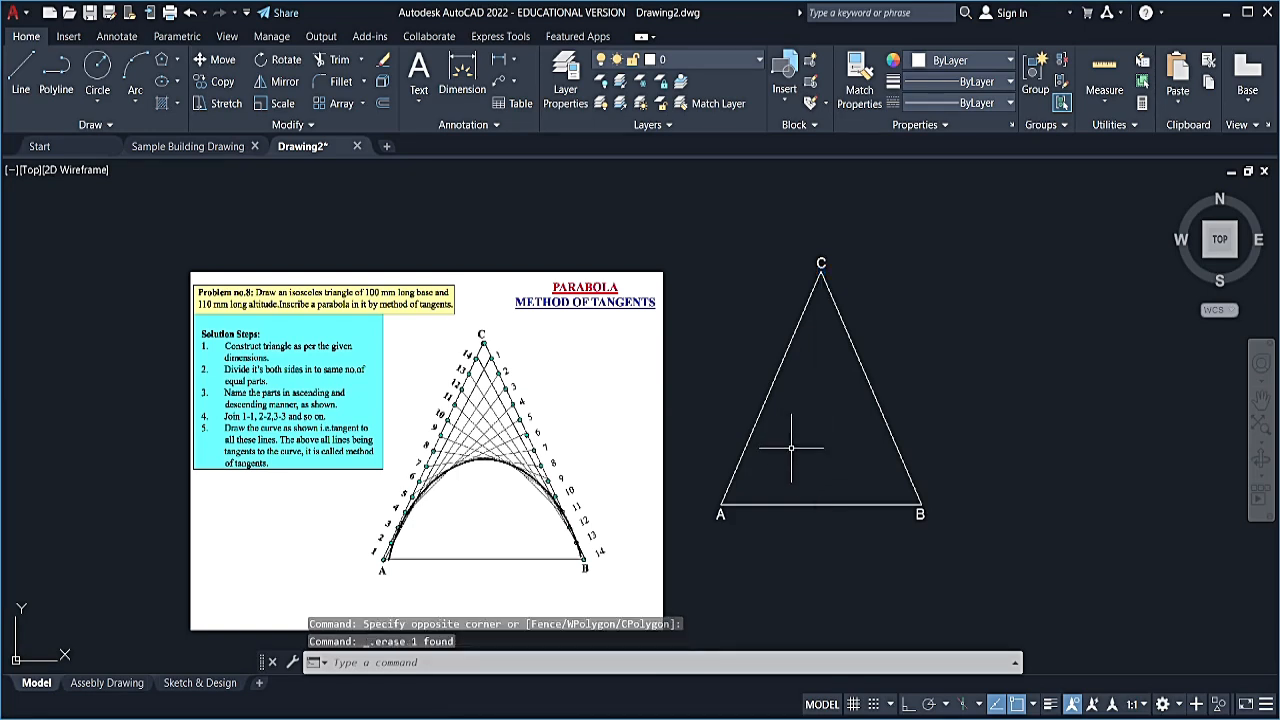
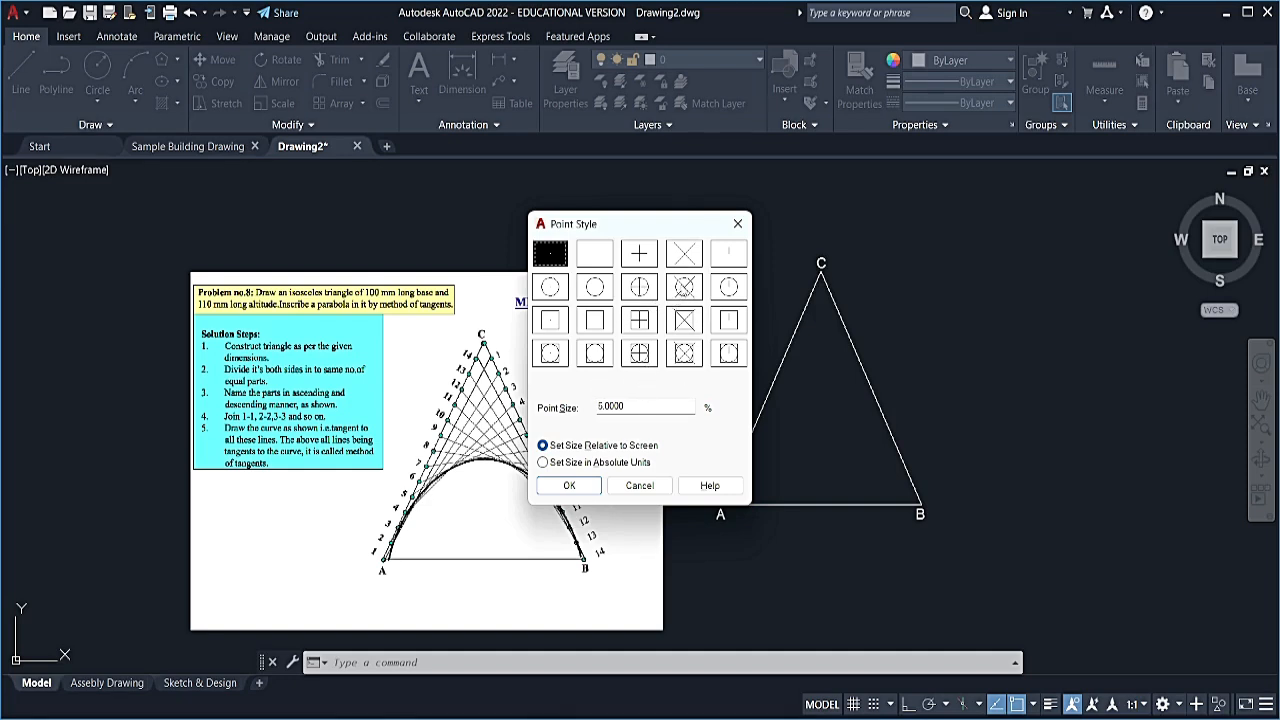
- Set the point style to a circle with an X through it, sized 2 in absolute units
left_click(685, 288)
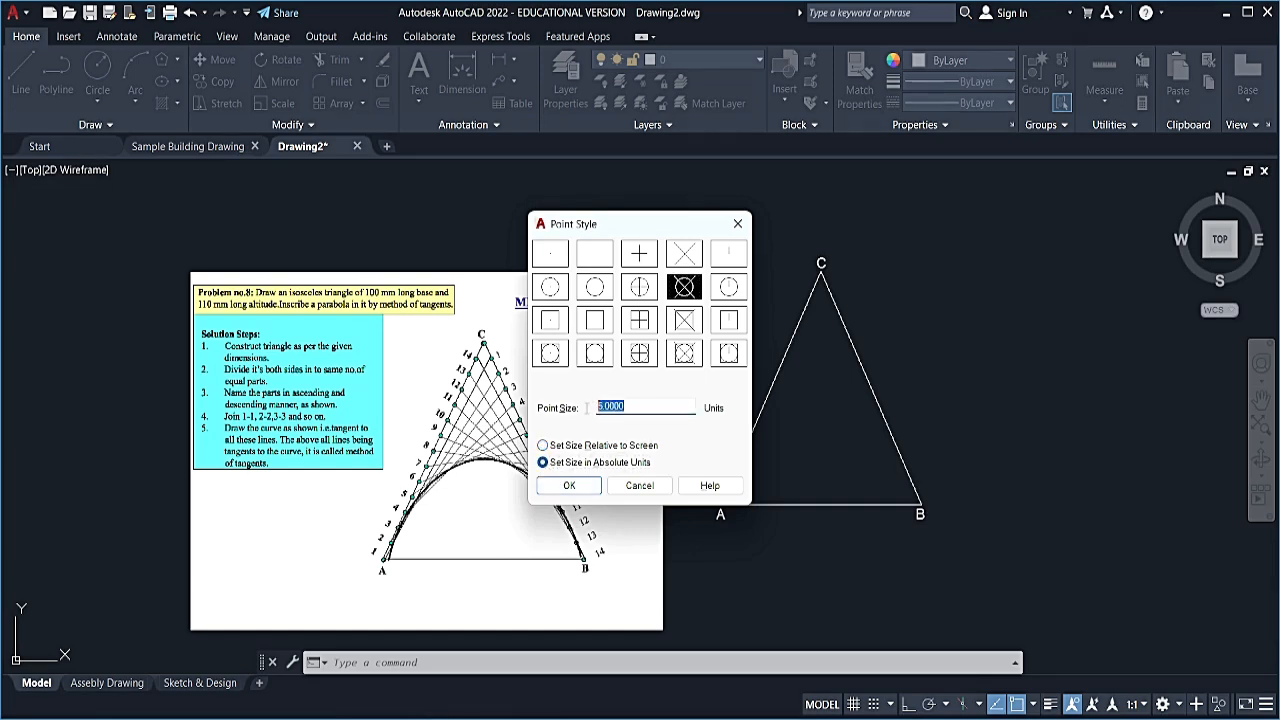
key("Return")
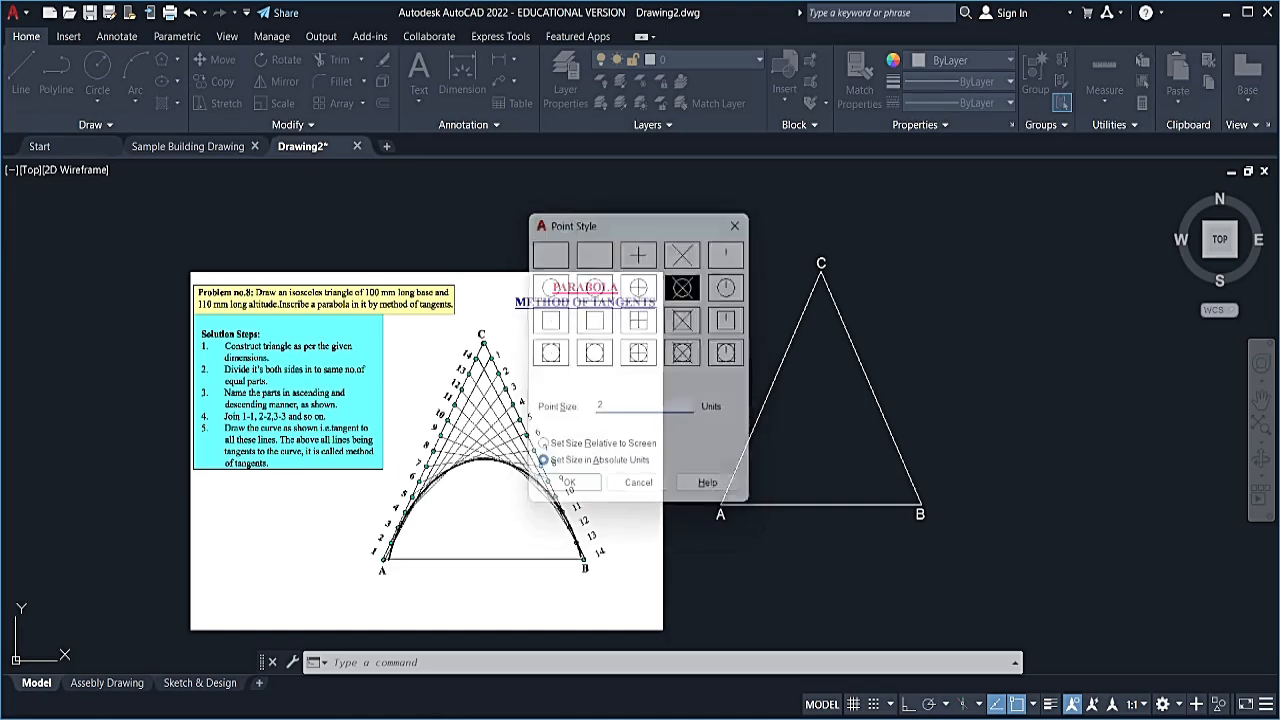
- Assign all three sides of triangle ABC to the Annotation layer
scroll(813, 287, "up", 2)
left_click(812, 285)
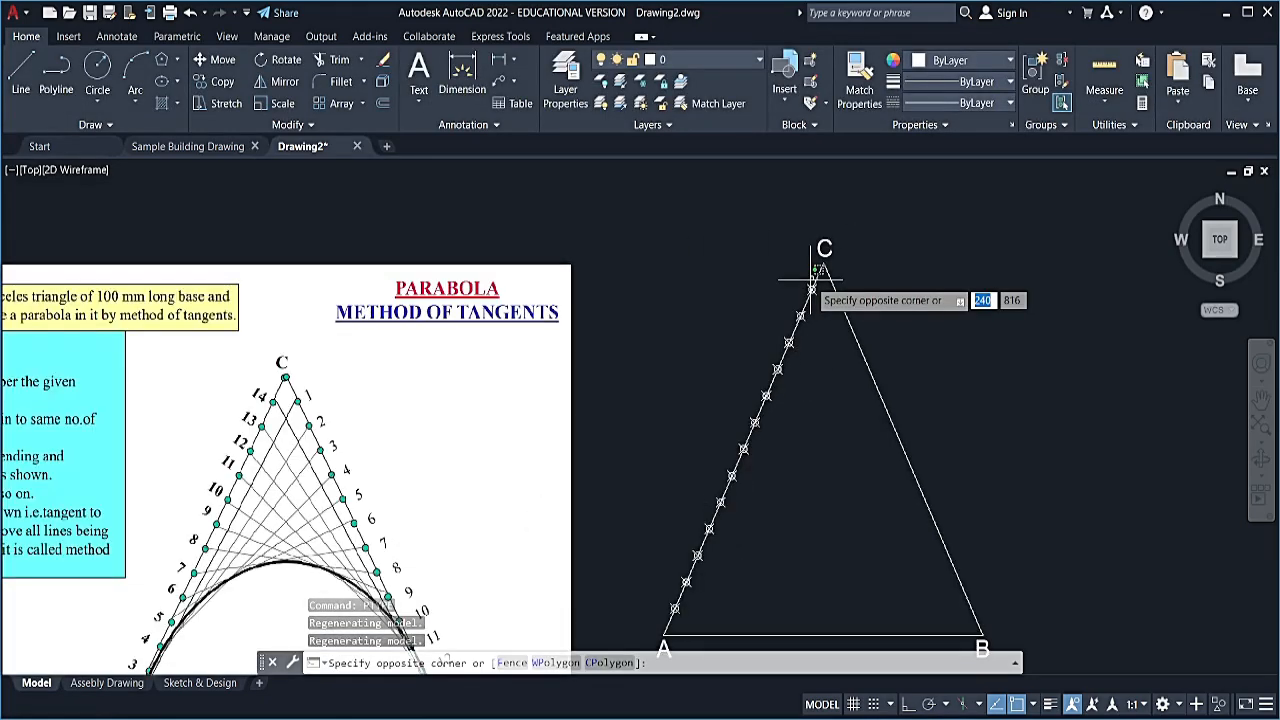
left_click(811, 286)
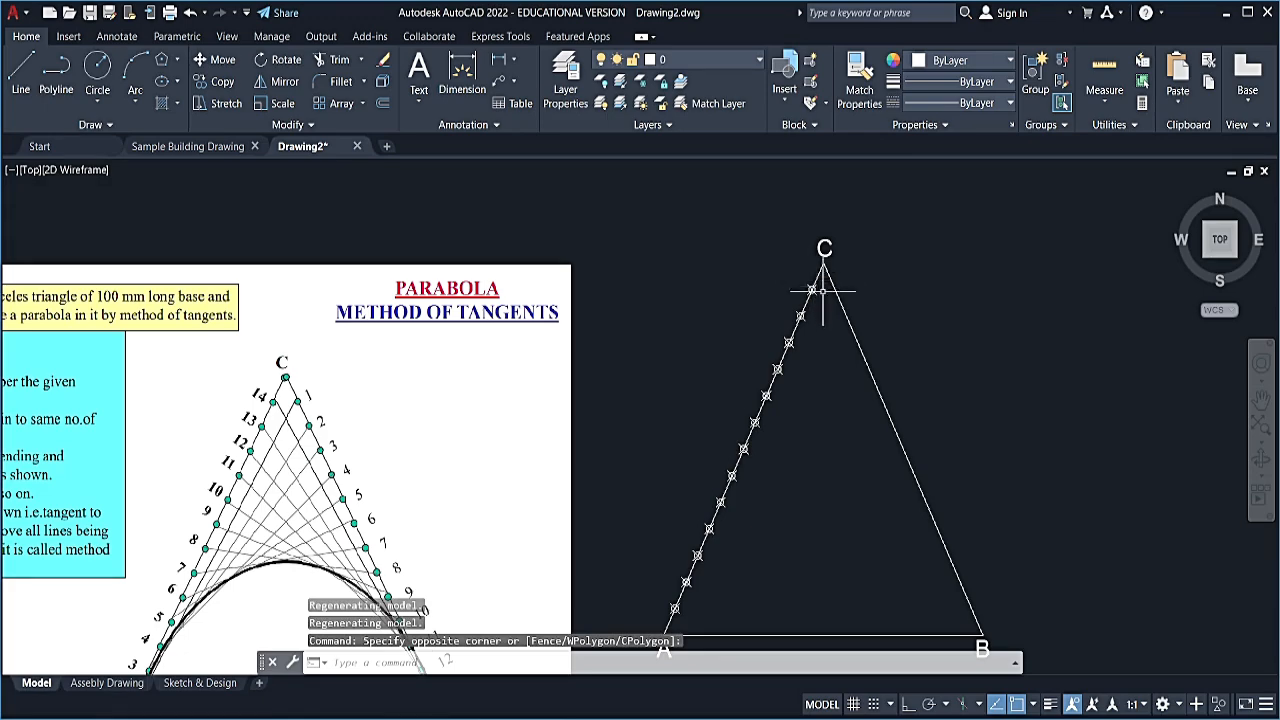
left_click(841, 259)
left_click(808, 270)
middle_click_drag(904, 405, 927, 285)
left_click(914, 486)
left_click(834, 554)
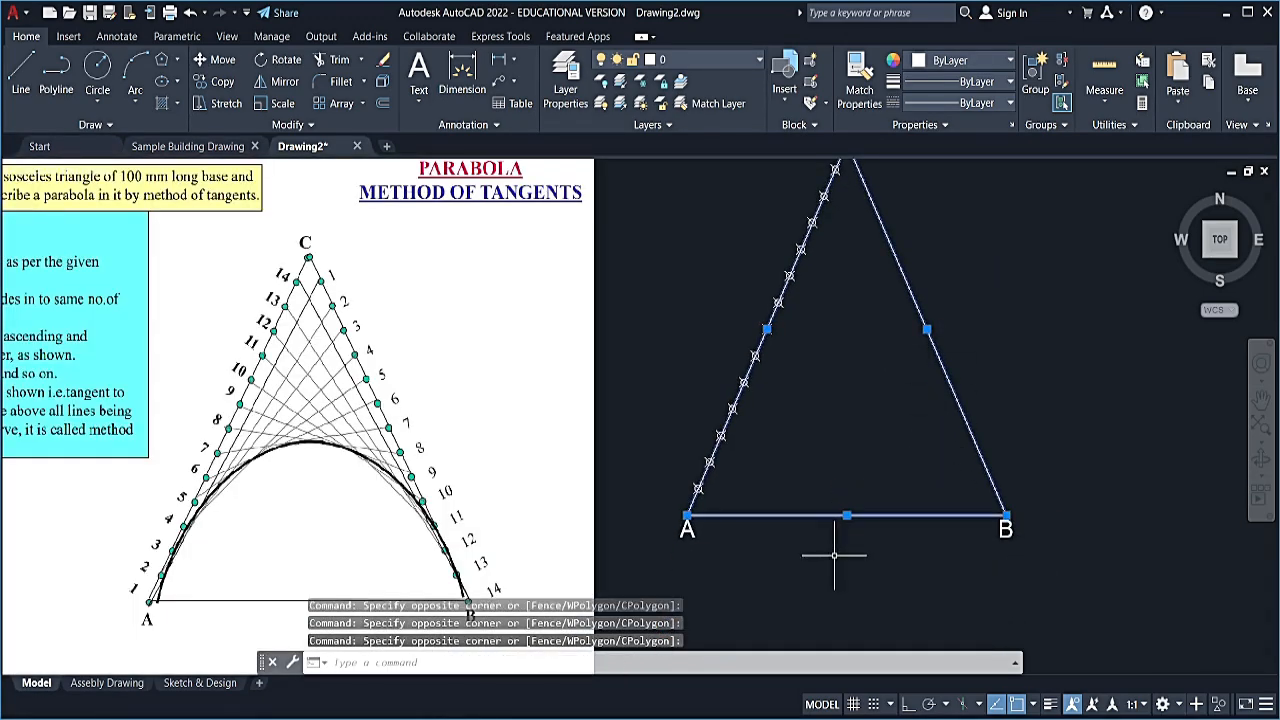
left_click(714, 64)
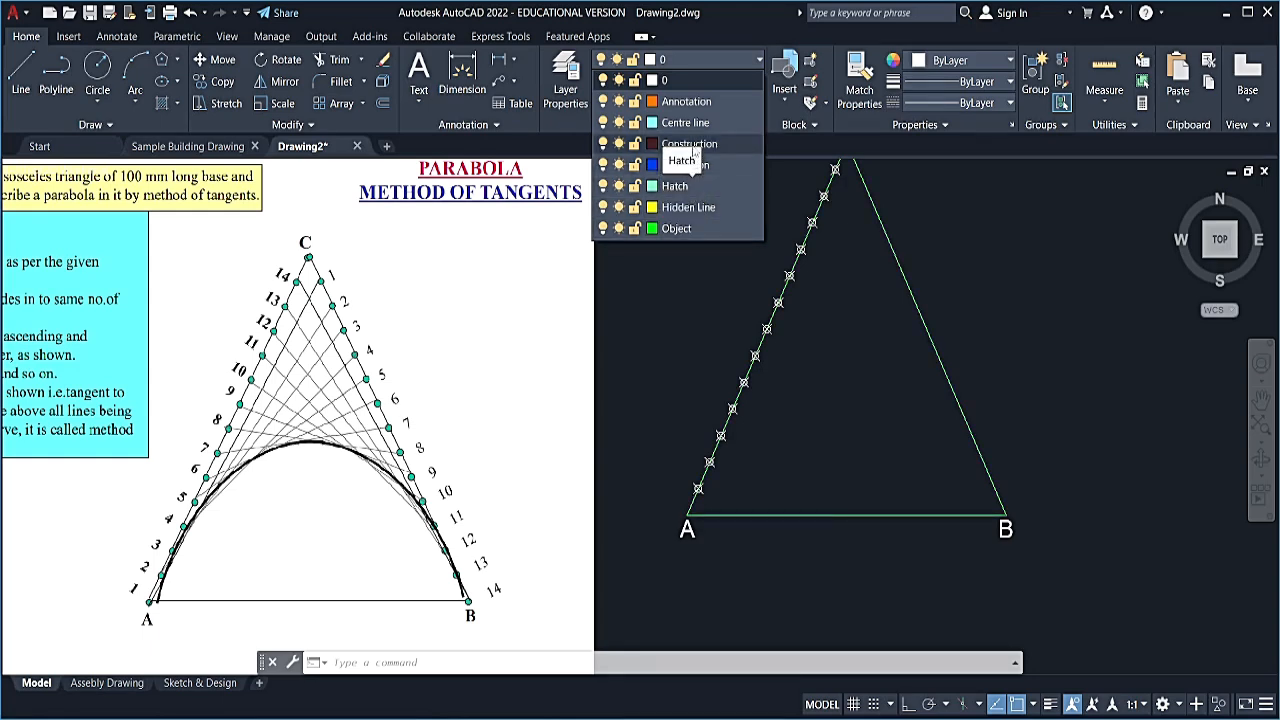
left_click(697, 103)
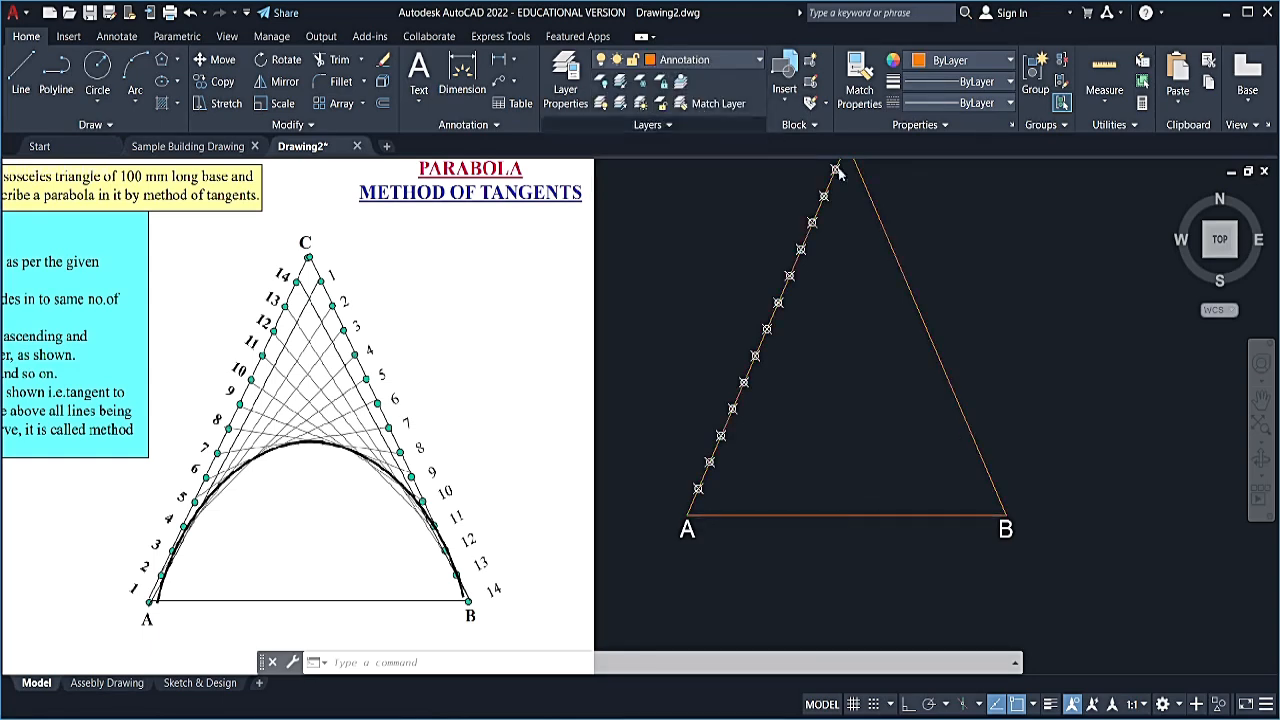
key("Escape")
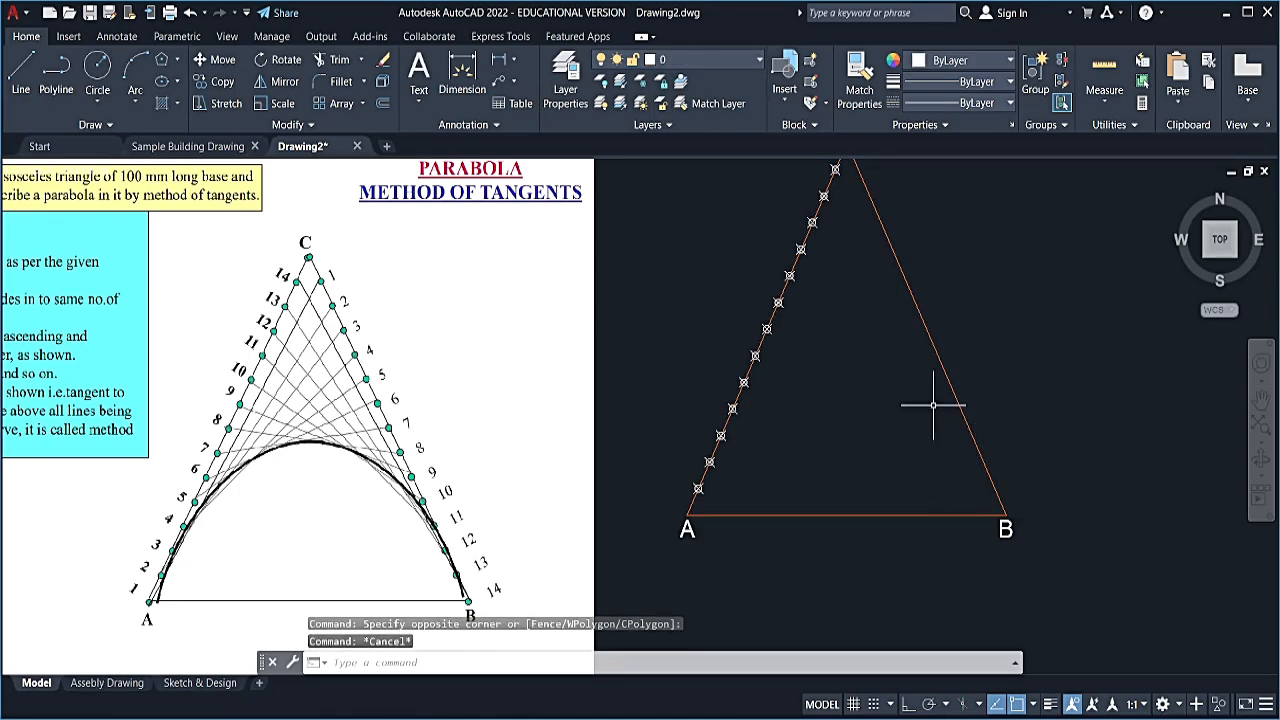
- Divide the triangle's side CB into 14 equal segments
middle_click_drag(957, 382, 938, 415)
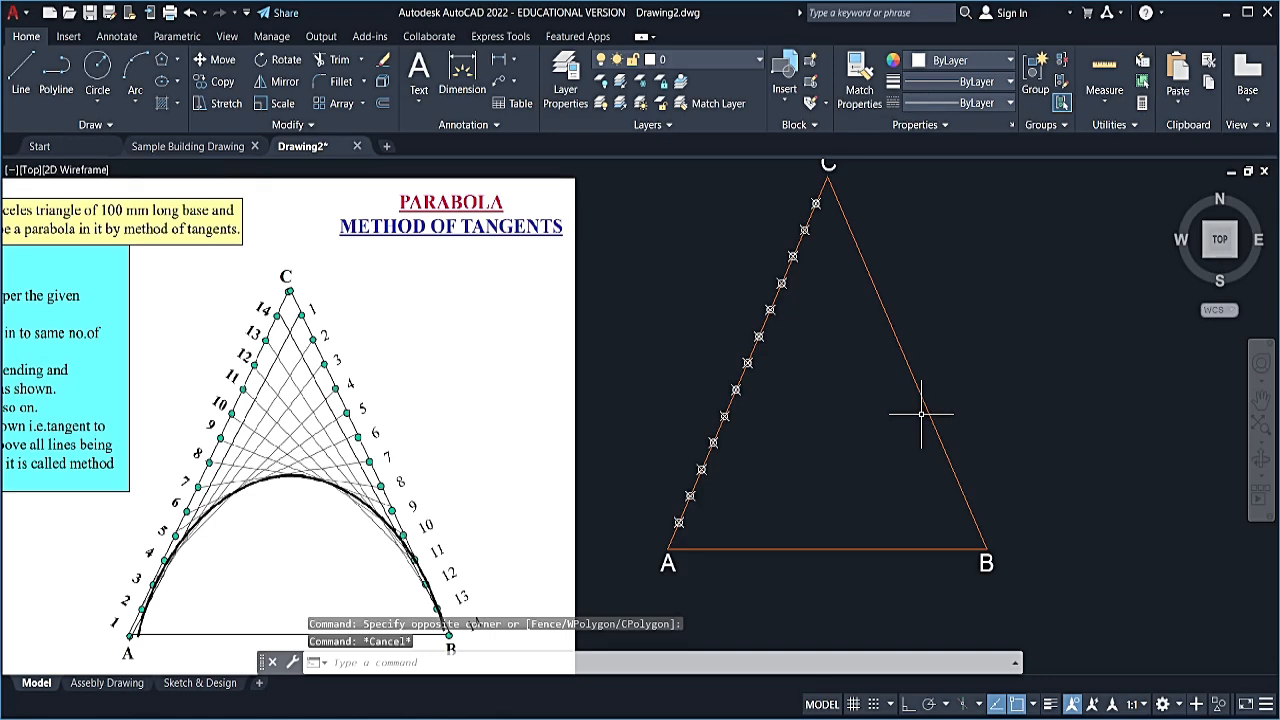
type("DI")
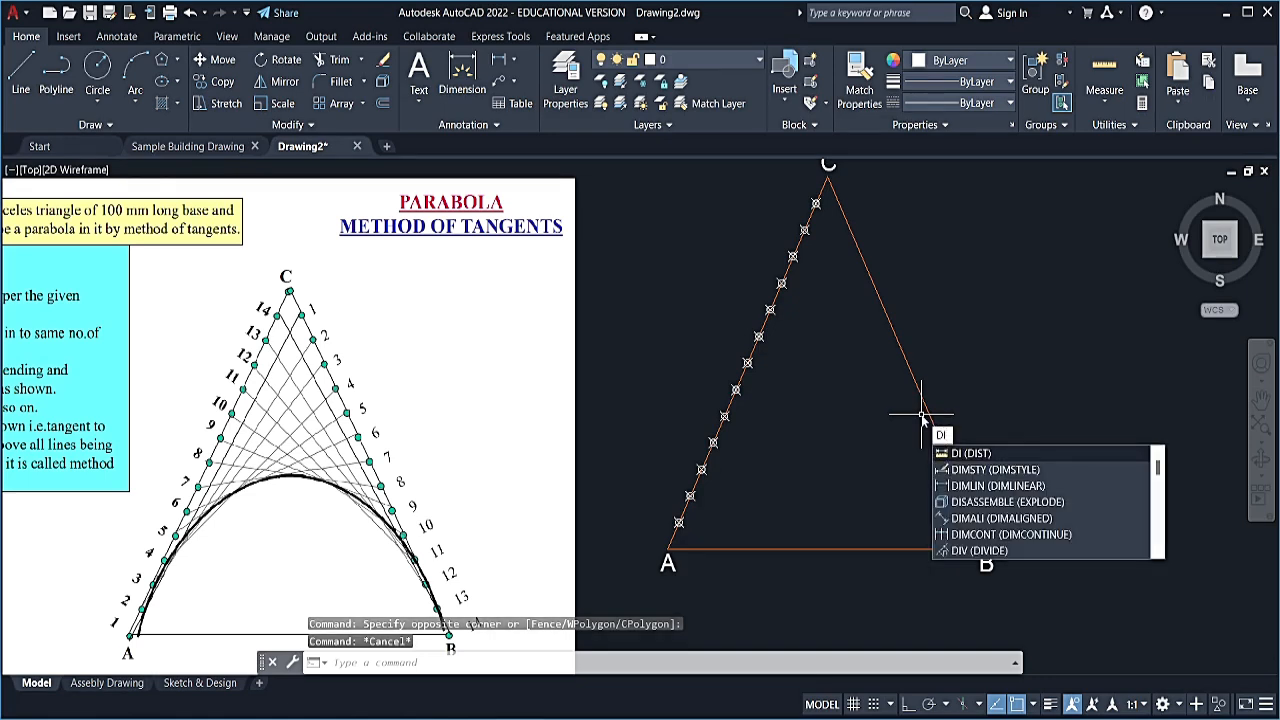
type("V")
key("Return")
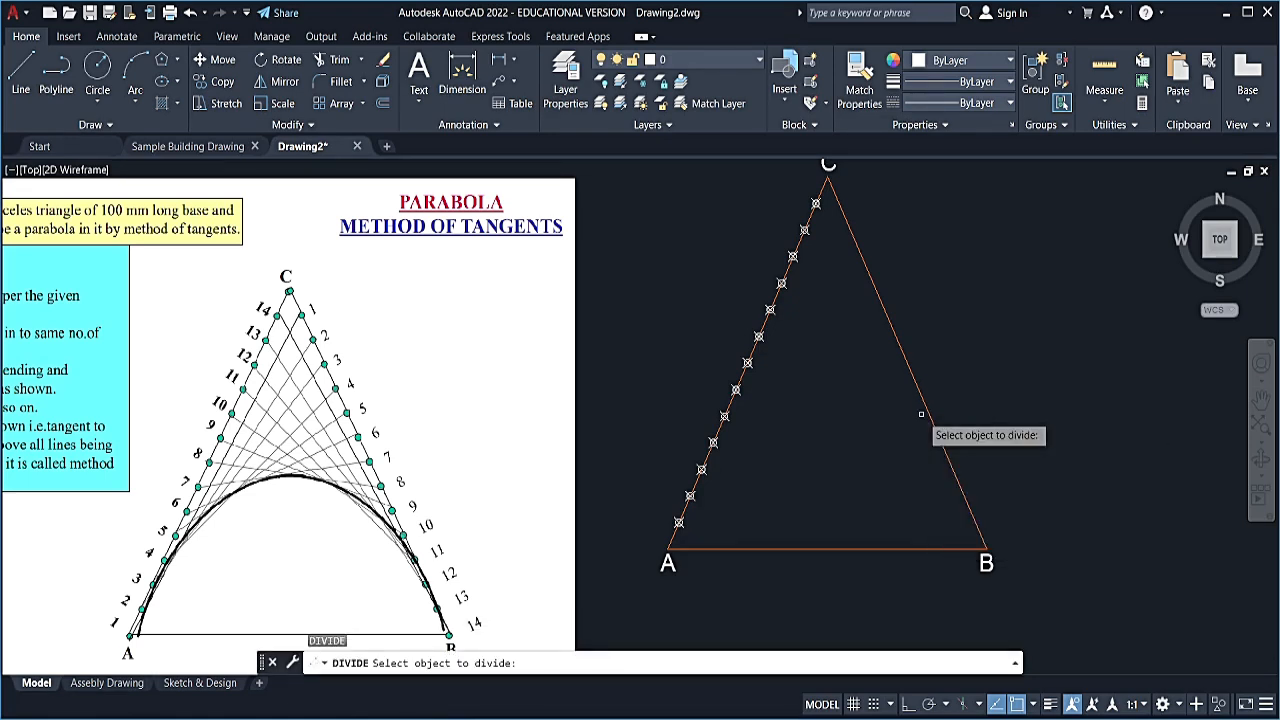
left_click(924, 414)
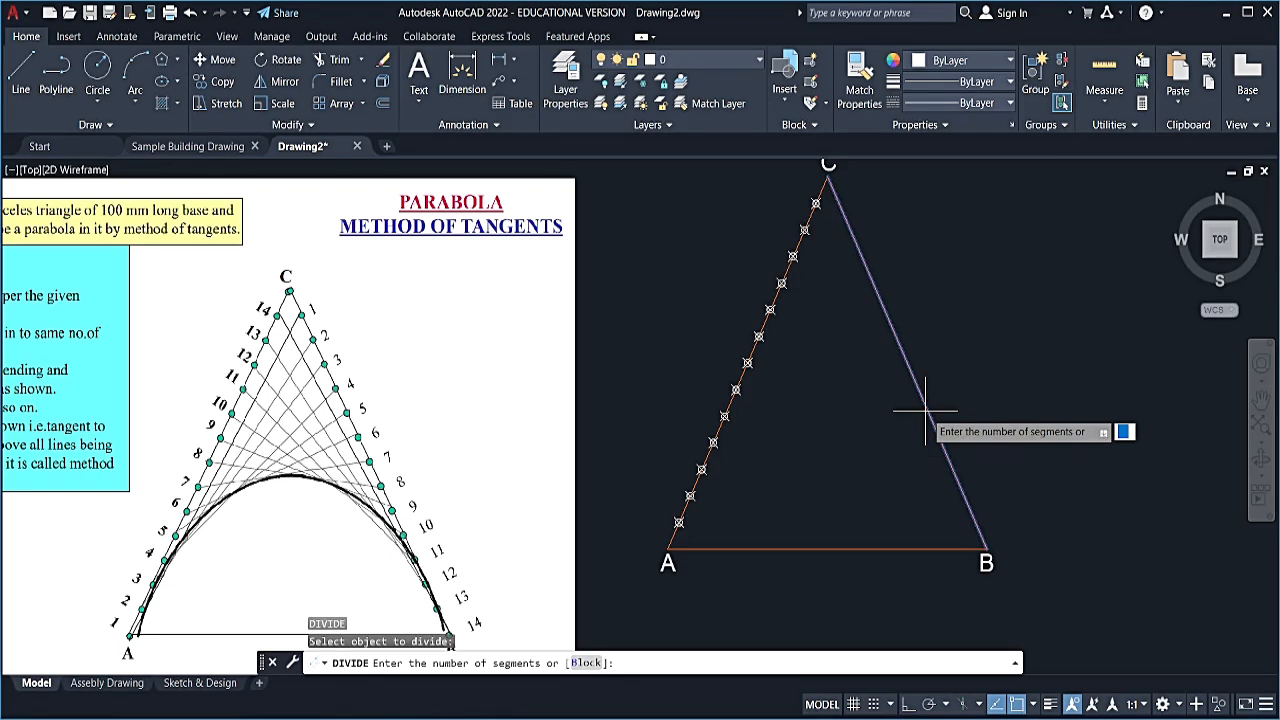
key("Return")
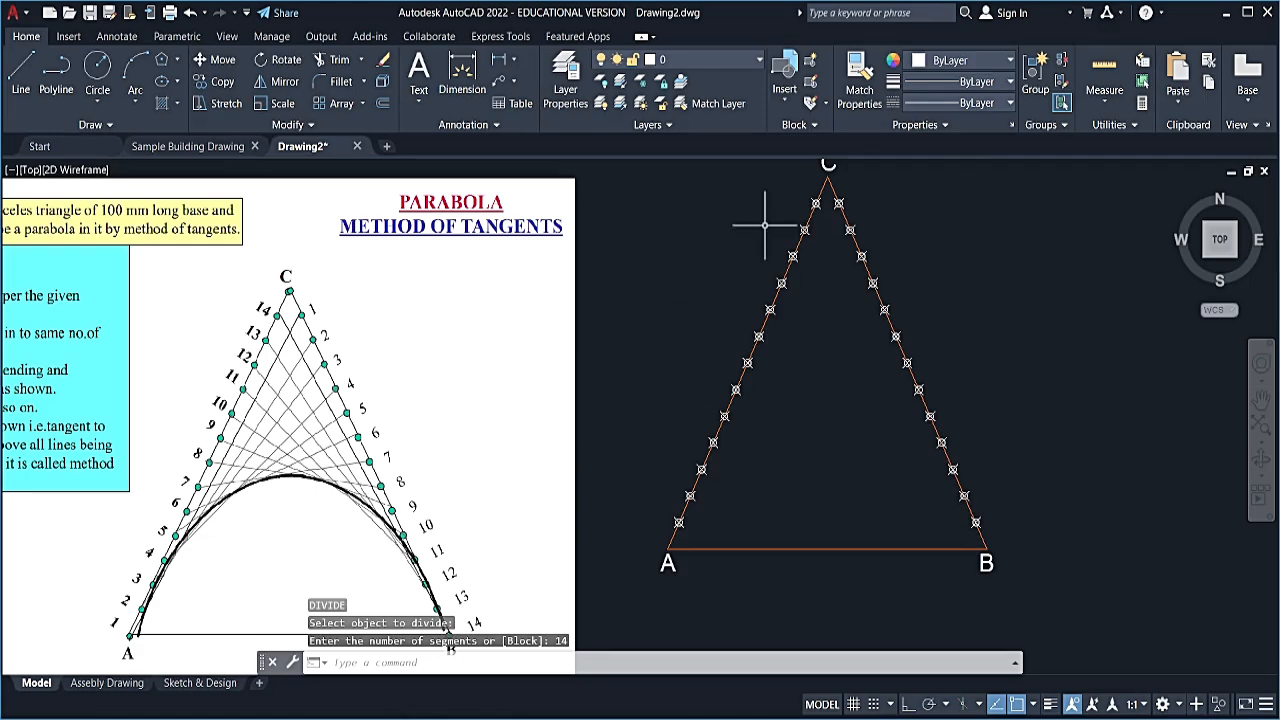
middle_click_drag(807, 266, 861, 246)
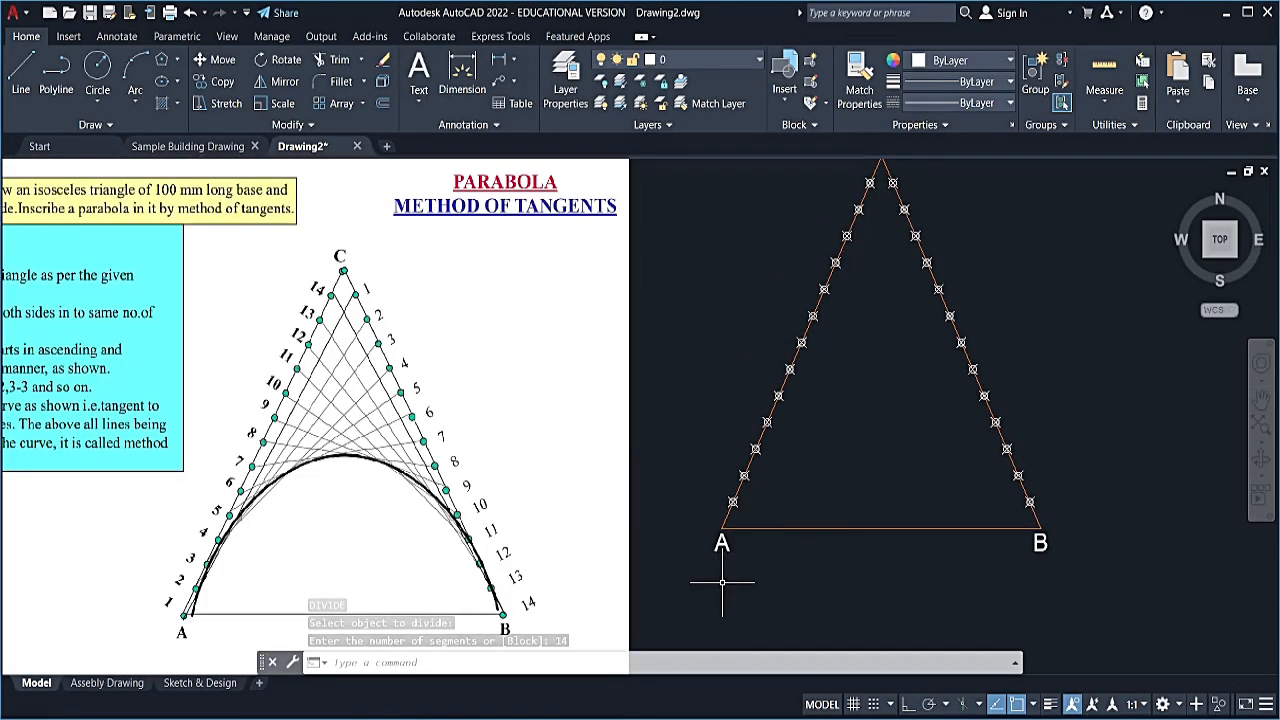
- Copy the letter label A to a spot just above and outside vertex A
left_click(715, 541)
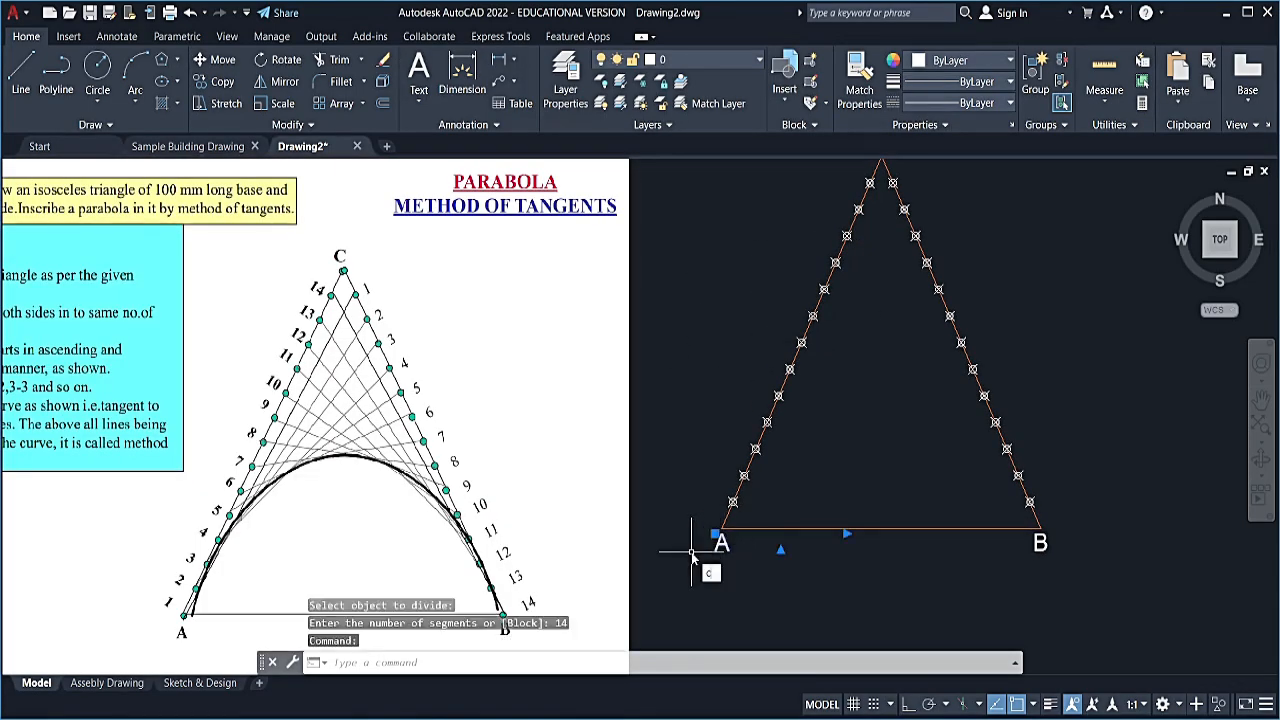
type("o")
key("Return")
left_click(706, 546)
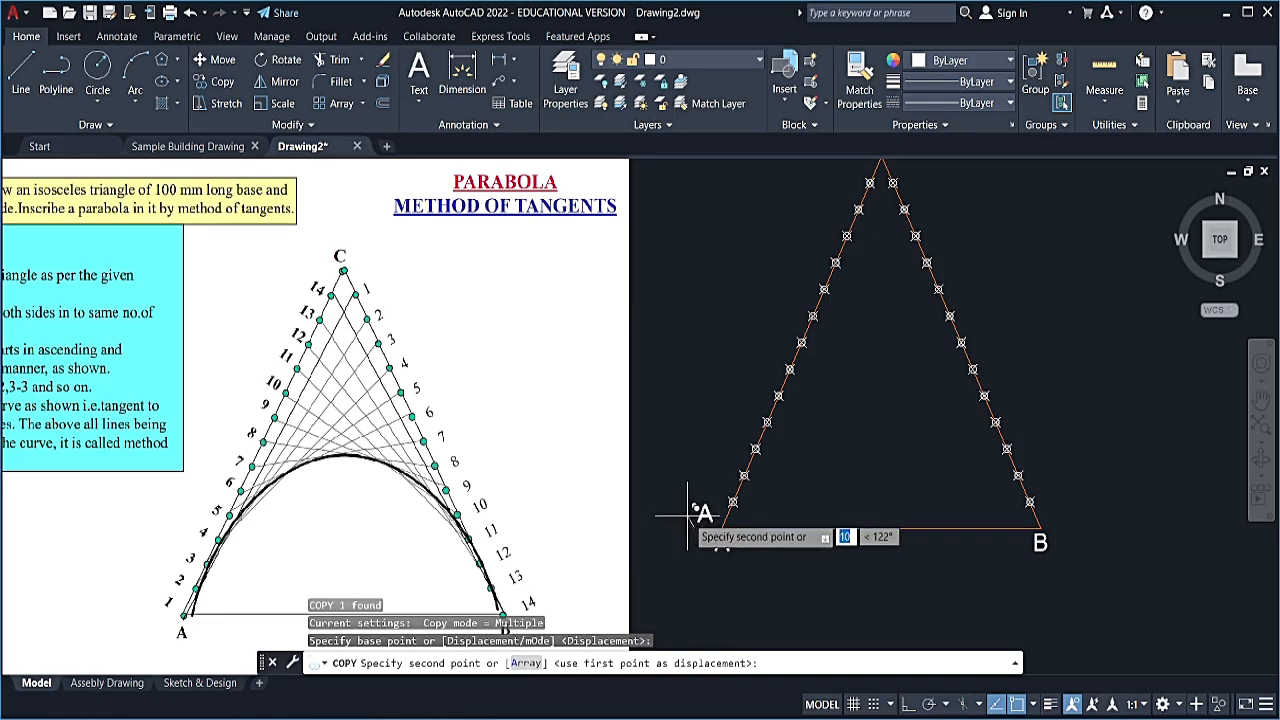
scroll(688, 517, "up", 2)
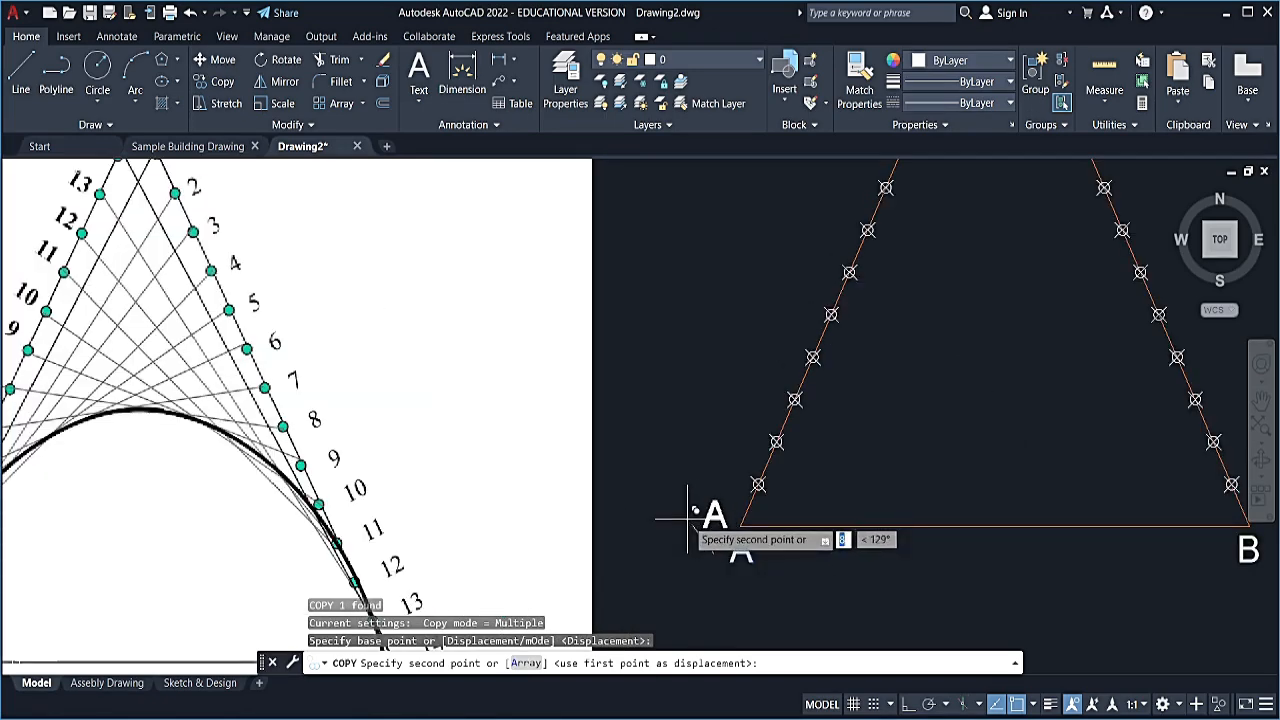
left_click(688, 519)
key("Escape")
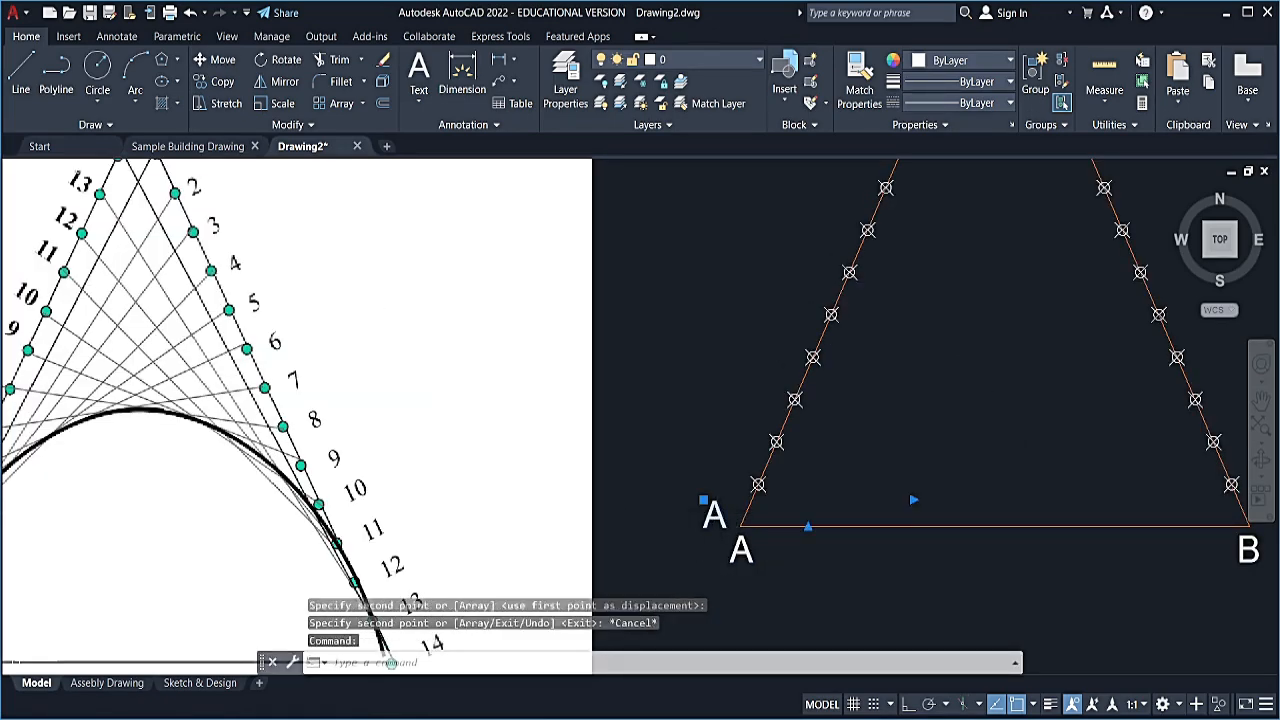
- Change the copied label's text to 1 and set its text height to 2
double_click(724, 516)
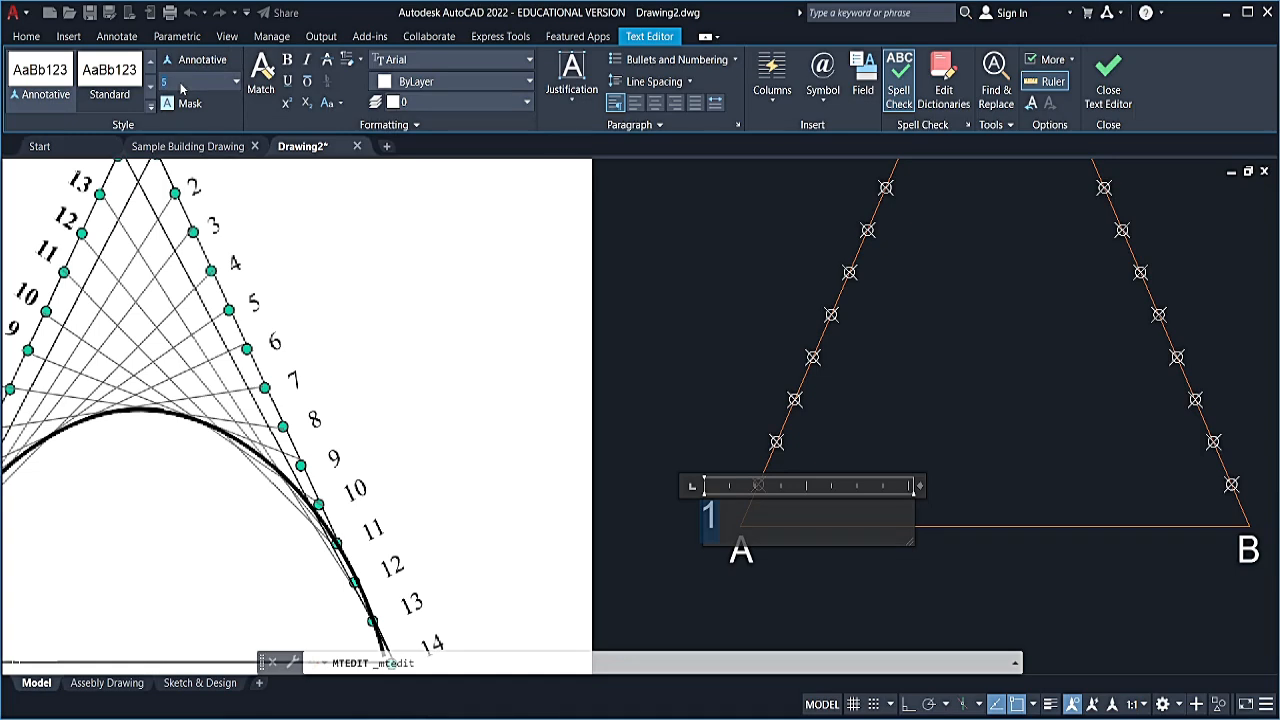
type("2")
key("Return")
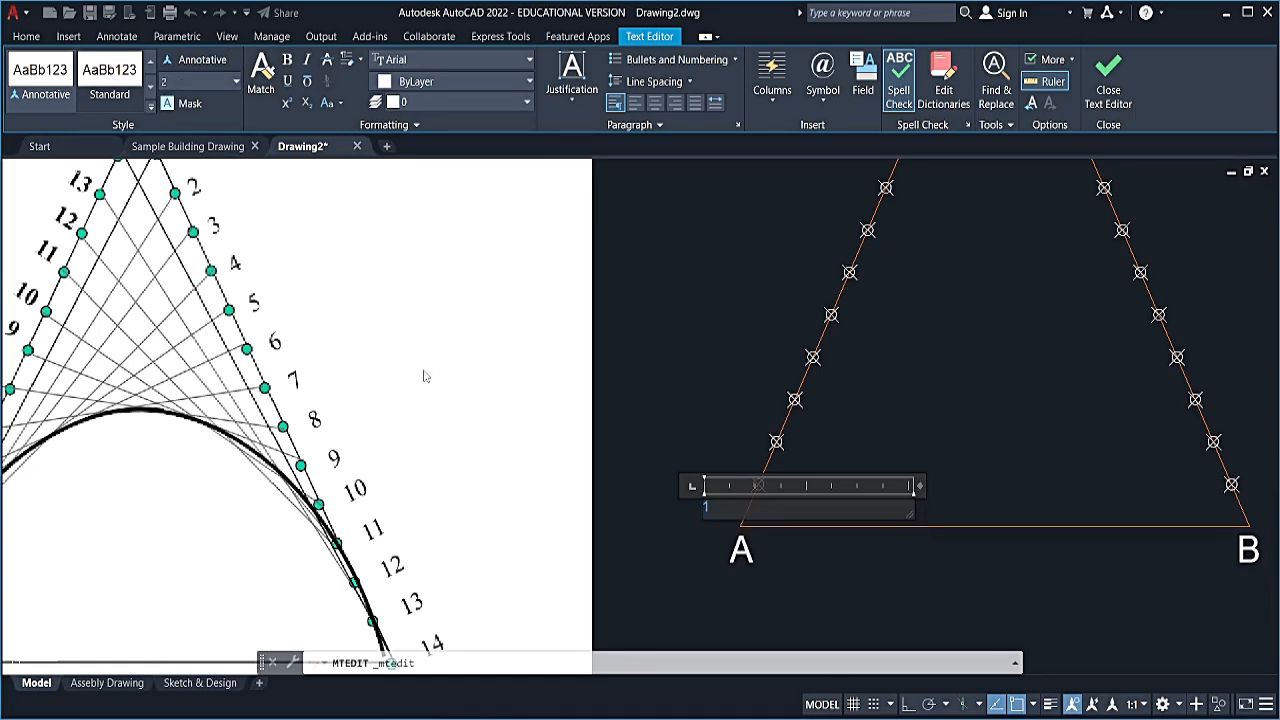
left_click(678, 394)
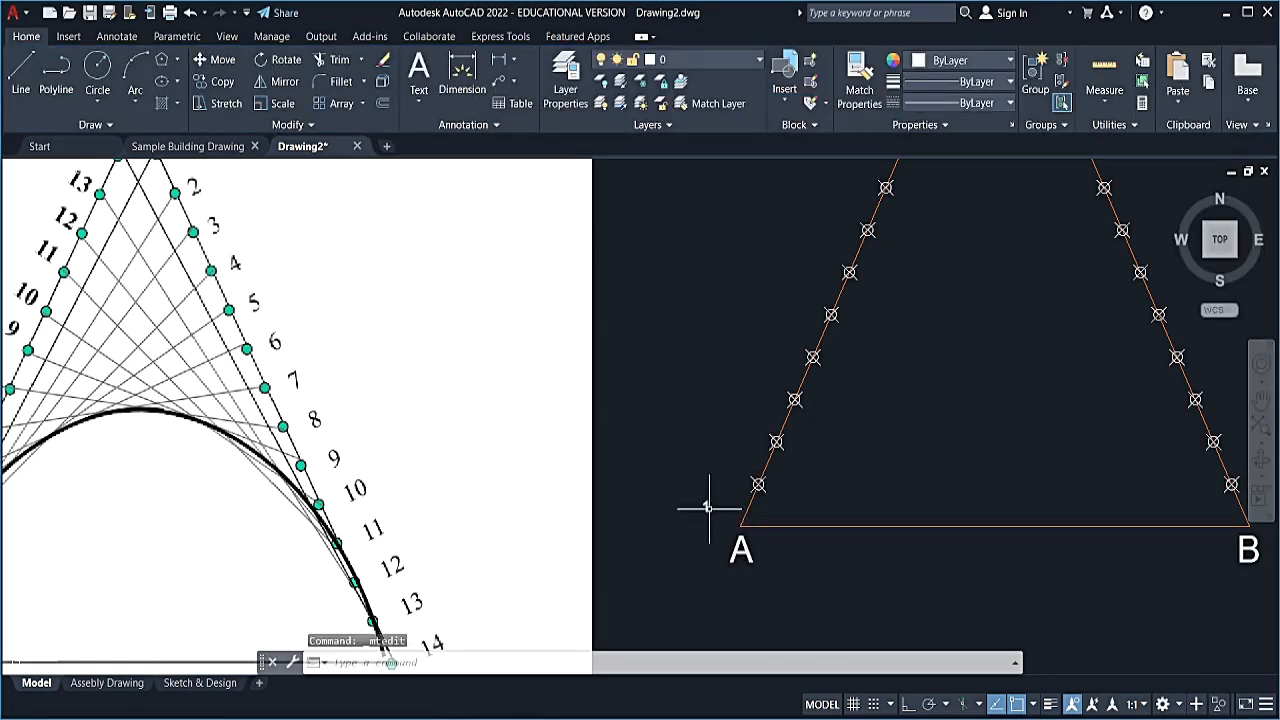
- Move label 1 close beside vertex A, on the outer side of the triangle
scroll(706, 505, "up", 5)
left_click(658, 508)
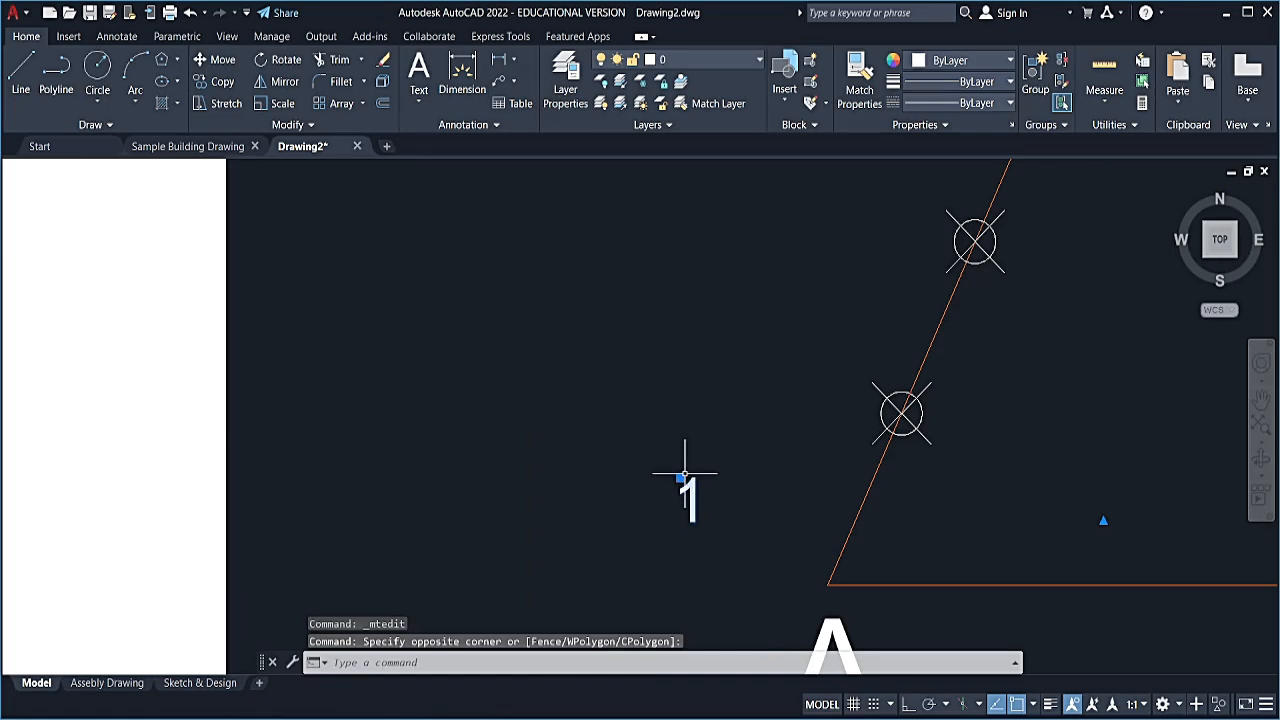
left_click(685, 480)
left_click(680, 478)
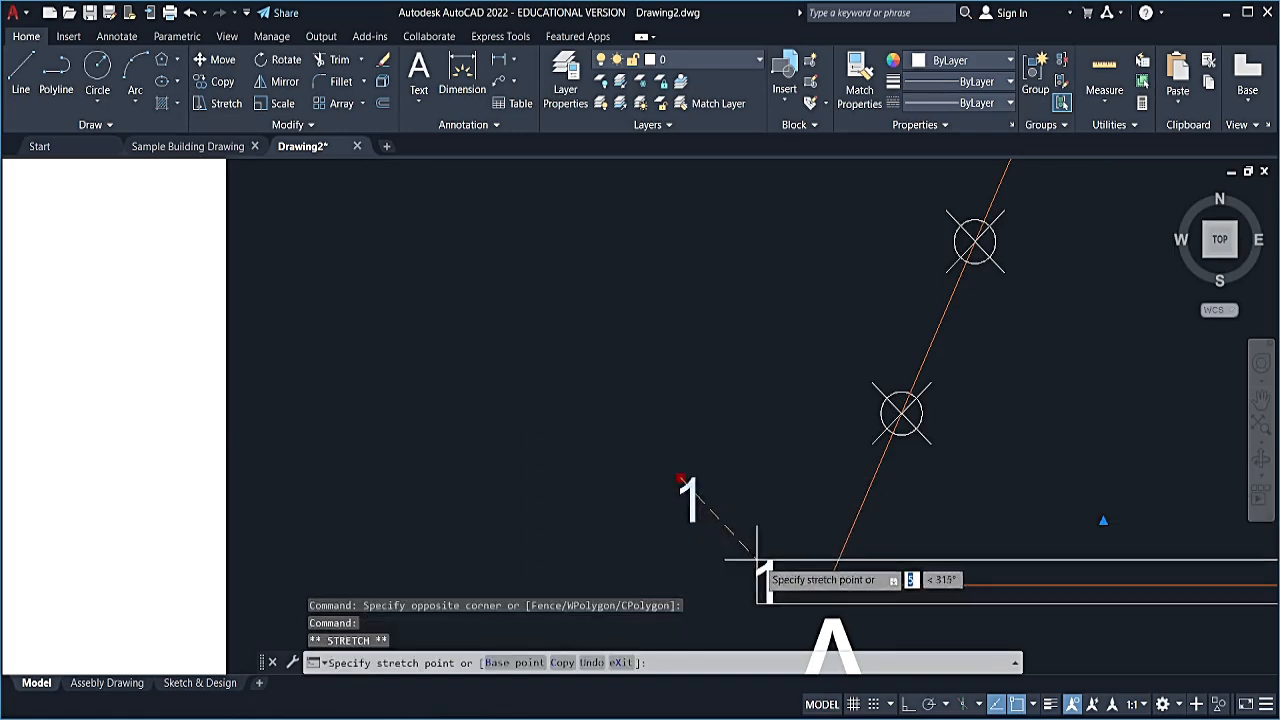
left_click(791, 560)
- Narrow the text frame of label 1 so it fits closely around the digit
scroll(822, 530, "down", 4)
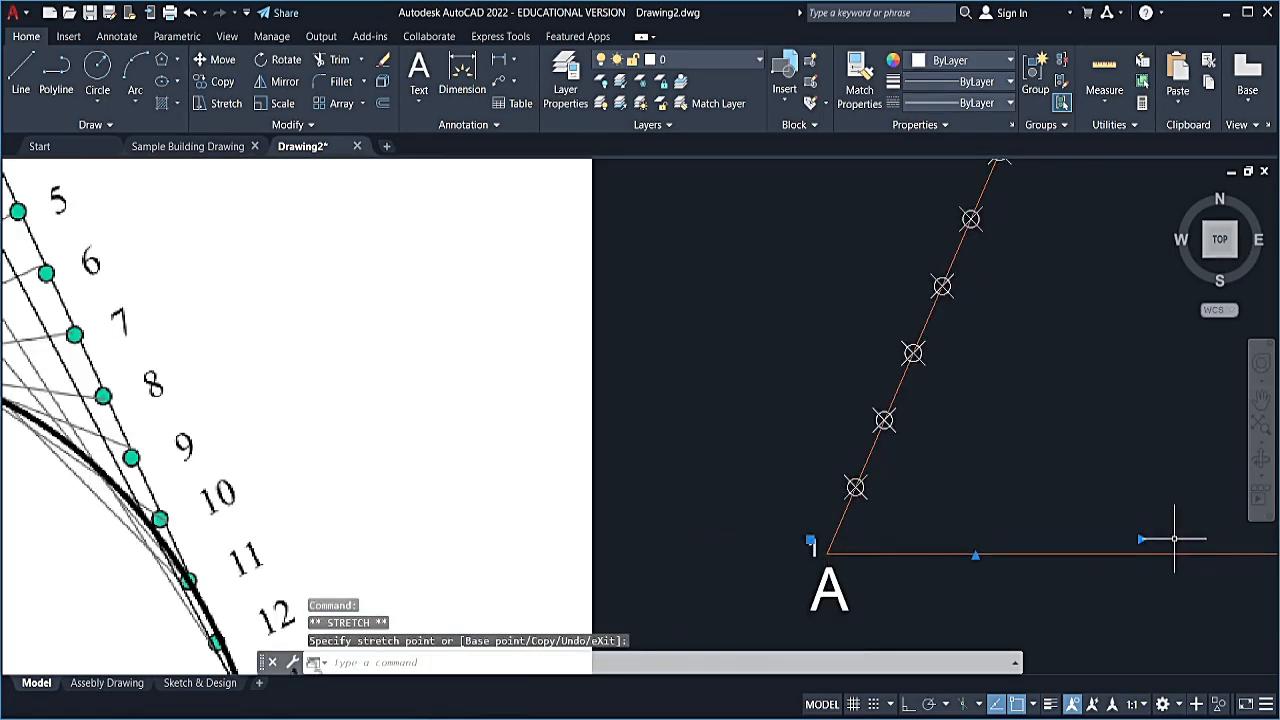
left_click(1138, 538)
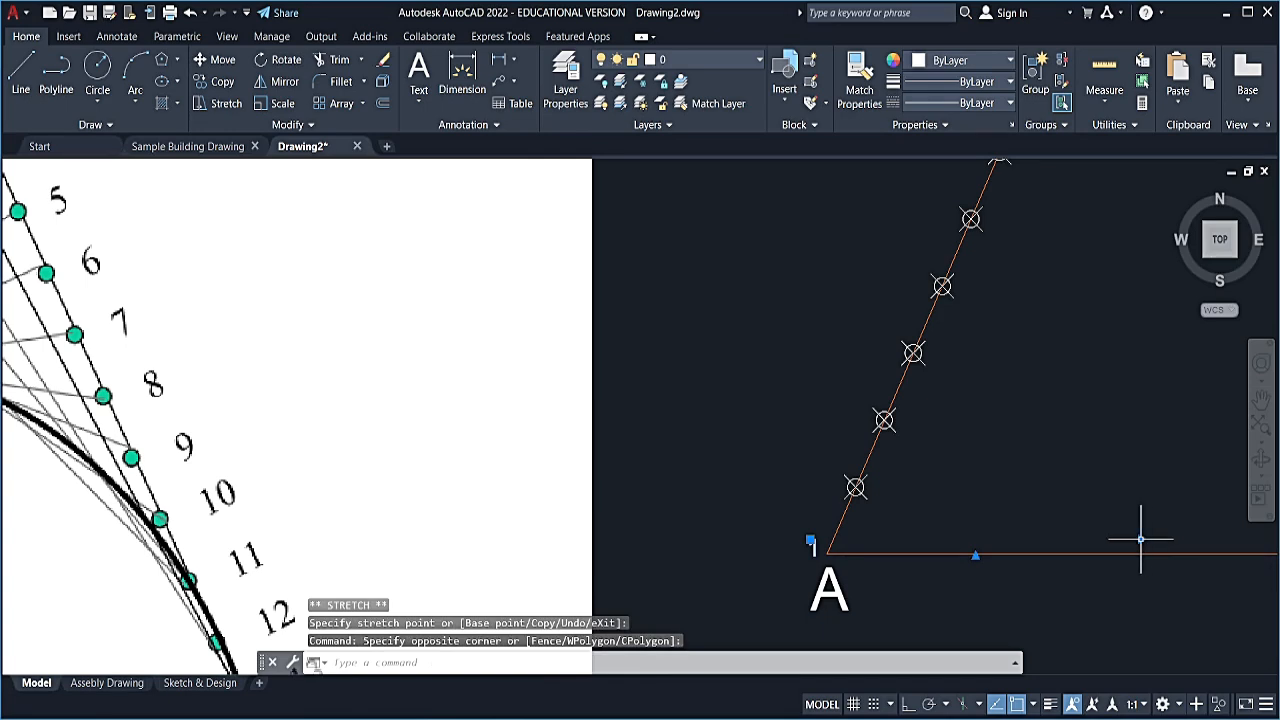
left_click(1140, 539)
scroll(827, 543, "up", 4)
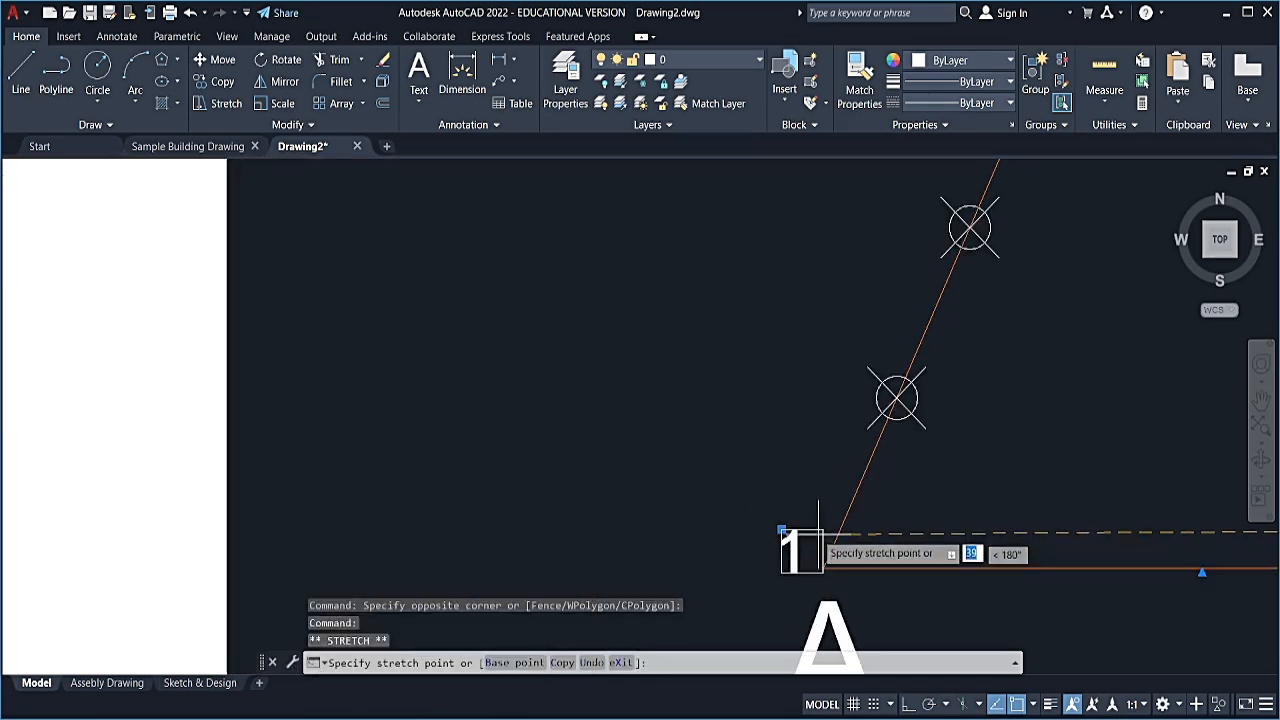
left_click(818, 532)
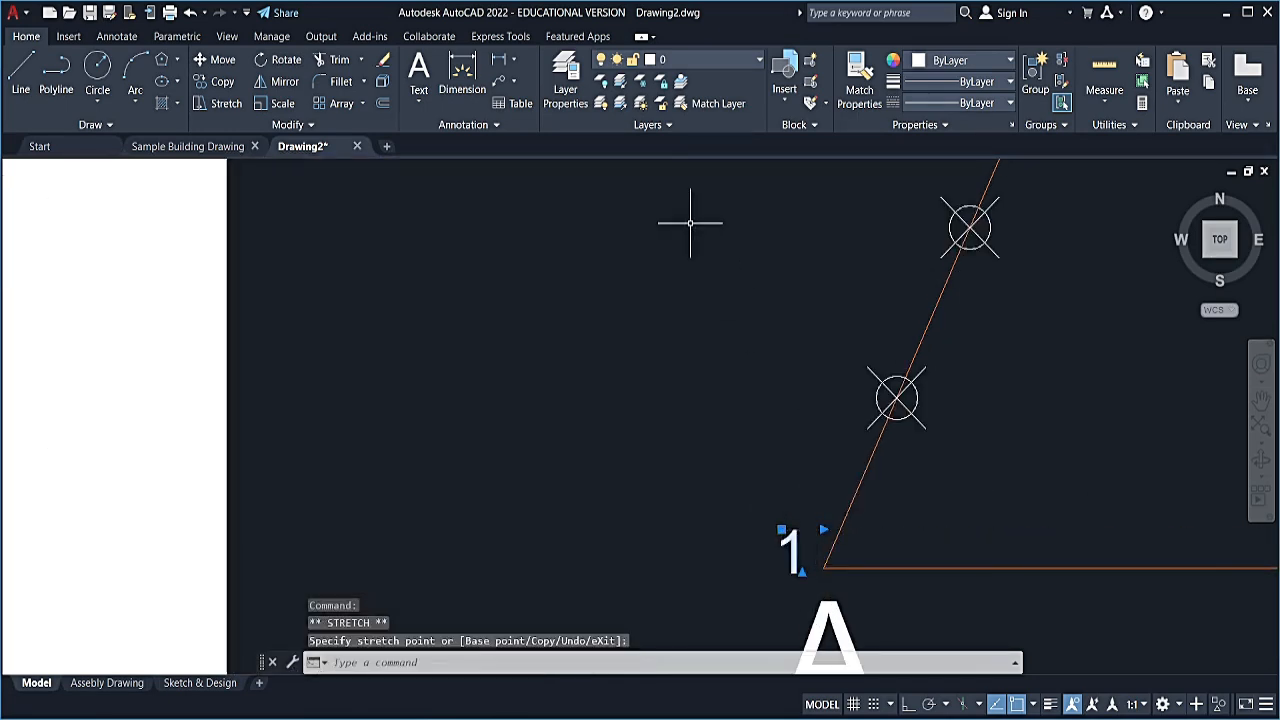
- With Node object snap enabled, copy label 1 from vertex A to the first two division points of side AC
left_click(207, 81)
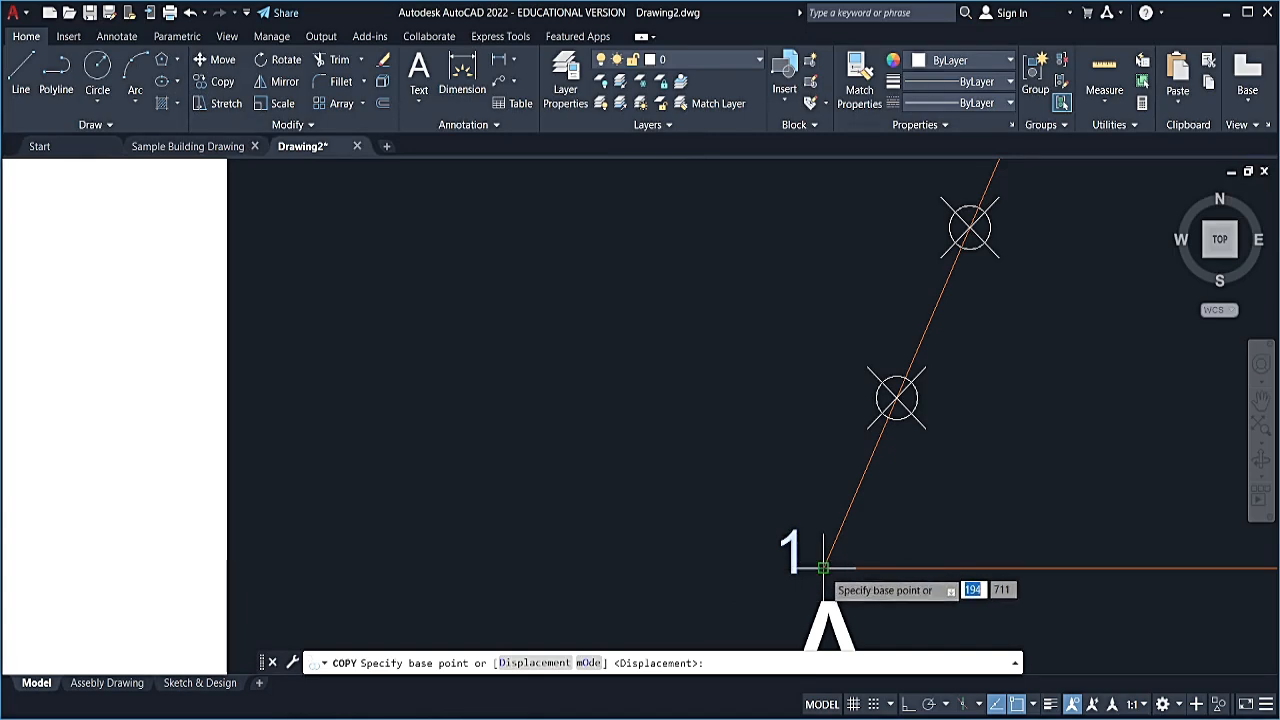
left_click(824, 567)
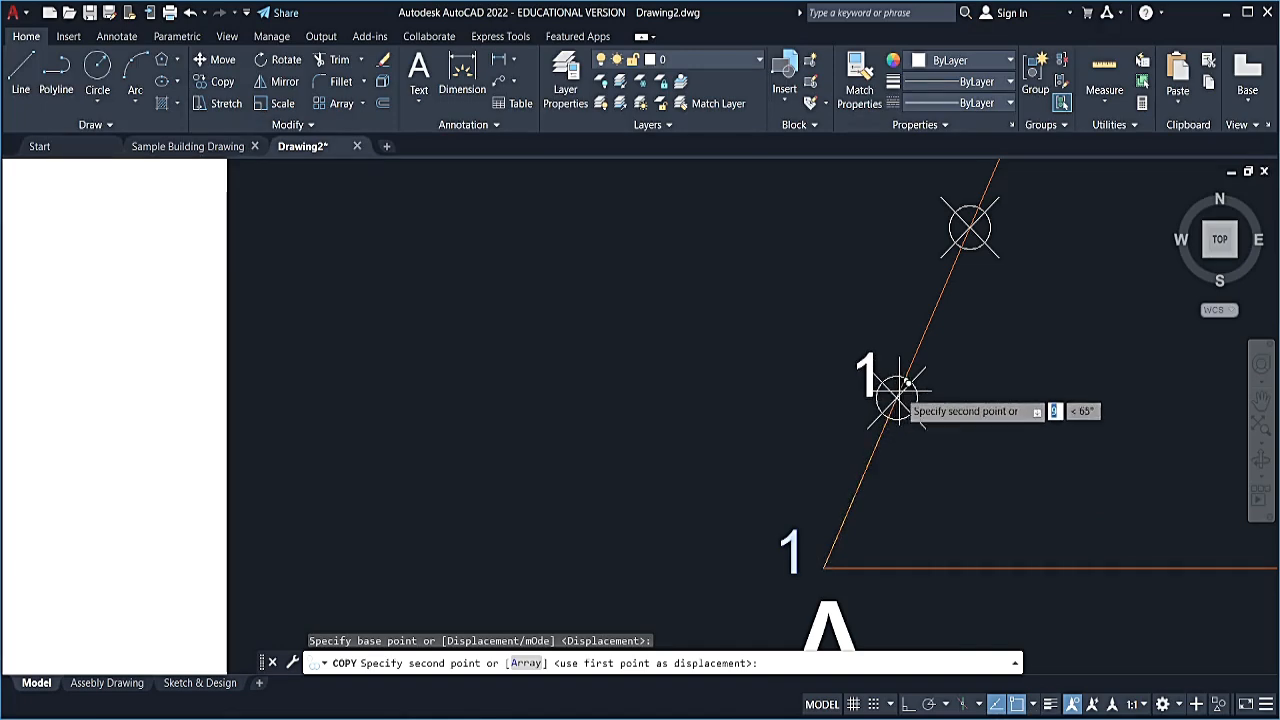
mouse_move(1034, 712)
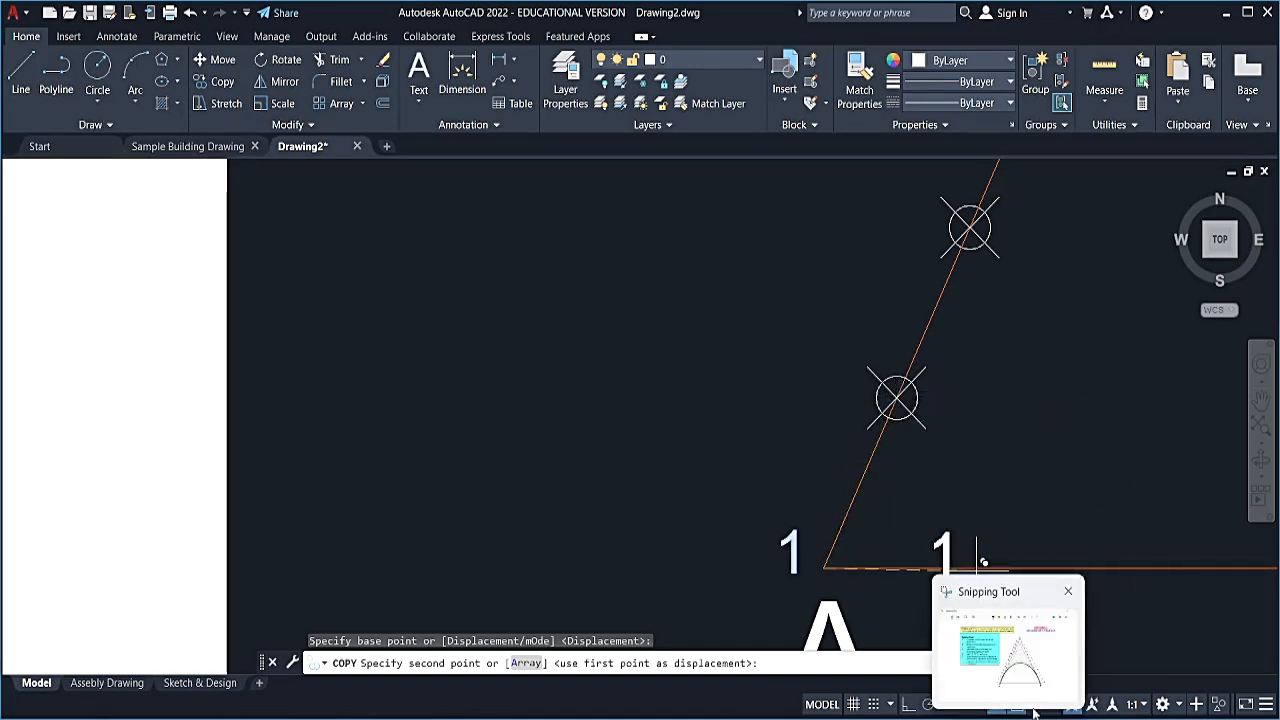
left_click(1031, 703)
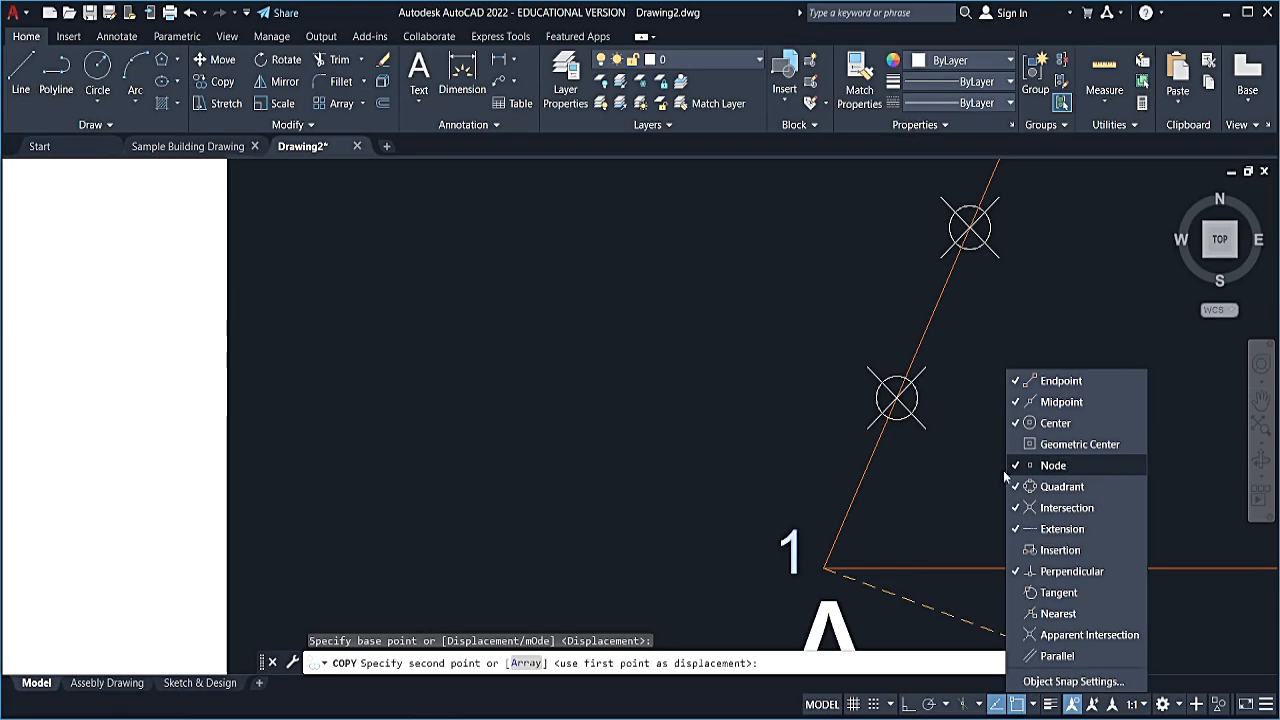
left_click(768, 380)
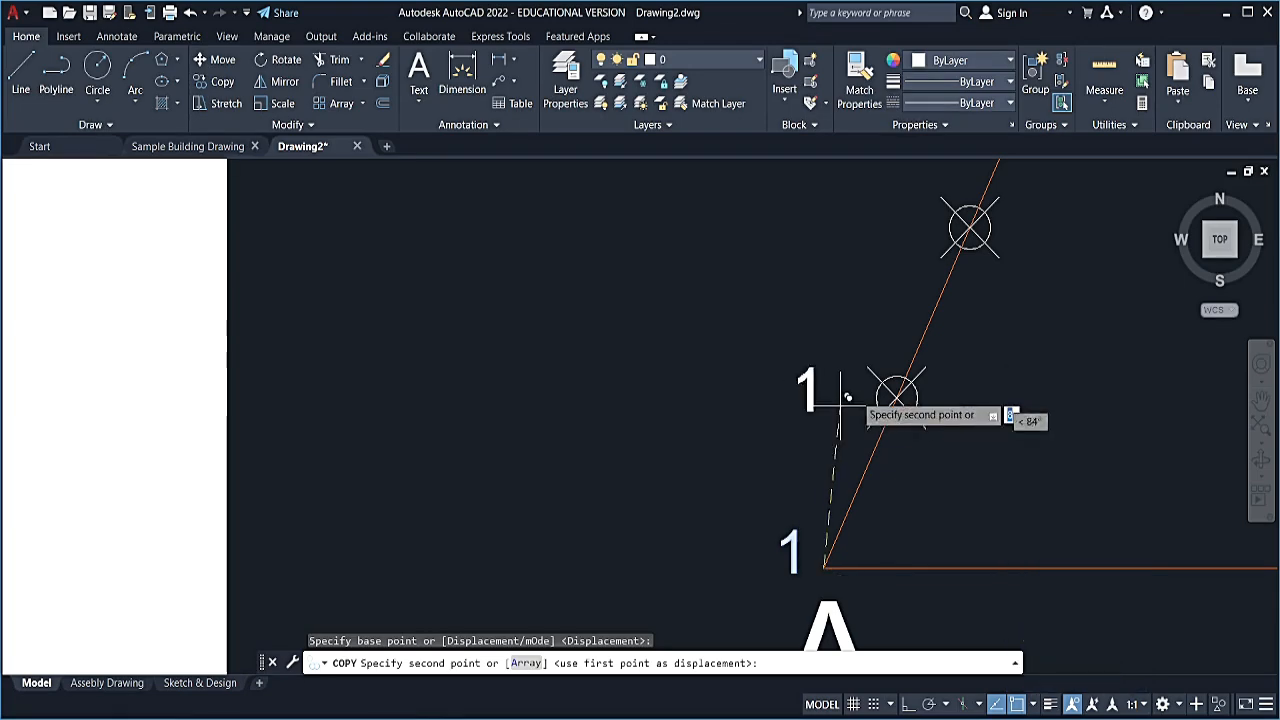
left_click(897, 397)
left_click(971, 214)
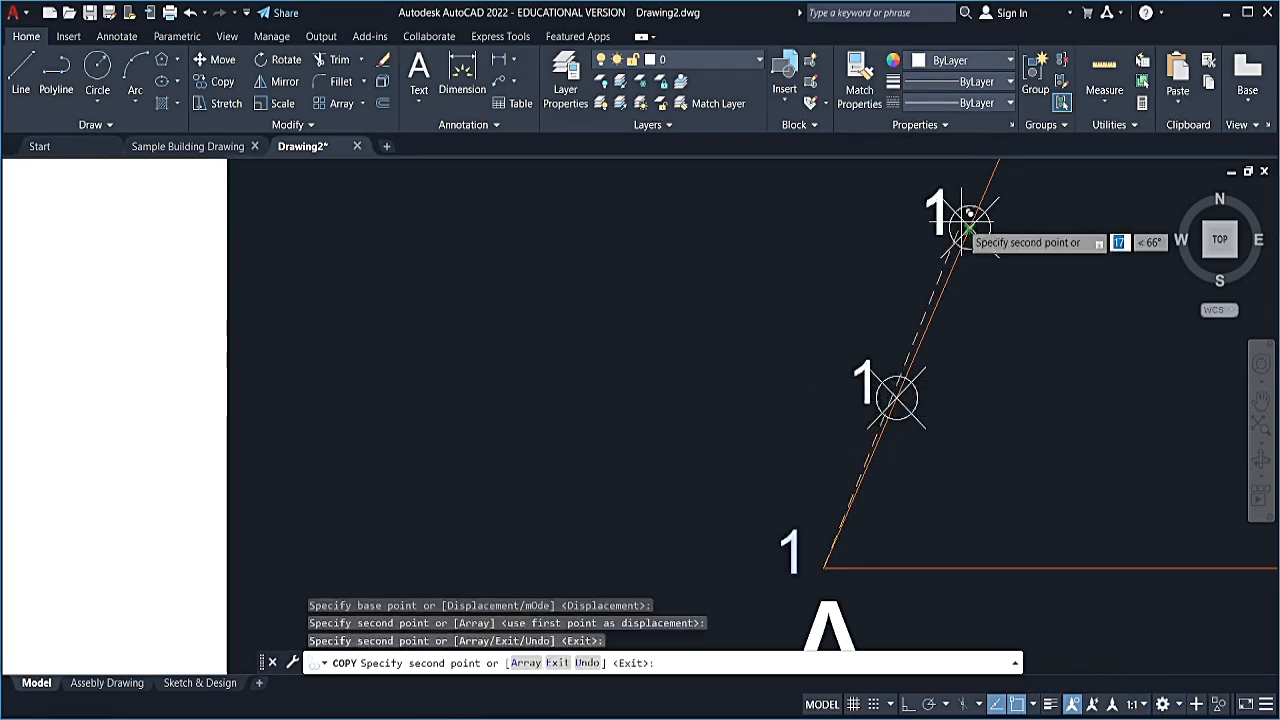
scroll(970, 220, "down", 3)
middle_click_drag(971, 220, 794, 473)
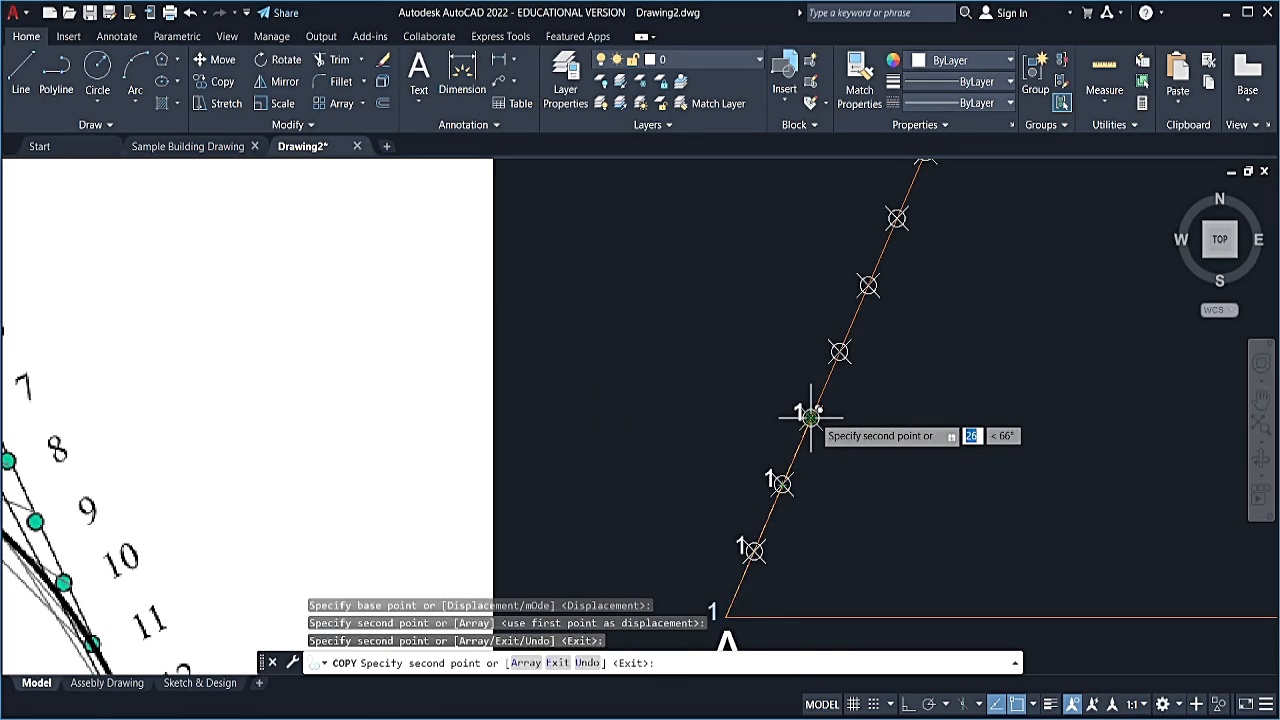
- Place further copies of label 1 at the third through tenth division points of side AC
left_click(810, 417)
left_click(839, 351)
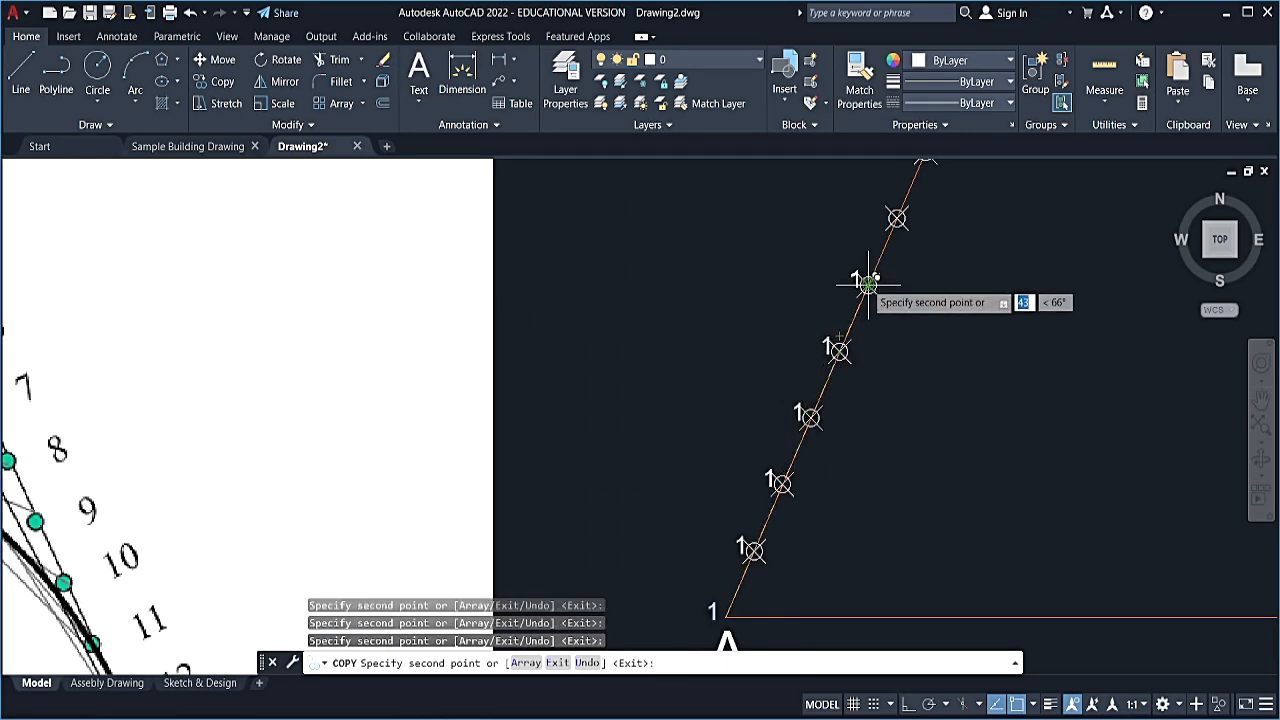
middle_click_drag(868, 335, 864, 435)
left_click(865, 387)
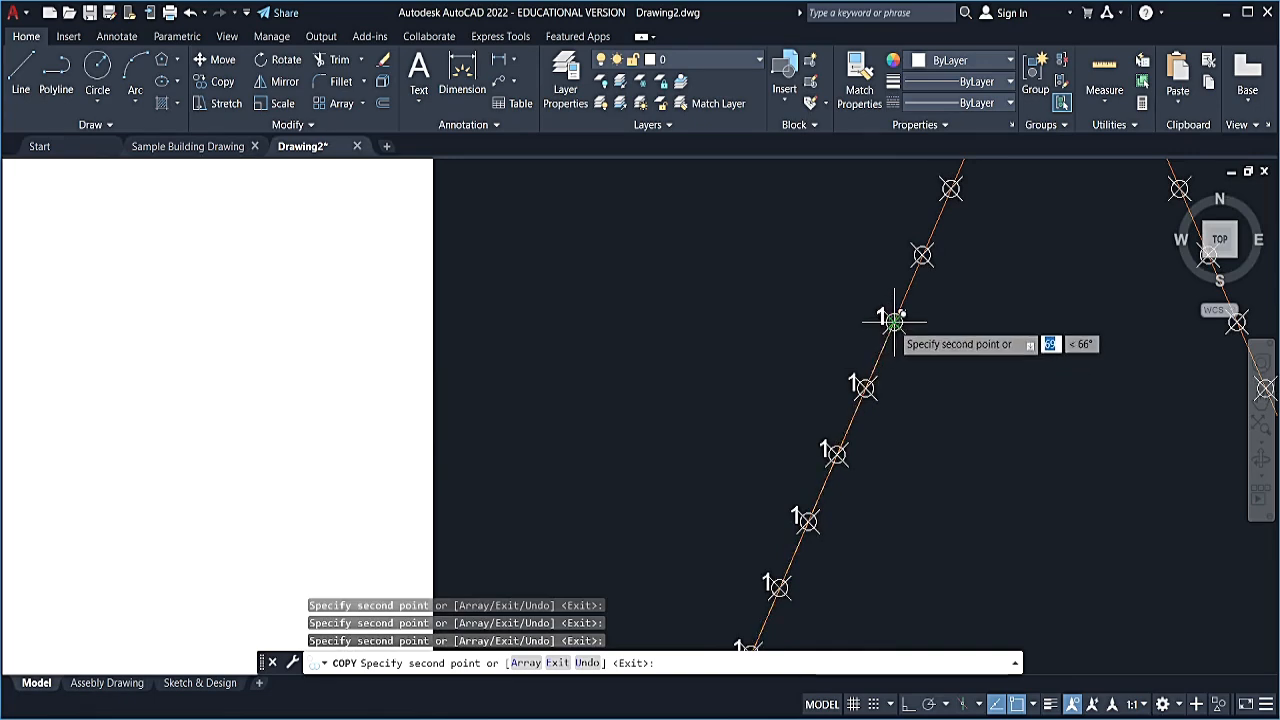
left_click(894, 320)
left_click(921, 254)
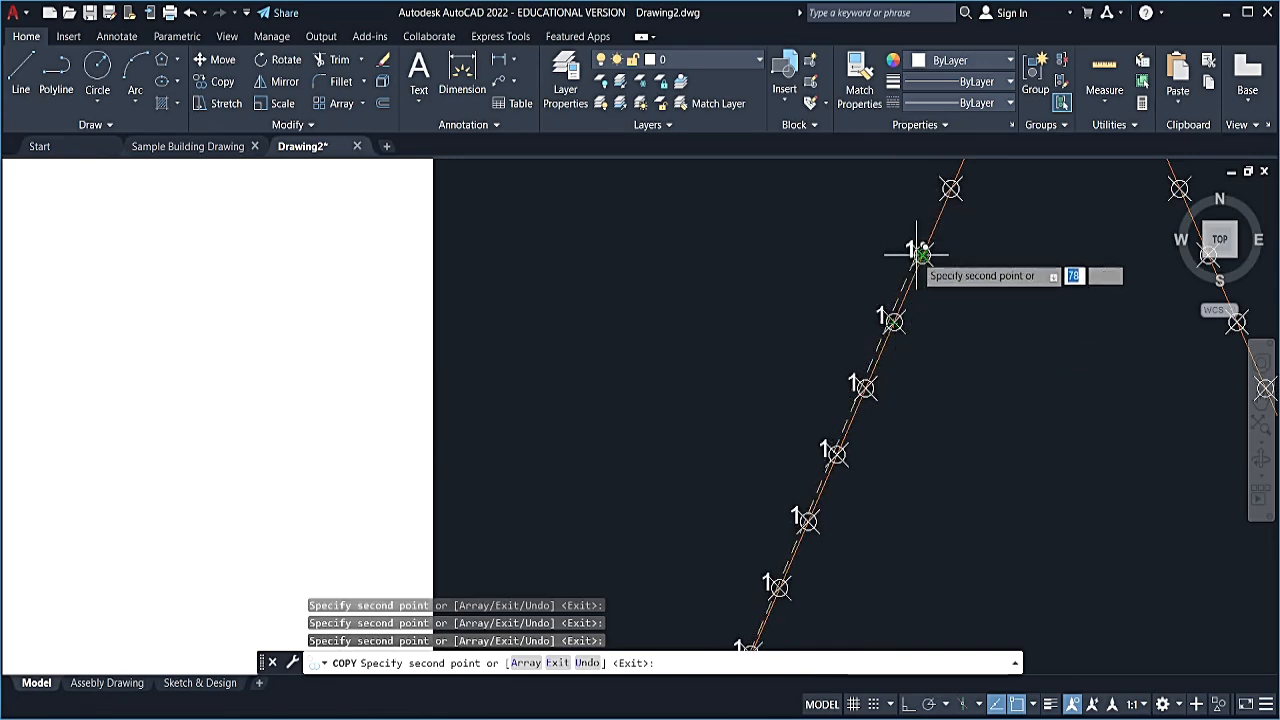
left_click(951, 189)
- Place copies of label 1 at the division points of side AC just below vertex C, and end the copying
middle_click_drag(921, 292, 786, 482)
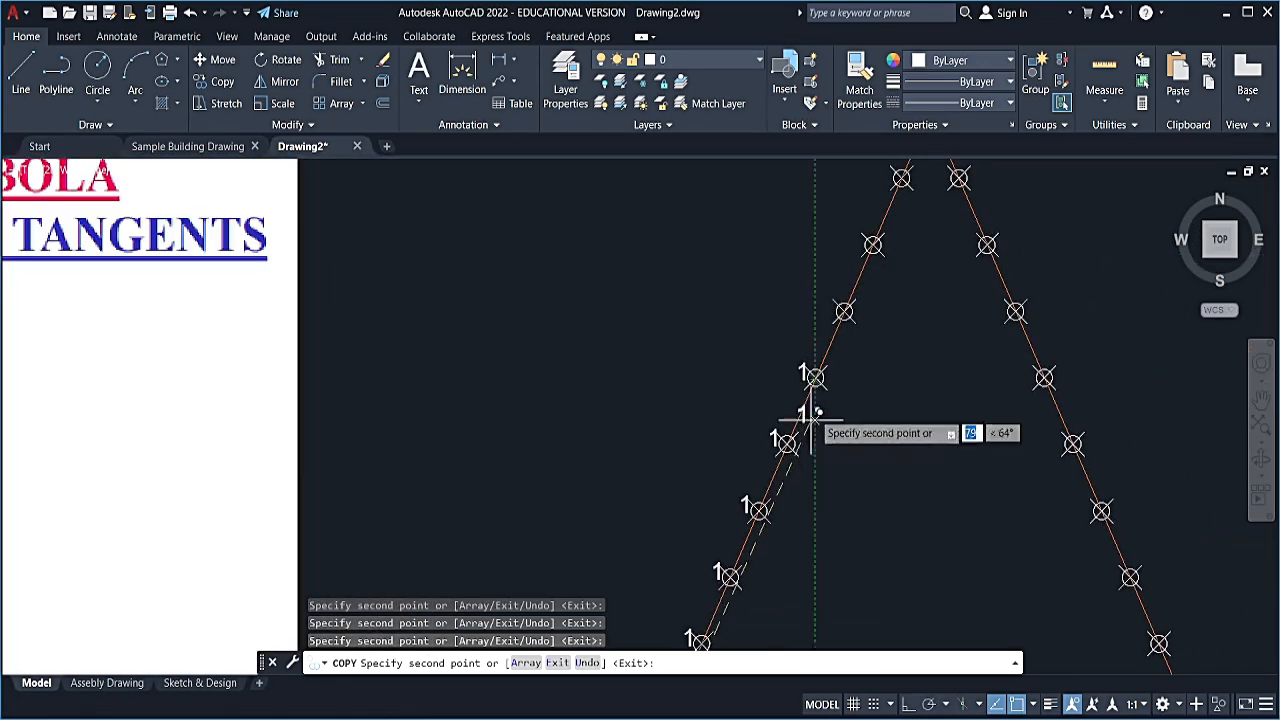
left_click(873, 245)
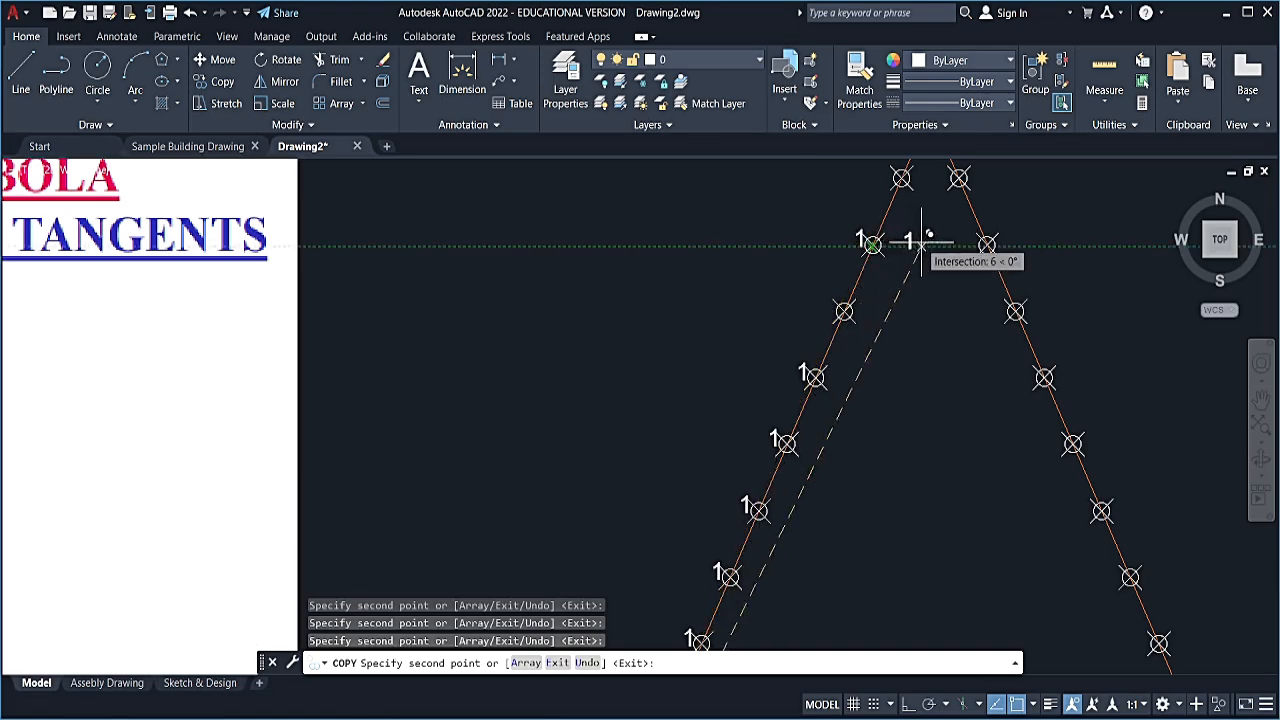
middle_click_drag(891, 221, 853, 342)
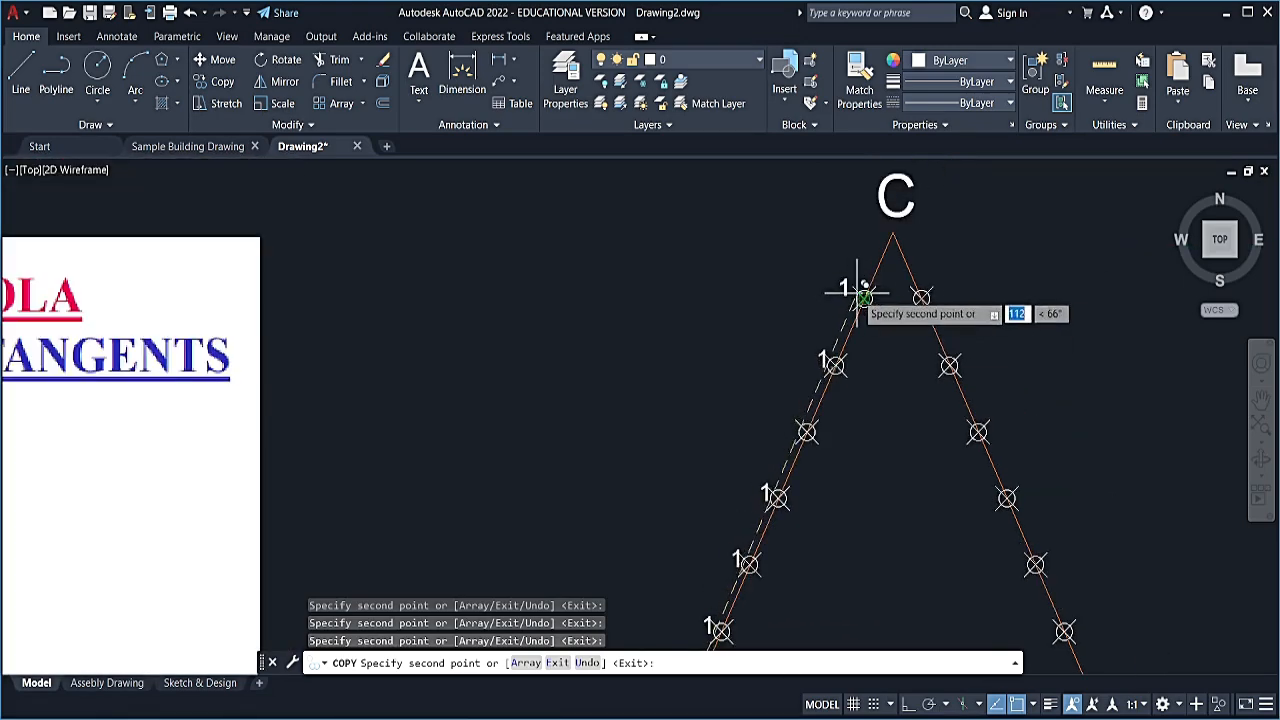
scroll(860, 292, "down", 6)
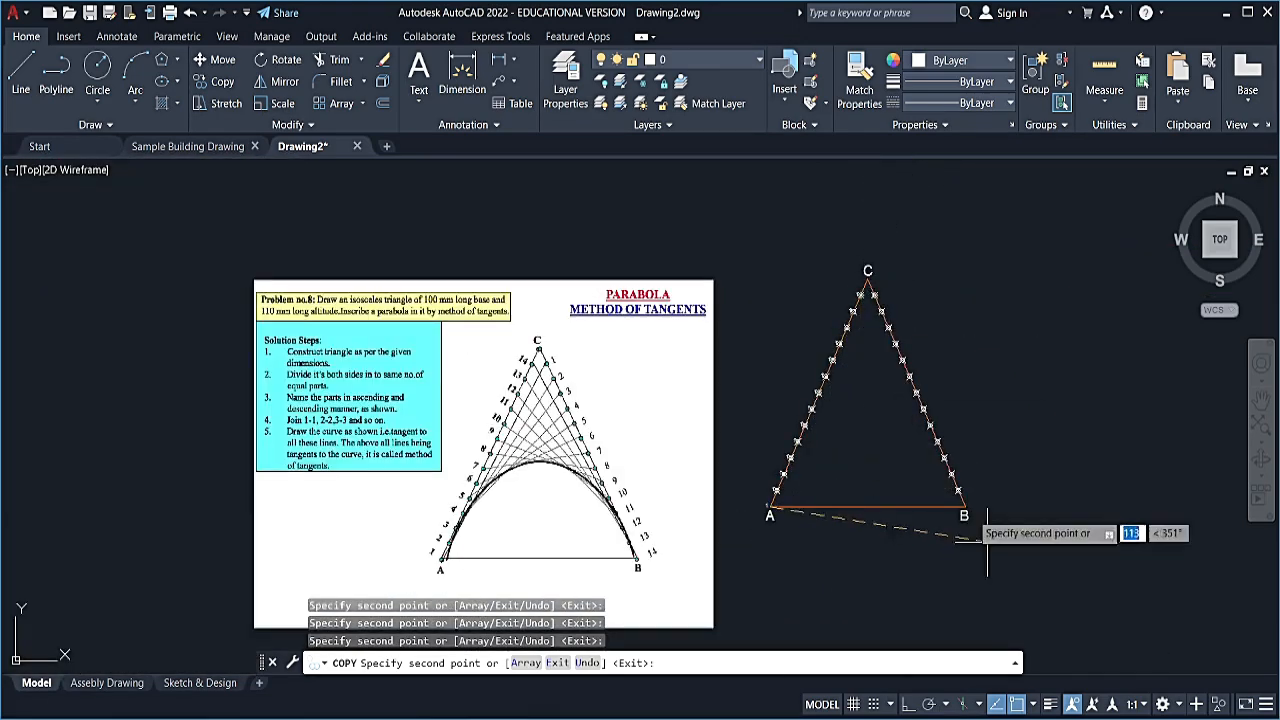
scroll(786, 503, "up", 4)
key("Escape")
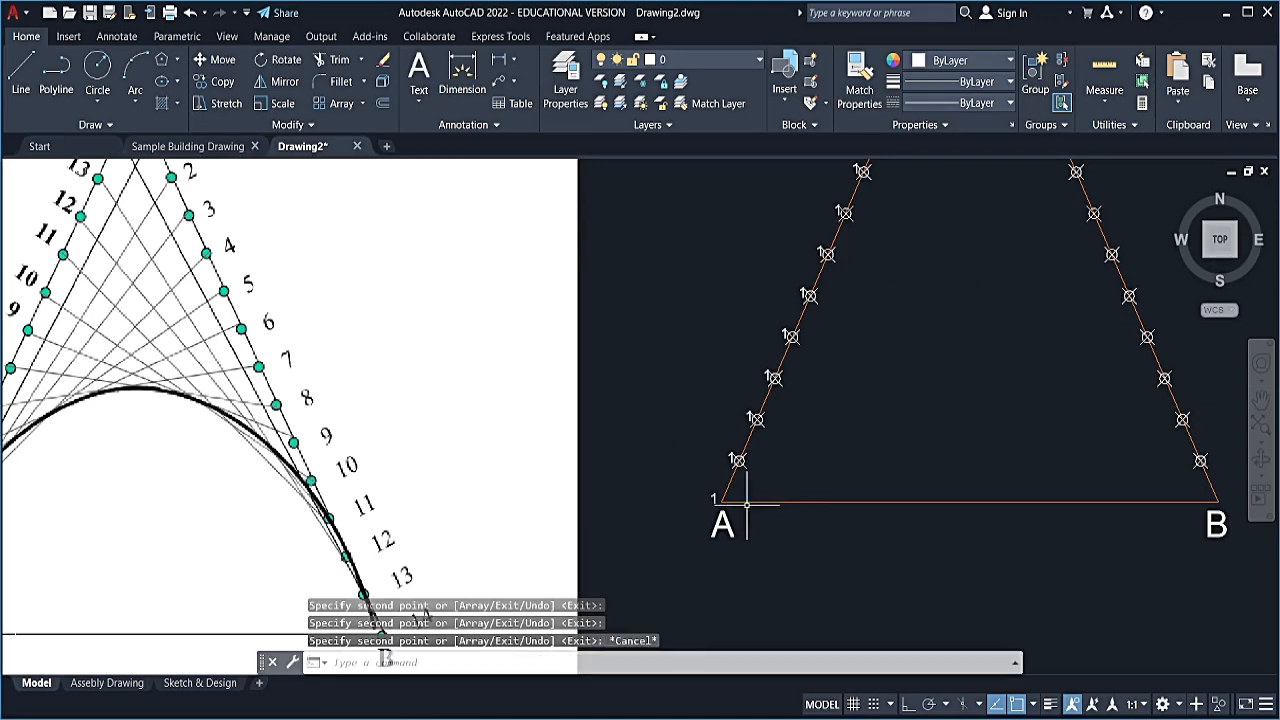
- Renumber the labels at the first three division points above vertex A as 2, 3 and 4
scroll(725, 457, "up", 4)
double_click(748, 450)
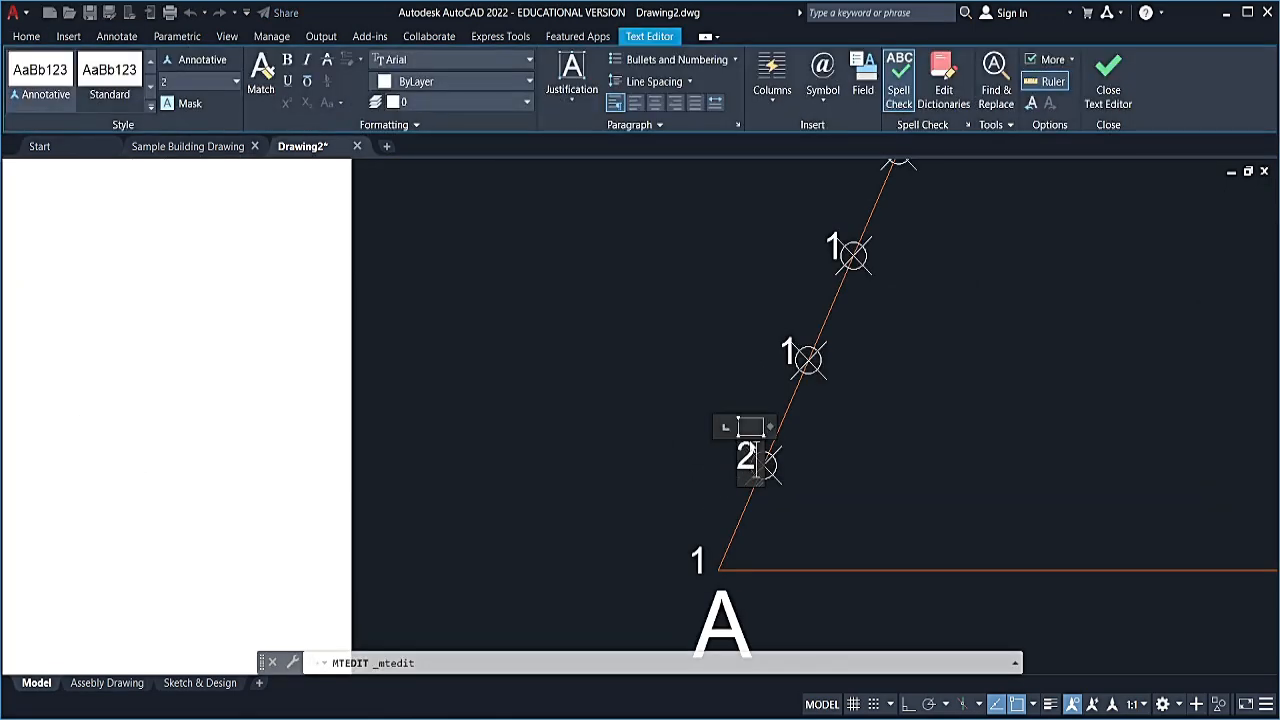
type("2")
left_click(755, 354)
double_click(787, 350)
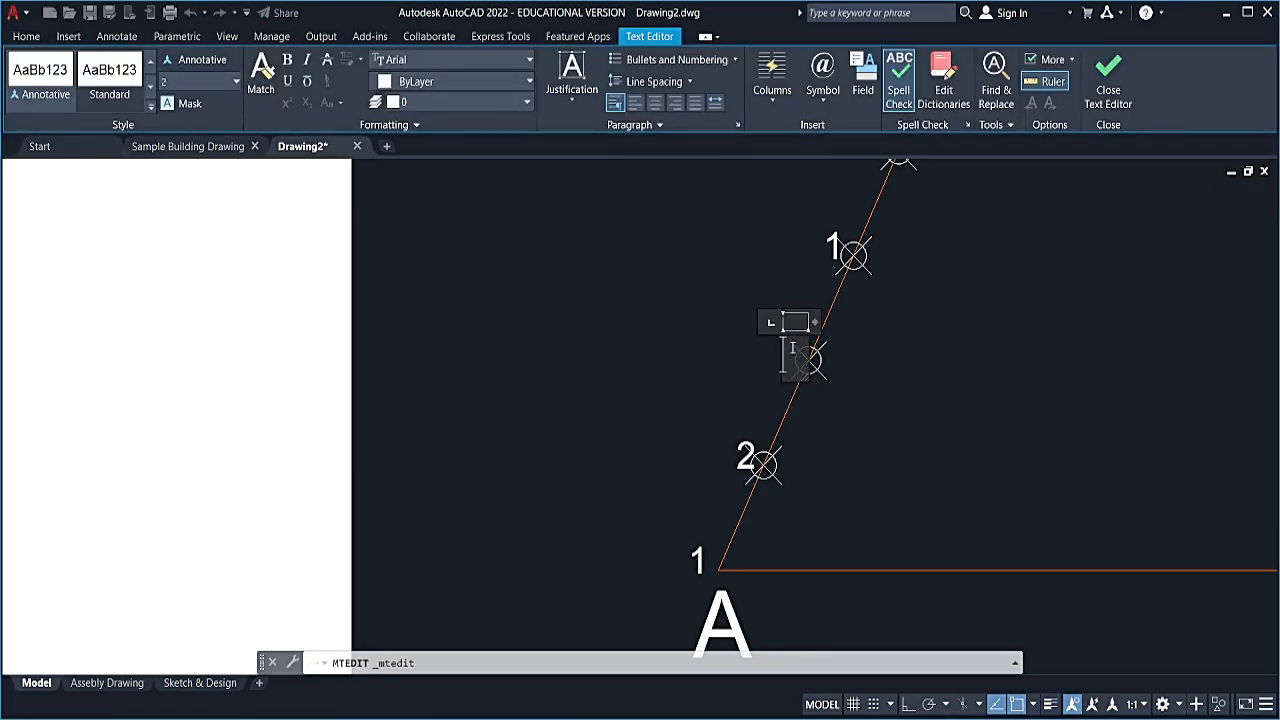
left_click(834, 238)
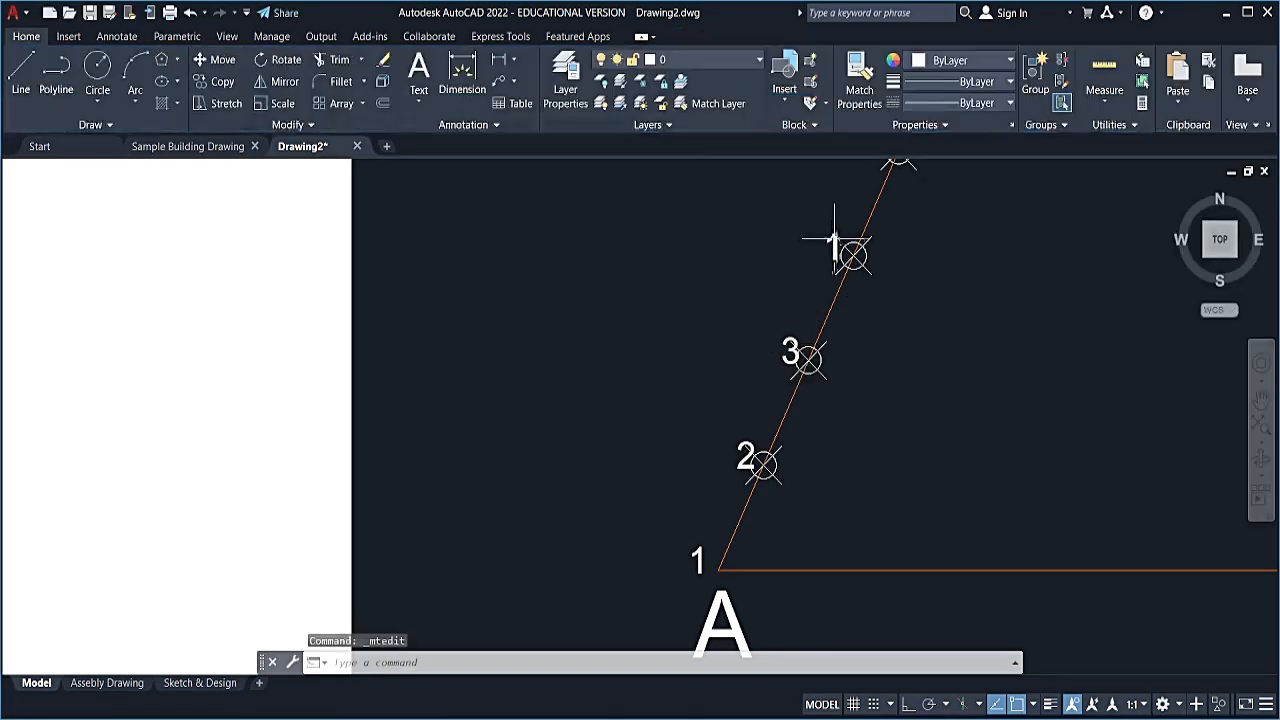
double_click(833, 247)
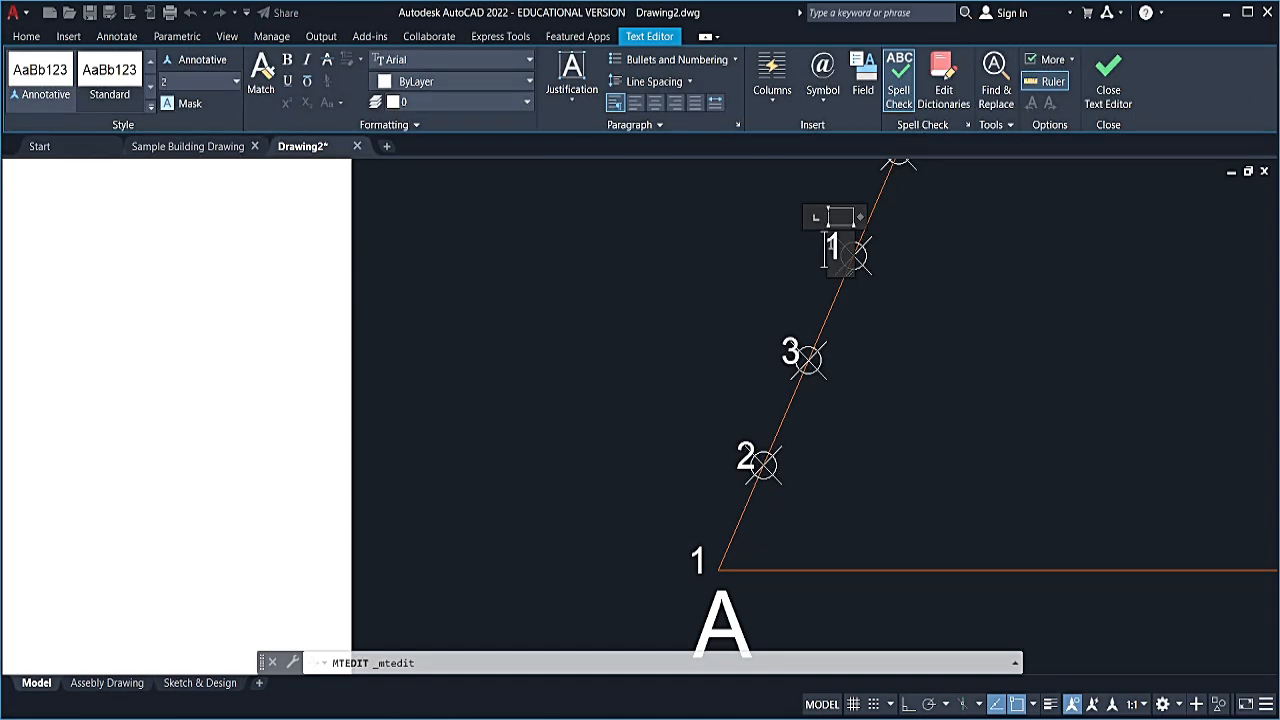
left_click(796, 250)
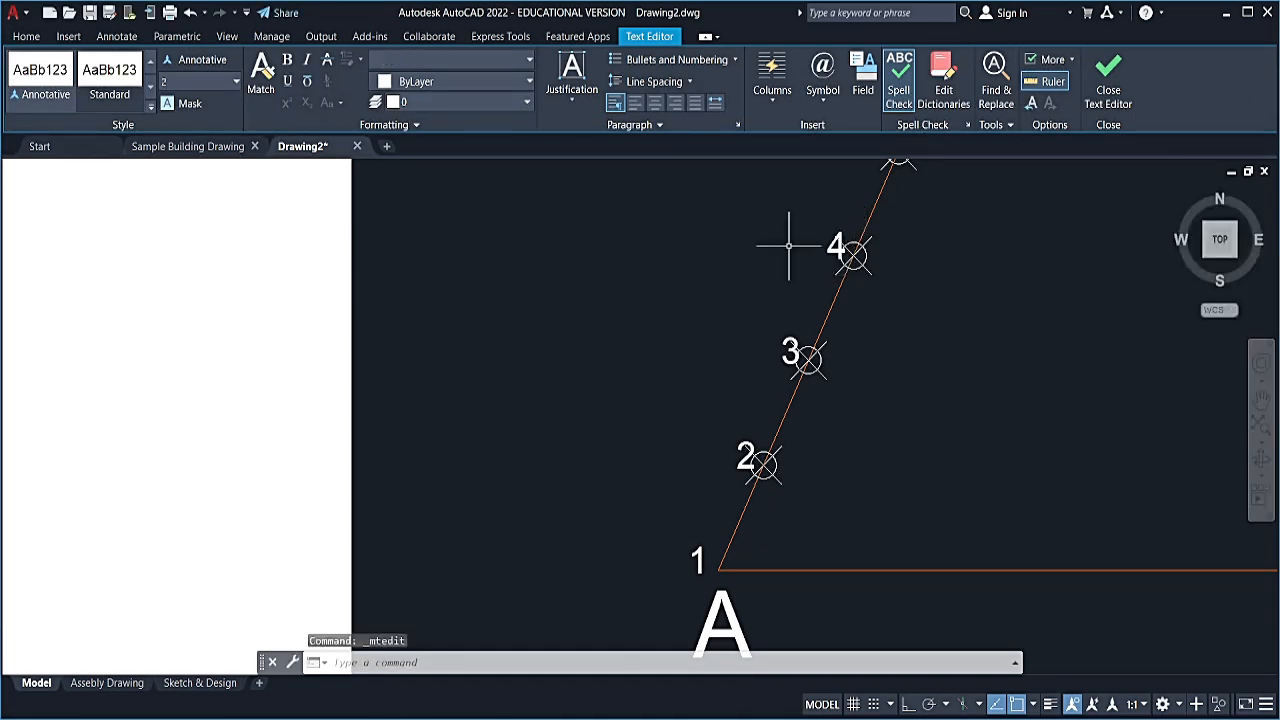
- Assign the labels 1, 2, 3 and 4 along side AC to the Annotation layer and clear the selection
scroll(812, 300, "down", 4)
middle_click_drag(908, 248, 875, 335)
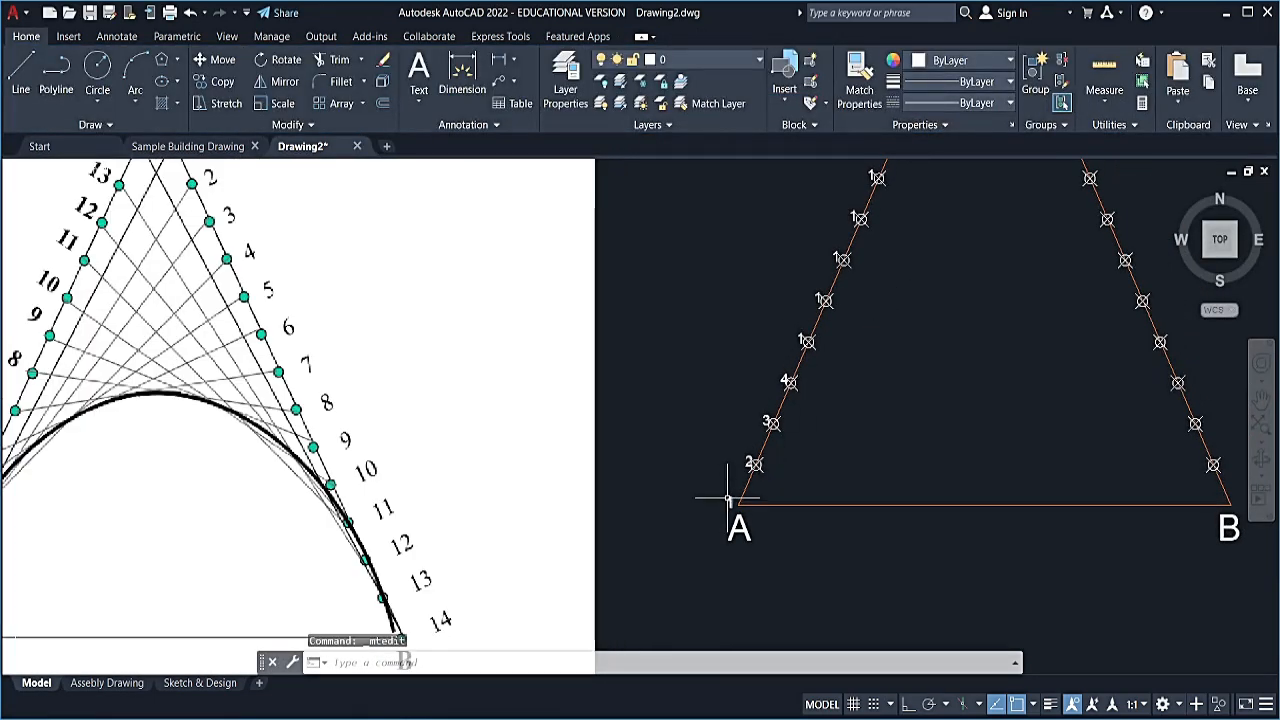
left_click(728, 498)
left_click(748, 457)
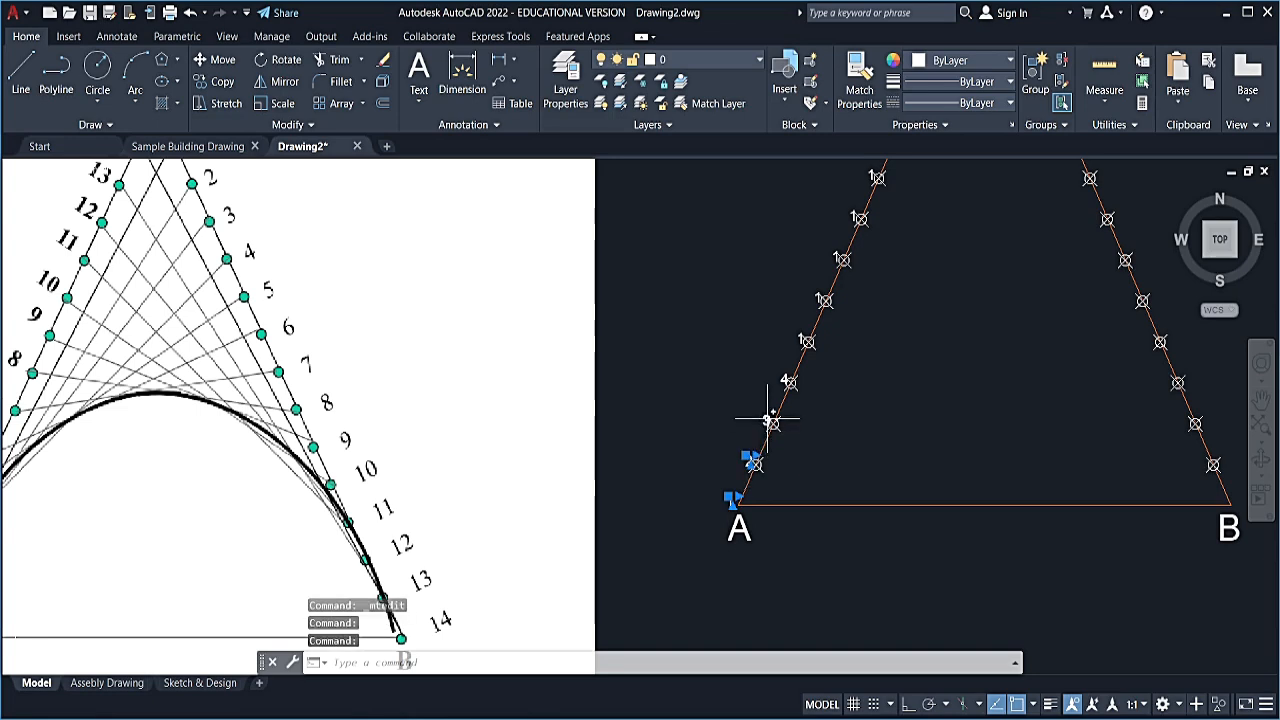
left_click(789, 382)
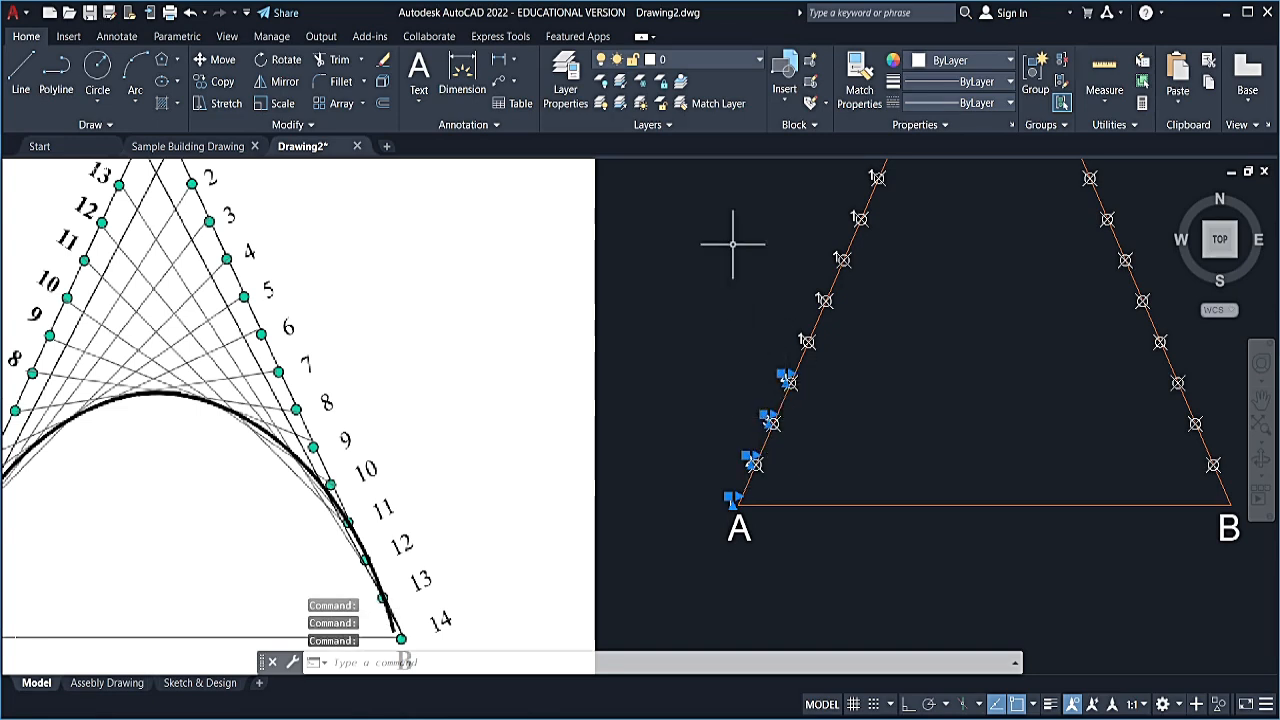
left_click(679, 57)
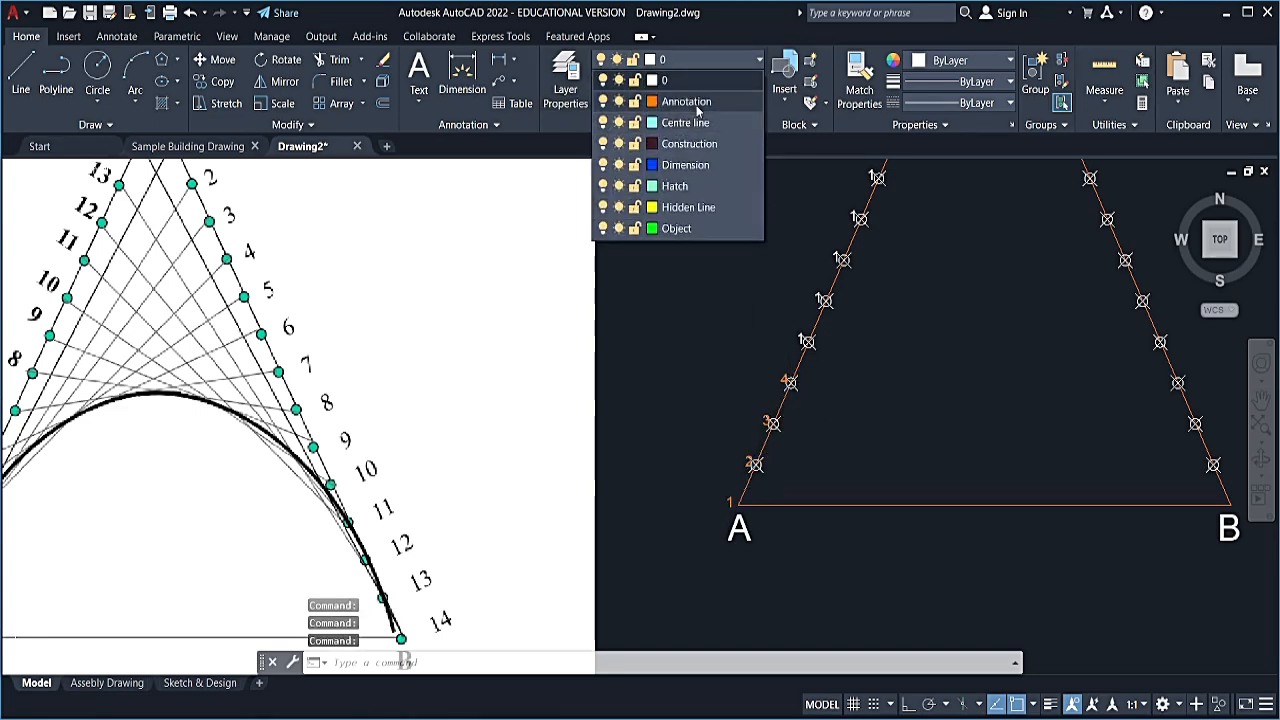
left_click(693, 101)
key("Escape")
key("Escape")
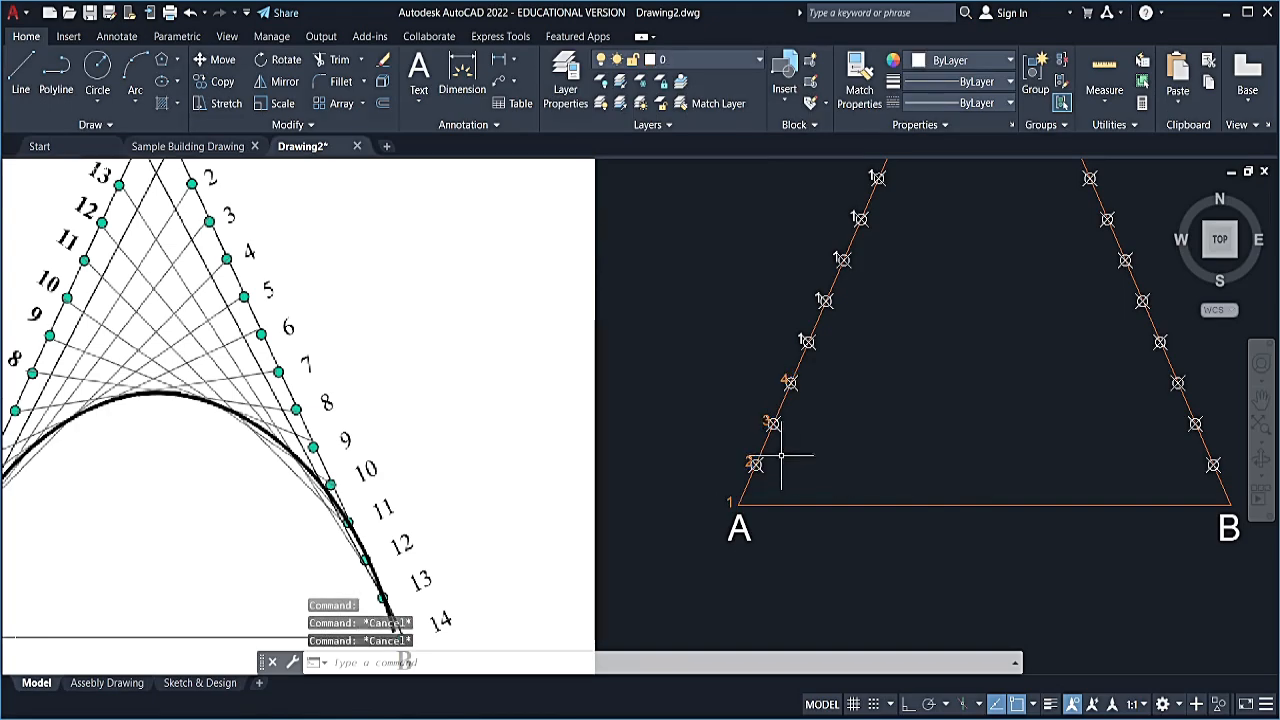
- Renumber the three labels just above label 4 on side AC as 5, 6 and 7
scroll(824, 348, "up", 4)
middle_click_drag(837, 346, 817, 537)
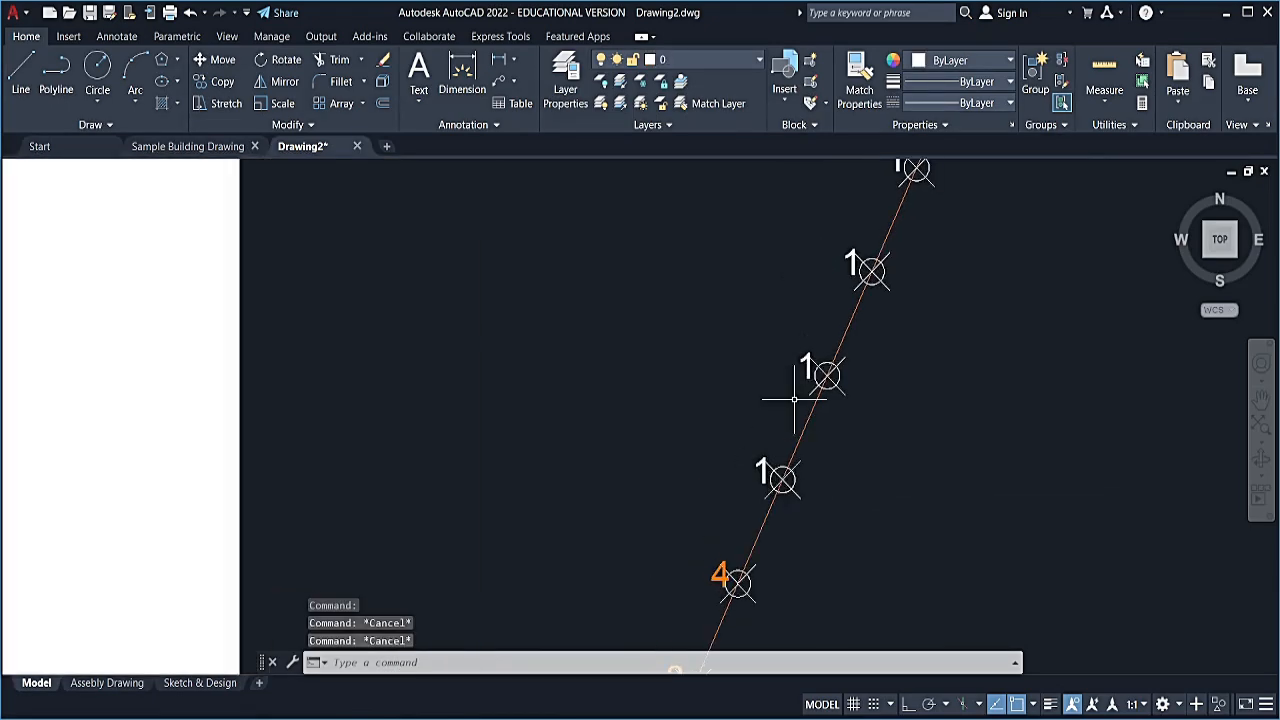
double_click(762, 470)
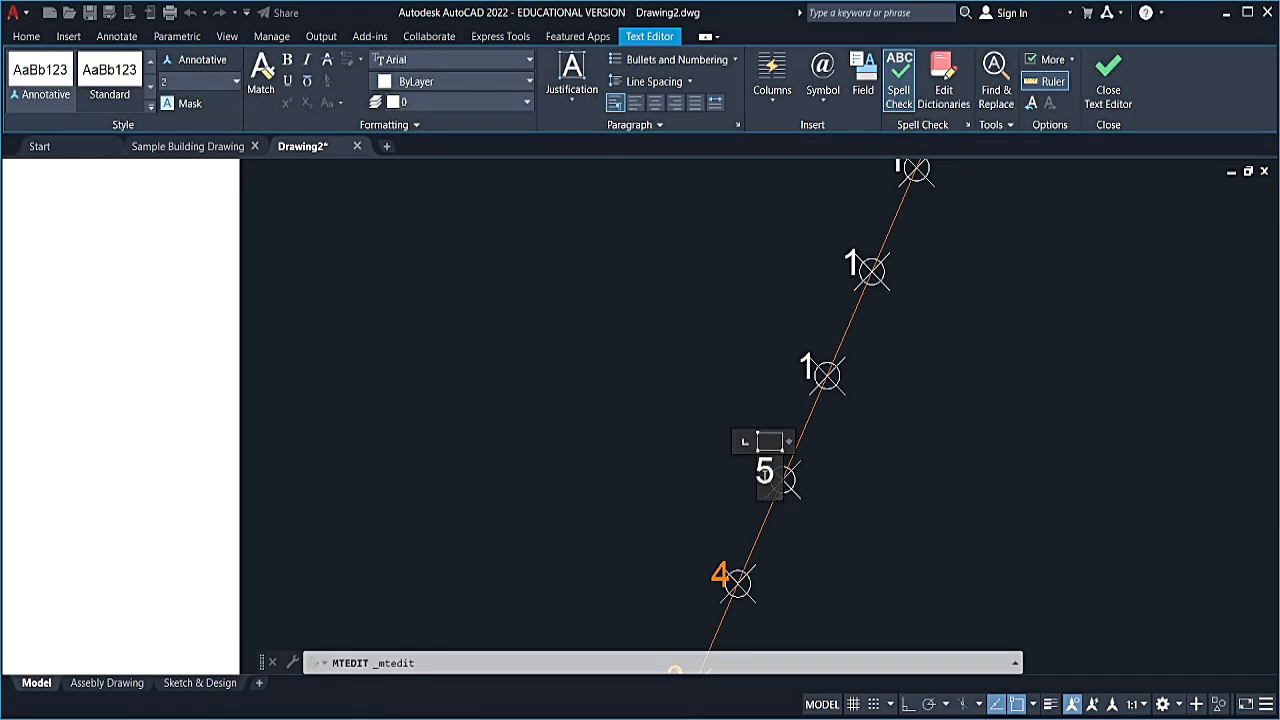
left_click(808, 367)
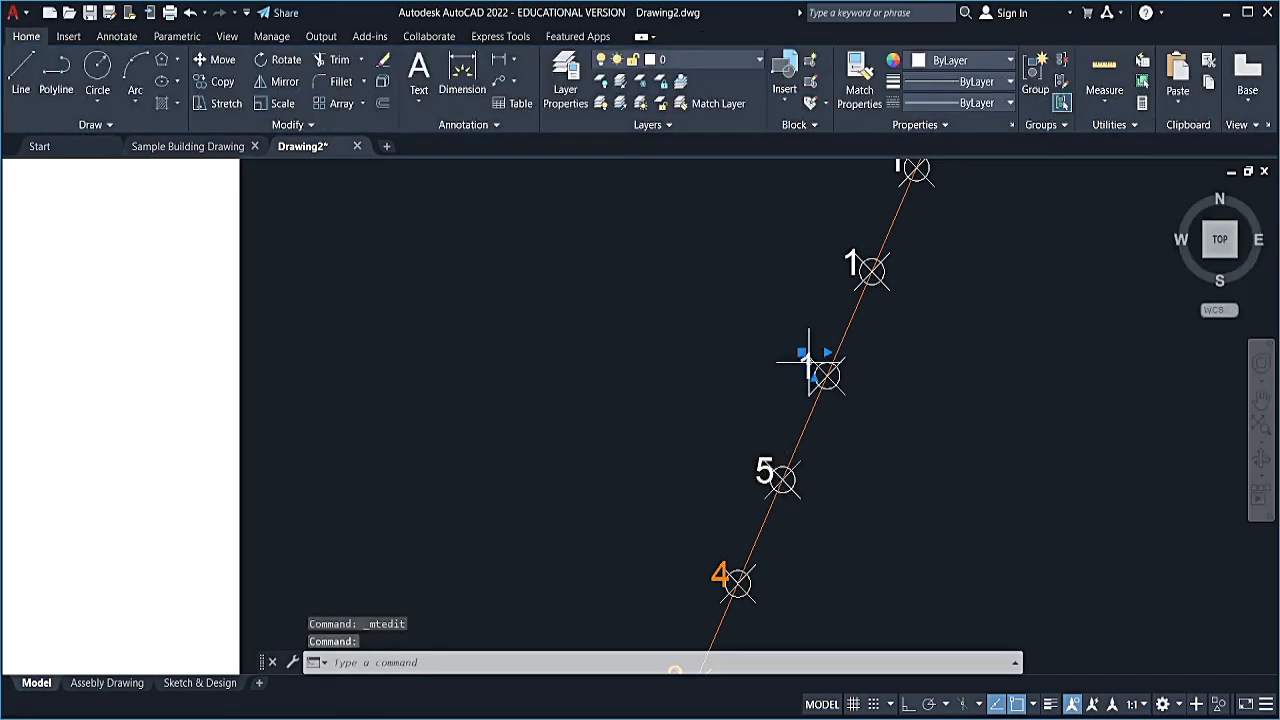
double_click(808, 367)
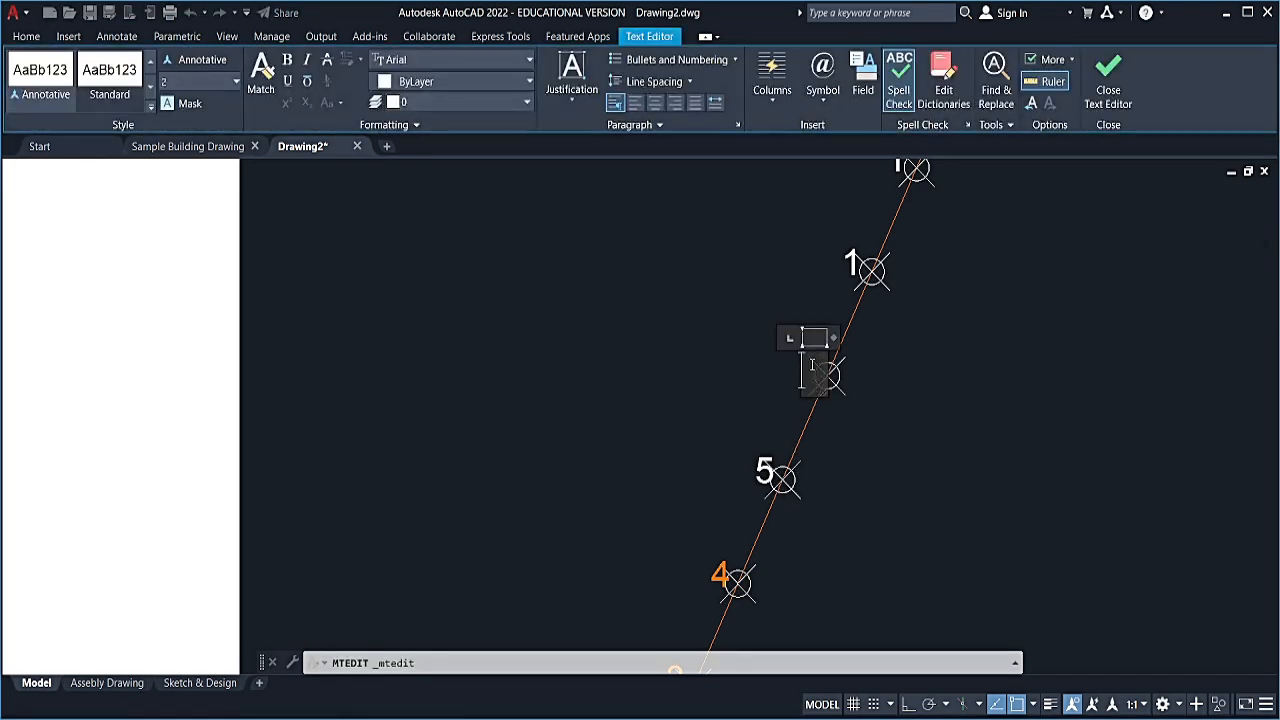
left_click(849, 263)
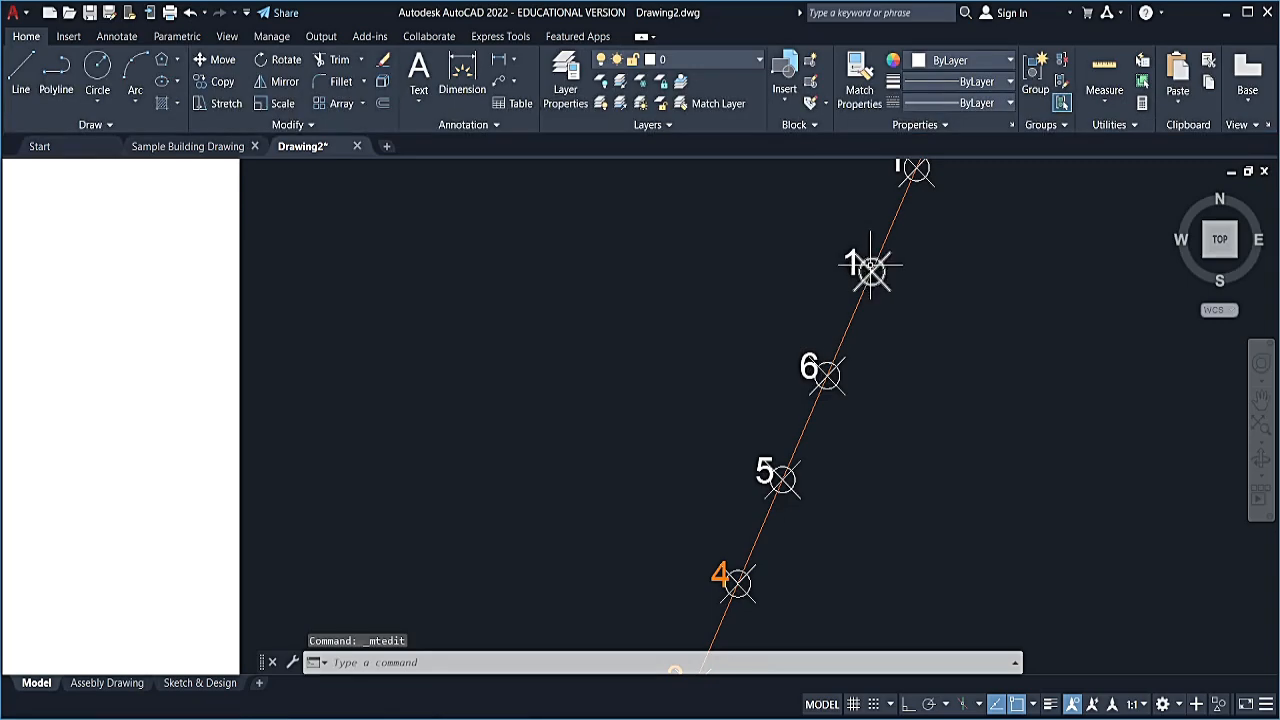
double_click(849, 263)
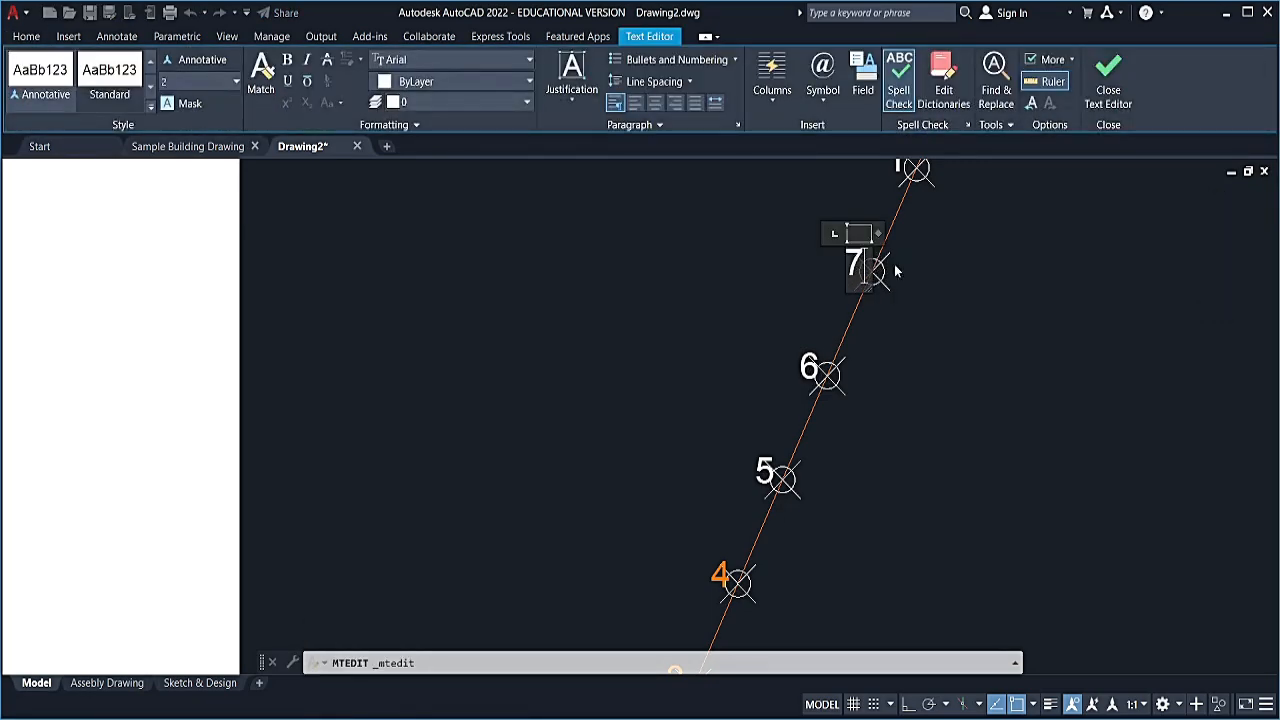
left_click(957, 271)
- Renumber the next two labels above label 7 on side AC as 8 and 9
scroll(965, 310, "down", 5)
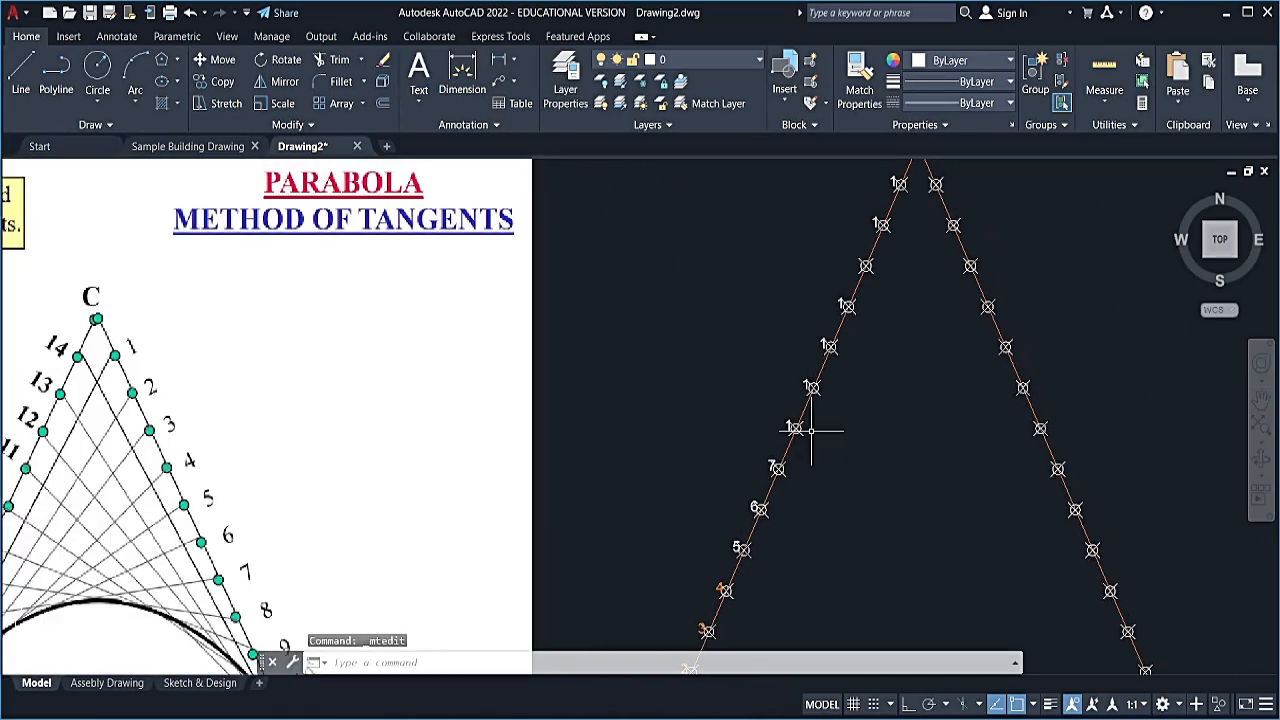
left_click(785, 418)
left_click(787, 424)
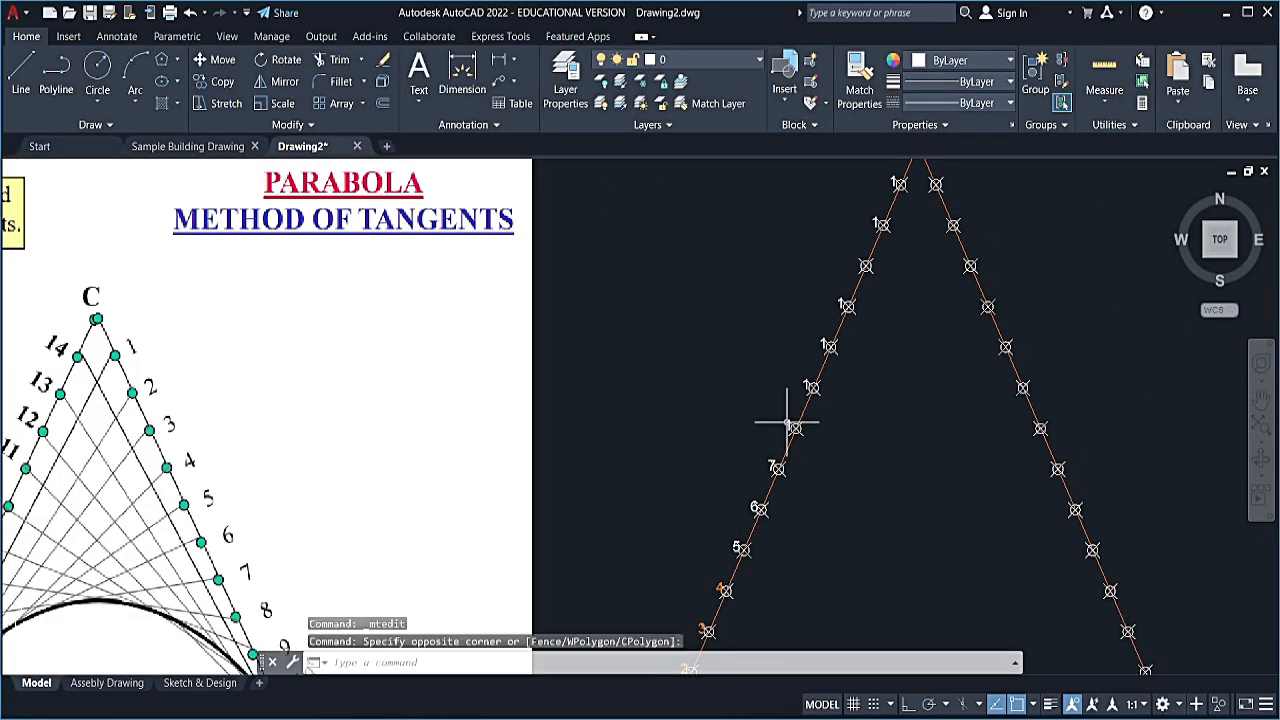
double_click(790, 425)
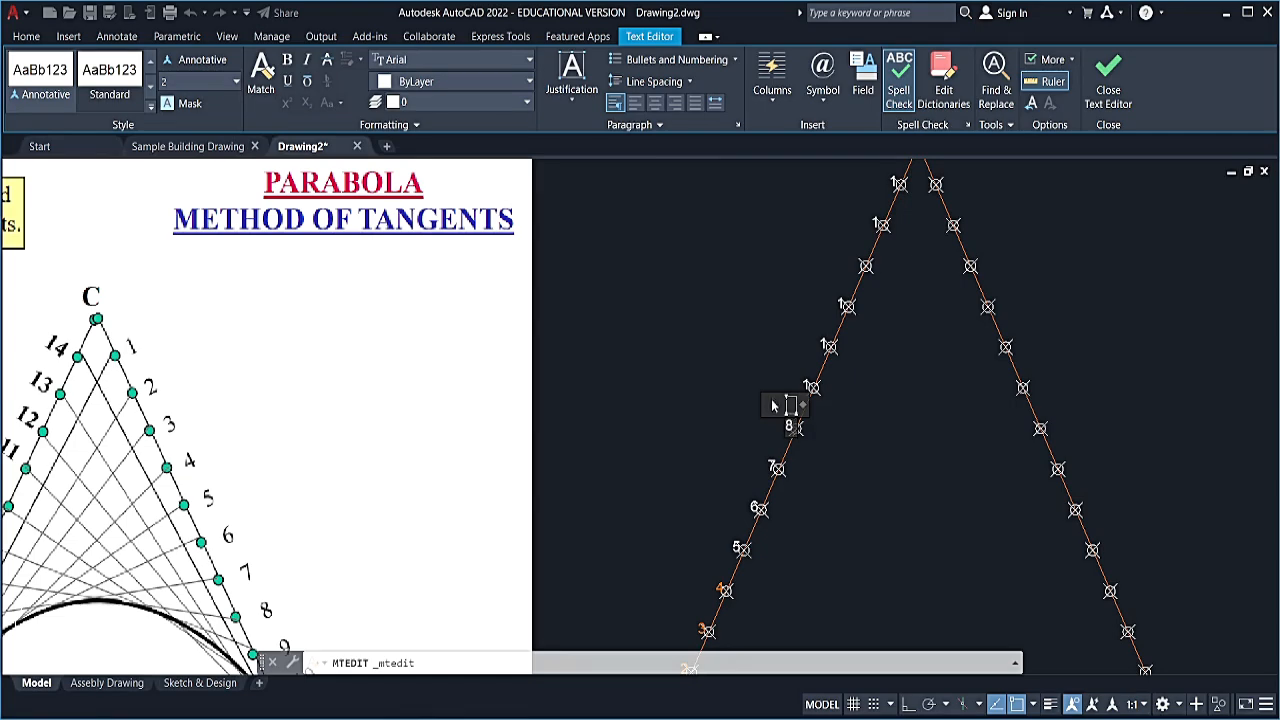
left_click(808, 371)
scroll(808, 380, "up", 5)
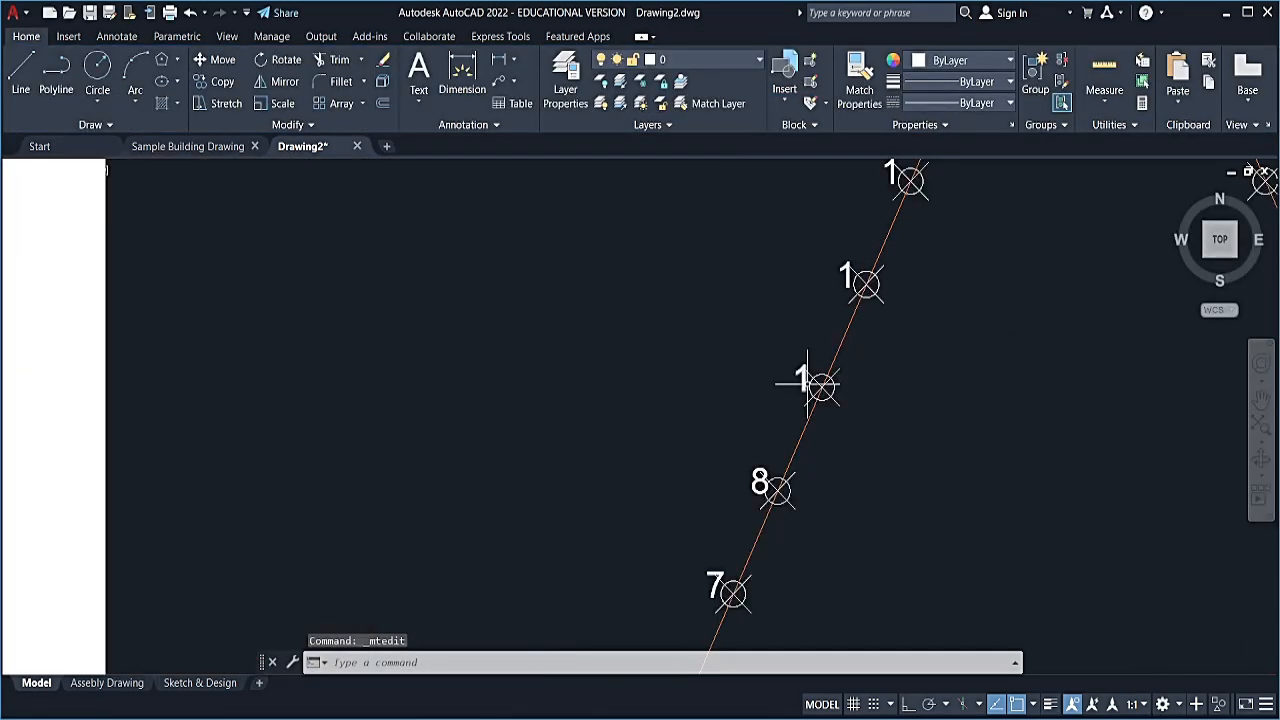
double_click(806, 378)
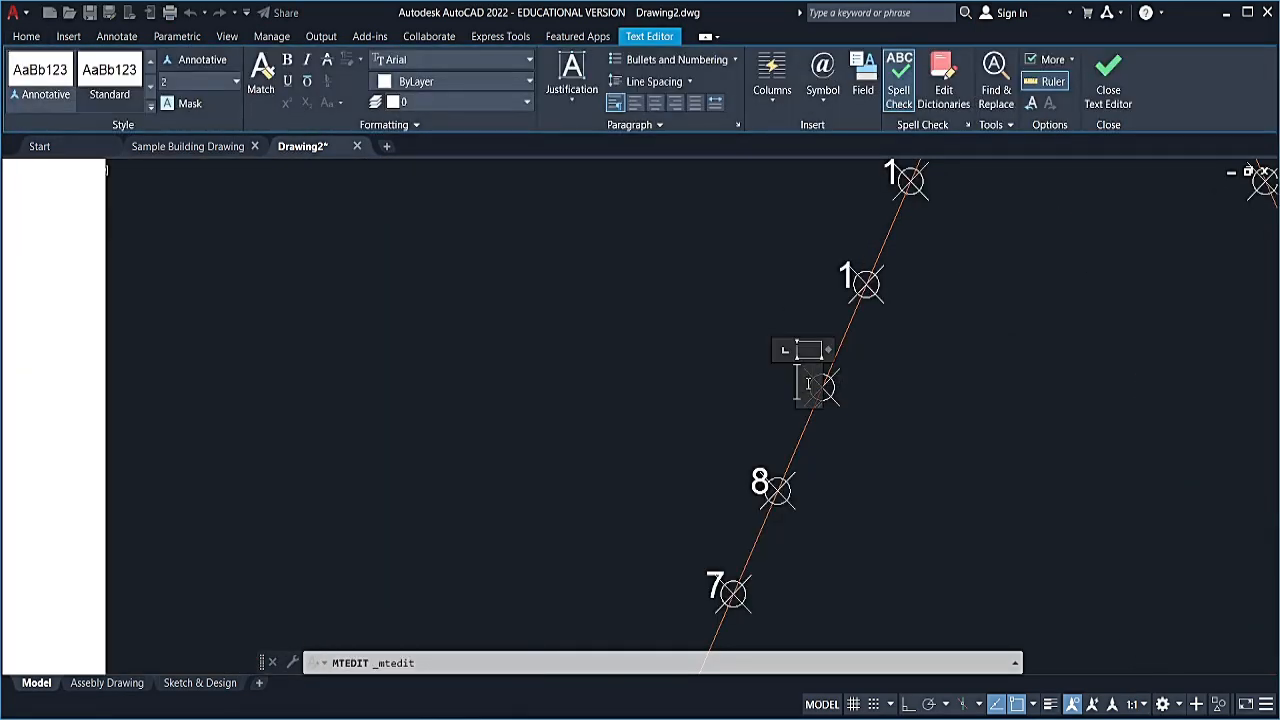
left_click(781, 270)
- Renumber the next two labels above label 9 on side AC as 10 and 11
middle_click_drag(777, 266, 754, 457)
left_click(762, 450)
double_click(762, 450)
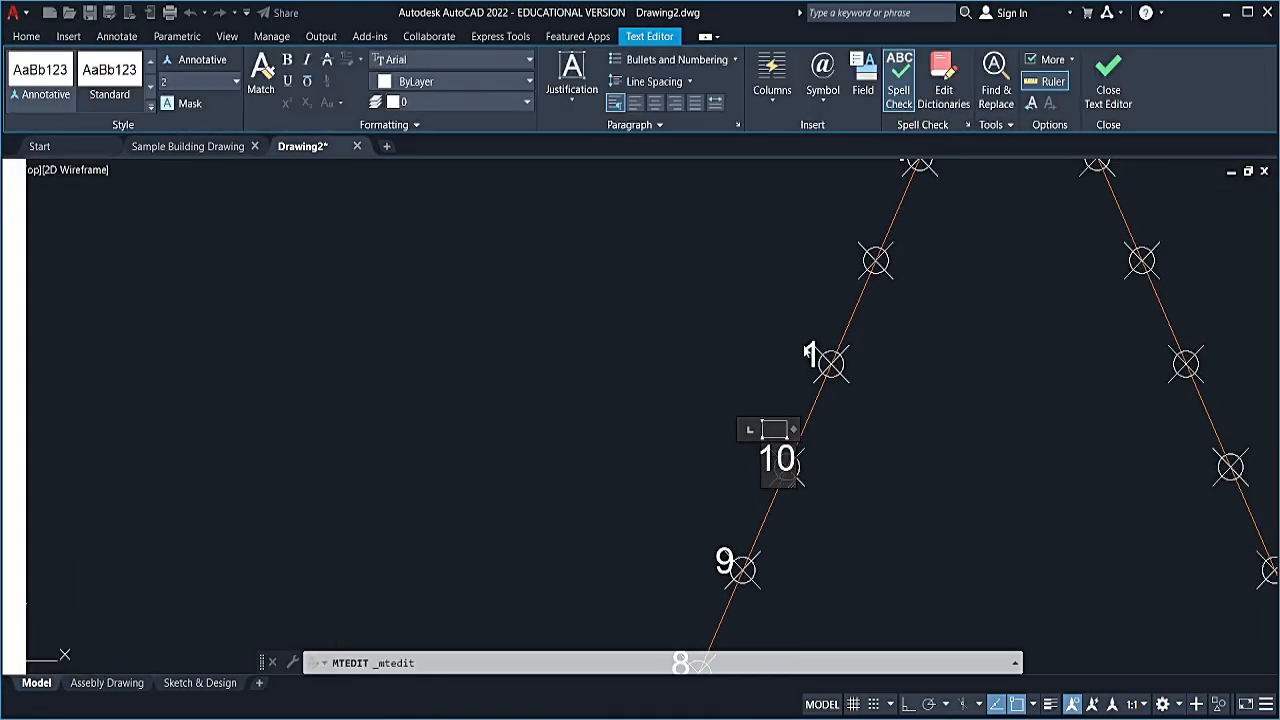
left_click(807, 348)
double_click(812, 342)
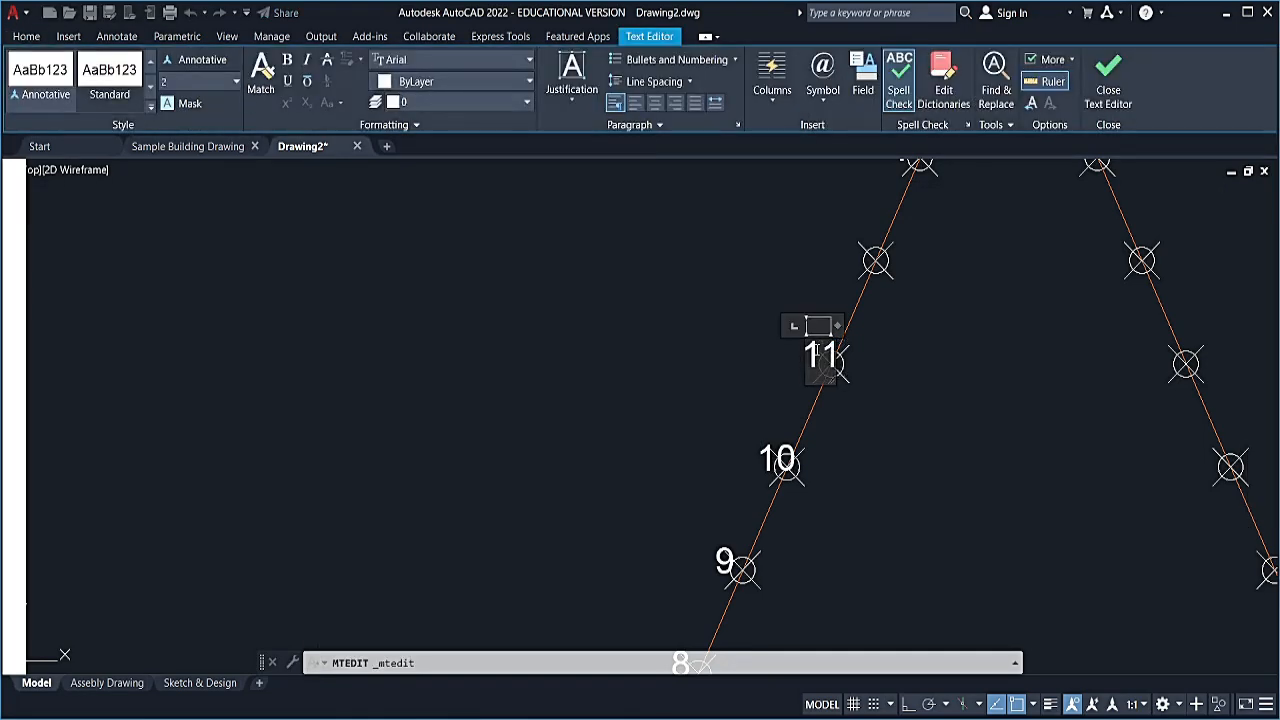
left_click(788, 245)
- Renumber the two labels nearest vertex C on side AC as 13 and 14
scroll(885, 346, "down", 2)
middle_click_drag(911, 337, 833, 459)
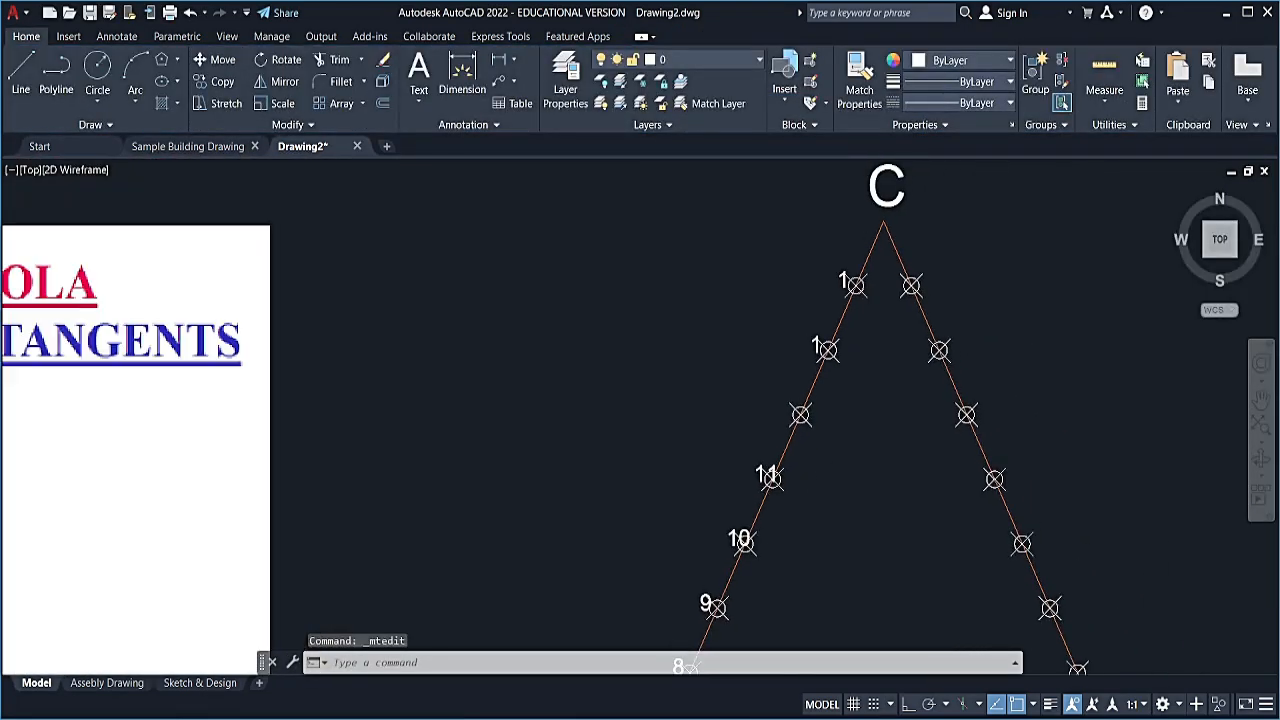
double_click(818, 345)
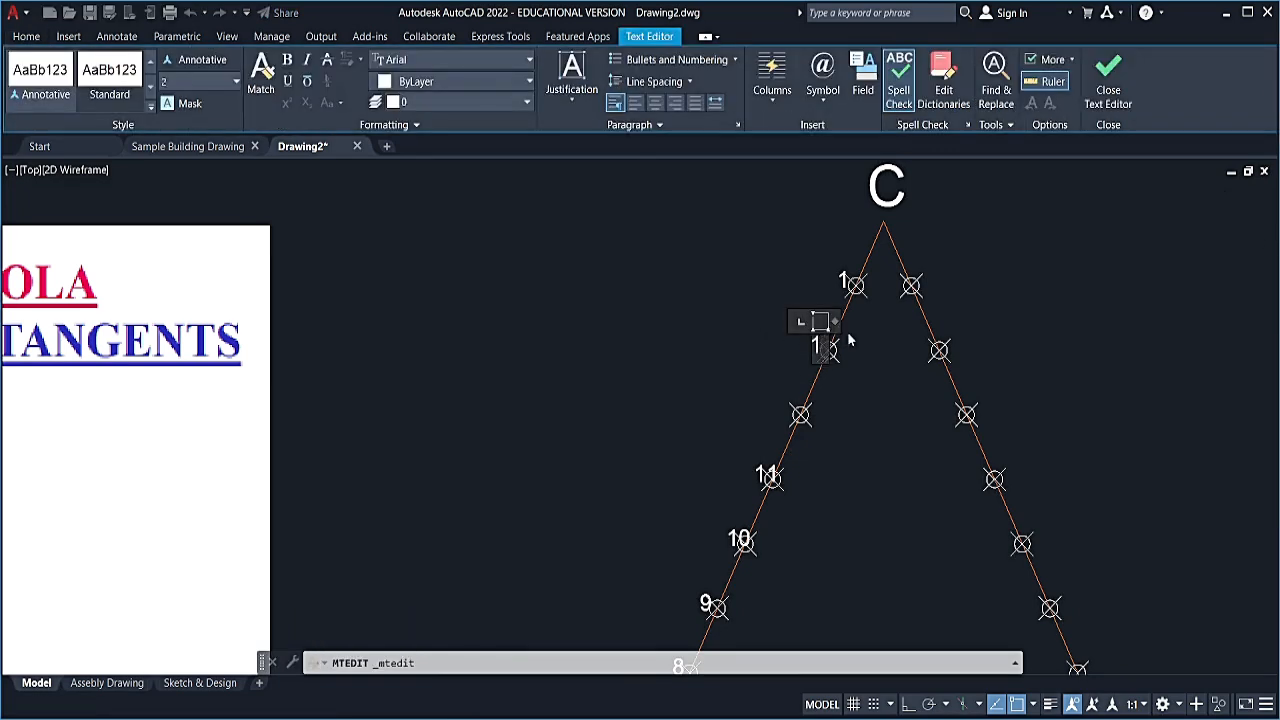
type("3")
left_click(759, 302)
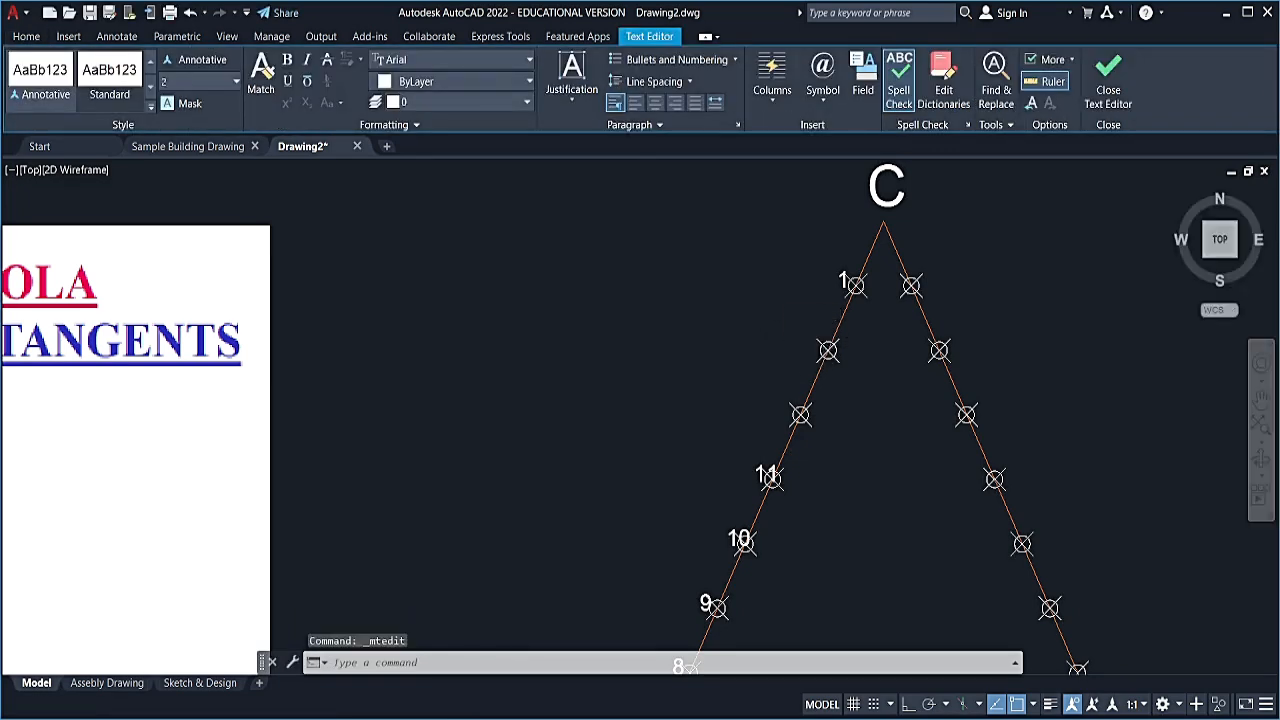
left_click(842, 281)
left_click(846, 277)
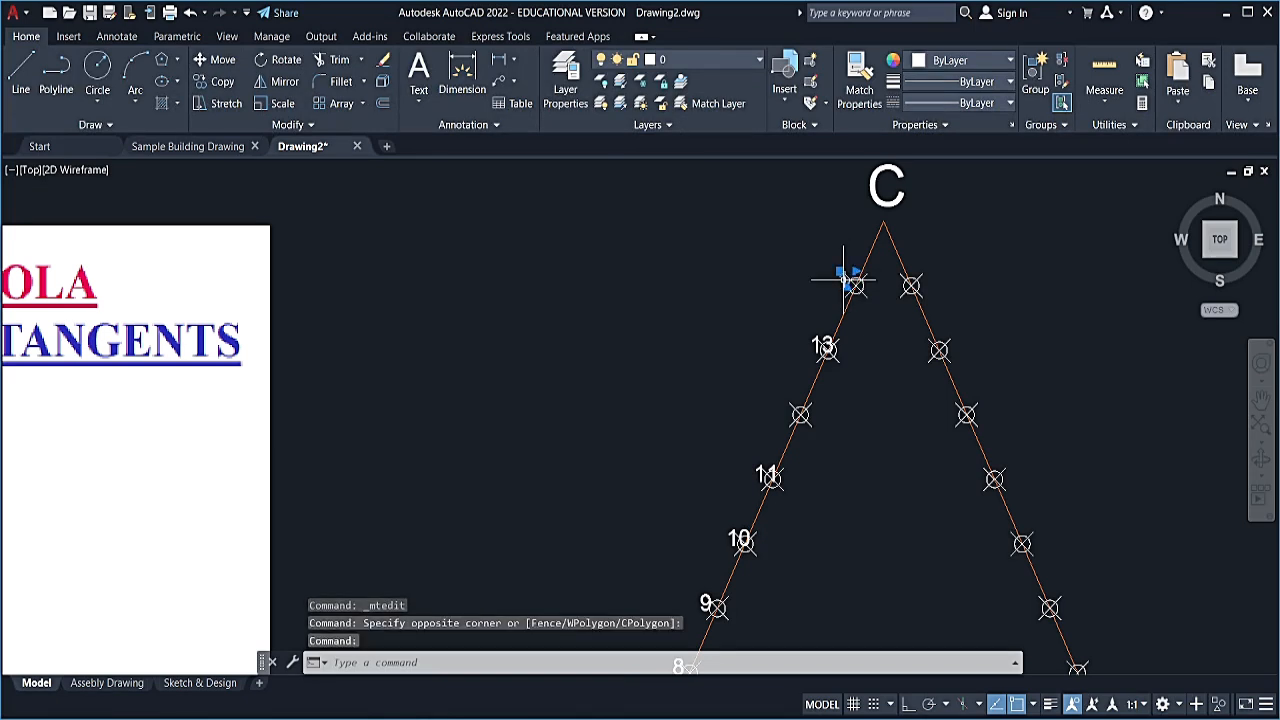
double_click(846, 280)
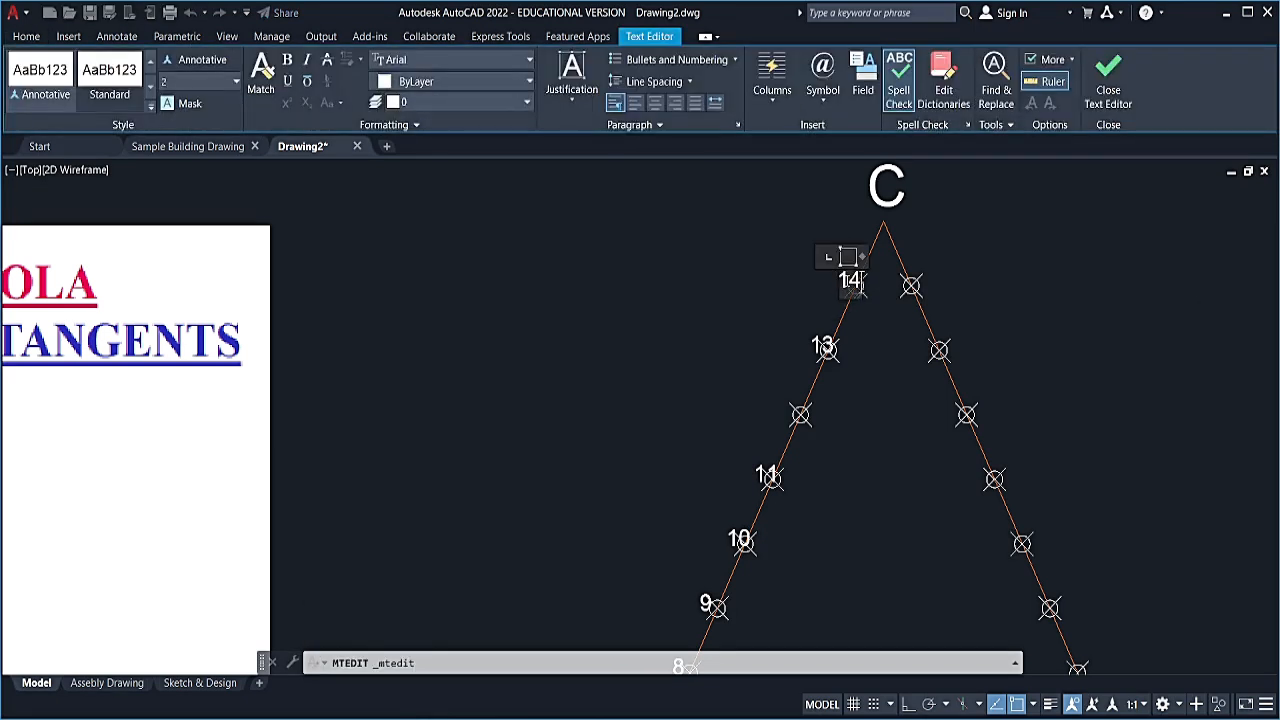
left_click(745, 368)
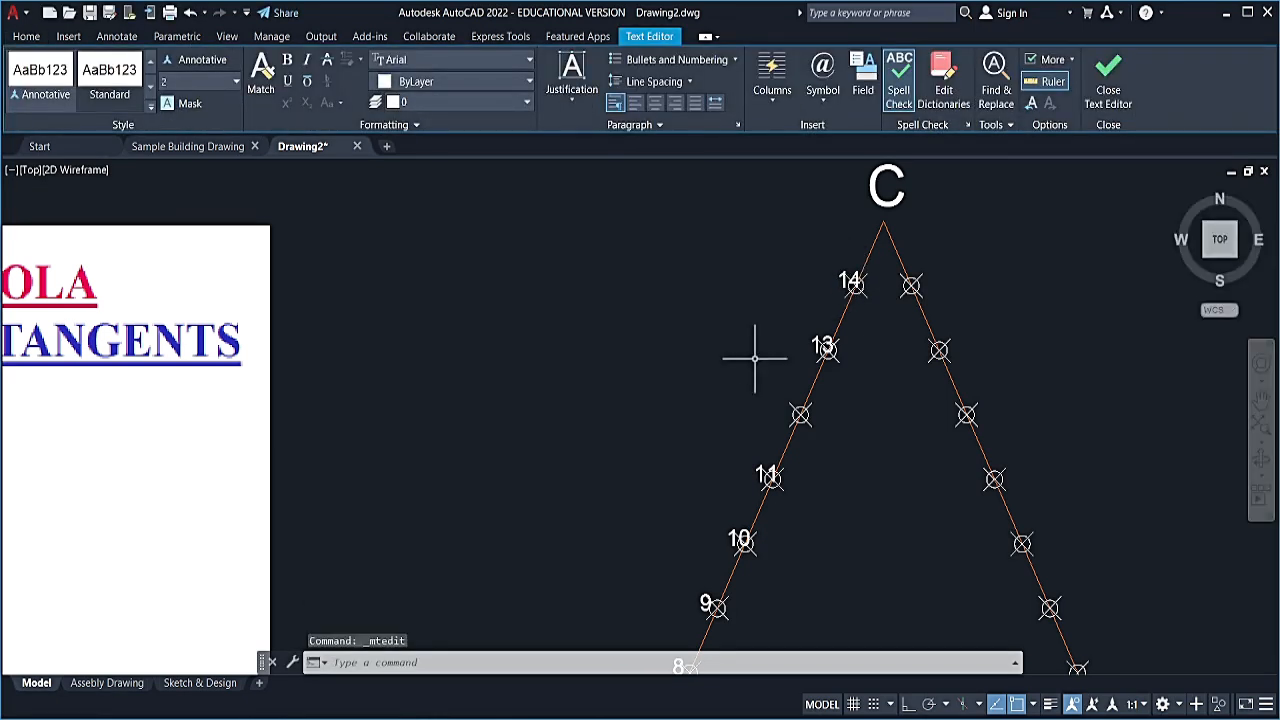
- Copy label 11 beside the unlabelled division point between labels 11 and 13 on side AC
double_click(765, 475)
type("c")
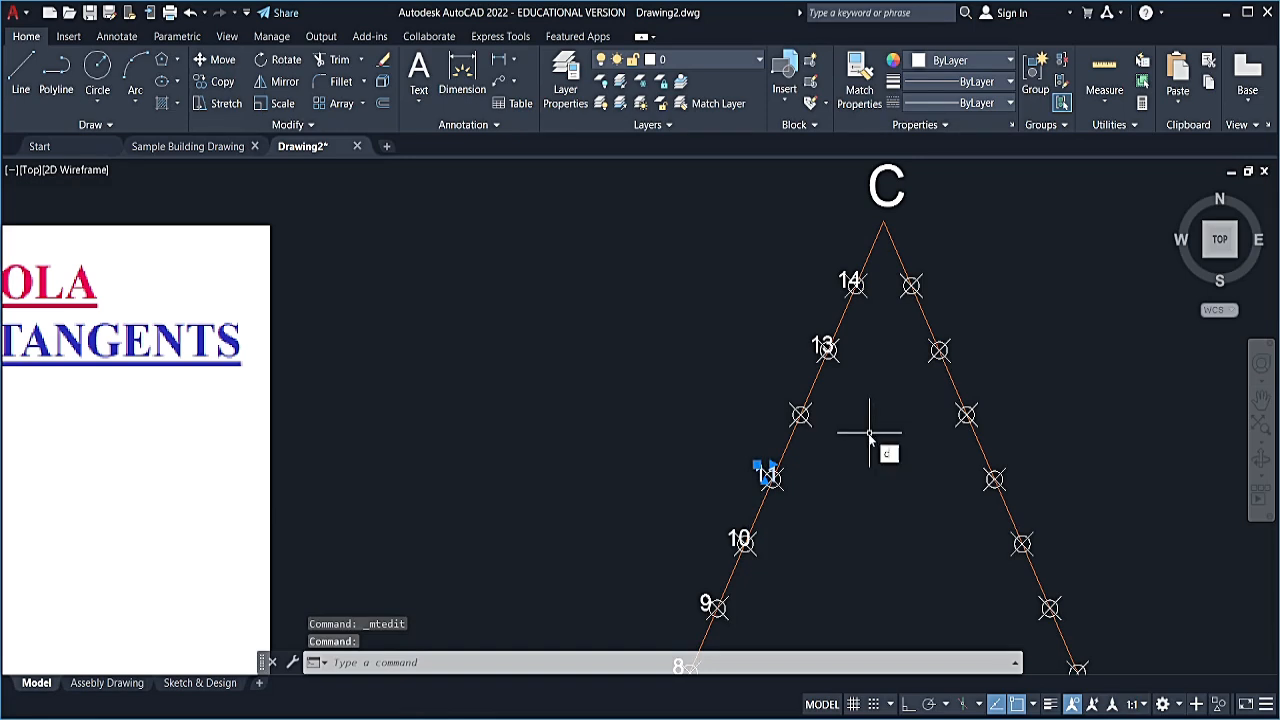
type("p")
key("Return")
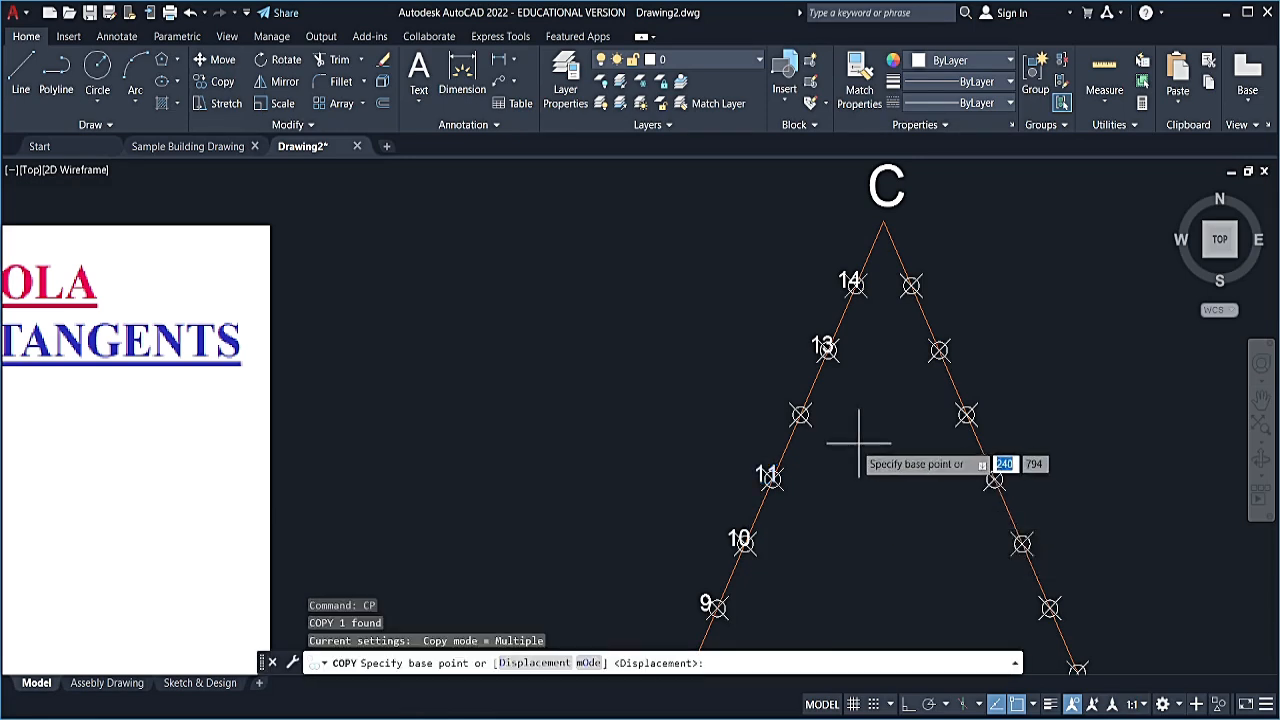
left_click(766, 465)
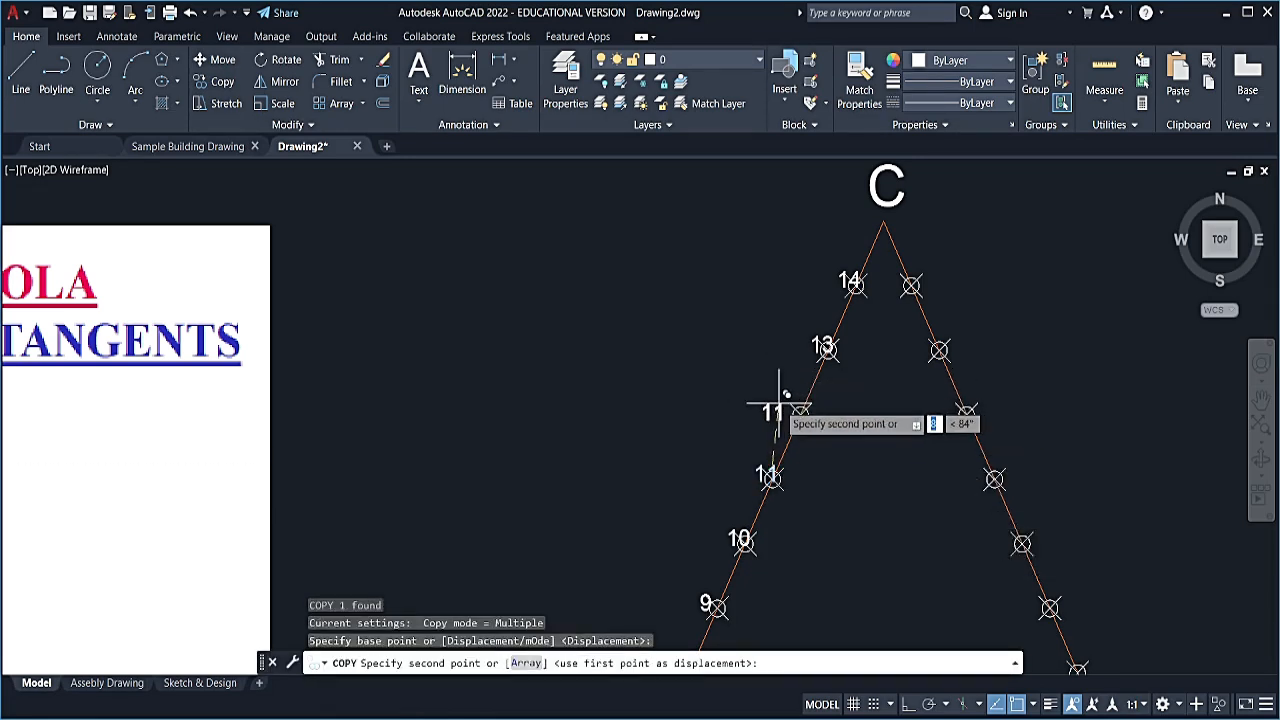
left_click(779, 404)
key("Escape")
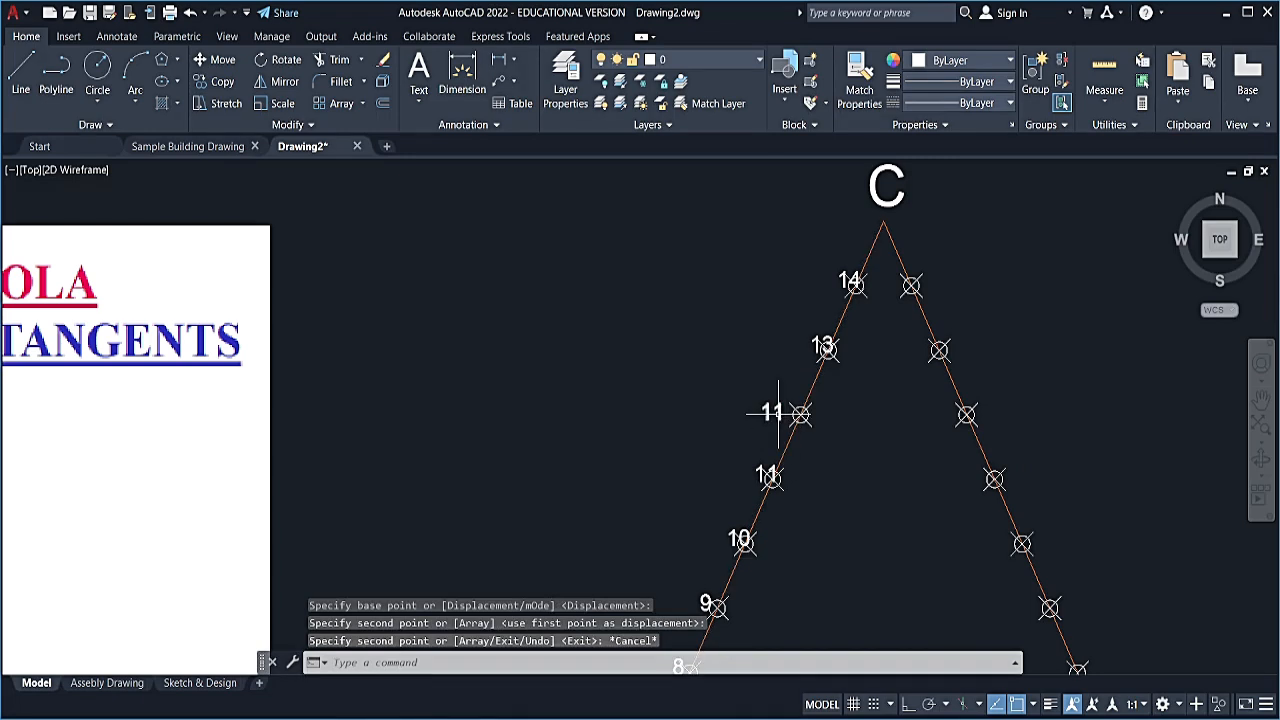
- Change the text of the copied label below label 13 to 12
double_click(772, 412)
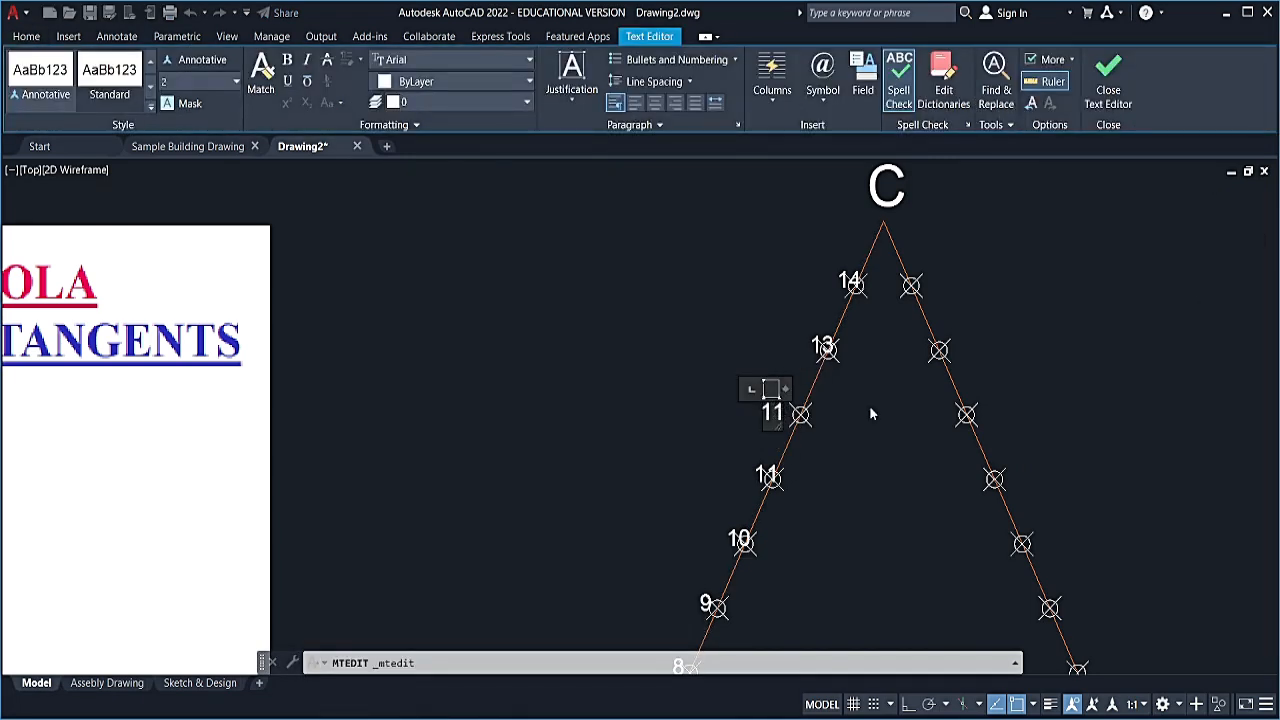
key("BackSpace")
type("2")
left_click(621, 402)
- Move labels 14 and 13 outward so they stand clear of their division points on side AC
scroll(709, 553, "down", 2)
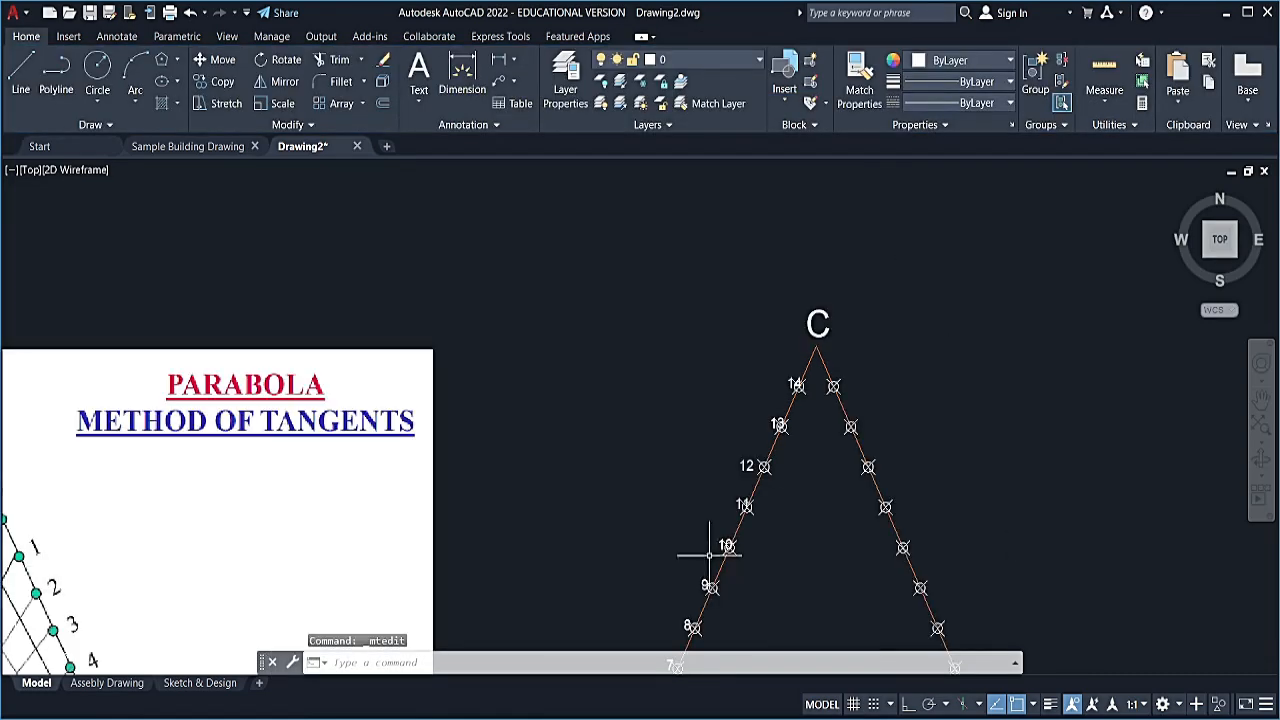
scroll(717, 515, "down", 2)
scroll(689, 510, "down", 3)
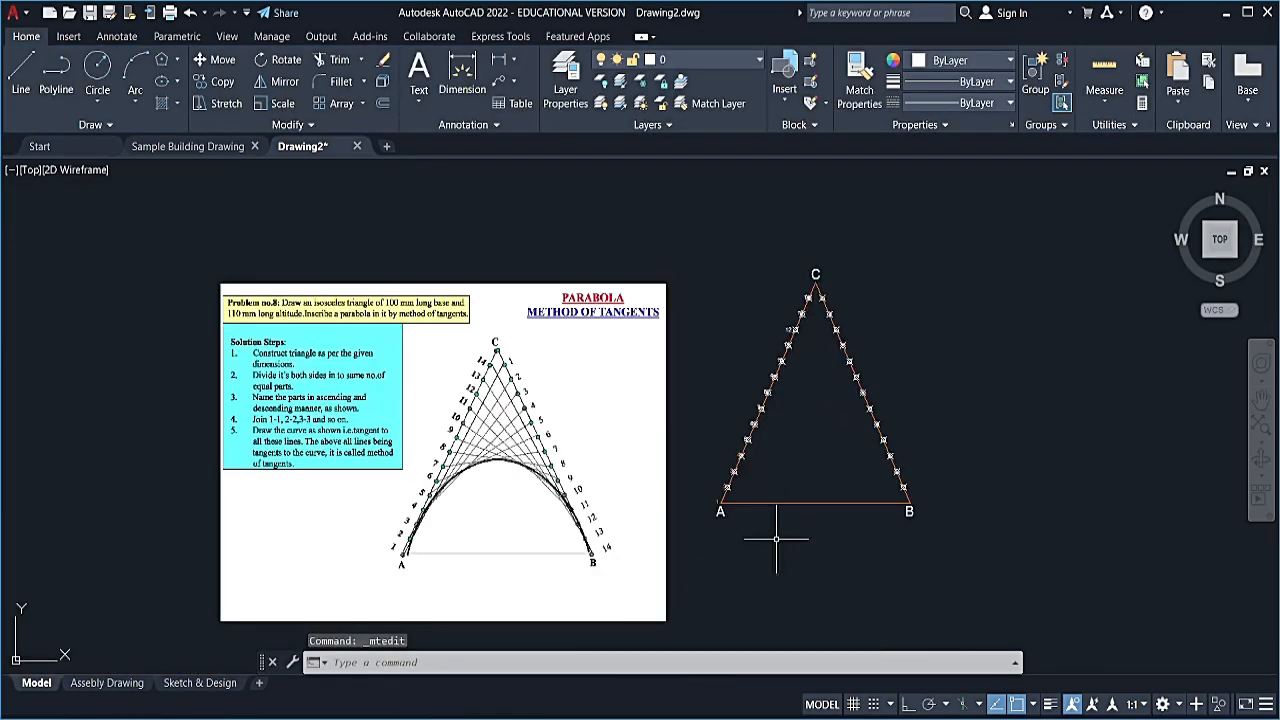
scroll(806, 450, "up", 2)
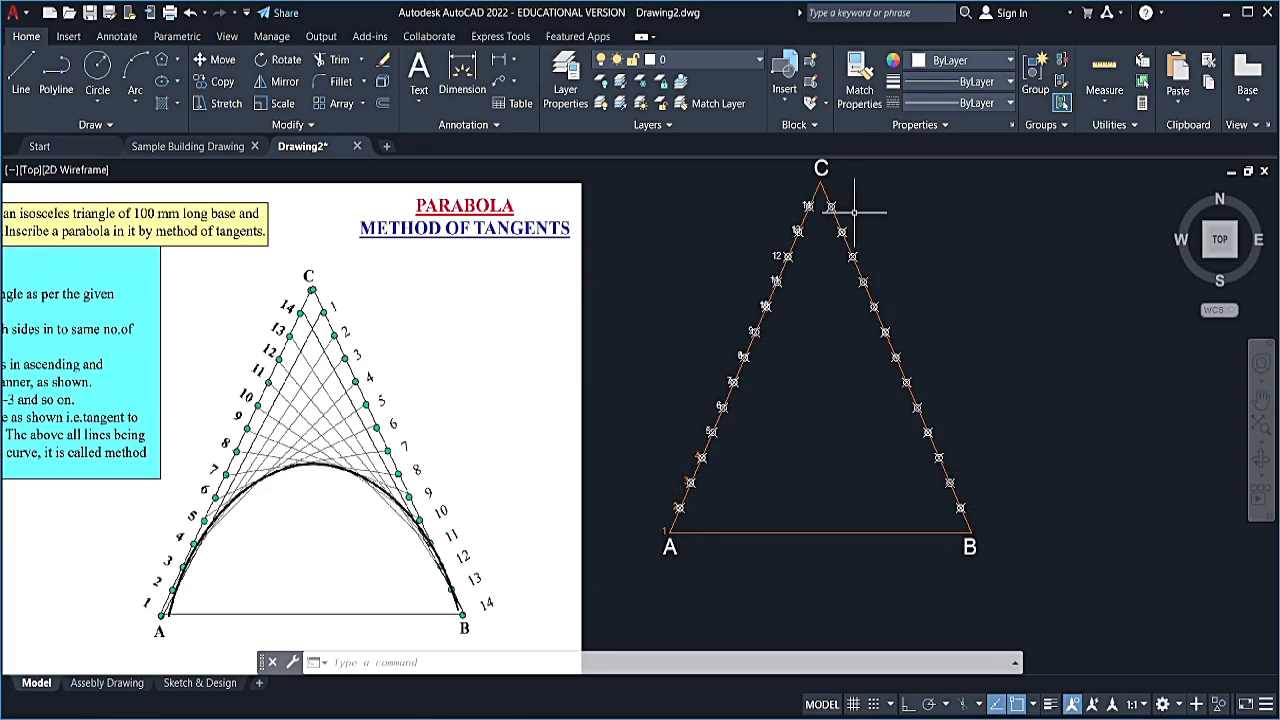
scroll(824, 222, "up", 5)
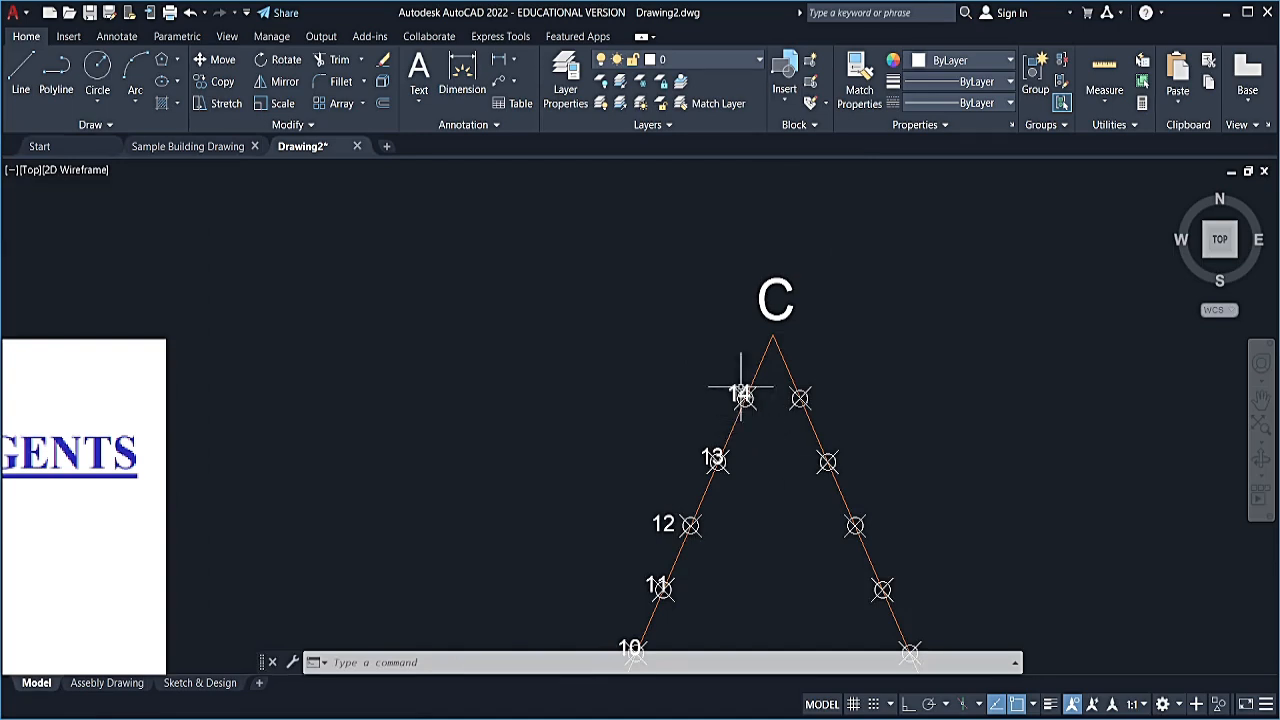
left_click(729, 383)
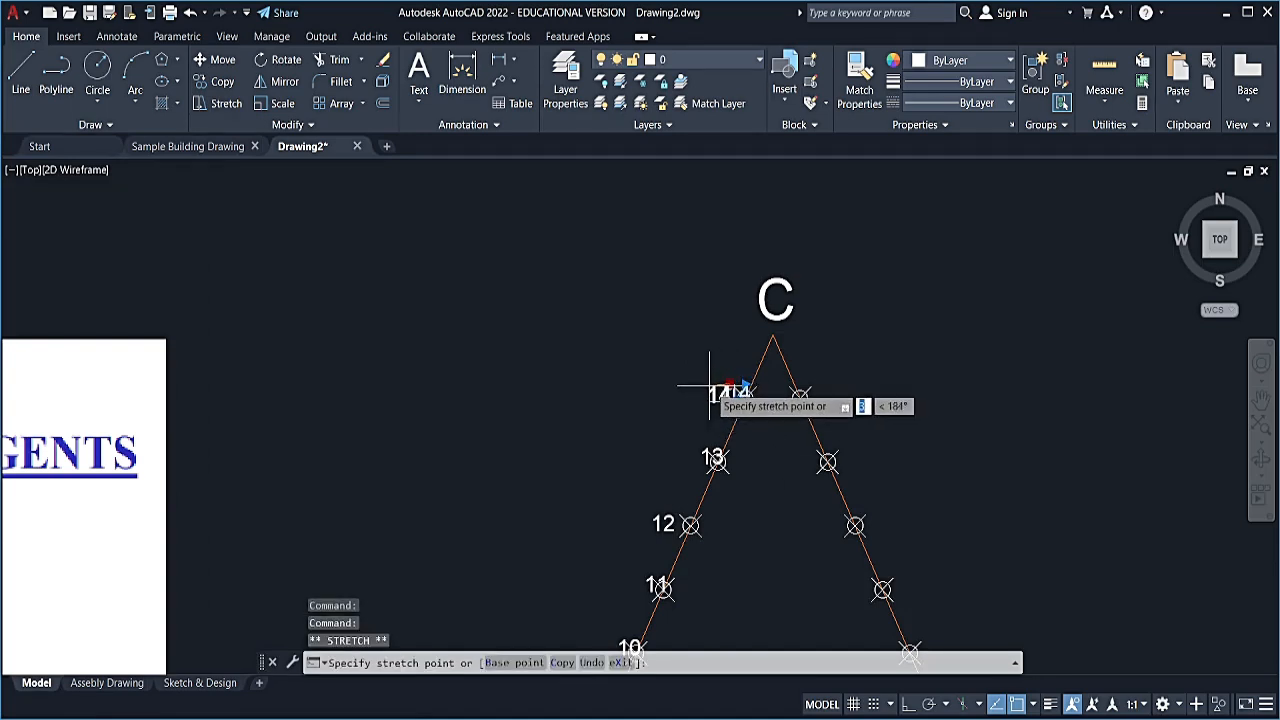
left_click(708, 452)
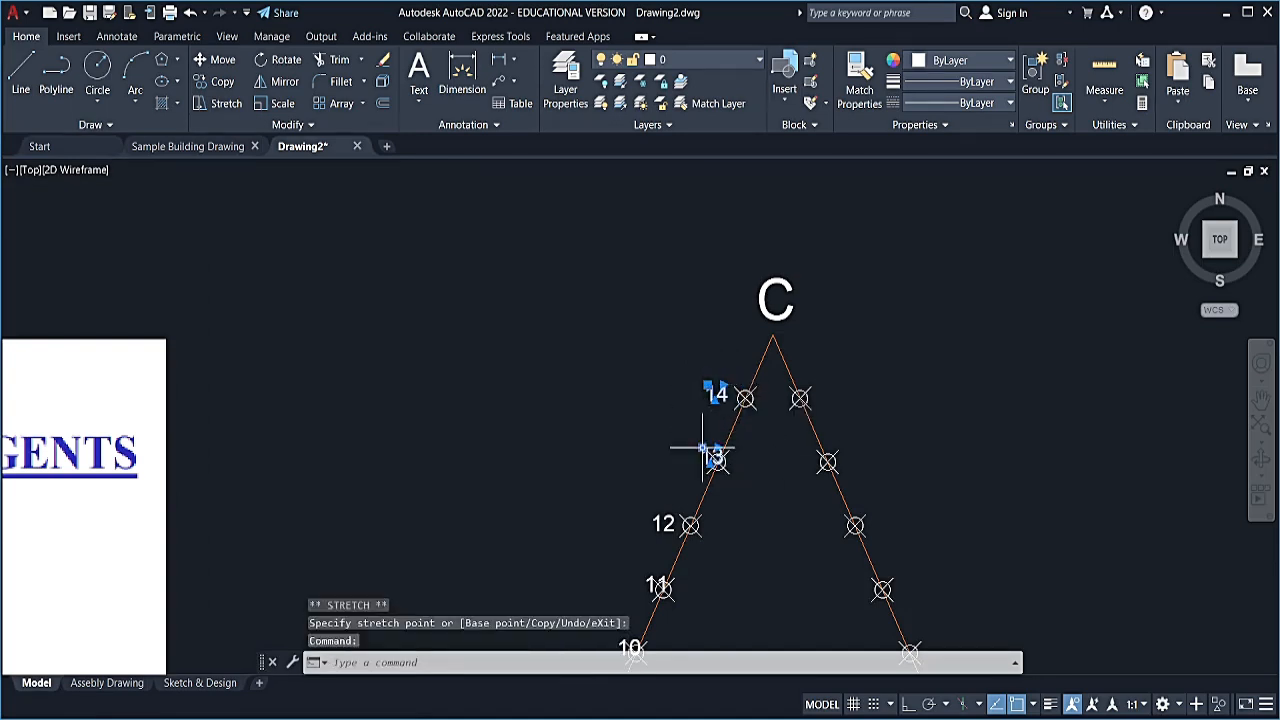
left_click(708, 451)
- Shift labels 11, 10 and 9 outward, away from their division points on side AC
middle_click_drag(663, 545, 716, 403)
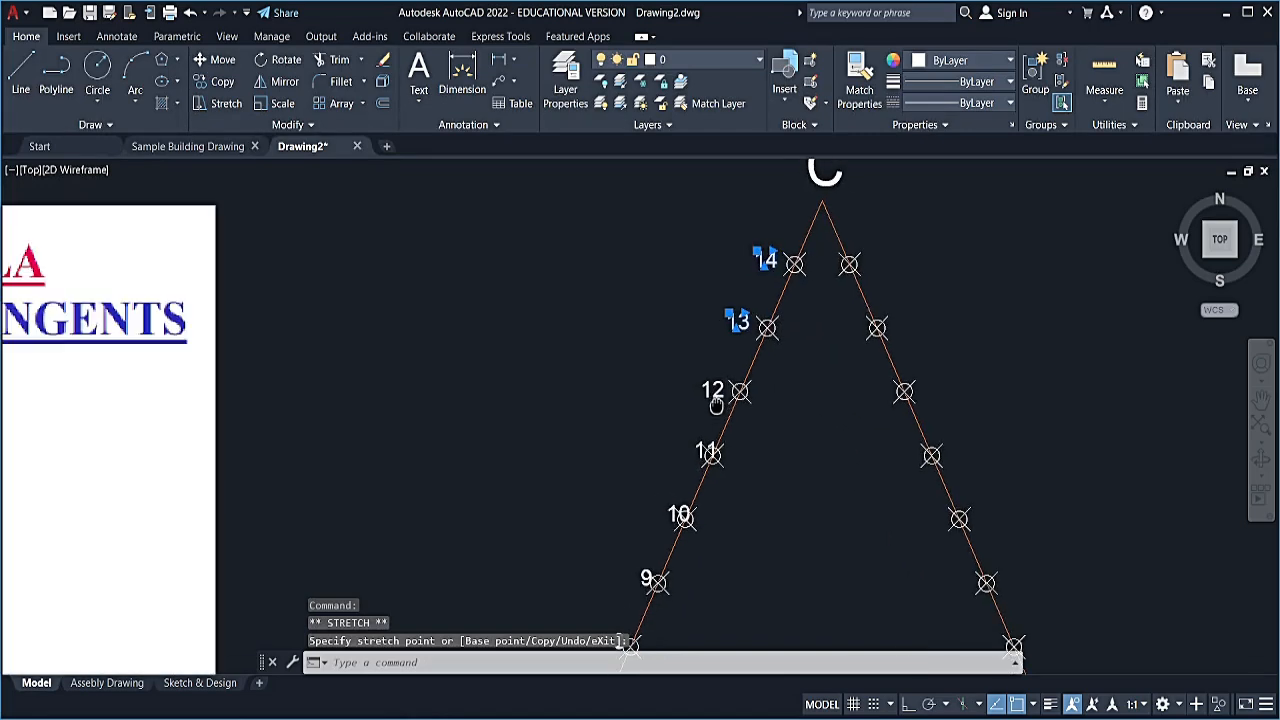
left_click(699, 445)
left_click(701, 446)
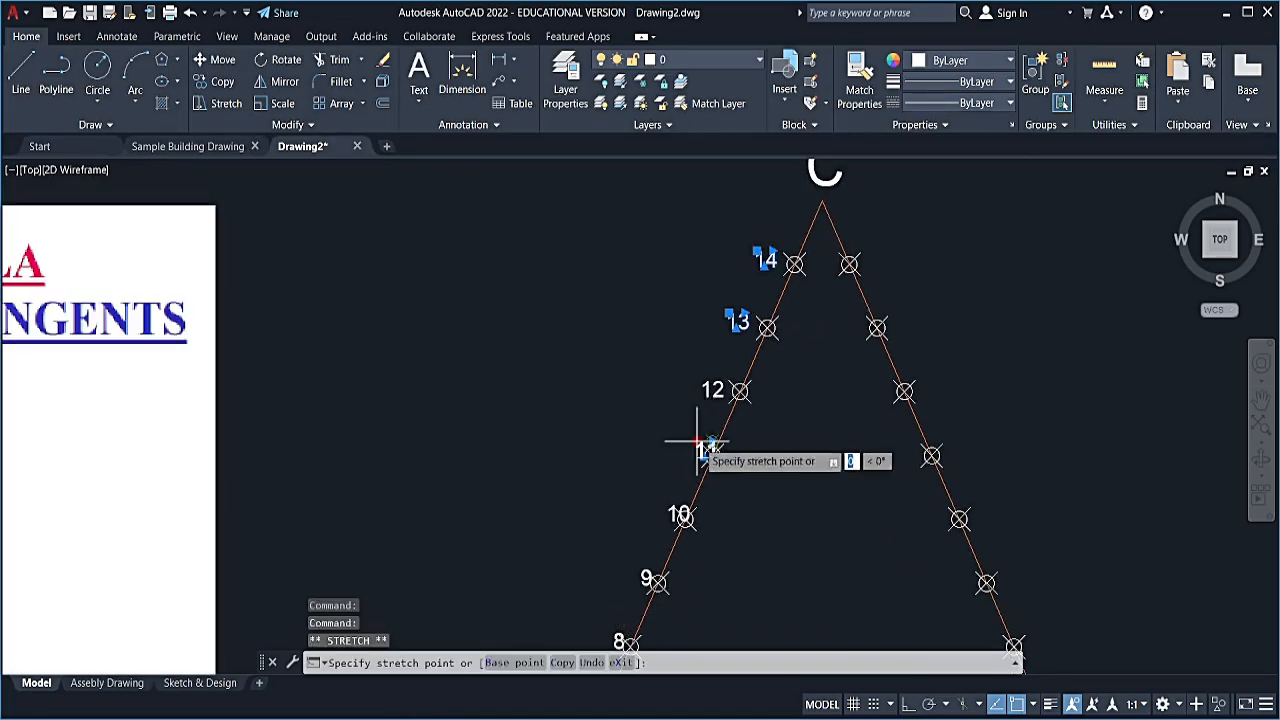
left_click(677, 511)
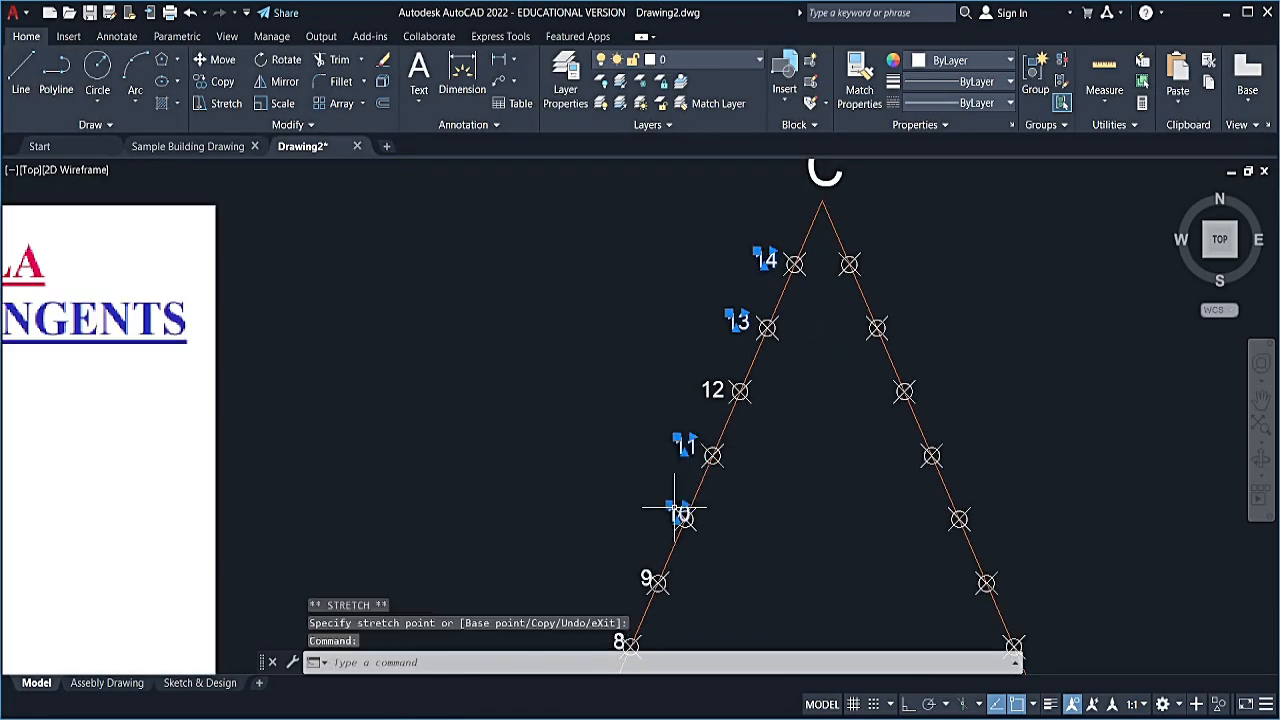
left_click(670, 505)
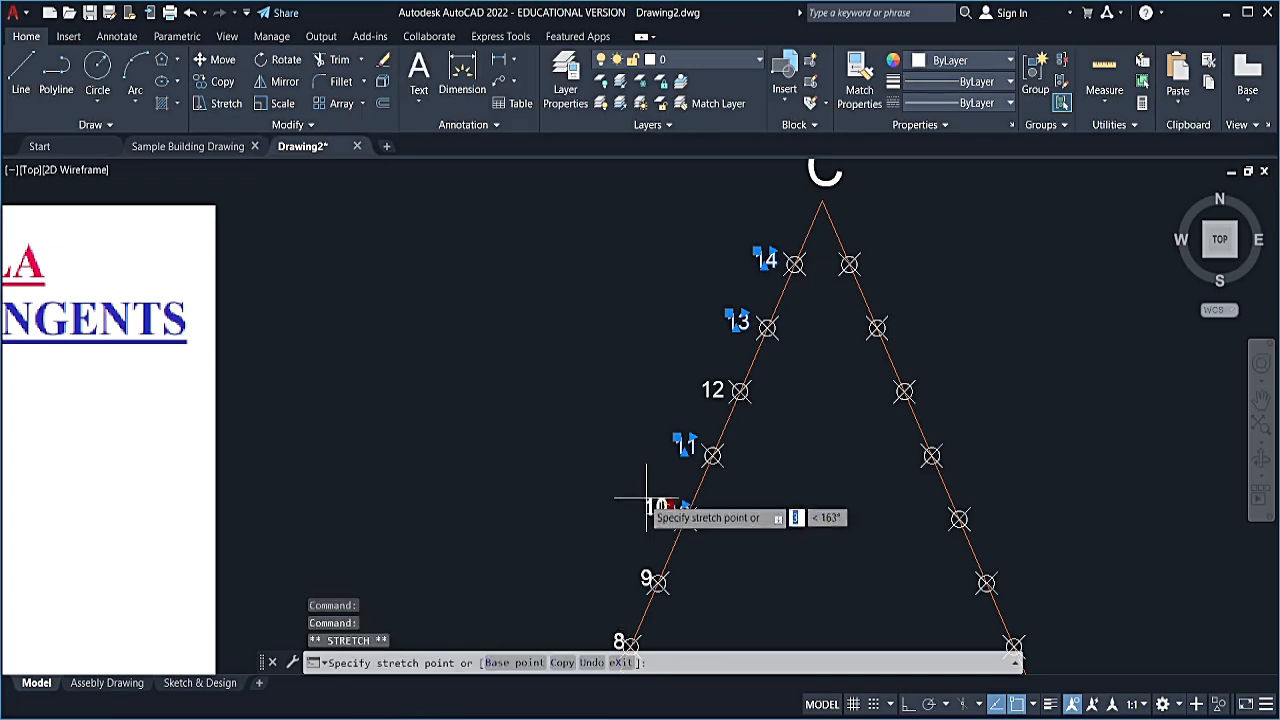
left_click(644, 570)
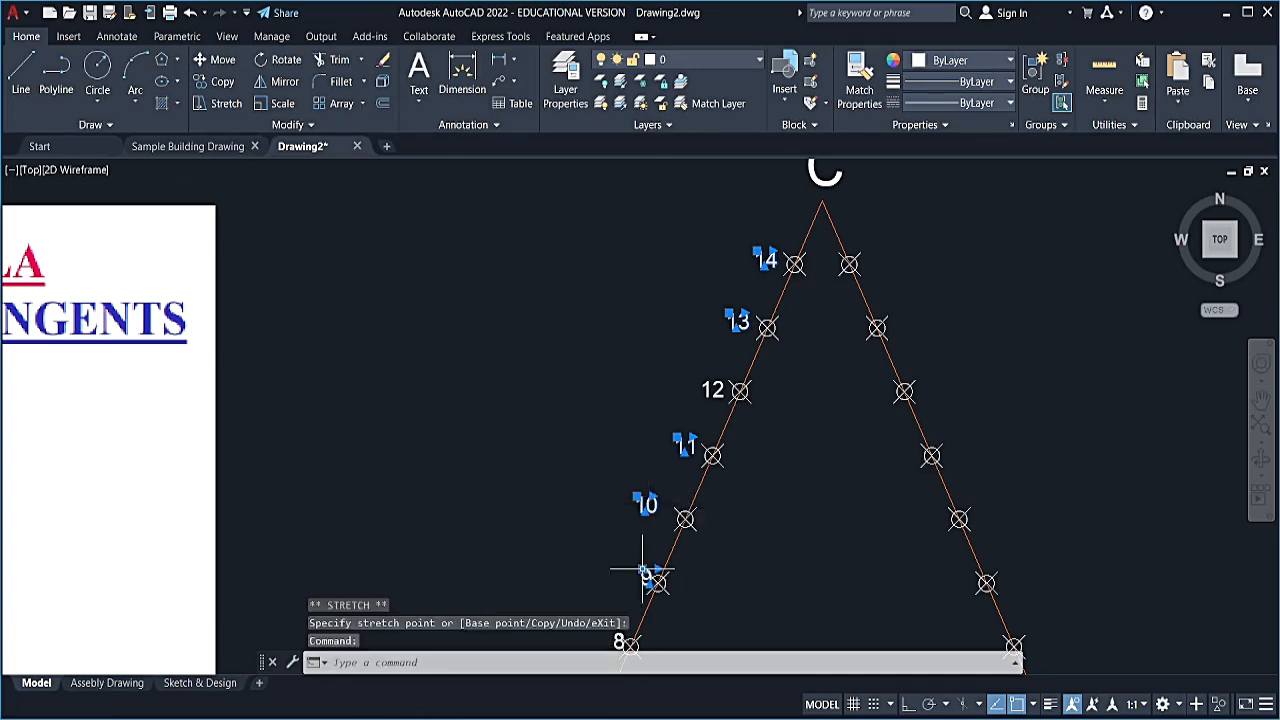
left_click(644, 570)
- Shift labels 8, 7 and 6 outward from side AC and clear the selection
middle_click_drag(657, 560, 712, 399)
left_click(673, 481)
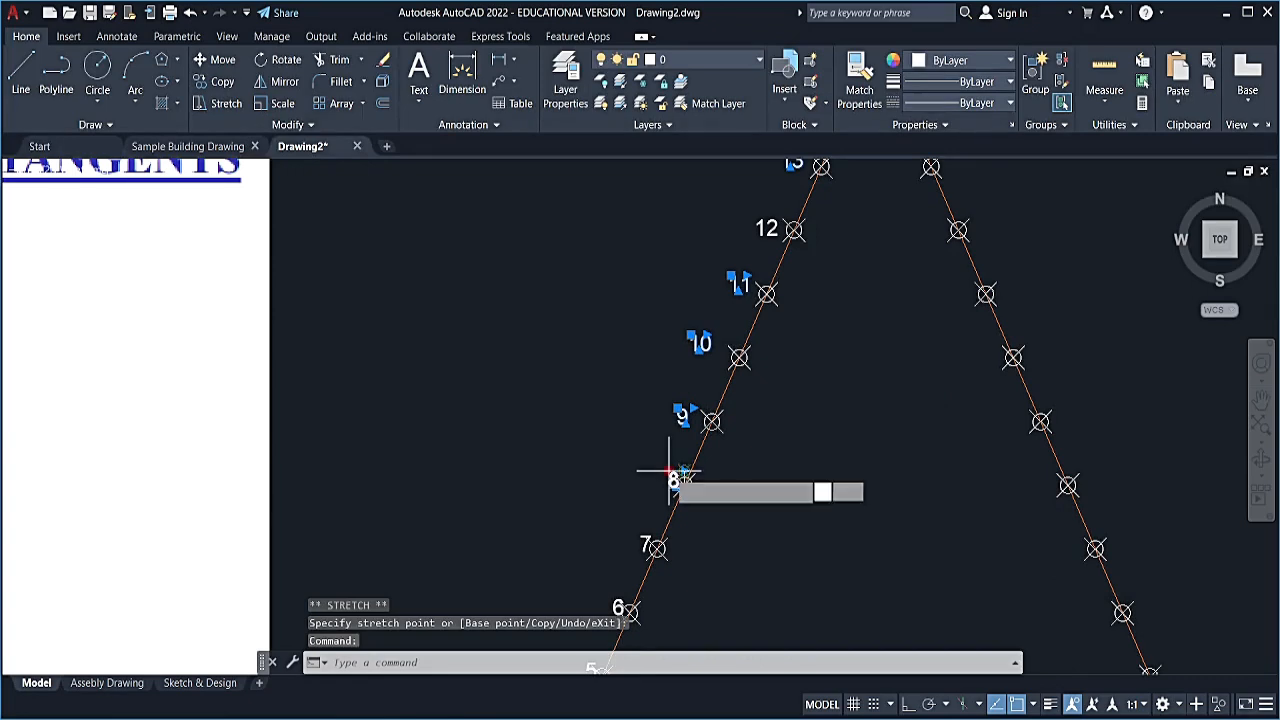
left_click(670, 478)
left_click(643, 534)
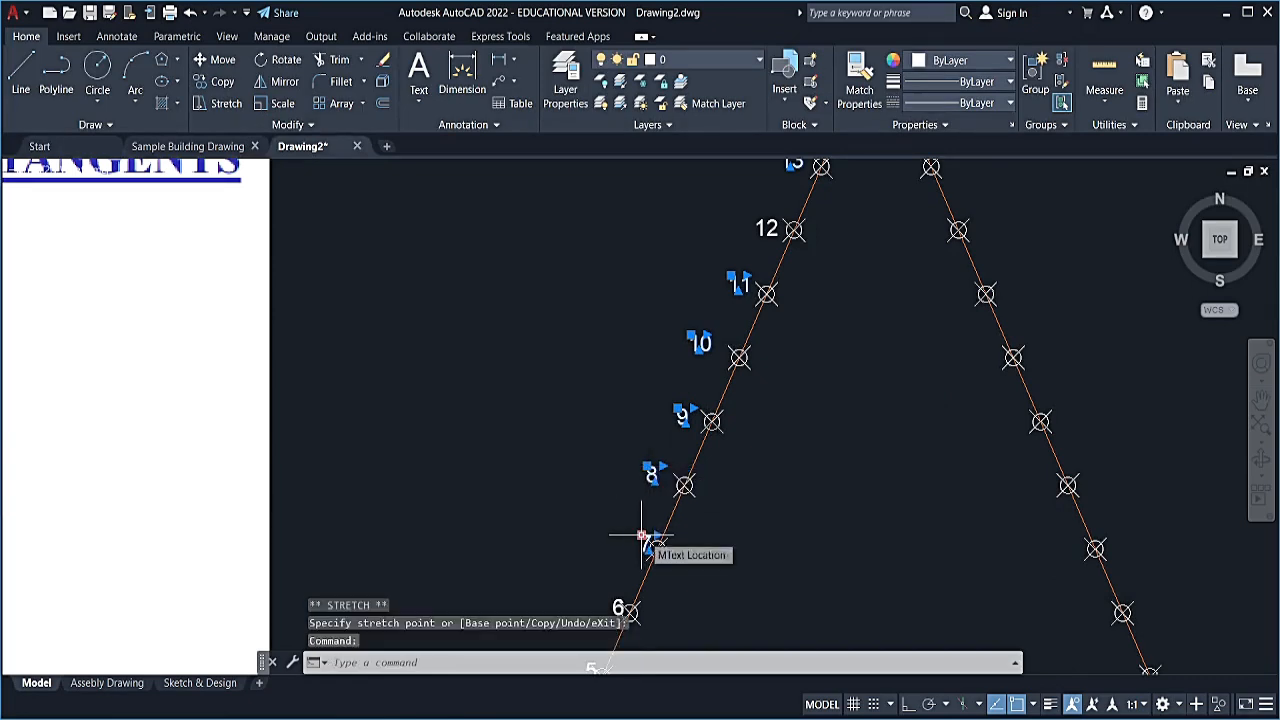
left_click(643, 534)
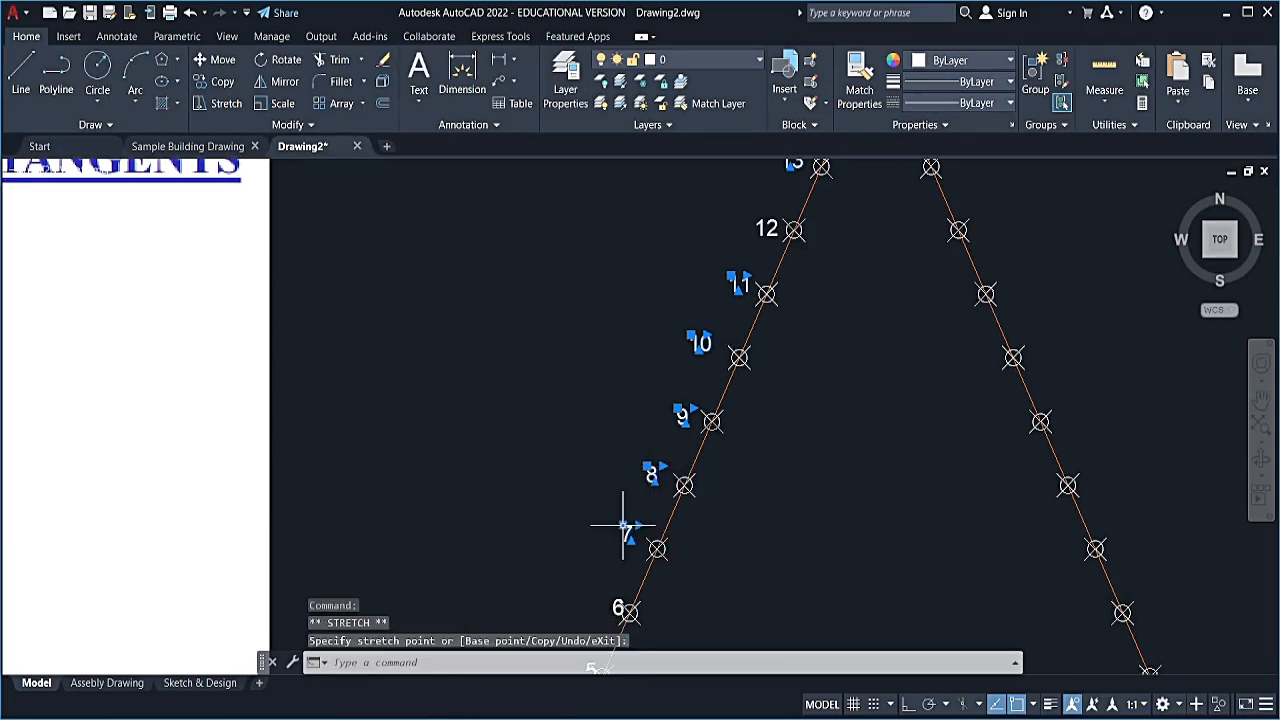
middle_click_drag(638, 545, 628, 525)
left_click(600, 585)
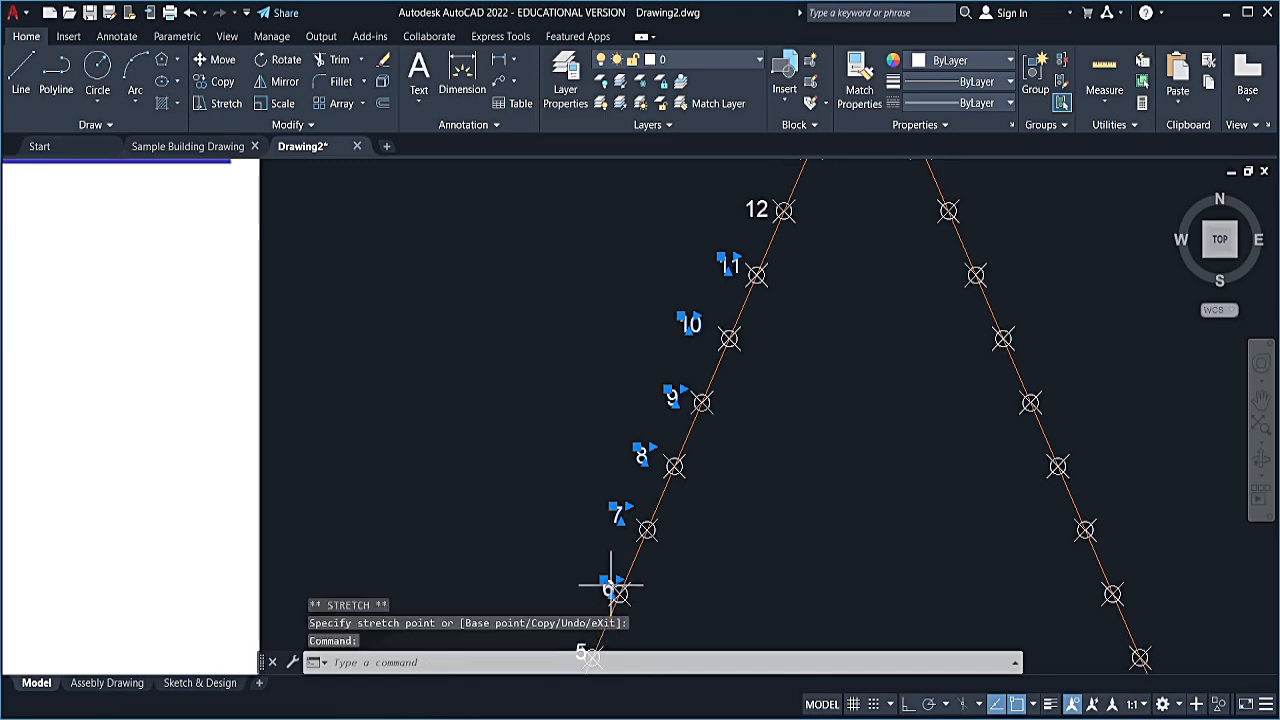
left_click(604, 580)
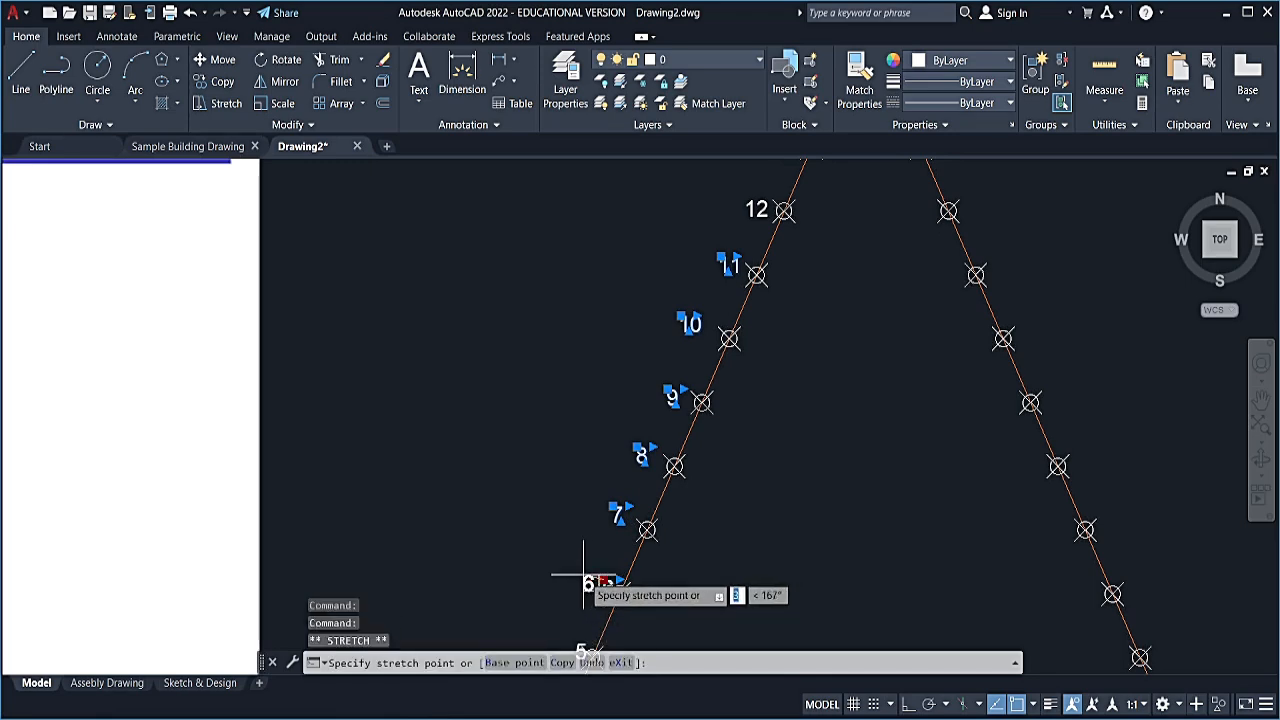
left_click(584, 577)
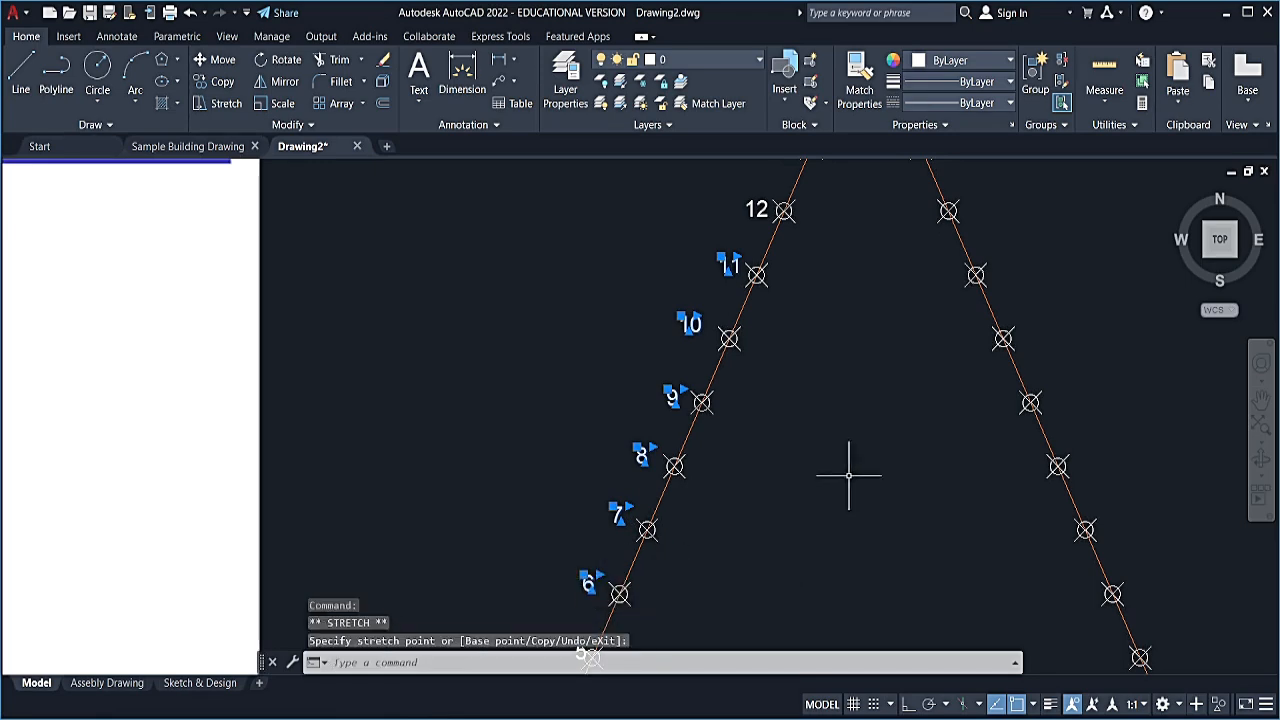
scroll(810, 418, "down", 2)
mouse_move(889, 502)
middle_mouse_down()
mouse_move(840, 460)
mouse_move(806, 455)
middle_mouse_up()
key("Escape")
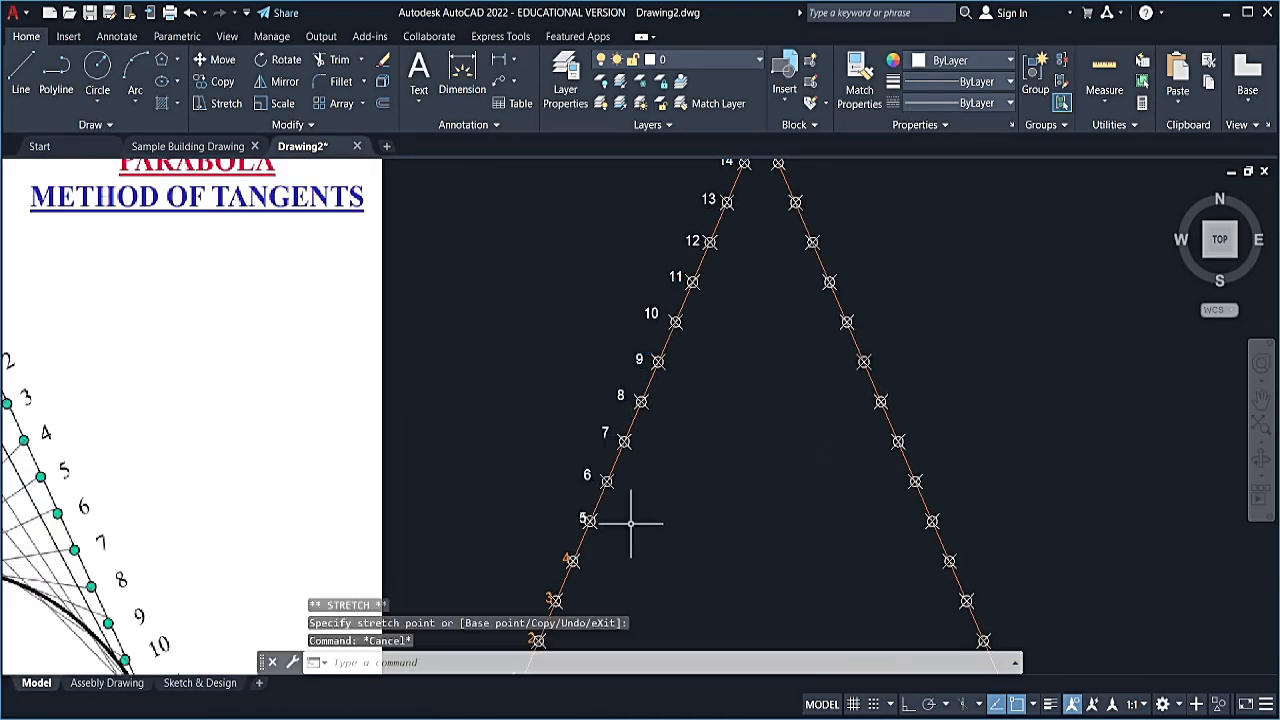
- Copy label 1 from vertex A to the outer side of the first division point below C on side CB
type("cp")
key("Return")
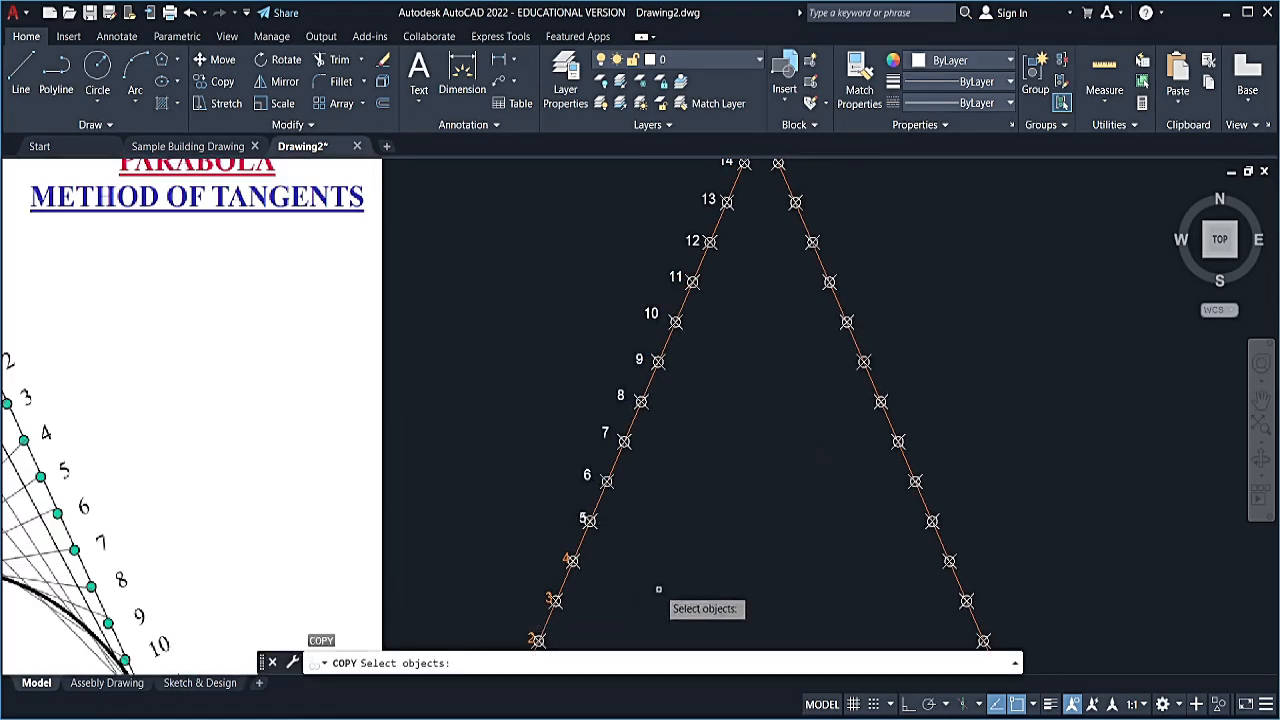
middle_click_drag(660, 589, 718, 482)
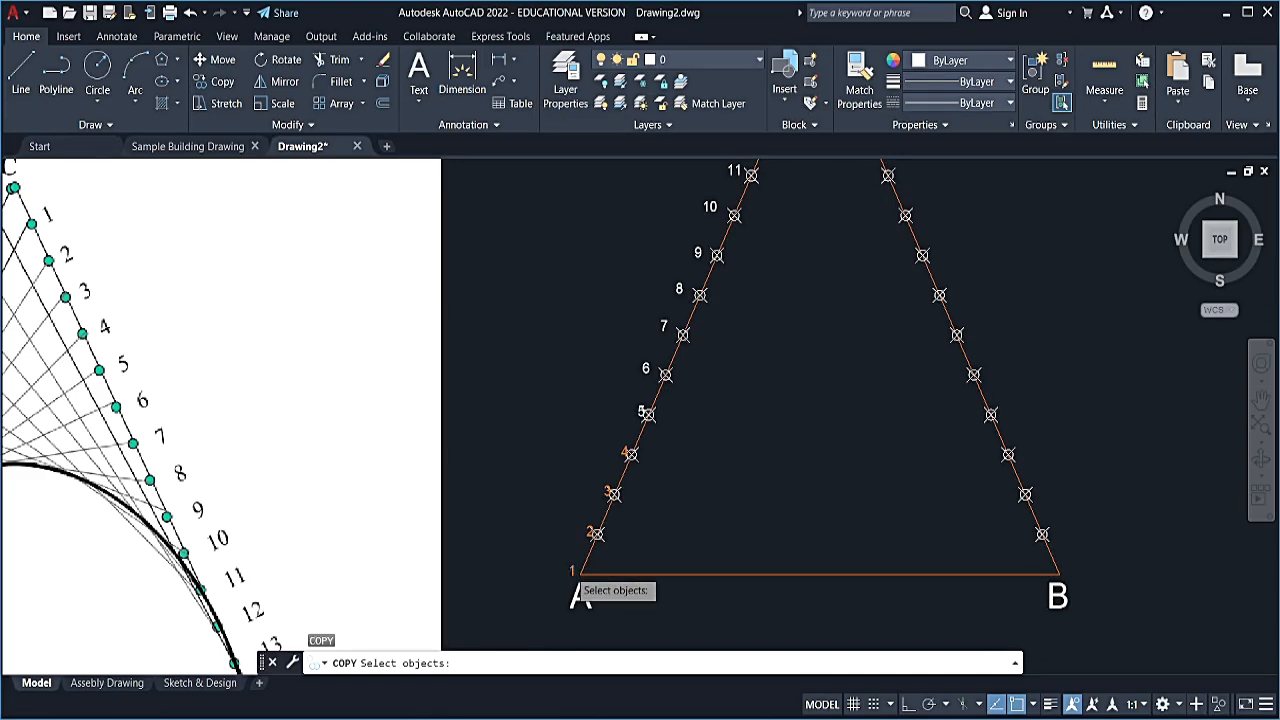
key("Return")
left_click(580, 573)
middle_click_drag(848, 238, 690, 470)
scroll(688, 285, "up", 2)
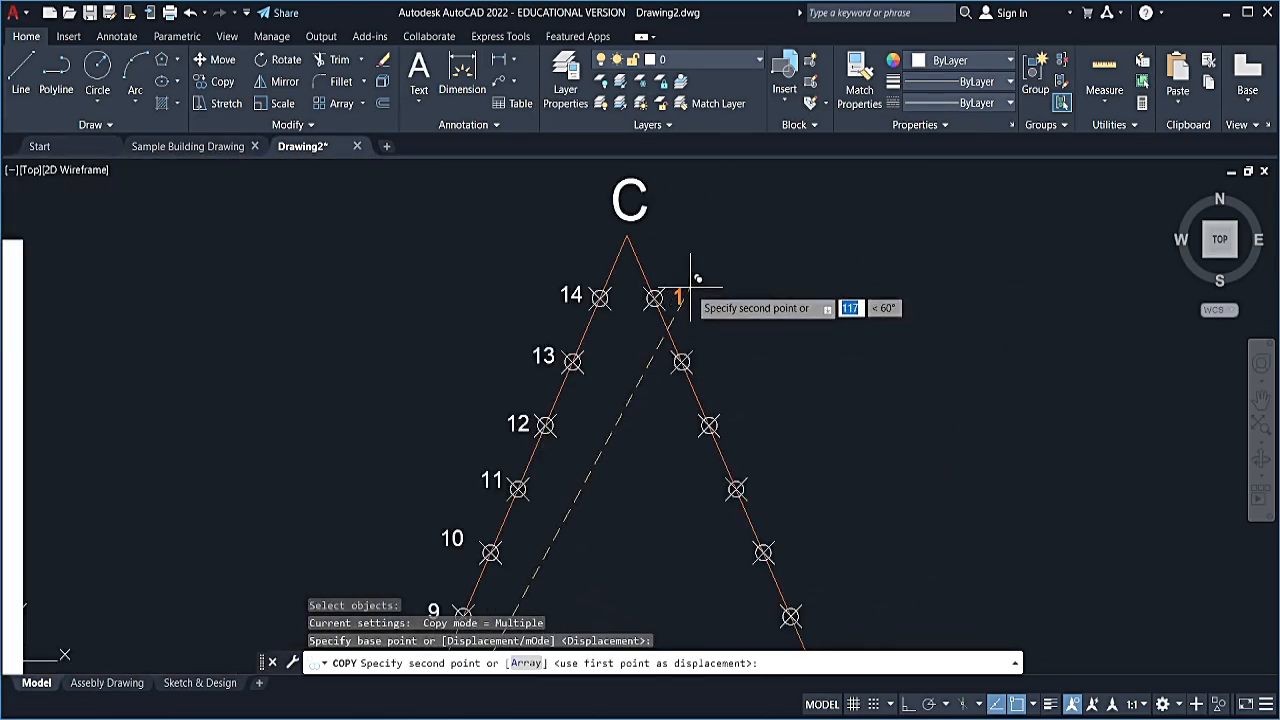
left_click(690, 287)
key("Escape")
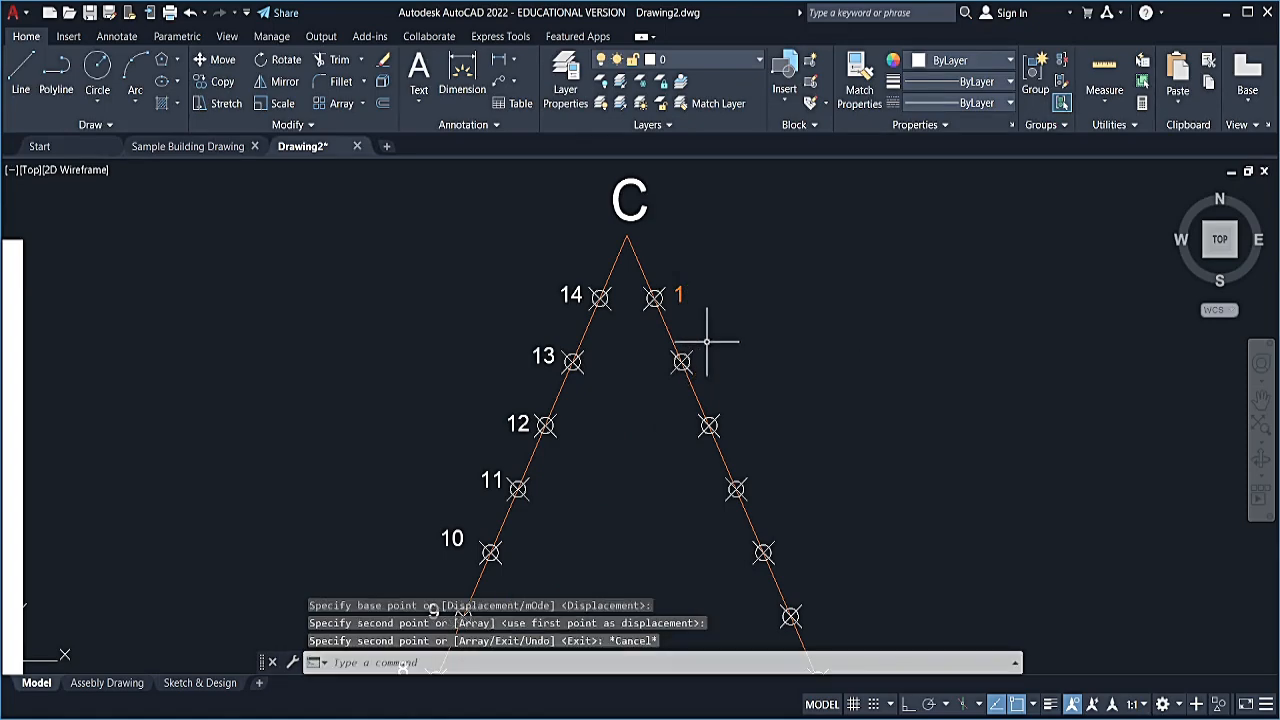
- Copy label 14 from the top of side AC to just outside vertex B
left_click(579, 294)
key("Return")
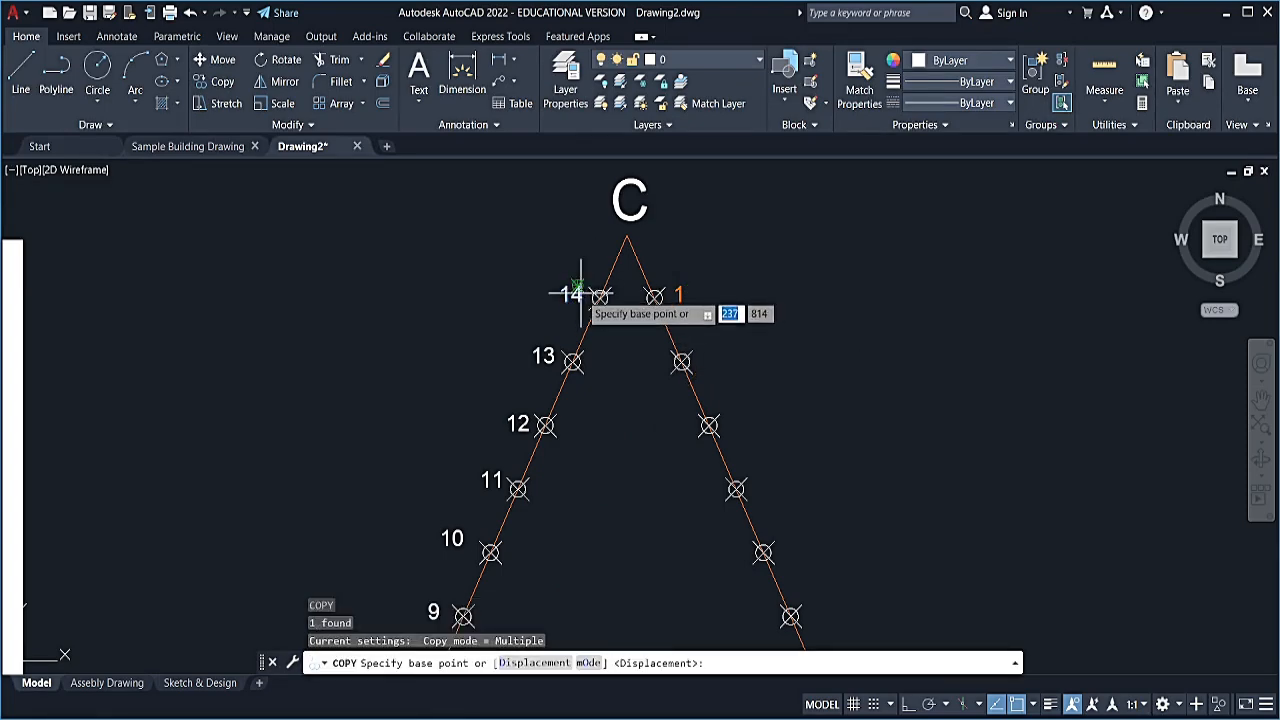
left_click(592, 294)
scroll(711, 289, "down", 3)
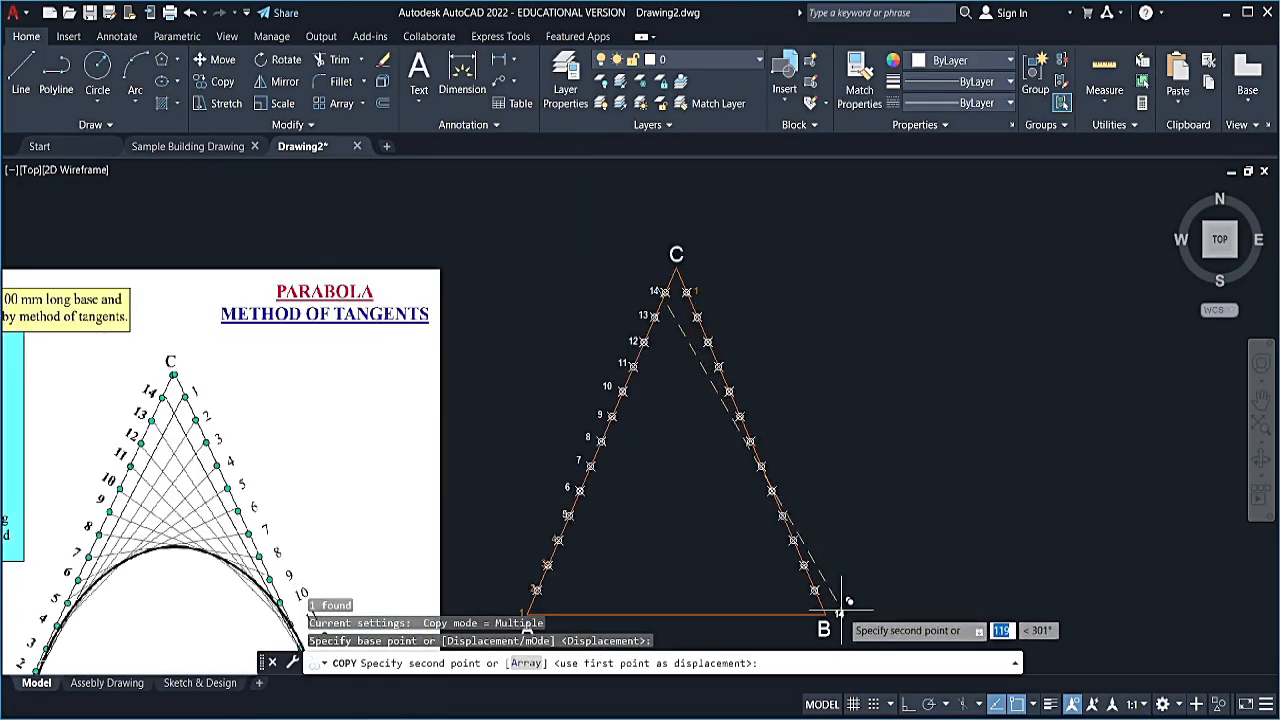
scroll(840, 600, "up", 2)
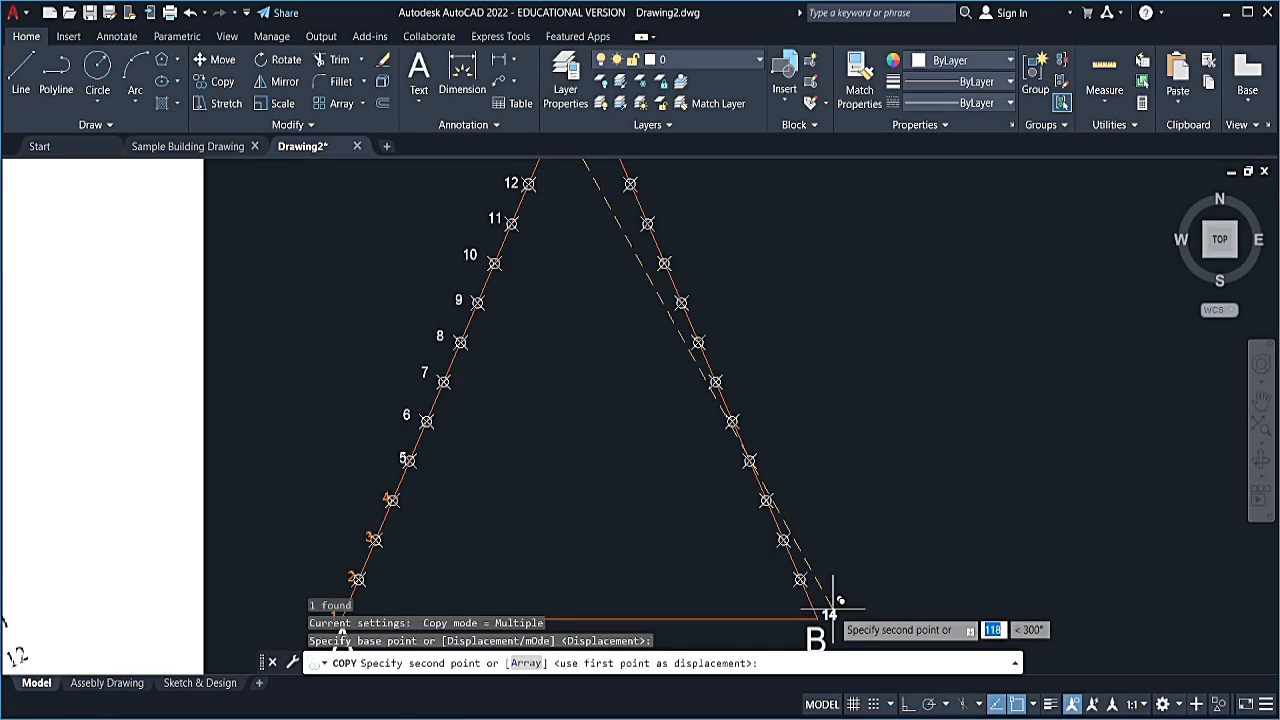
left_click(835, 600)
key("Escape")
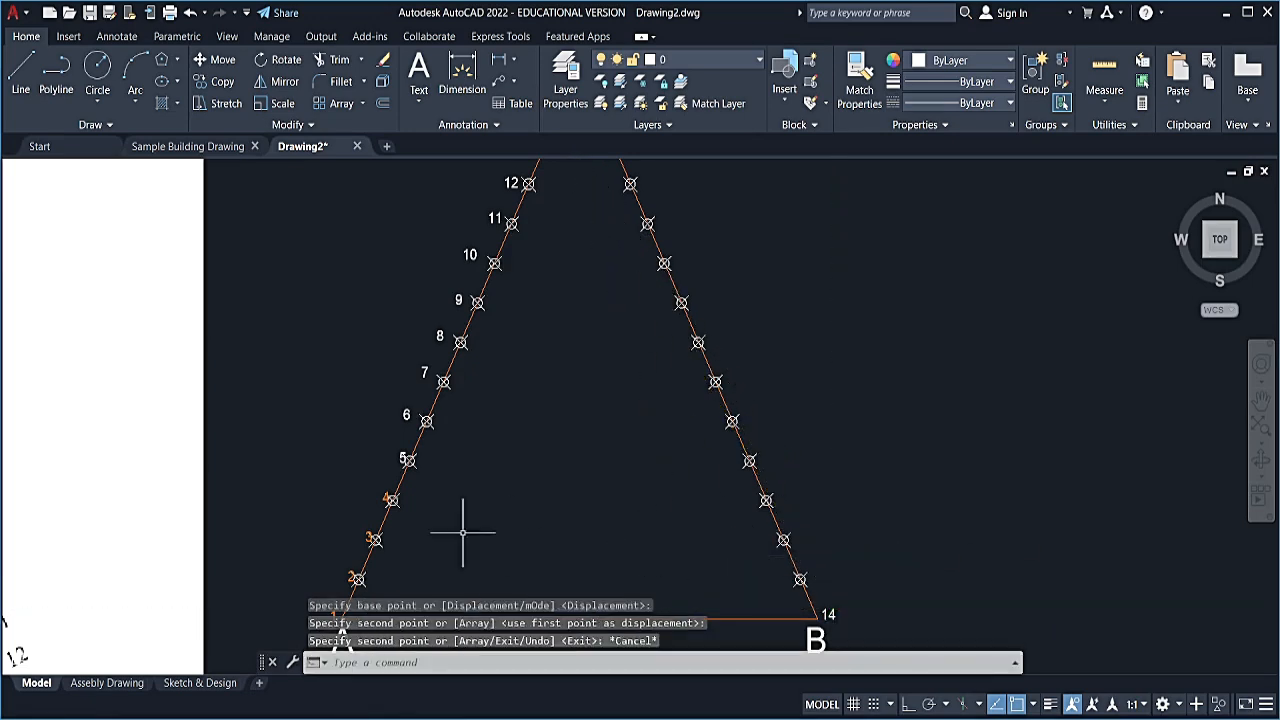
- Copy label 3 from side AC to the outer side of the third division point below C on side CB
left_click(372, 537)
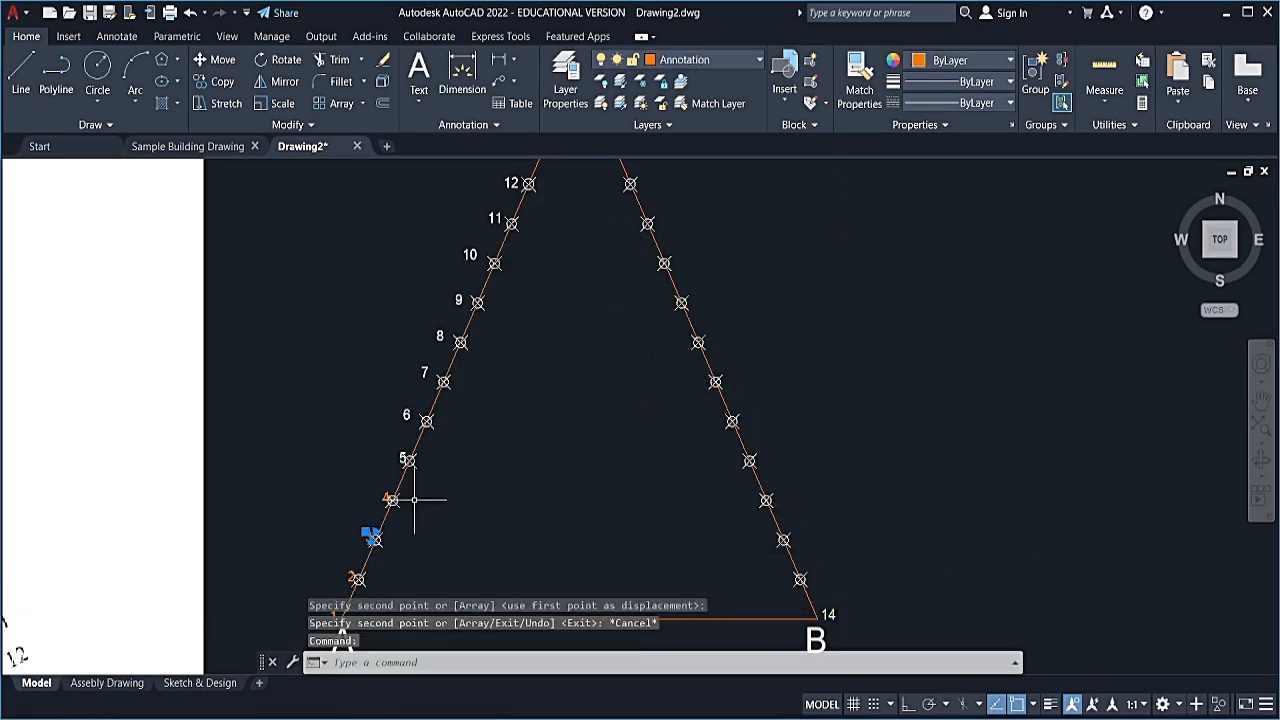
type("co")
key("Return")
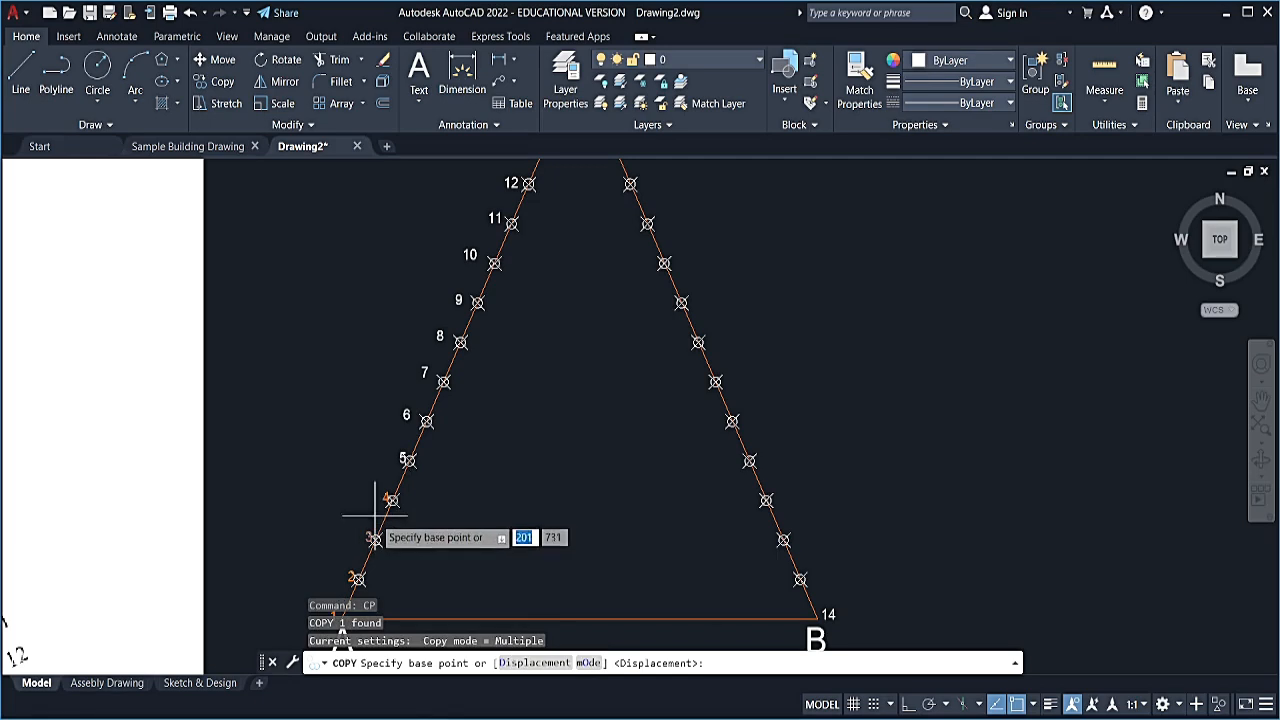
left_click(372, 528)
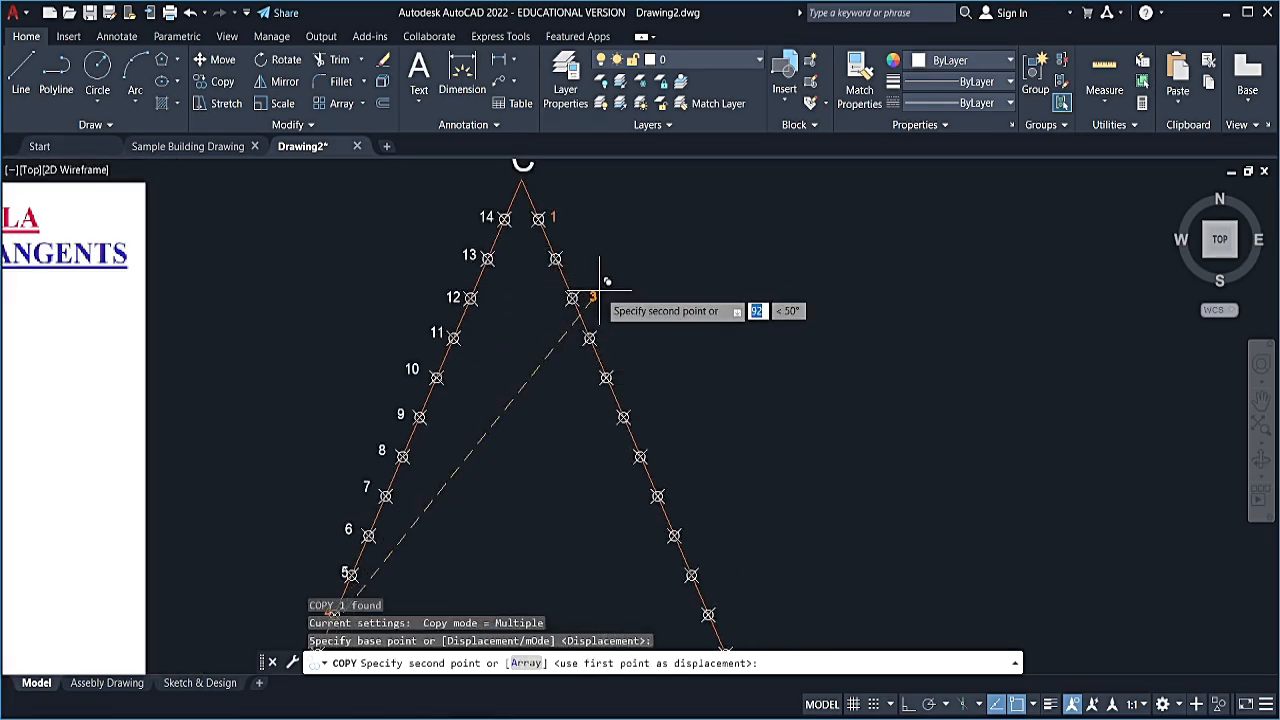
left_click(586, 296)
key("Escape")
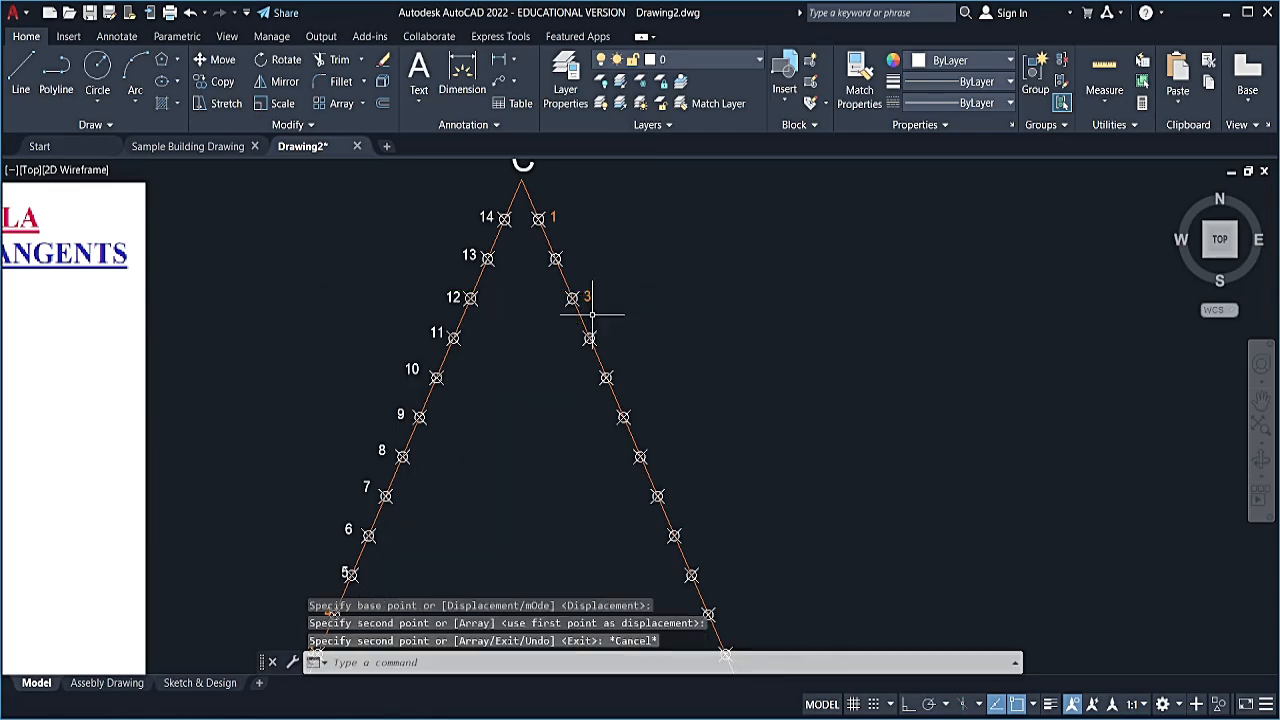
- Move label 2 on side AC outward, clear of its division point
middle_click_drag(581, 366, 659, 290)
middle_click_drag(437, 506, 465, 374)
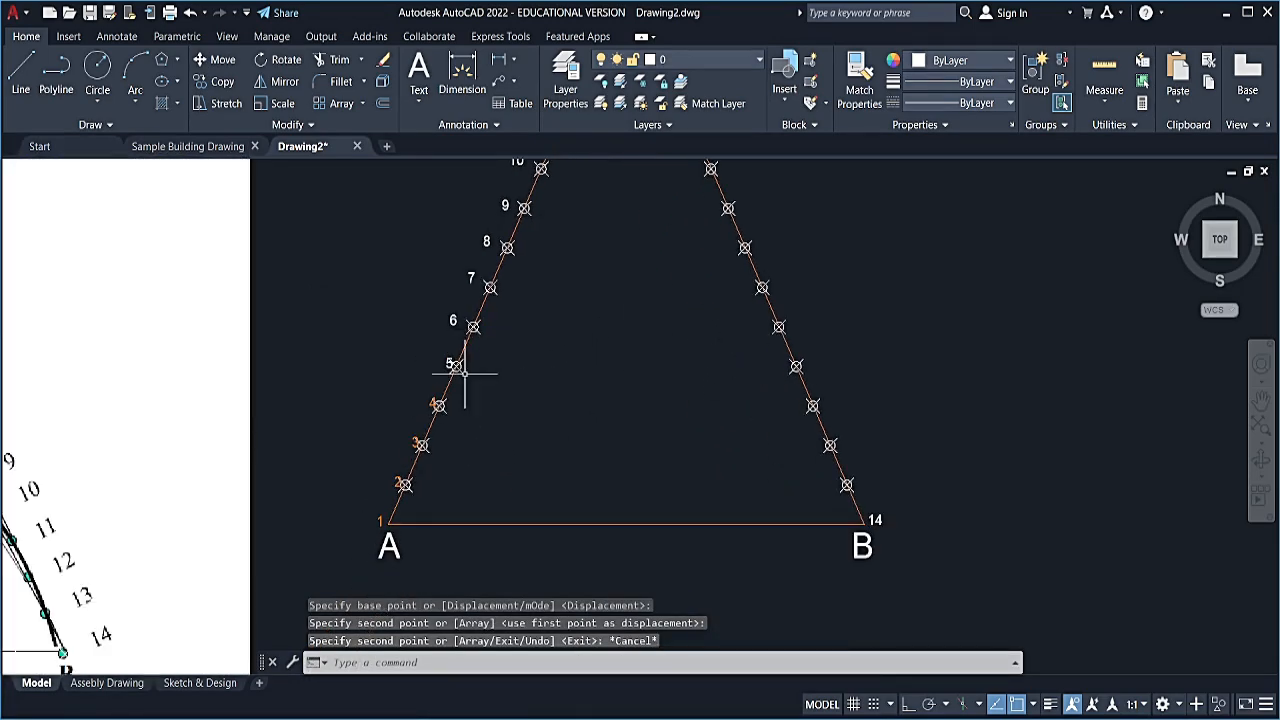
left_click(395, 481)
scroll(396, 476, "up", 5)
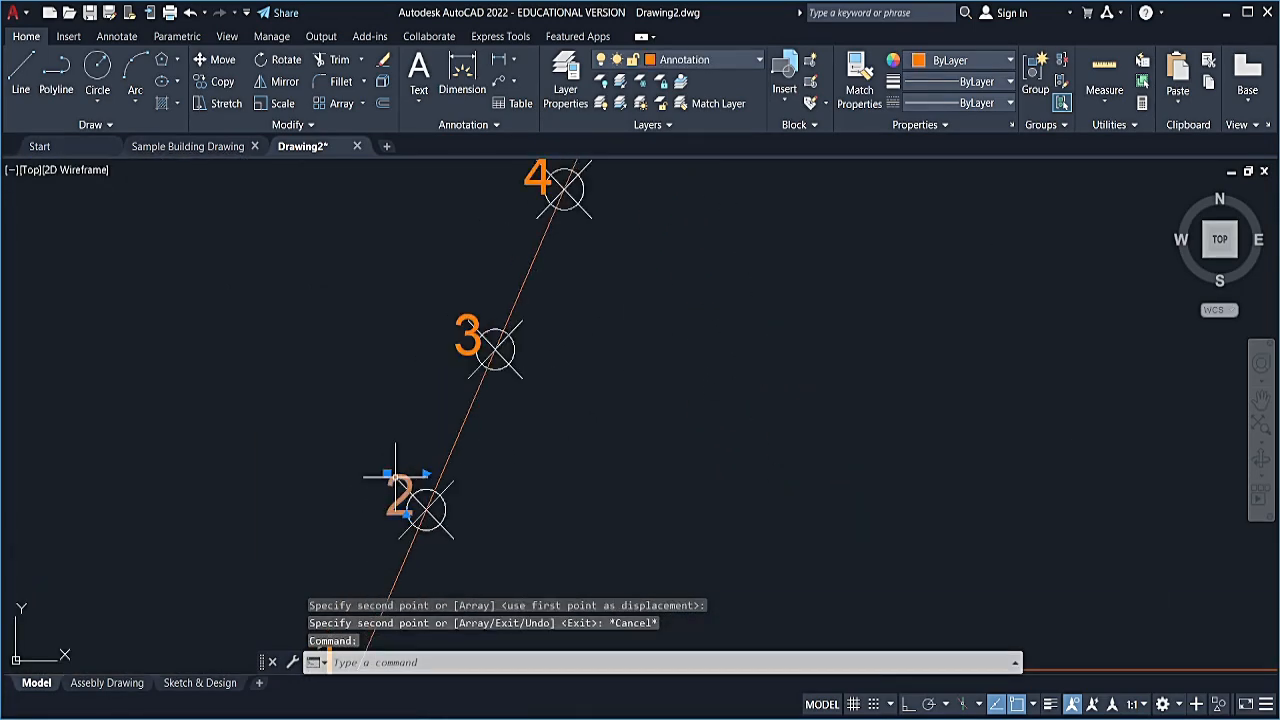
left_click(387, 474)
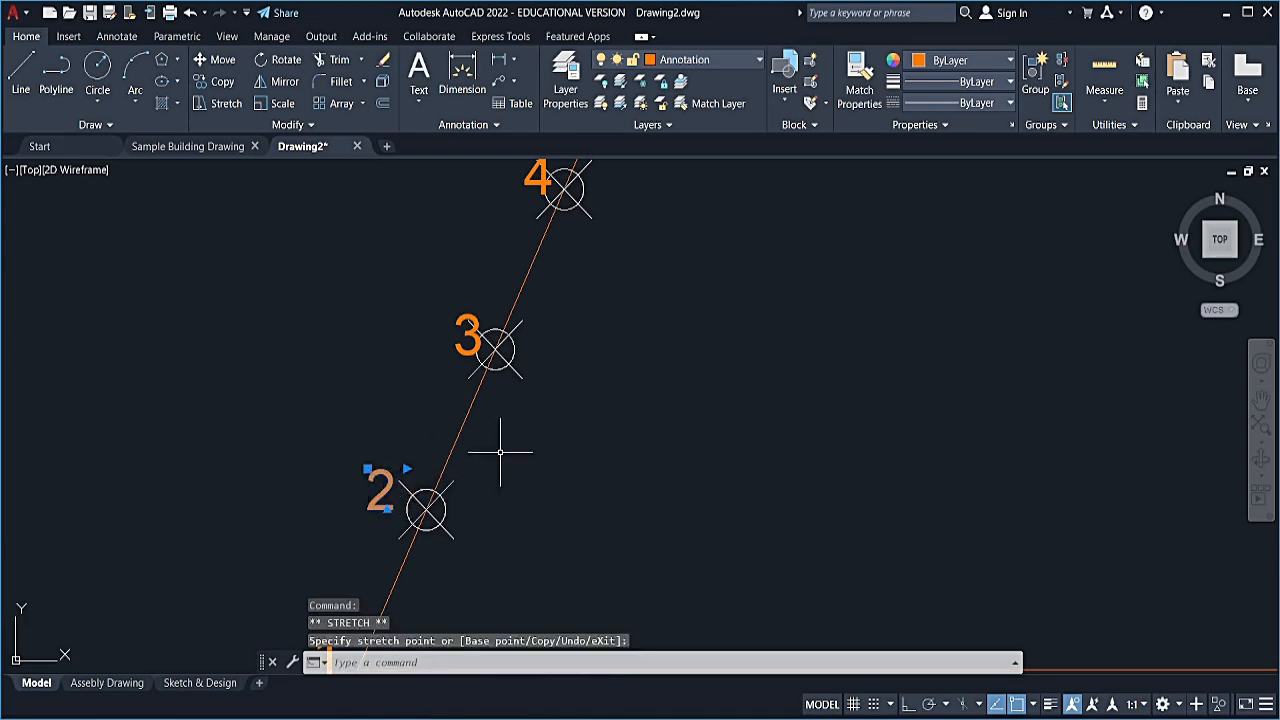
- Copy label 2 from side AC to the outer side of the second division point below C on side CB
key("Return")
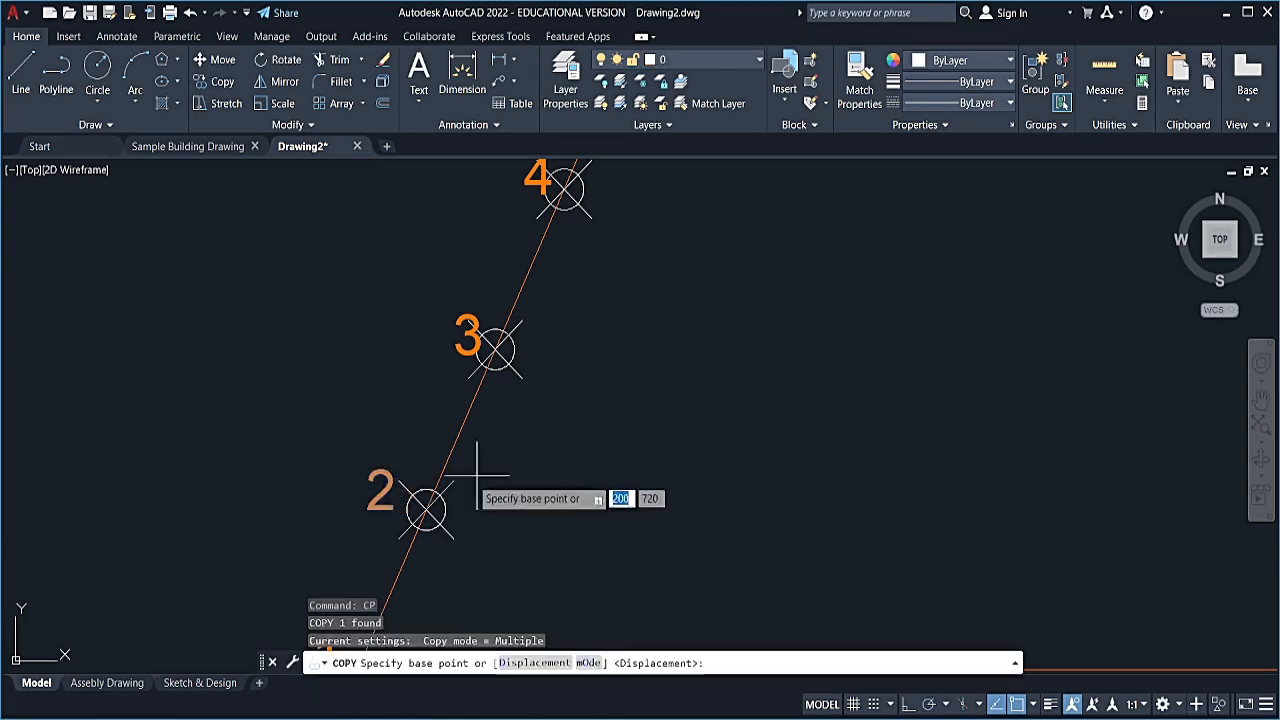
left_click(373, 500)
scroll(491, 380, "down", 6)
middle_click_drag(677, 282, 551, 514)
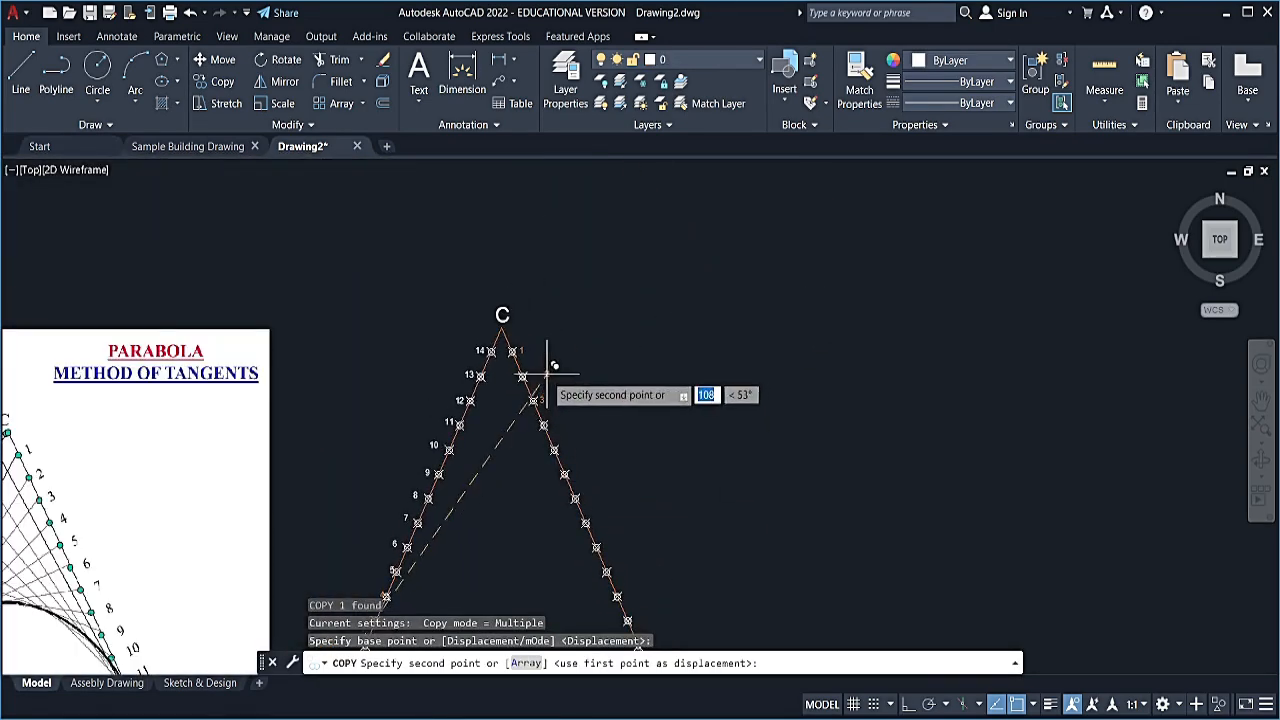
scroll(529, 363, "up", 5)
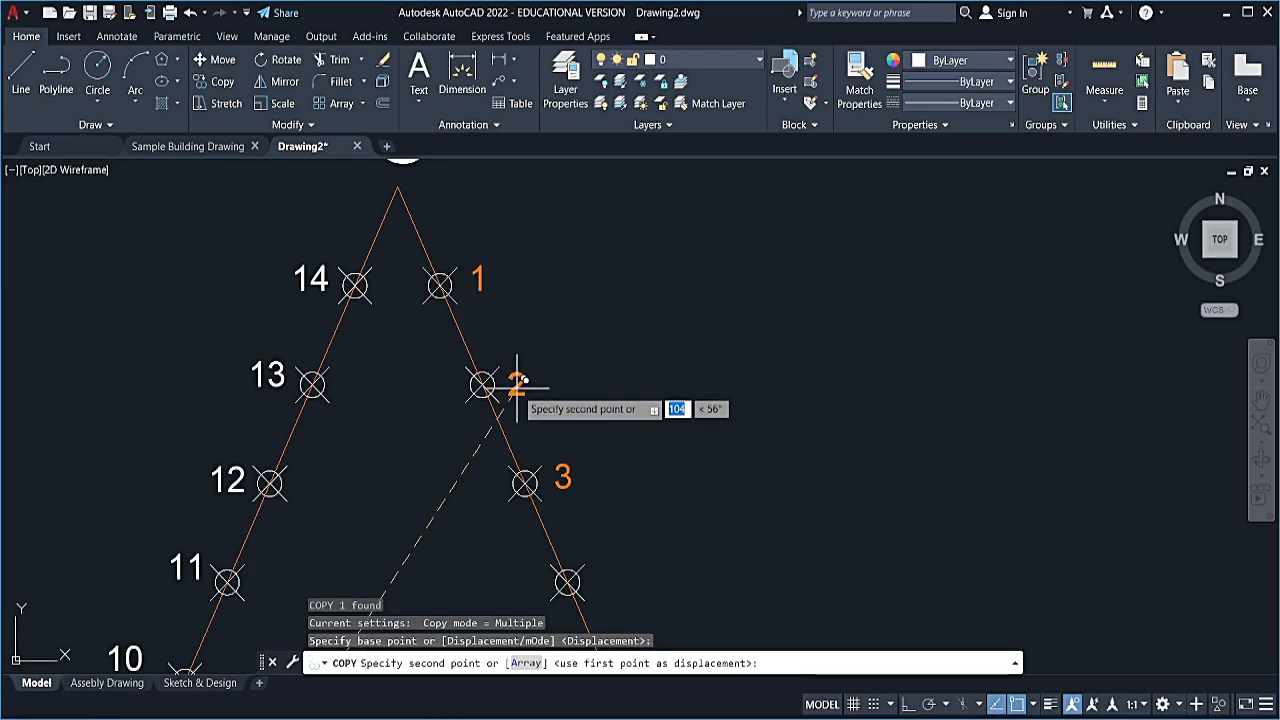
left_click(516, 379)
key("Escape")
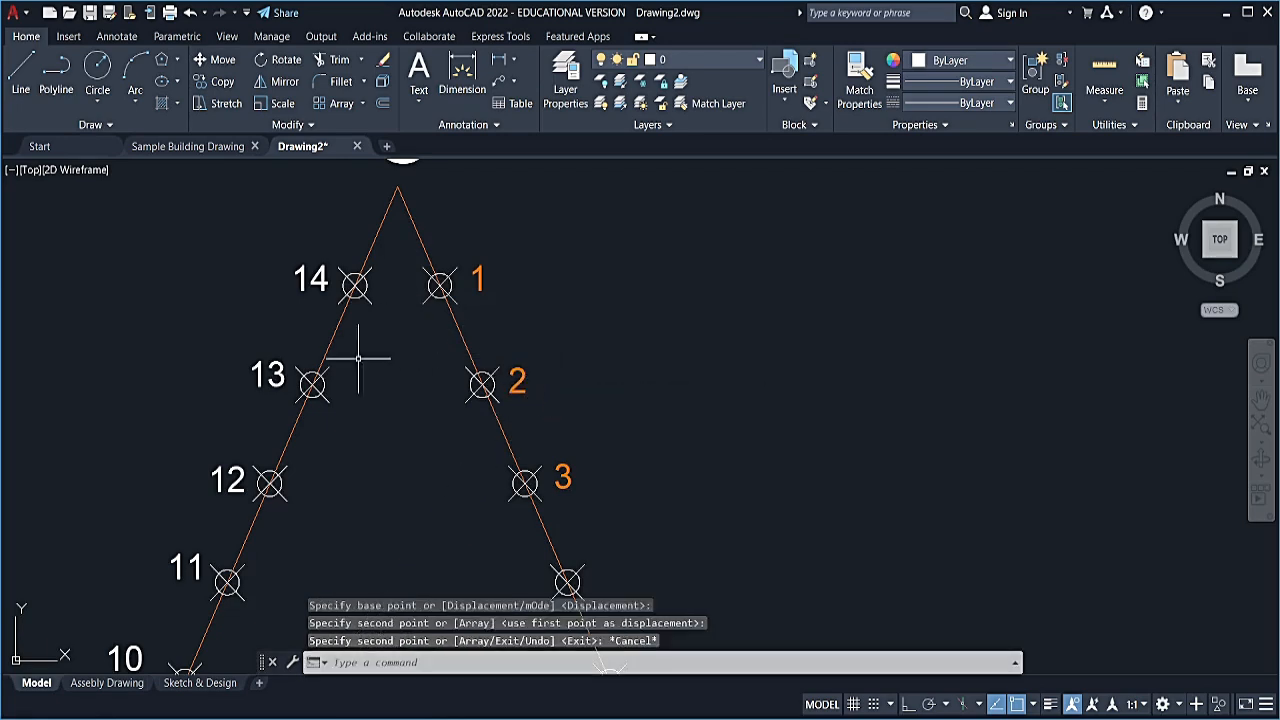
- Copy label 13 from side AC to just outside the first division point above B on side CB, and turn object snap off
left_click(268, 378)
type("co")
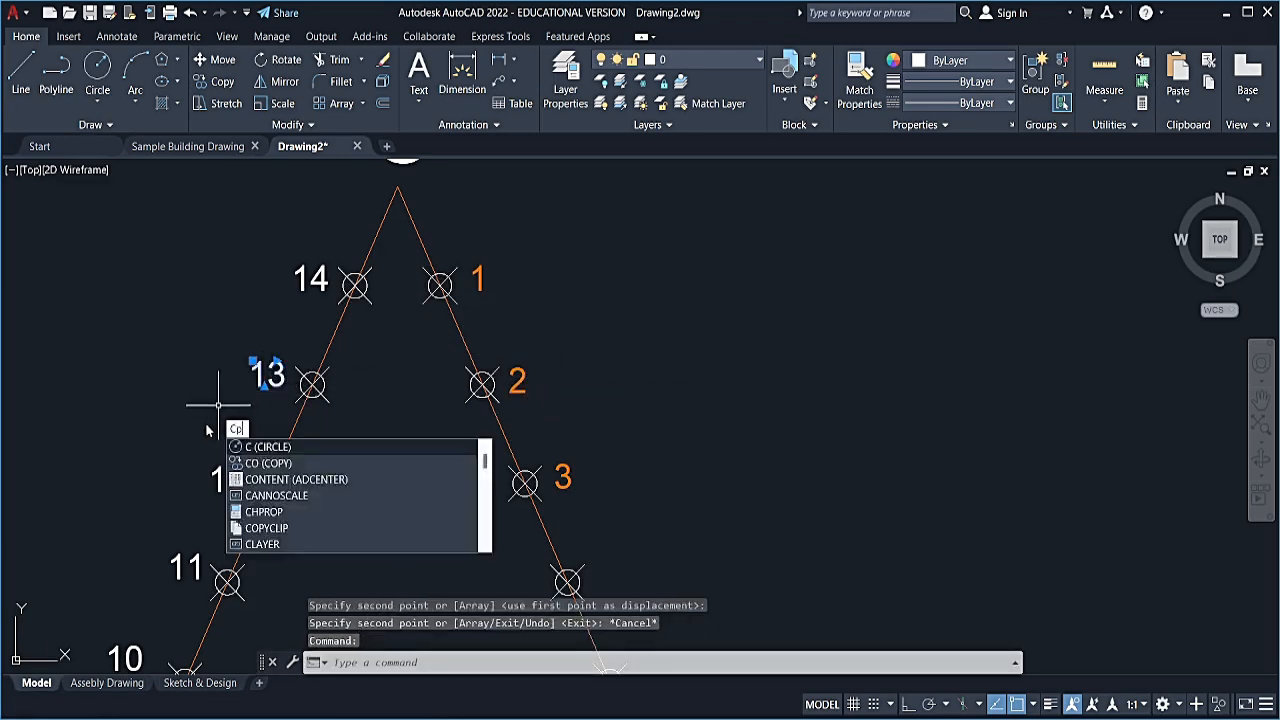
key("Return")
left_click(254, 387)
scroll(475, 417, "down", 4)
middle_click_drag(579, 631, 580, 387)
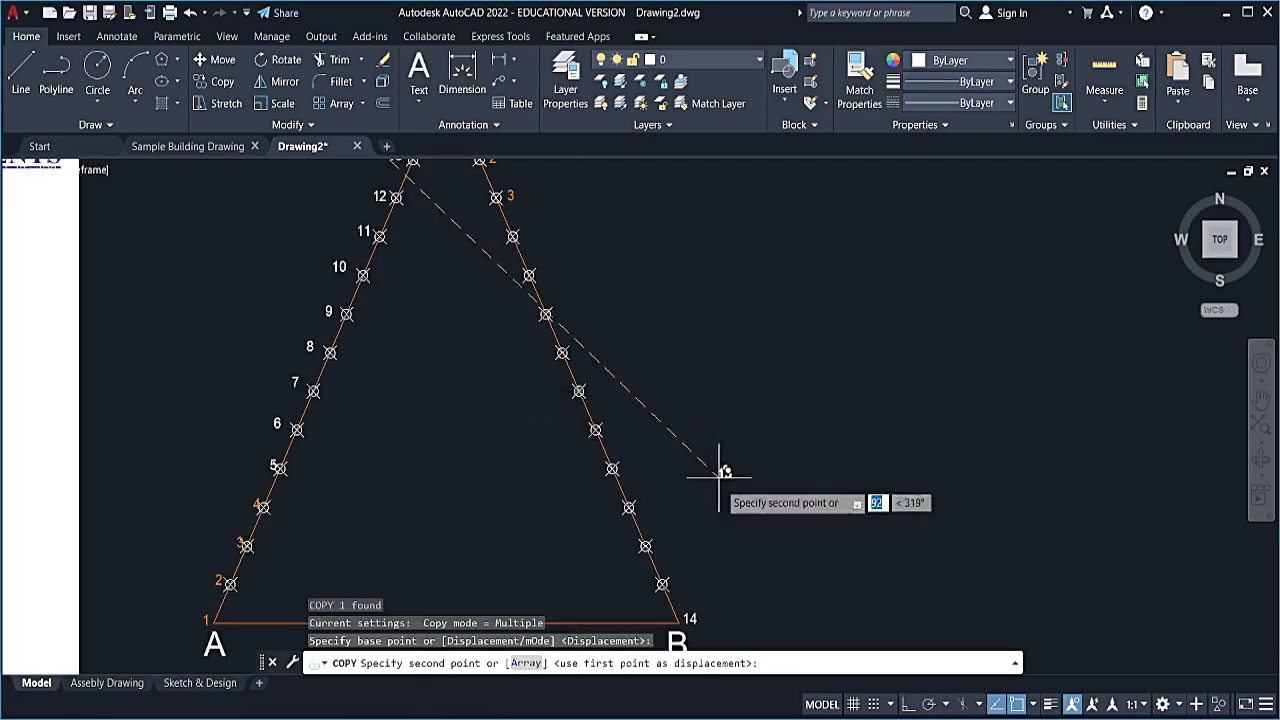
left_click(672, 583)
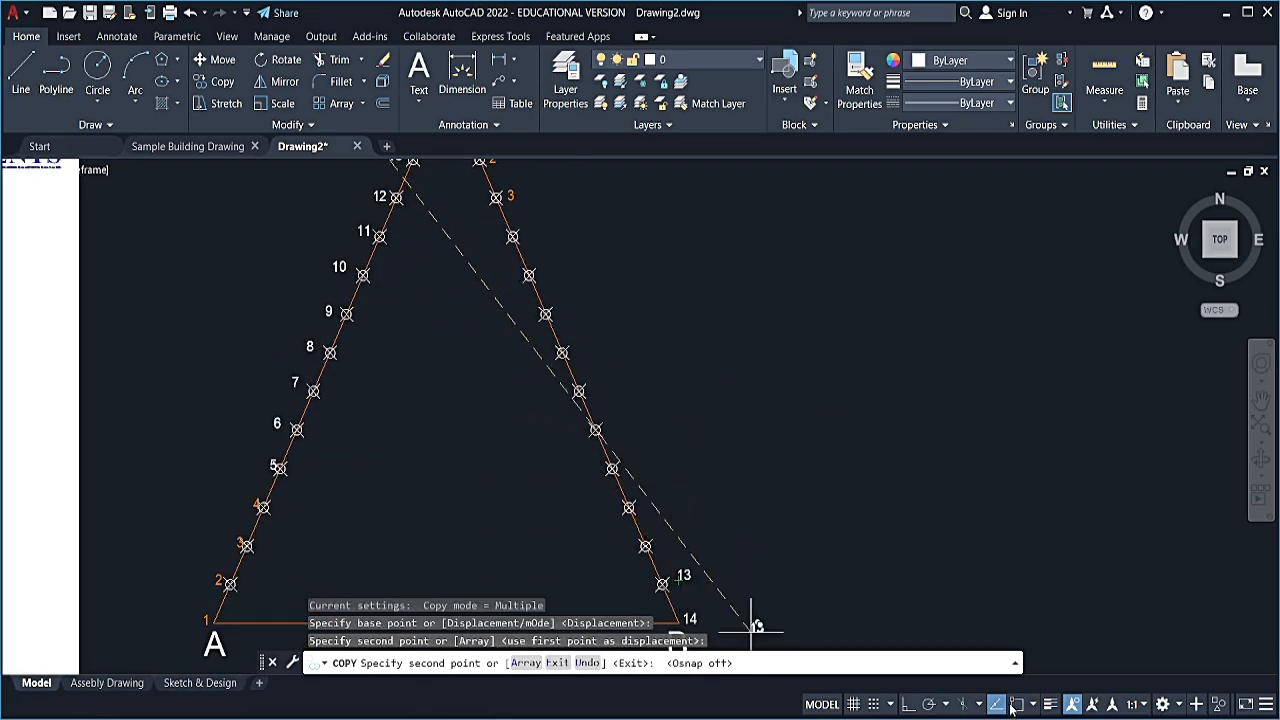
key("Escape")
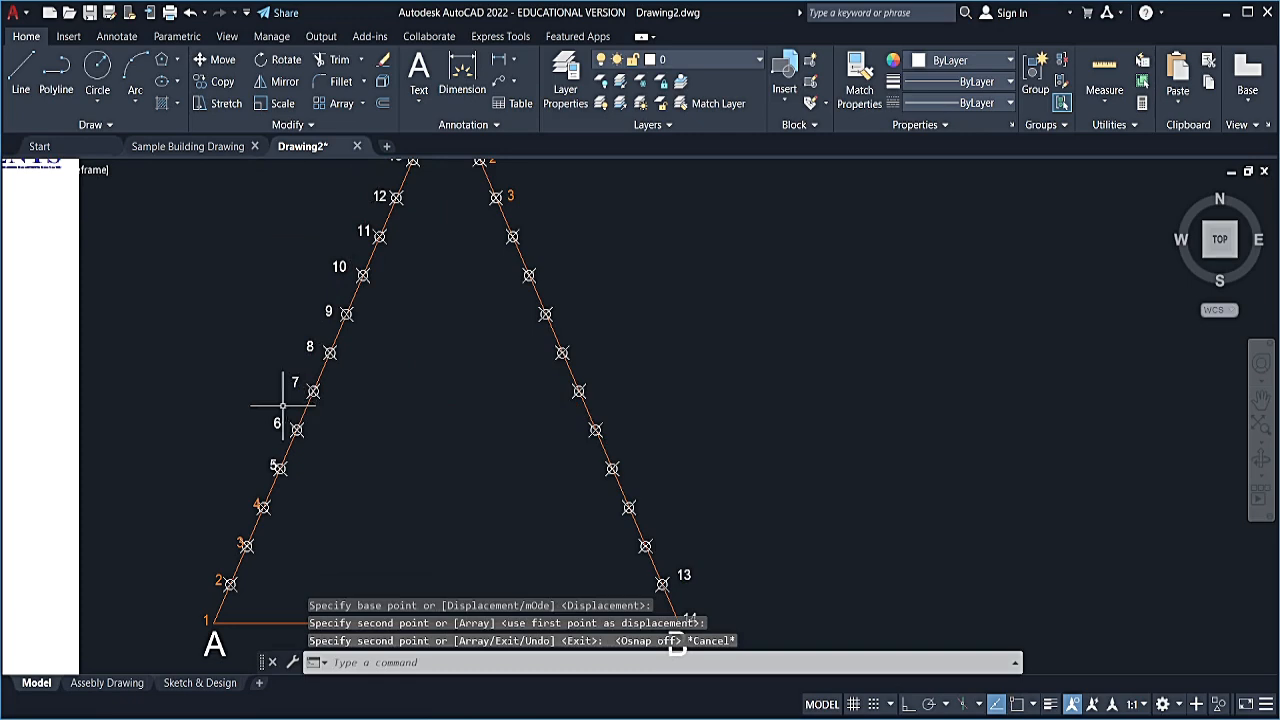
- Copy label 4 from side AC to the outer side of the fourth division point below C on side CB
left_click(258, 498)
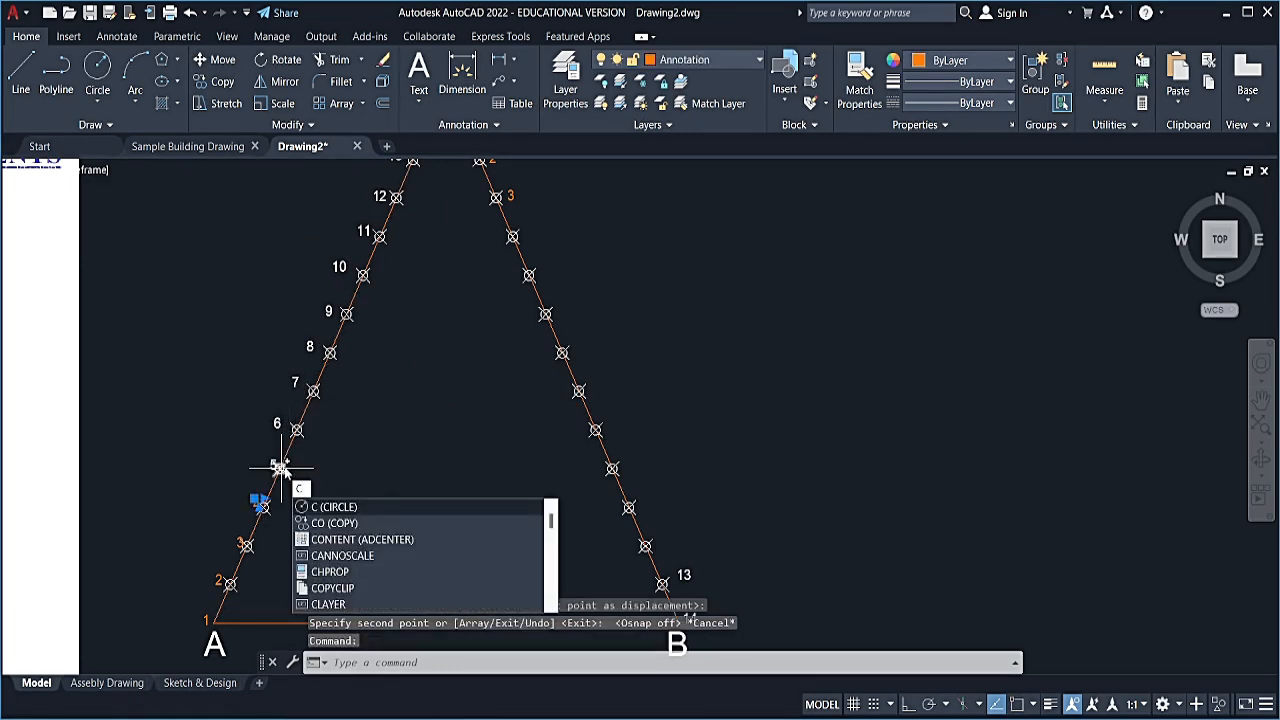
key("Return")
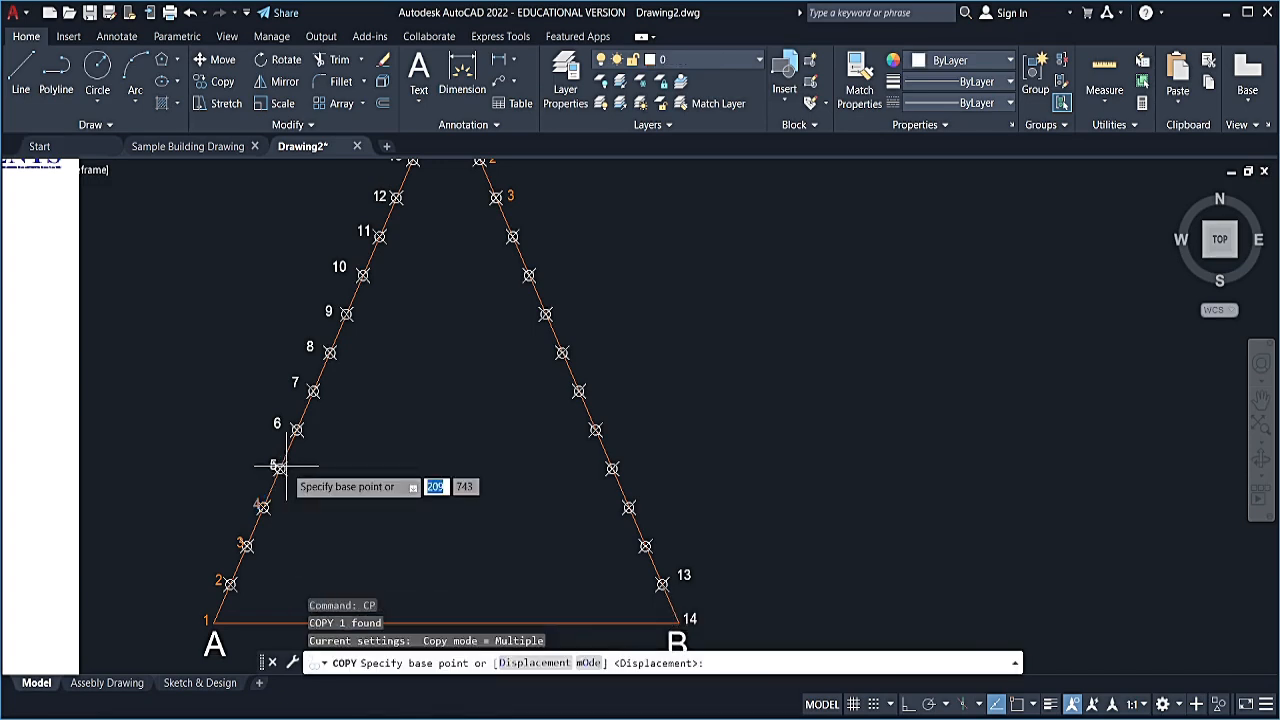
left_click(279, 468)
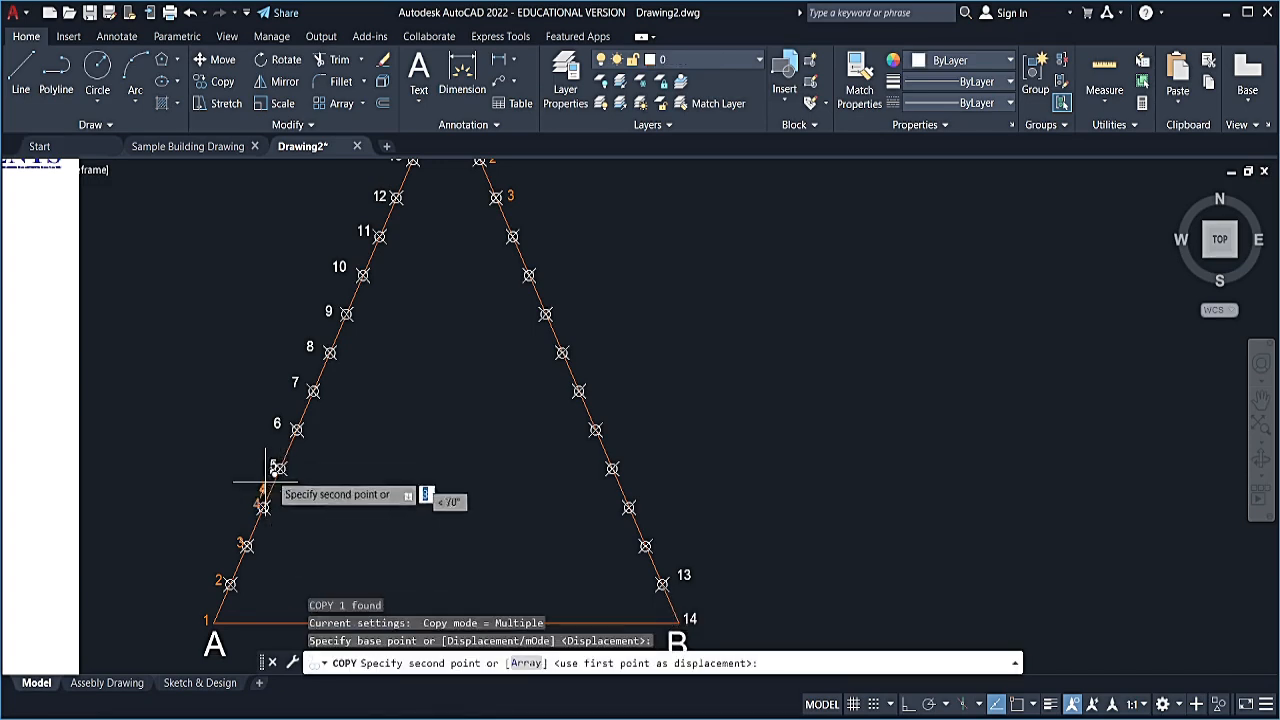
left_click(530, 214)
key("Return")
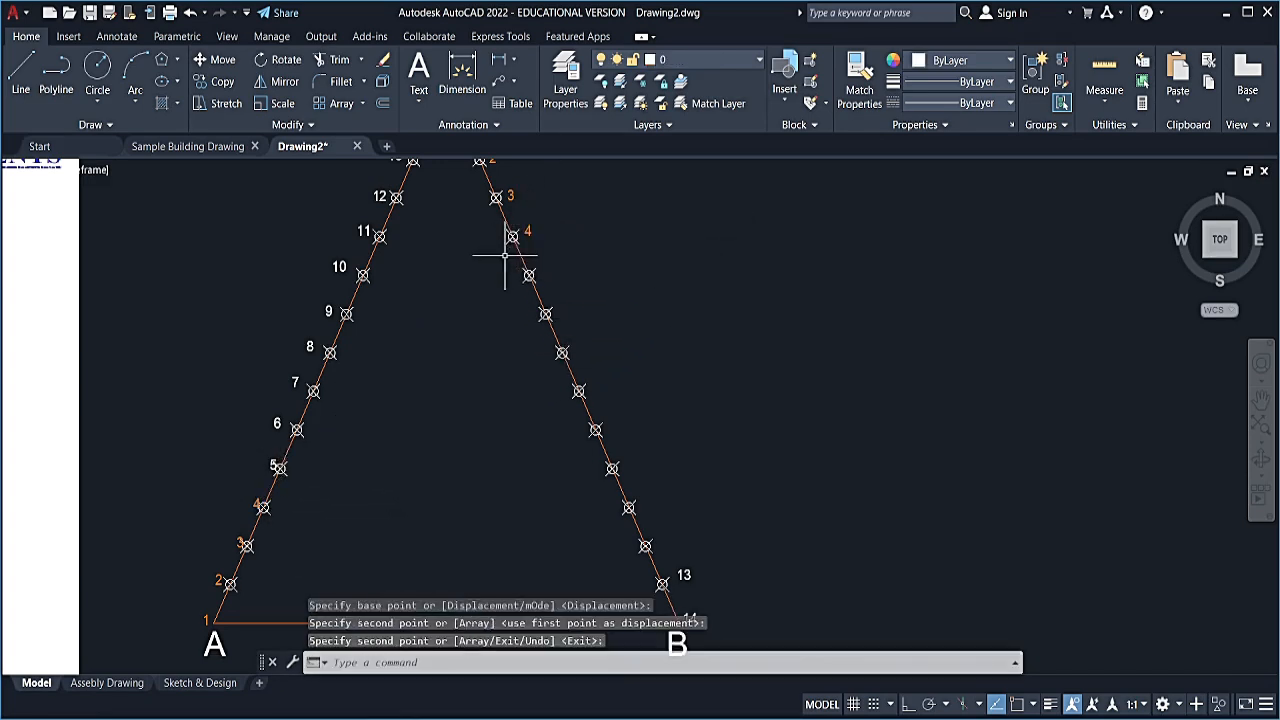
- Copy label 5 from side AC to the outer side of the fifth division point below C on side CB
left_click(271, 465)
key("Return")
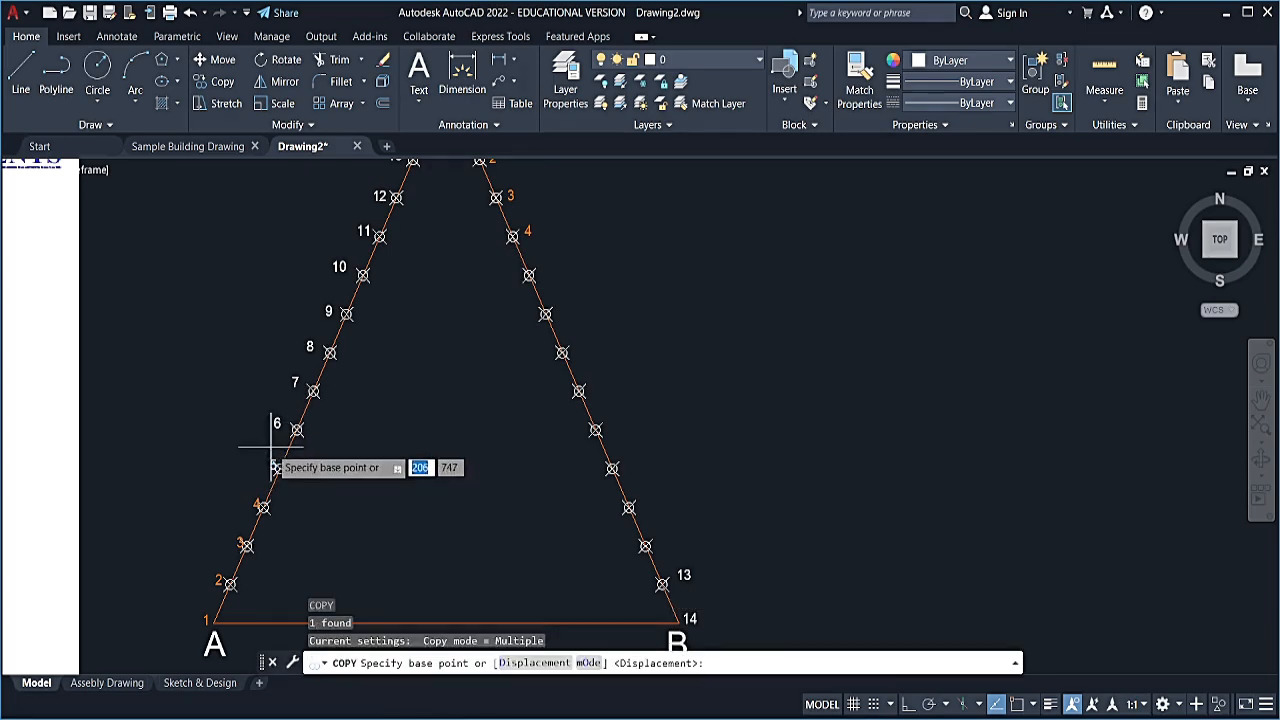
left_click(268, 455)
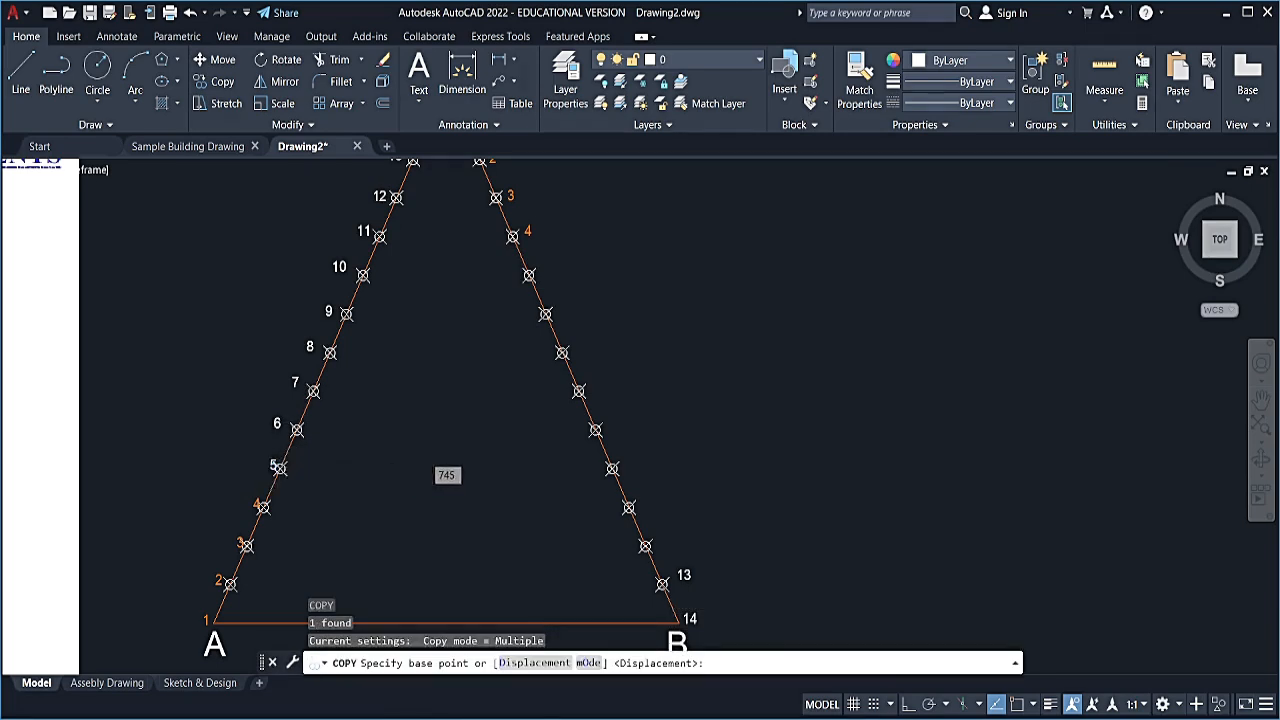
left_click(538, 266)
key("Return")
- Copy label 6 from side AC to the outer side of the sixth division point below C on side CB
left_click(278, 424)
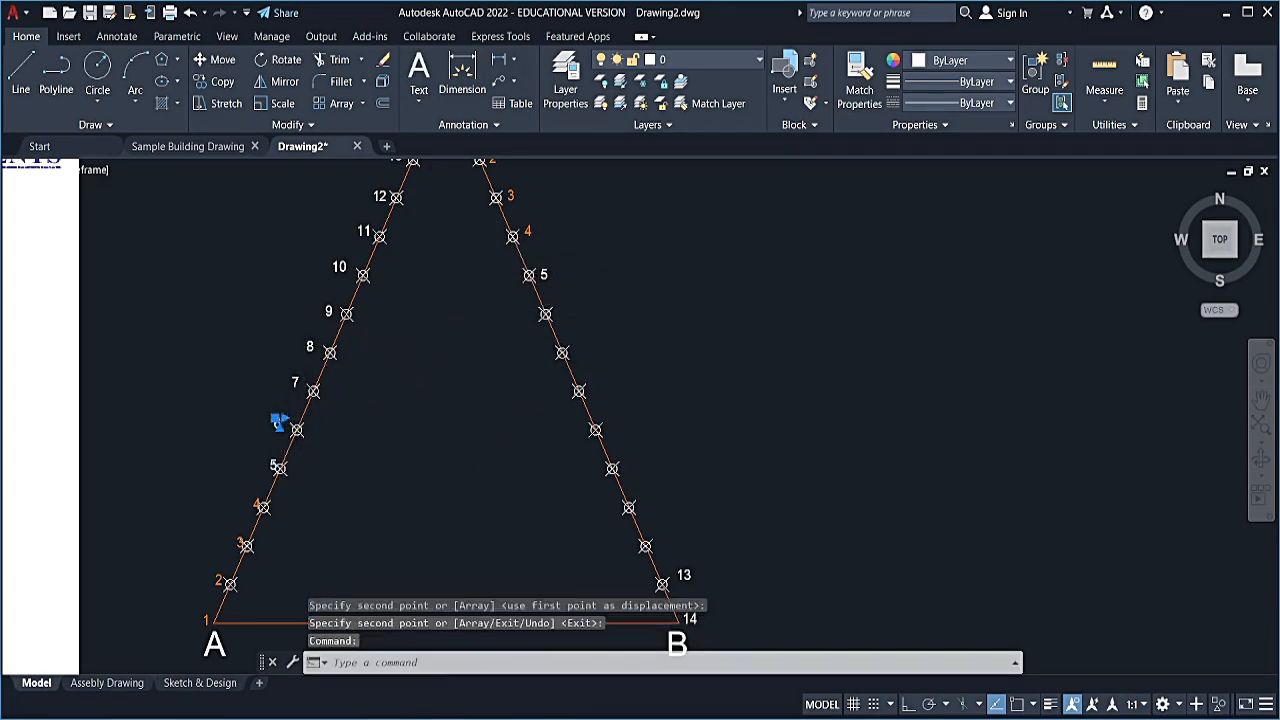
key("Return")
left_click(284, 419)
left_click(568, 305)
key("Return")
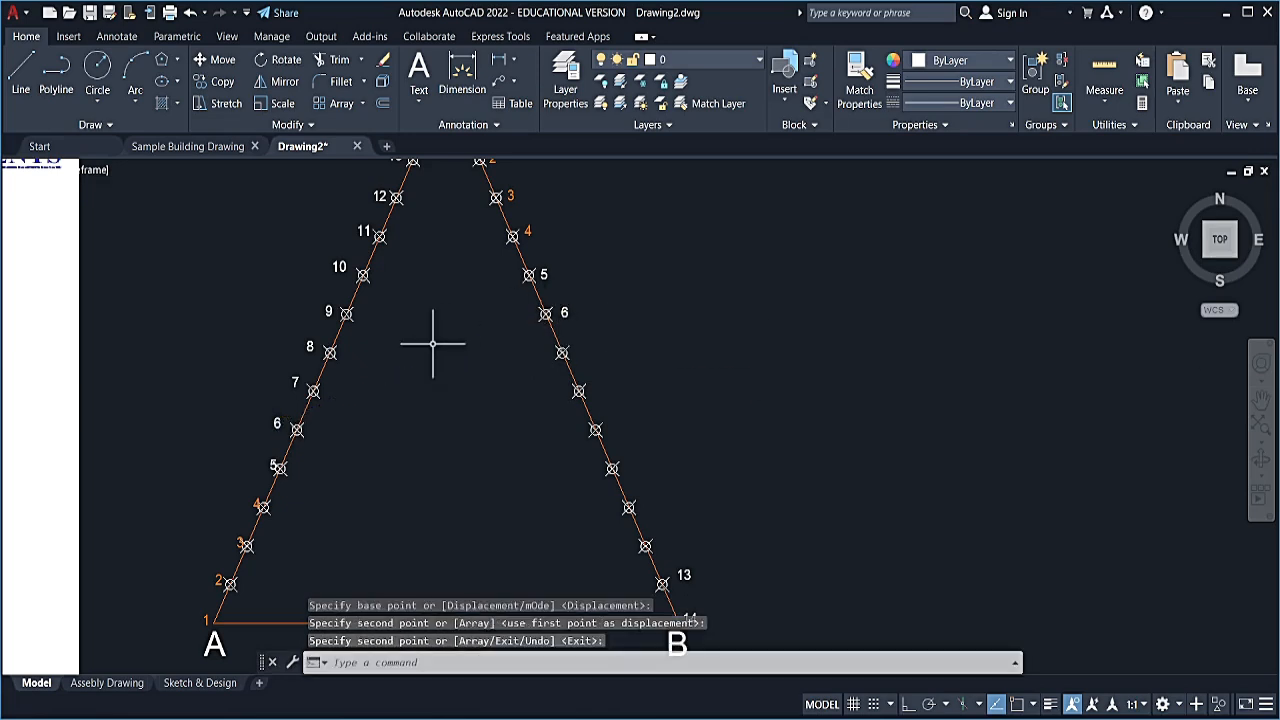
- Copy label 7 from side AC to the outer side of the seventh division point below C on side CB
left_click(297, 382)
key("Return")
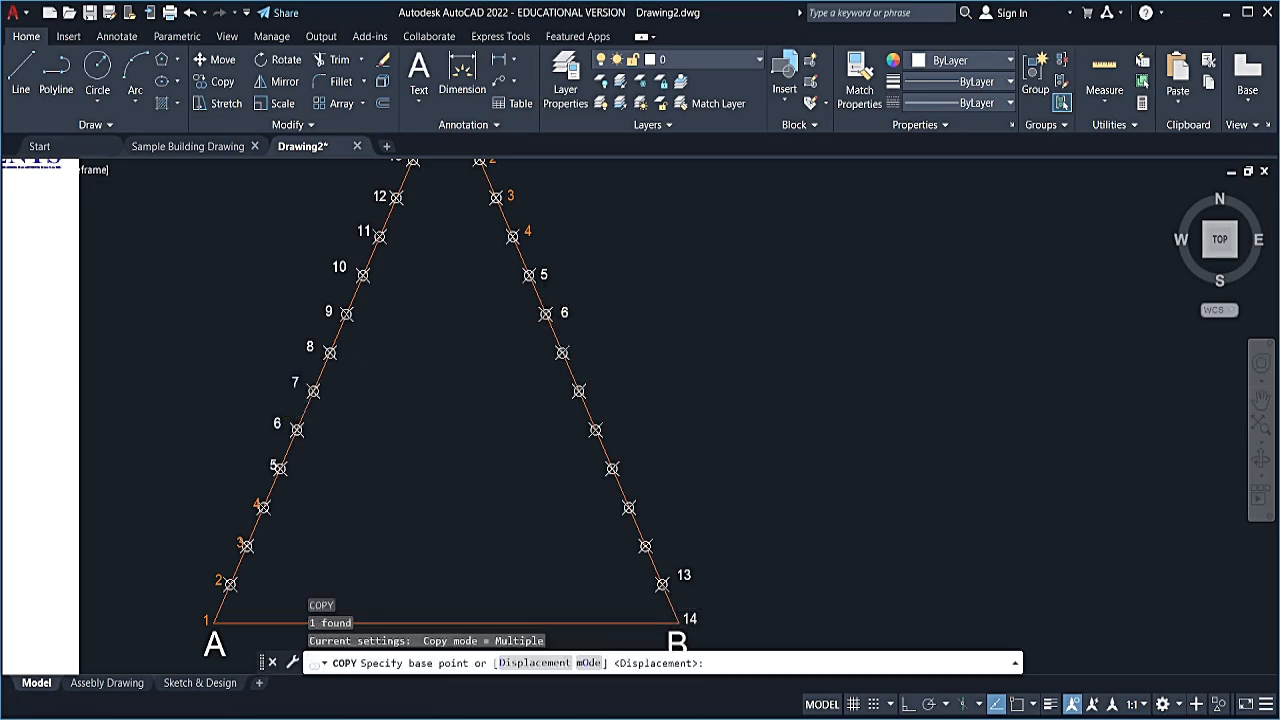
left_click(300, 379)
left_click(581, 347)
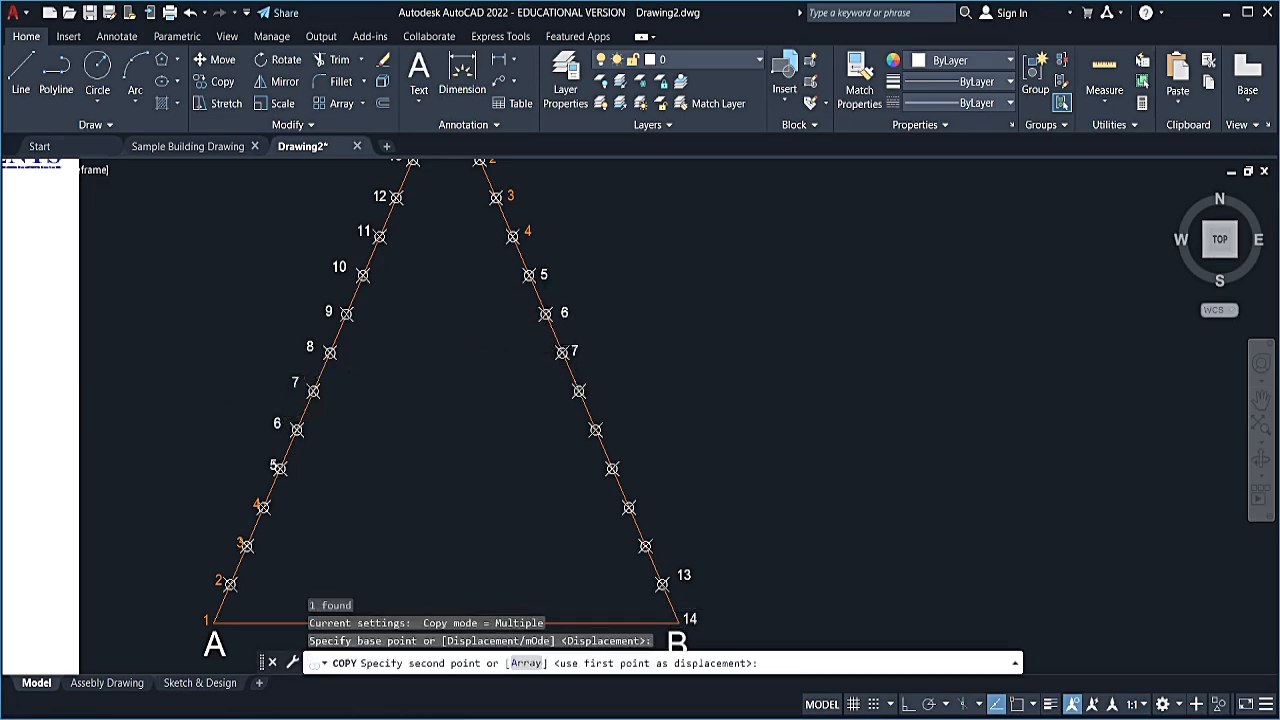
key("Return")
- Copy label 8 from side AC to the outer side of the eighth division point below C on side CB
left_click(310, 347)
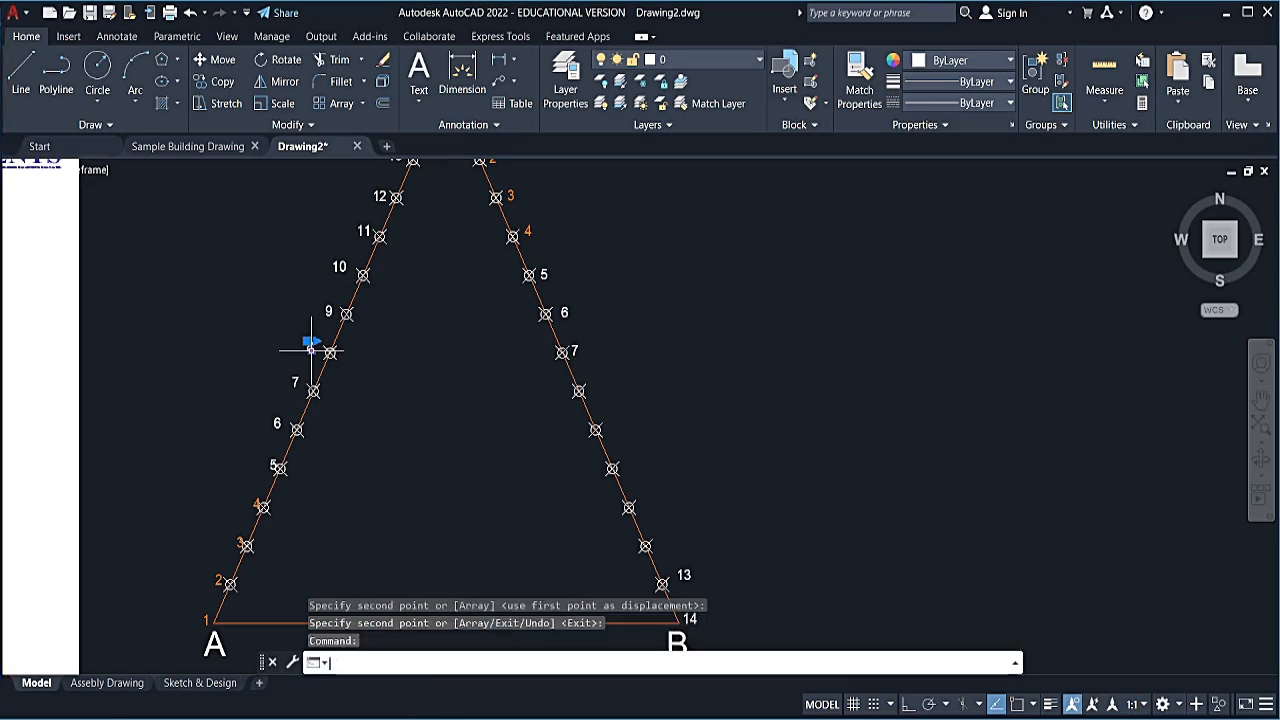
key("Return")
left_click(310, 346)
left_click(593, 383)
key("Return")
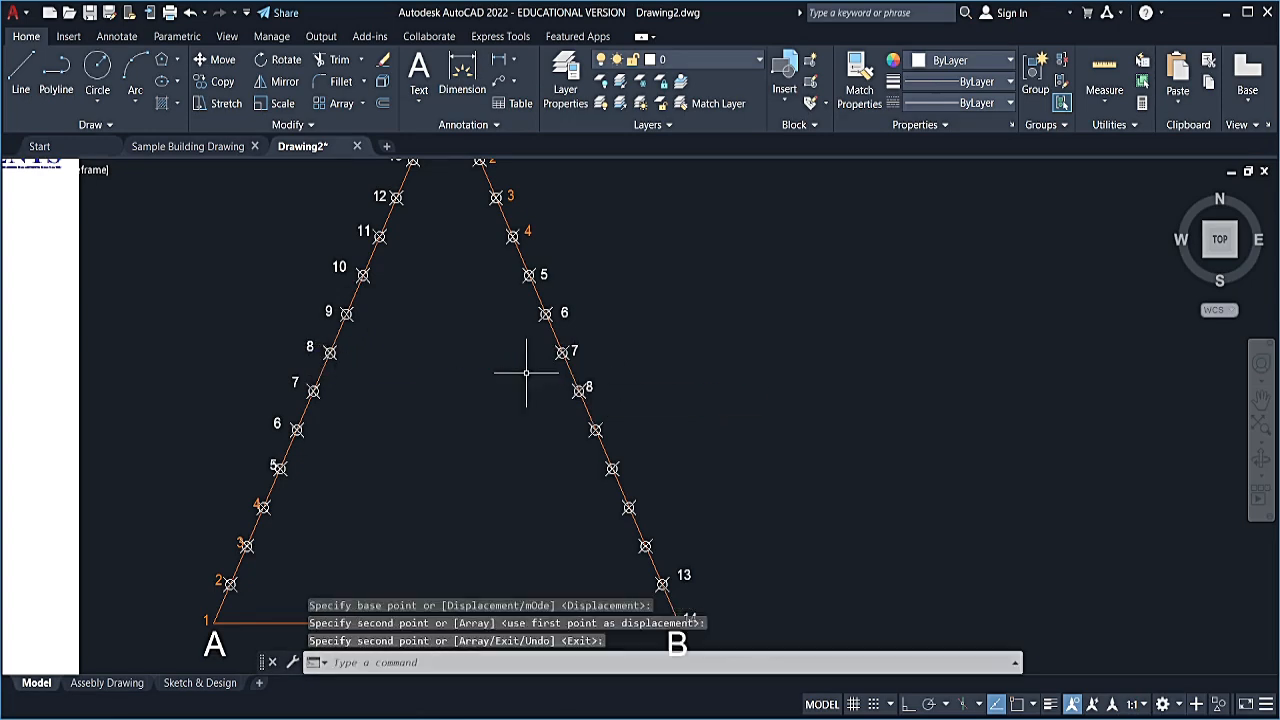
- Copy label 9 from side AC to the outer side of the ninth division point below C on side CB
left_click(328, 311)
key("Return")
left_click(330, 312)
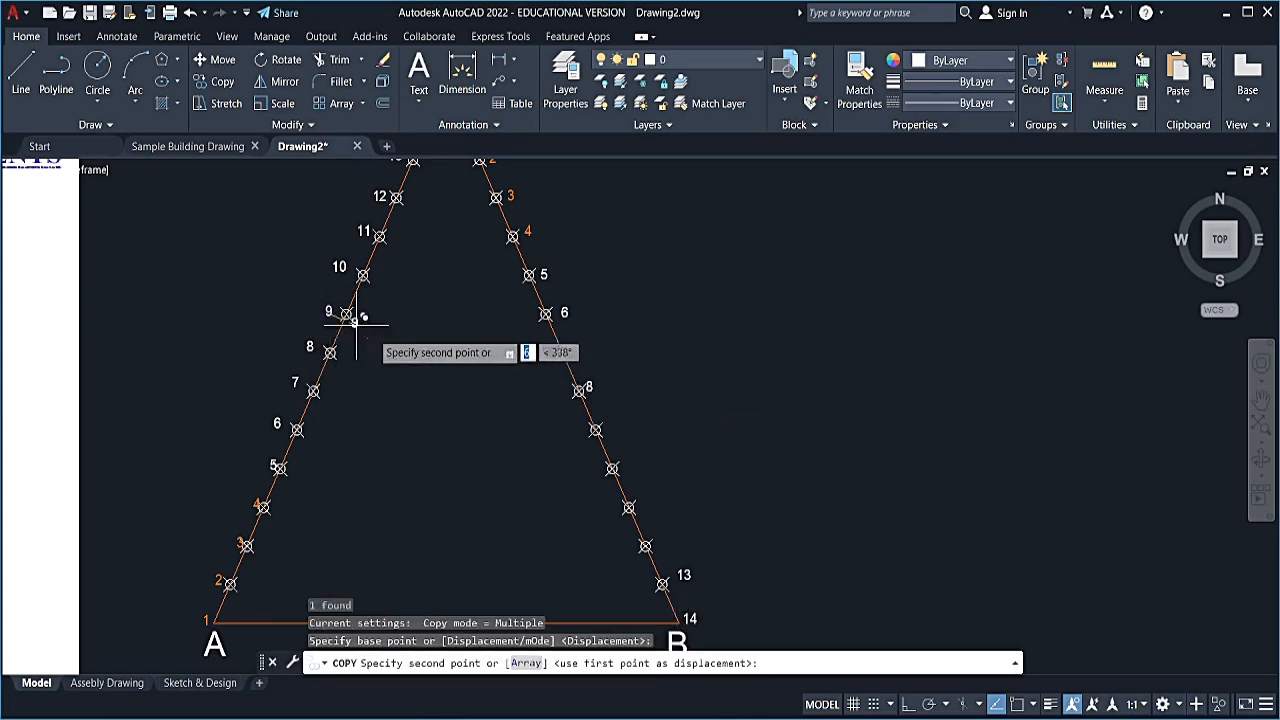
left_click(611, 427)
key("Return")
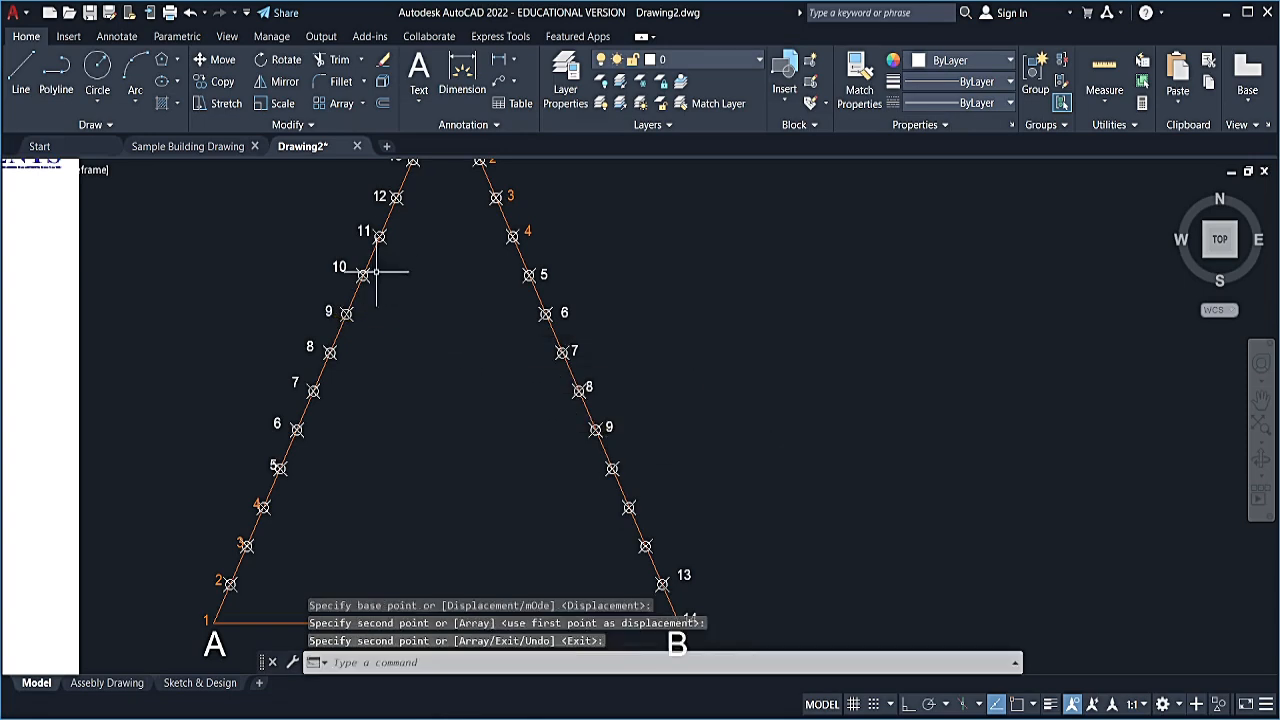
- Copy label 10 from side AC to the outer side of the tenth division point below C on side CB
left_click(347, 268)
key("Return")
left_click(342, 267)
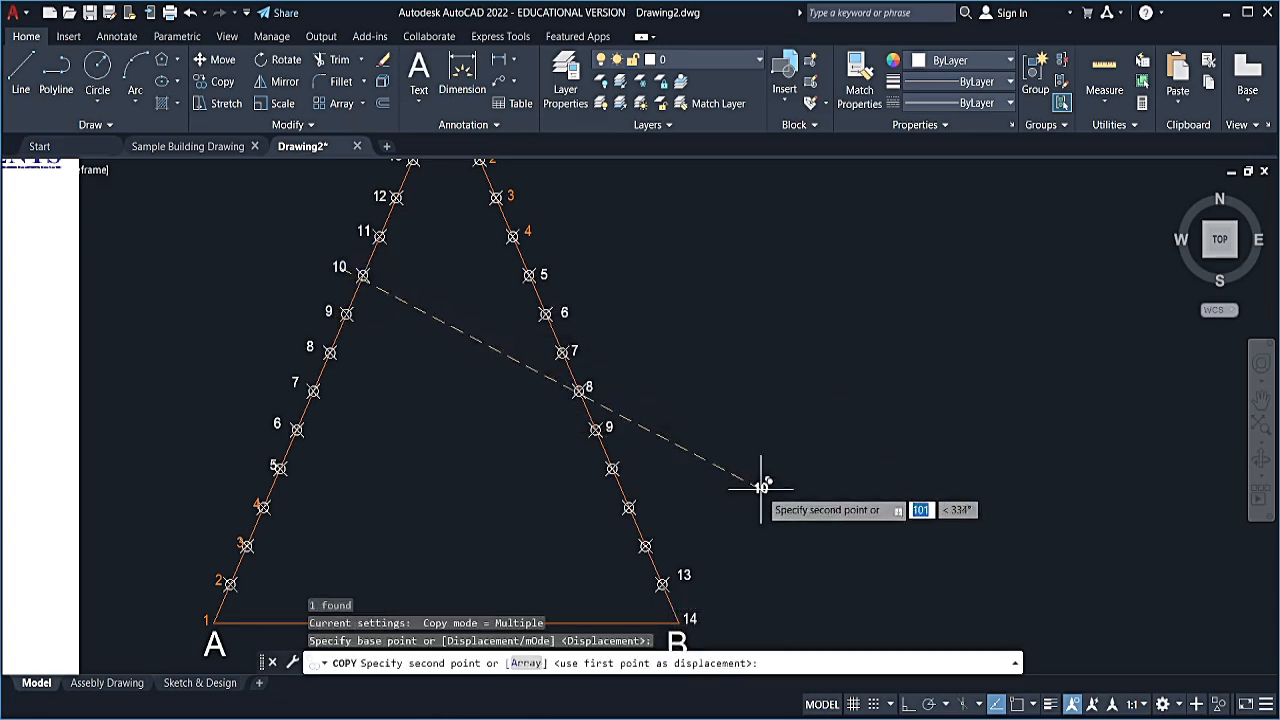
left_click(633, 460)
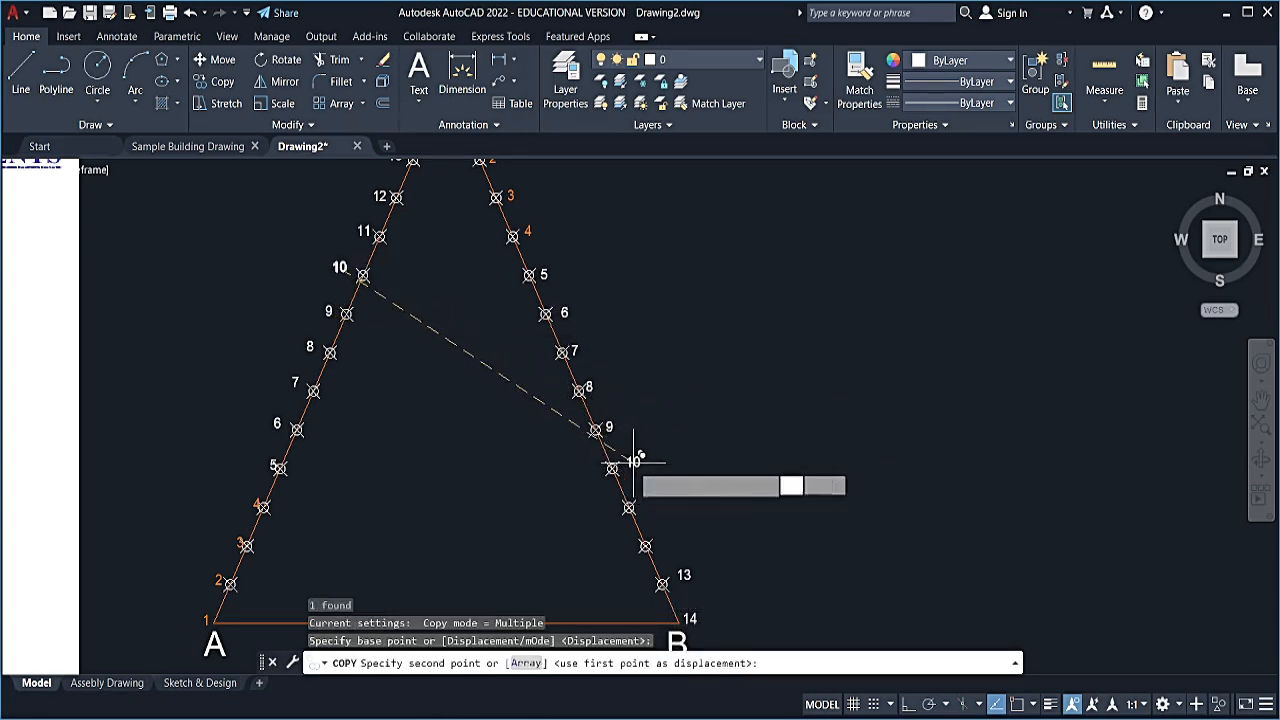
key("Return")
- Copy label 11 from side AC to the outer side of the eleventh division point below C on side CB
left_click(366, 230)
key("Return")
left_click(366, 231)
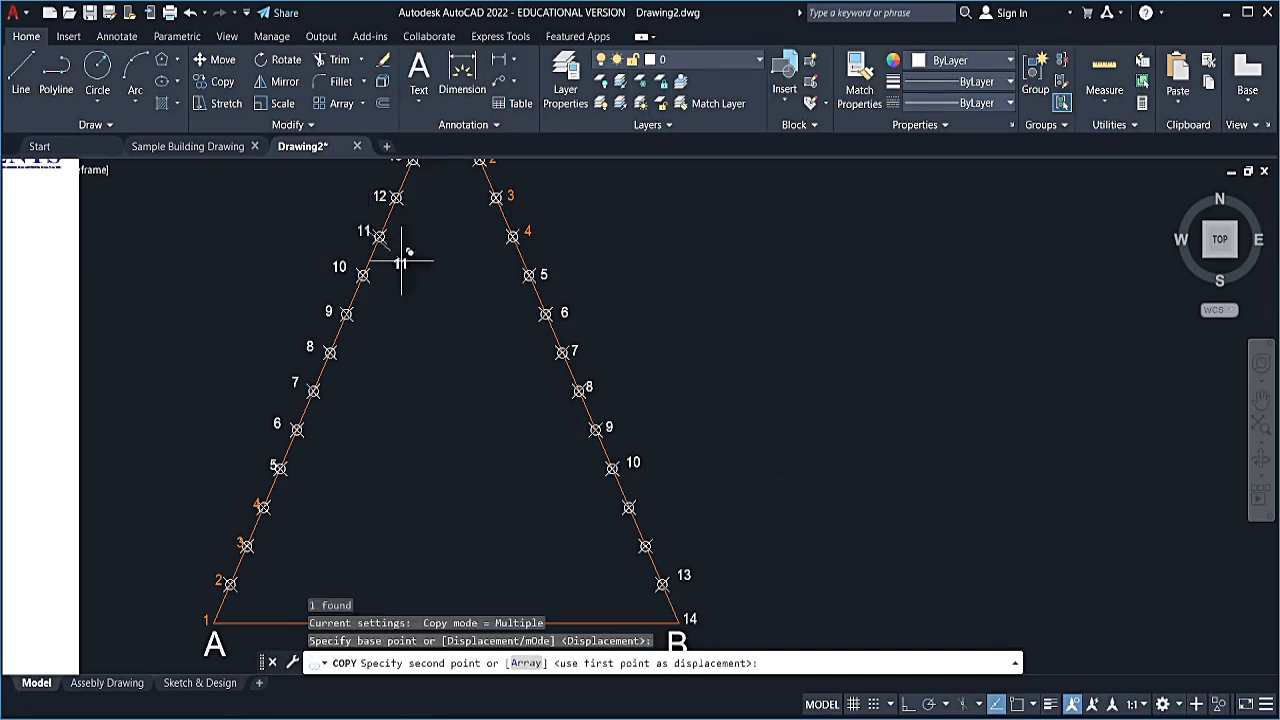
left_click(646, 500)
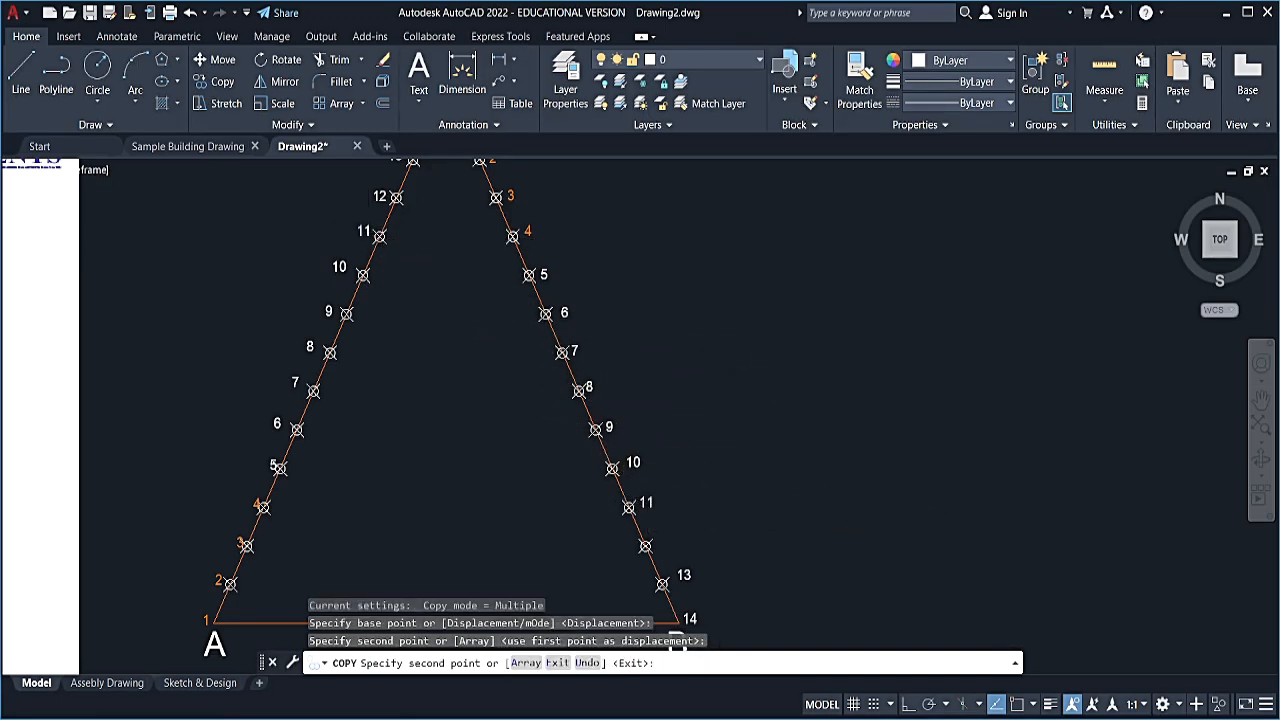
key("Return")
- Copy label 12 from side AC to just outside the remaining unlabelled division point on side CB, between 11 and 13
left_click(380, 196)
key("Return")
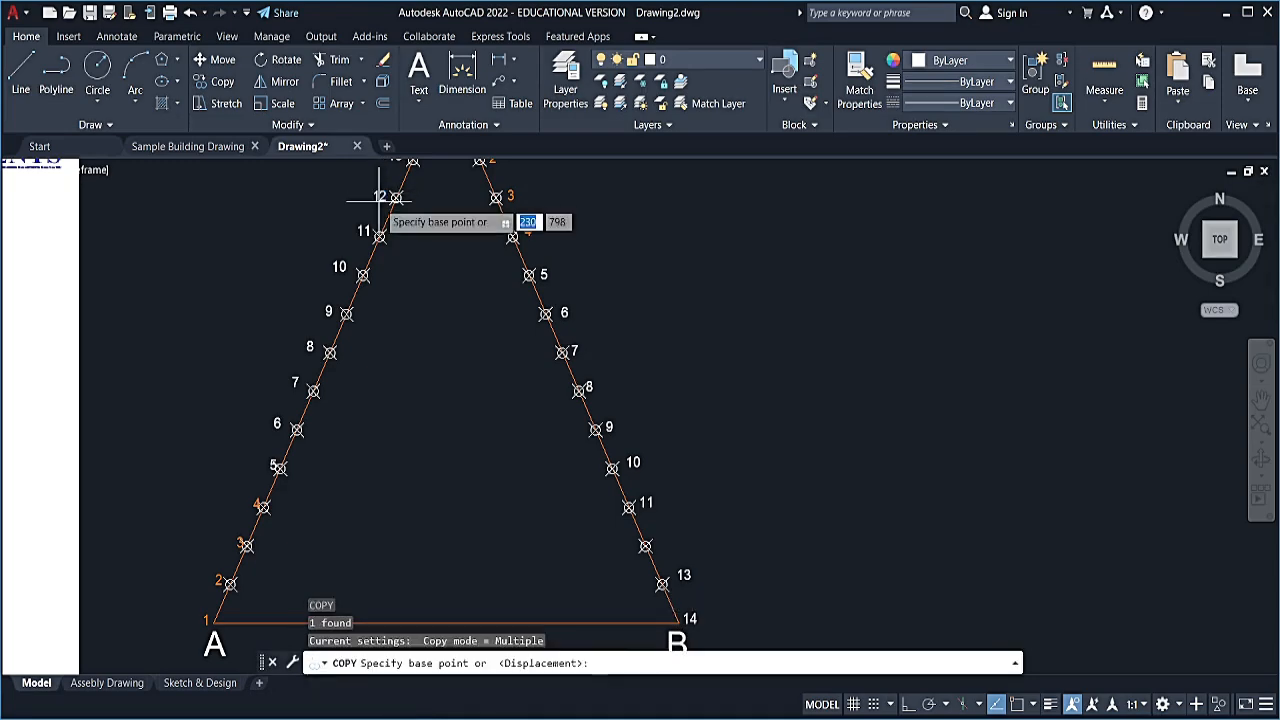
left_click(382, 199)
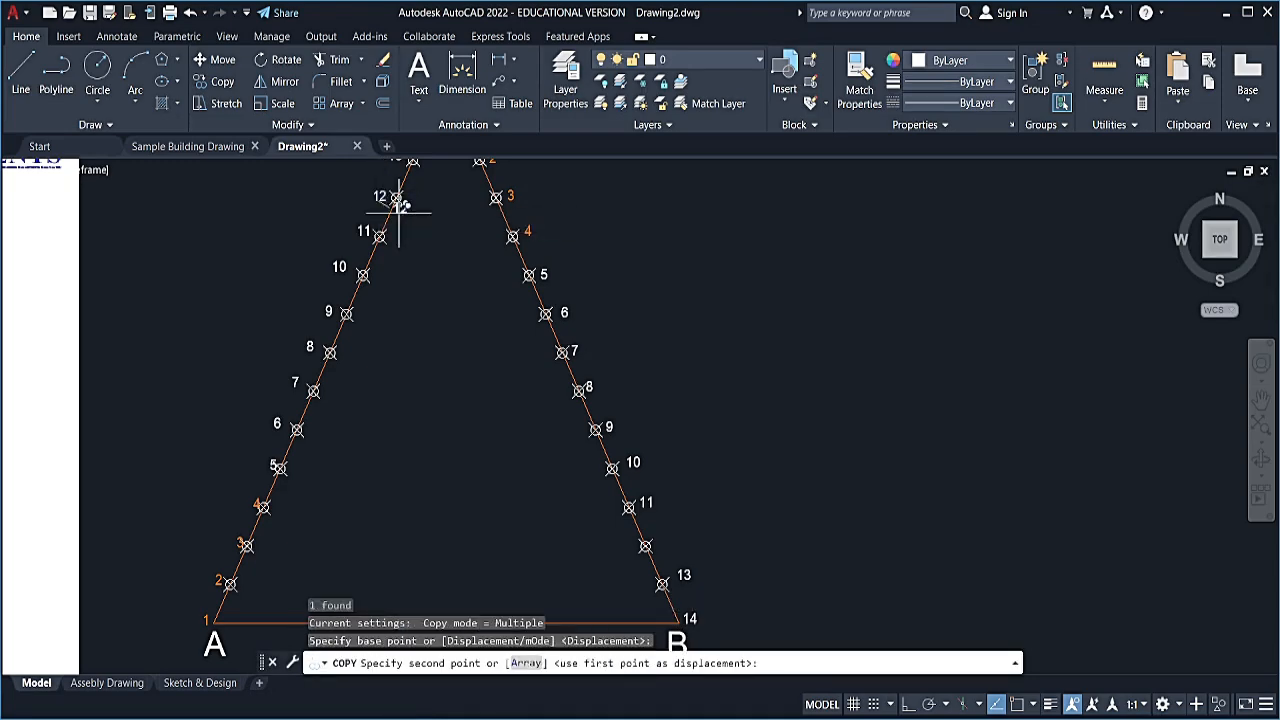
left_click(666, 536)
key("Escape")
- Make the Construction layer current for drawing the tangent lines
scroll(687, 500, "down", 2)
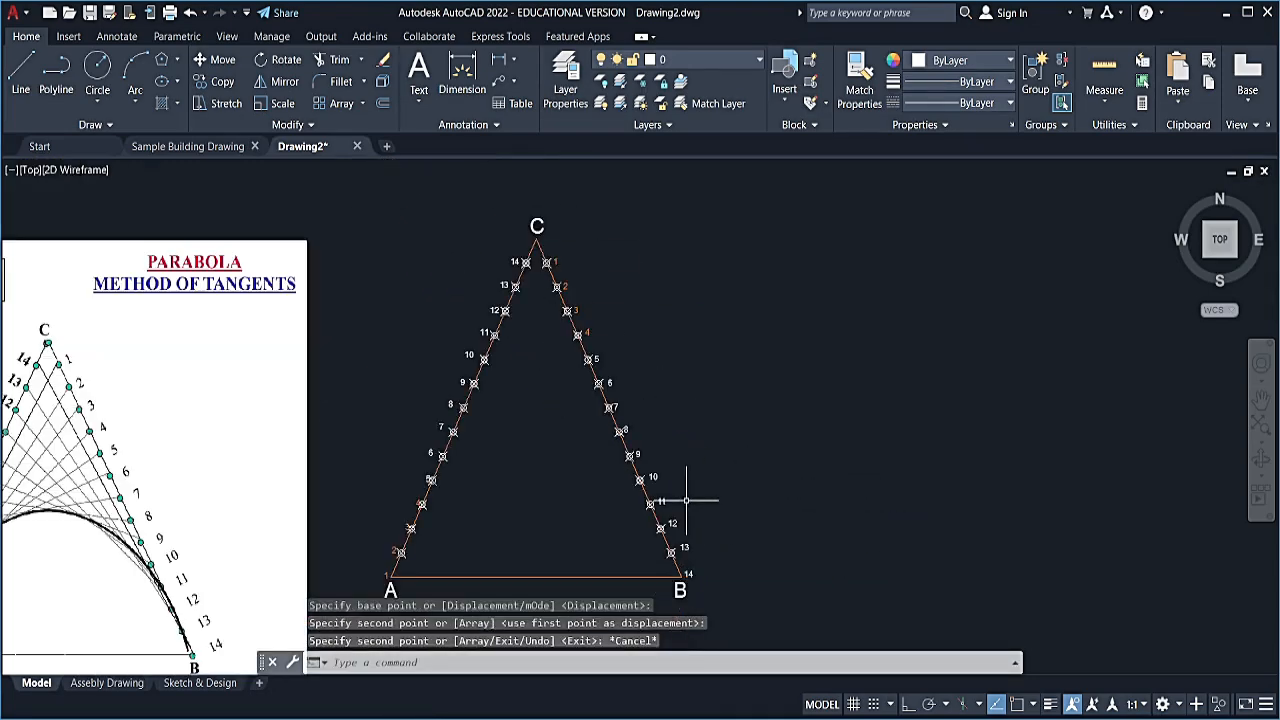
middle_click_drag(689, 487, 706, 449)
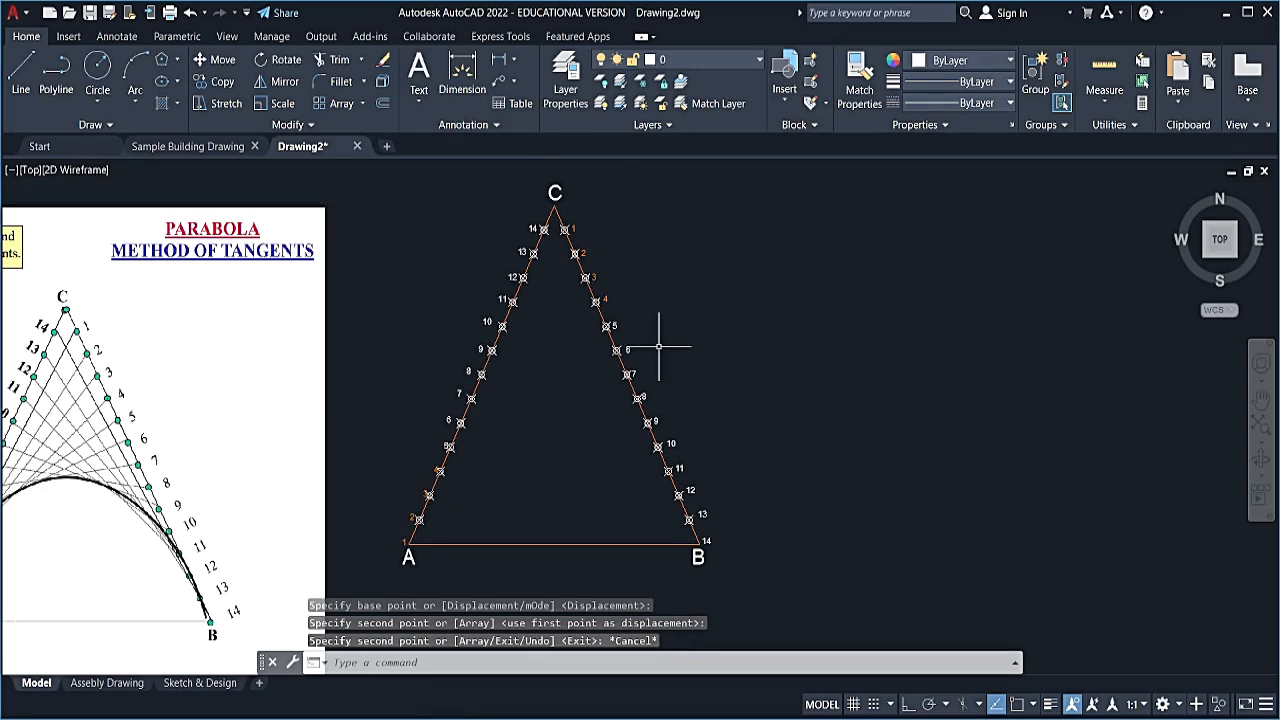
middle_click_drag(700, 324, 785, 354)
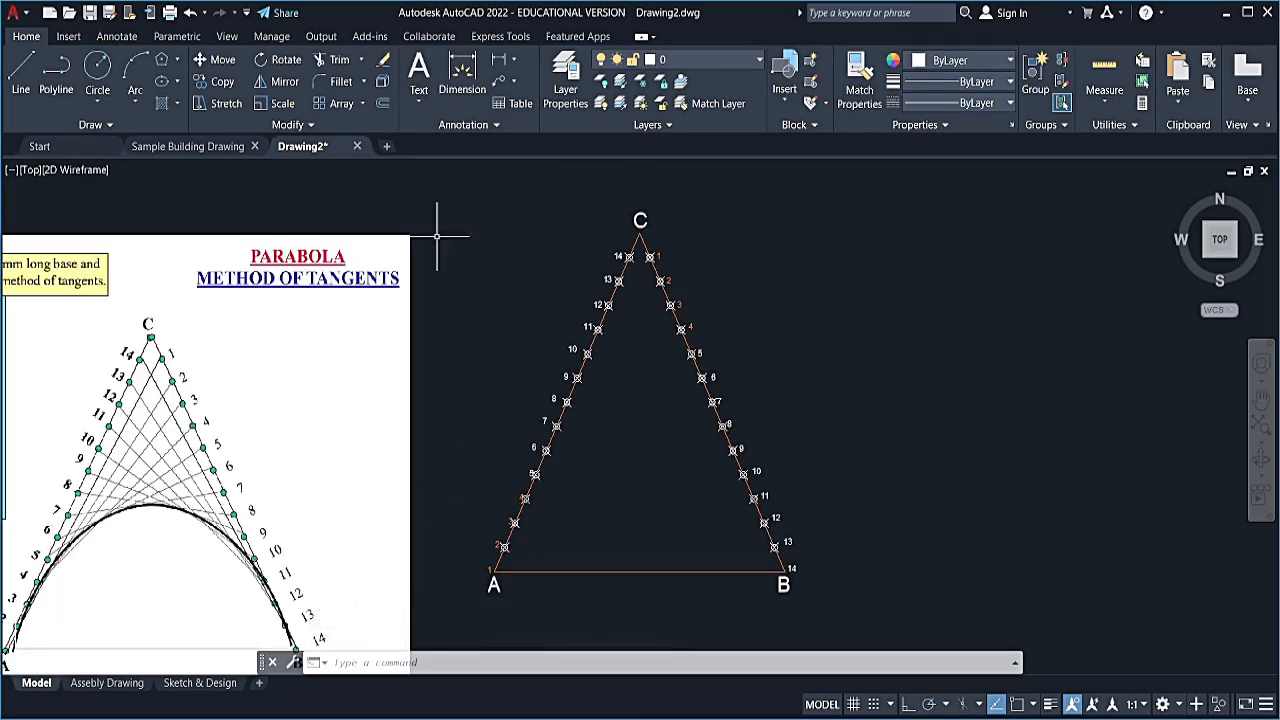
left_click(701, 58)
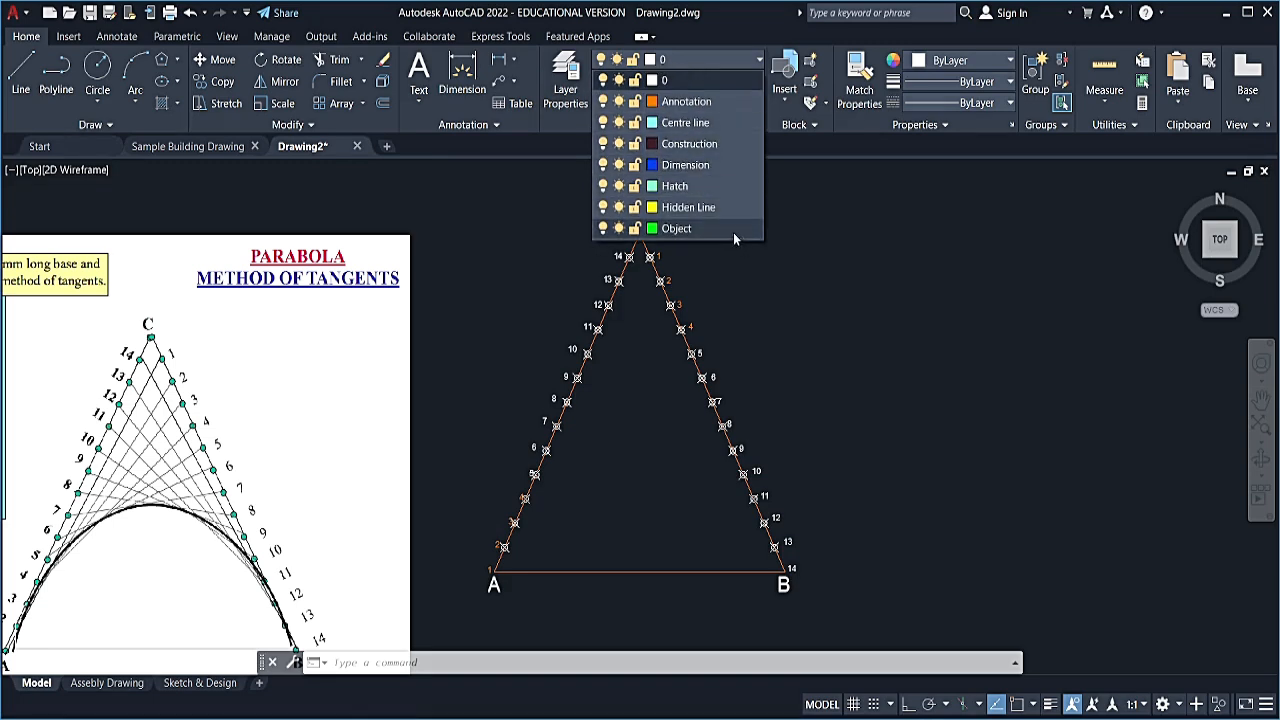
left_click(689, 143)
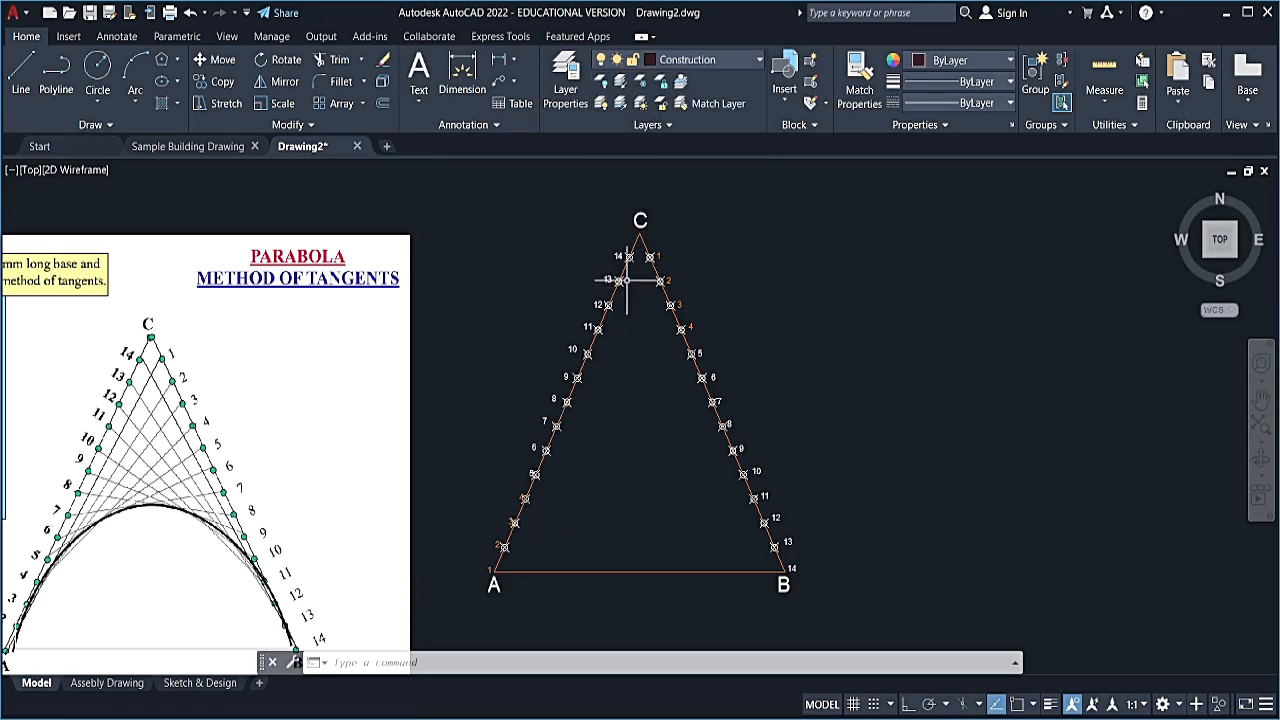
- With object snap on, draw a line from point 1 at corner A to point 1 just below C on side CB
left_click(20, 75)
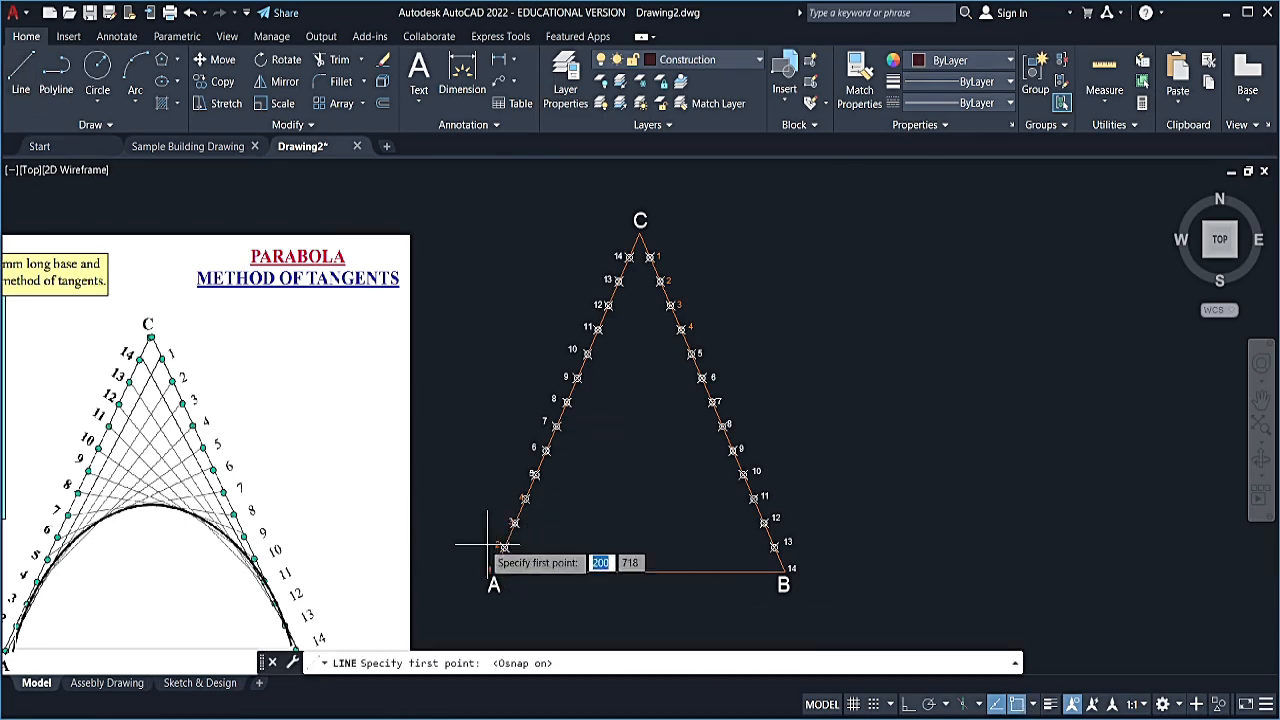
left_click(503, 575)
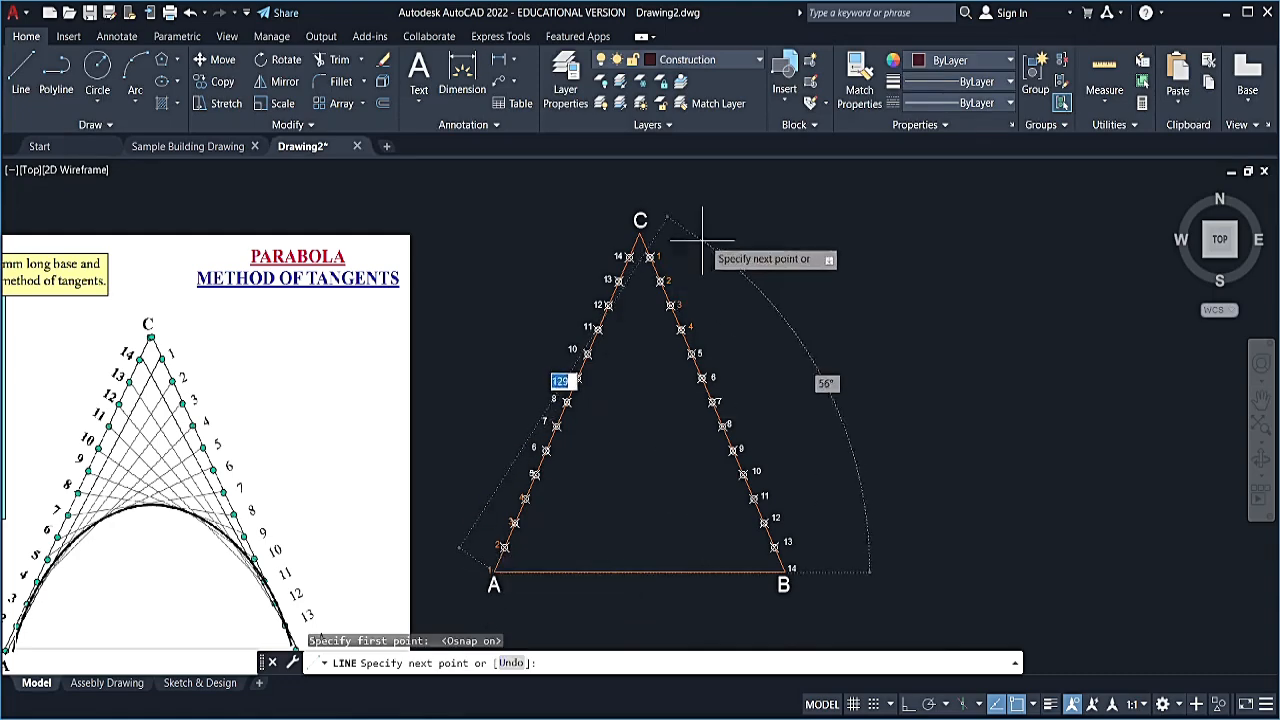
scroll(683, 258, "up", 2)
left_click(597, 256)
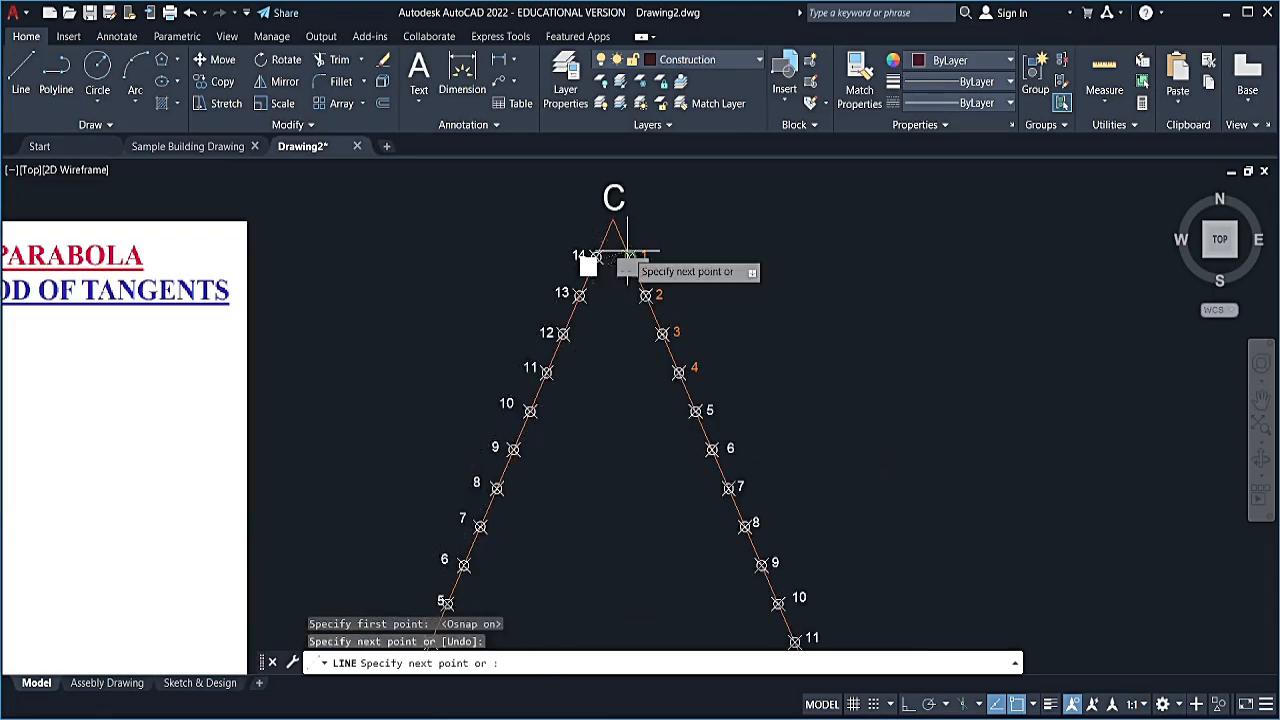
left_click(629, 256)
key("Return")
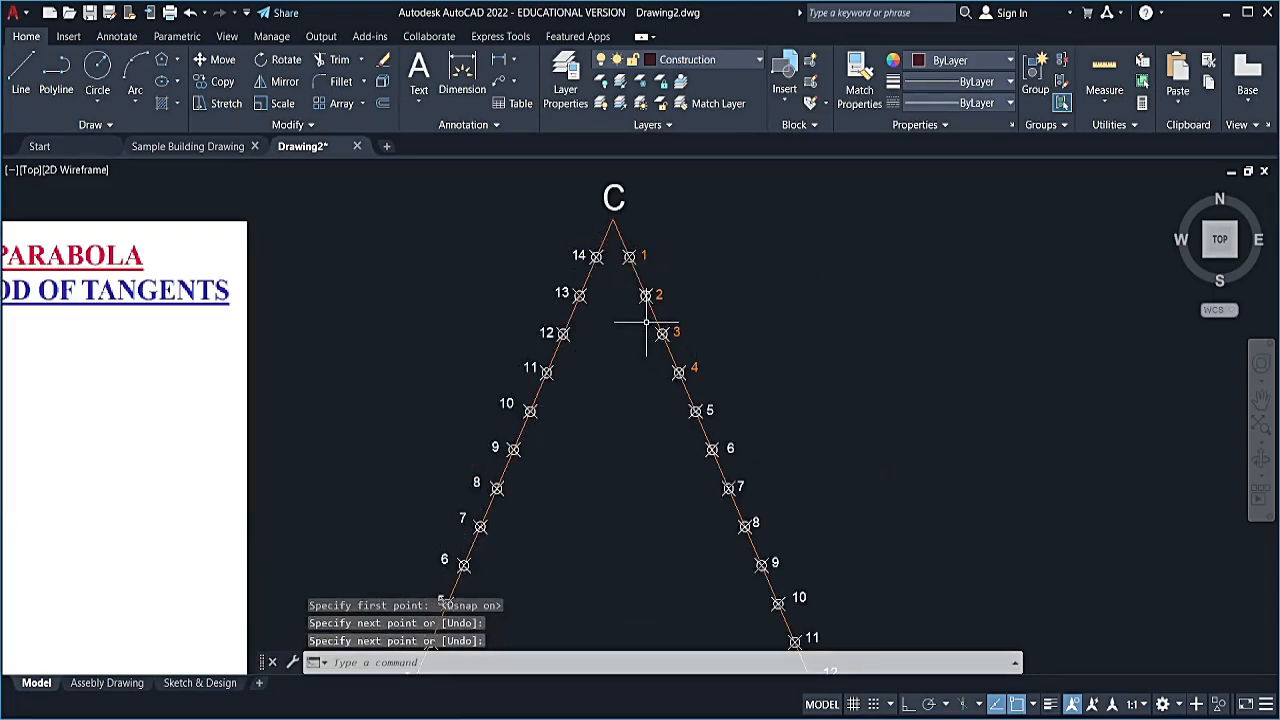
- Draw a line joining point 2 on side AC to point 2 on side CB
key("Return")
scroll(643, 314, "down", 2)
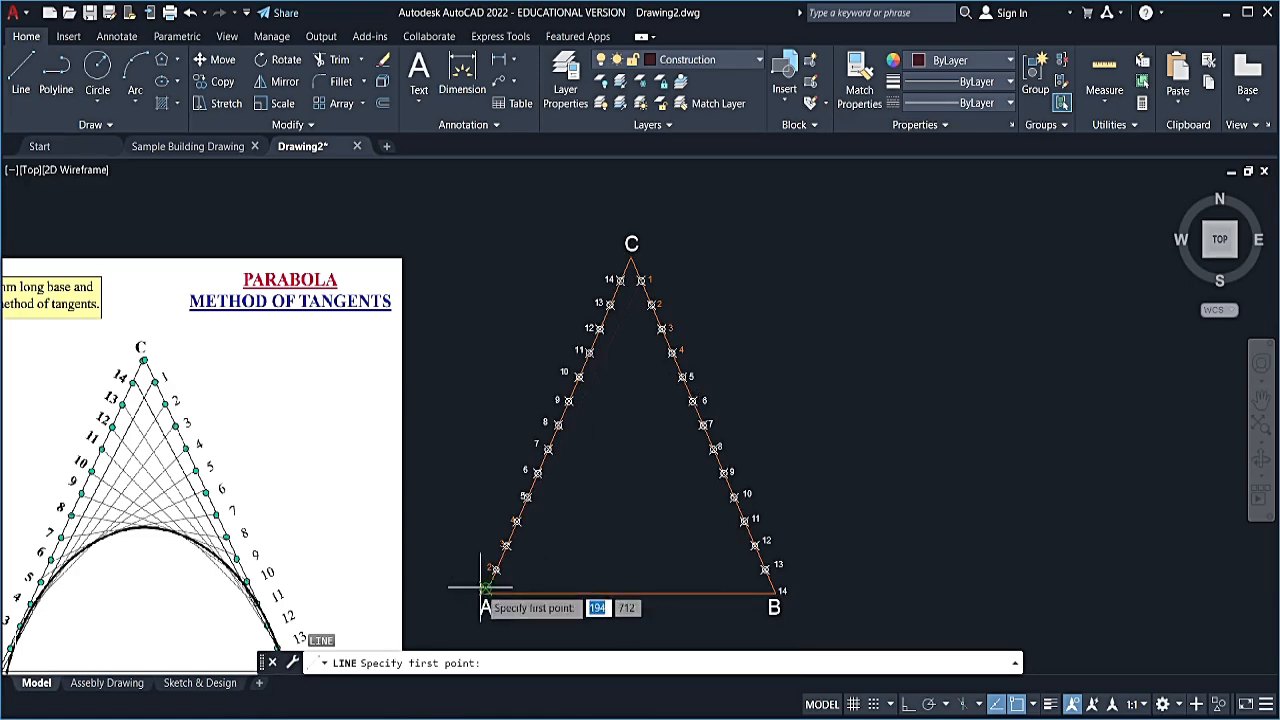
scroll(485, 590, "up", 2)
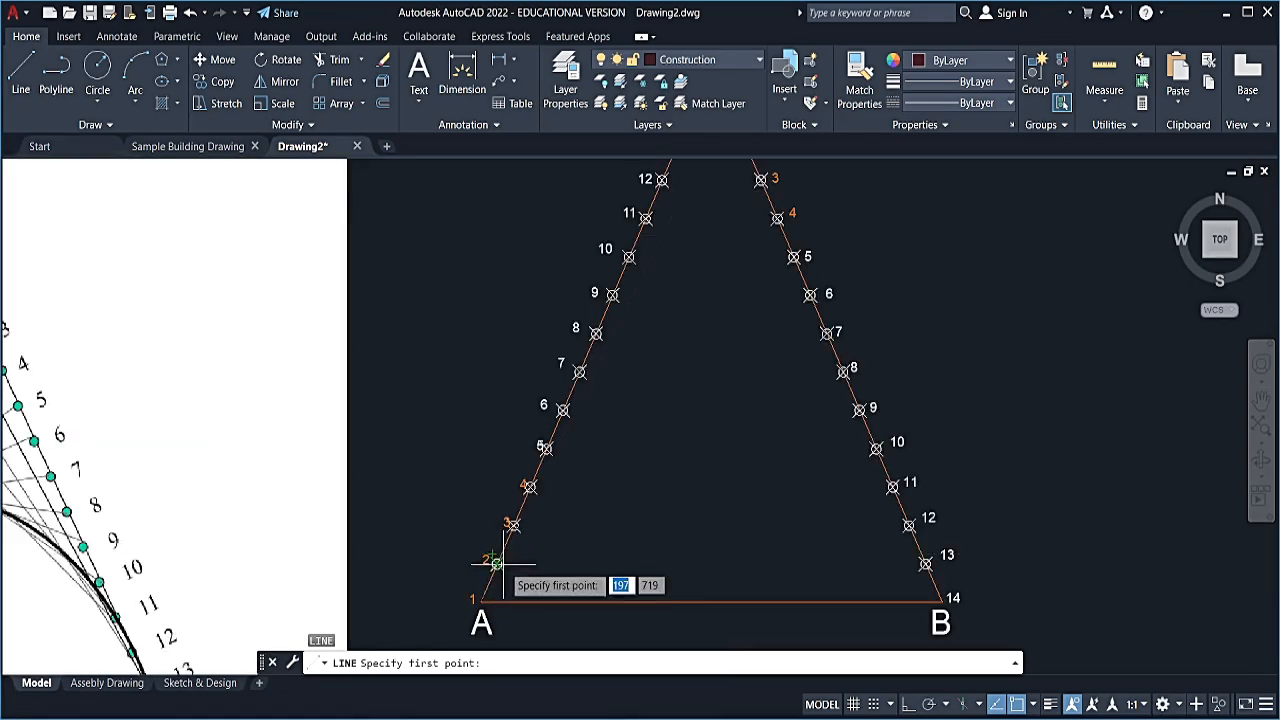
left_click(497, 563)
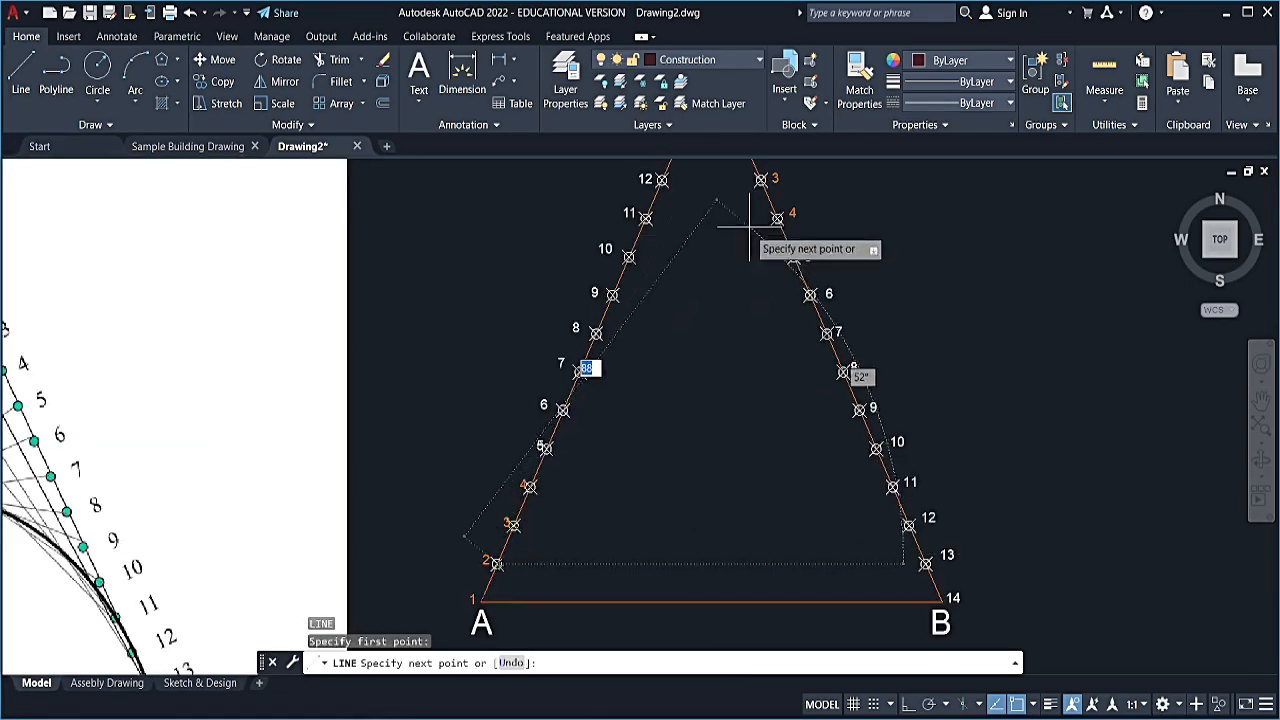
middle_click_drag(741, 256, 711, 379)
left_click(714, 265)
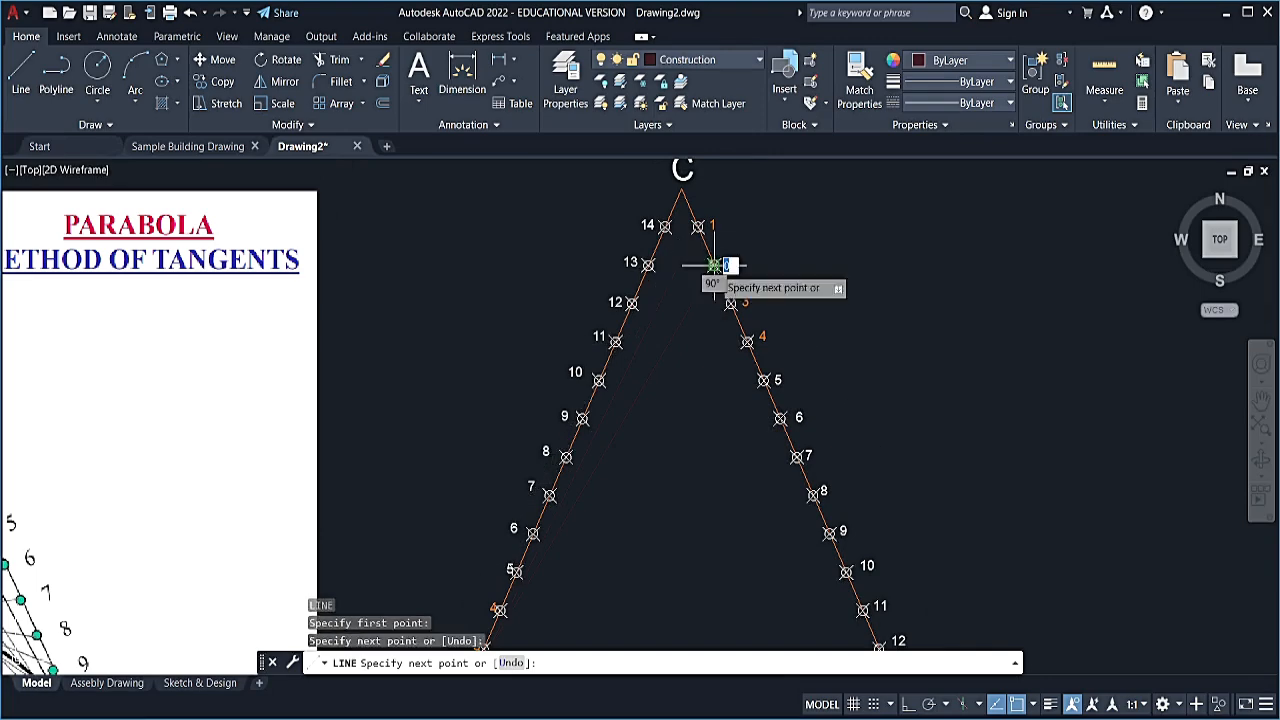
key("Return")
- Draw a line joining point 3 on side AC to point 3 on side CB
middle_click_drag(570, 542, 632, 383)
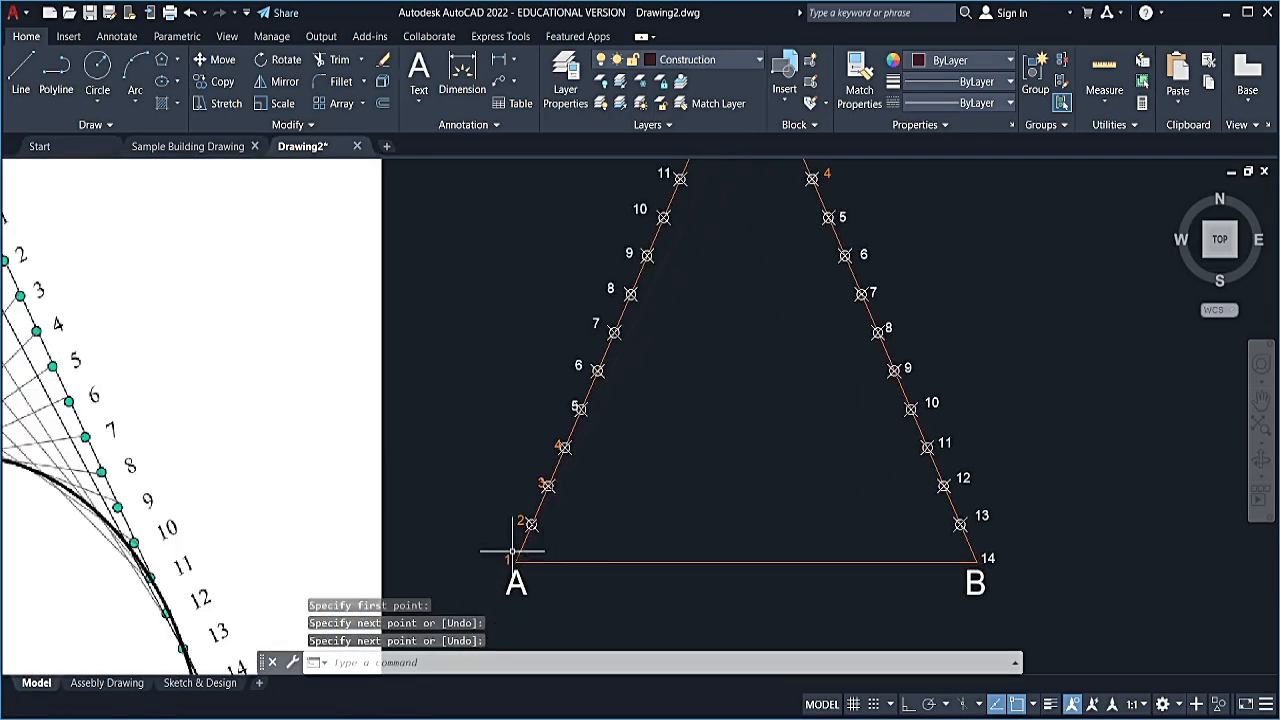
key("Return")
left_click(547, 486)
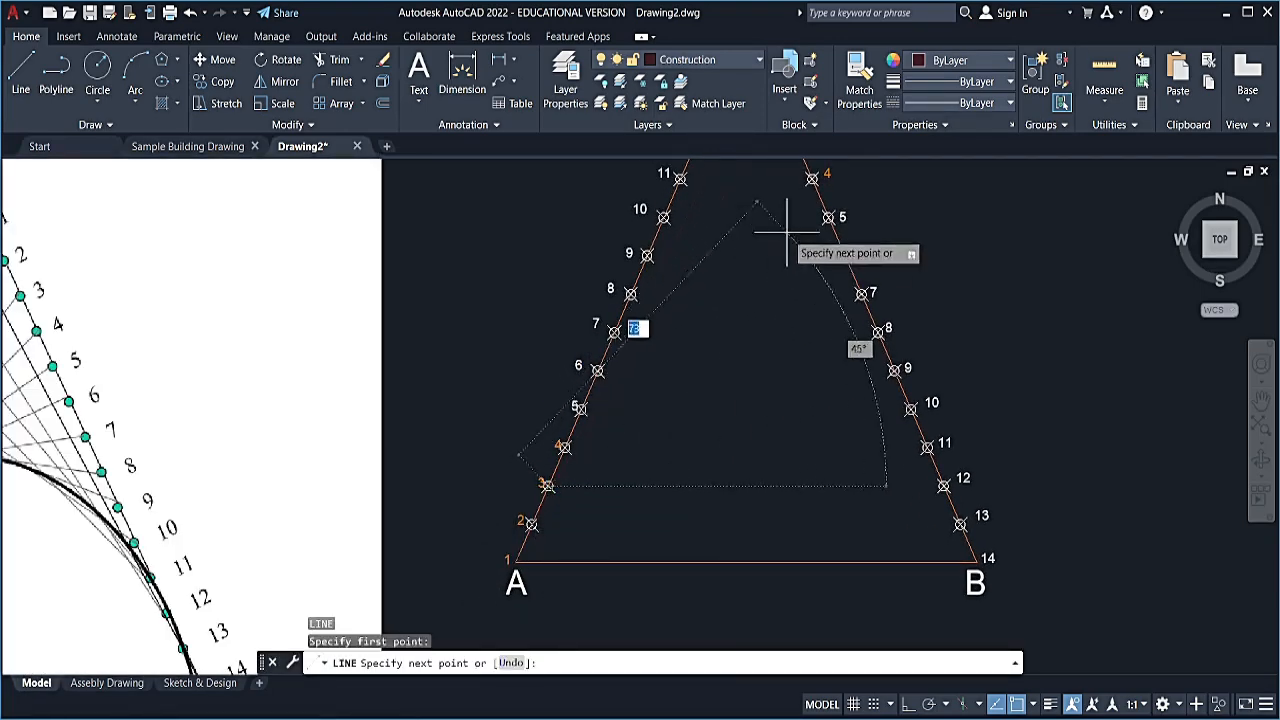
middle_click_drag(802, 275, 748, 416)
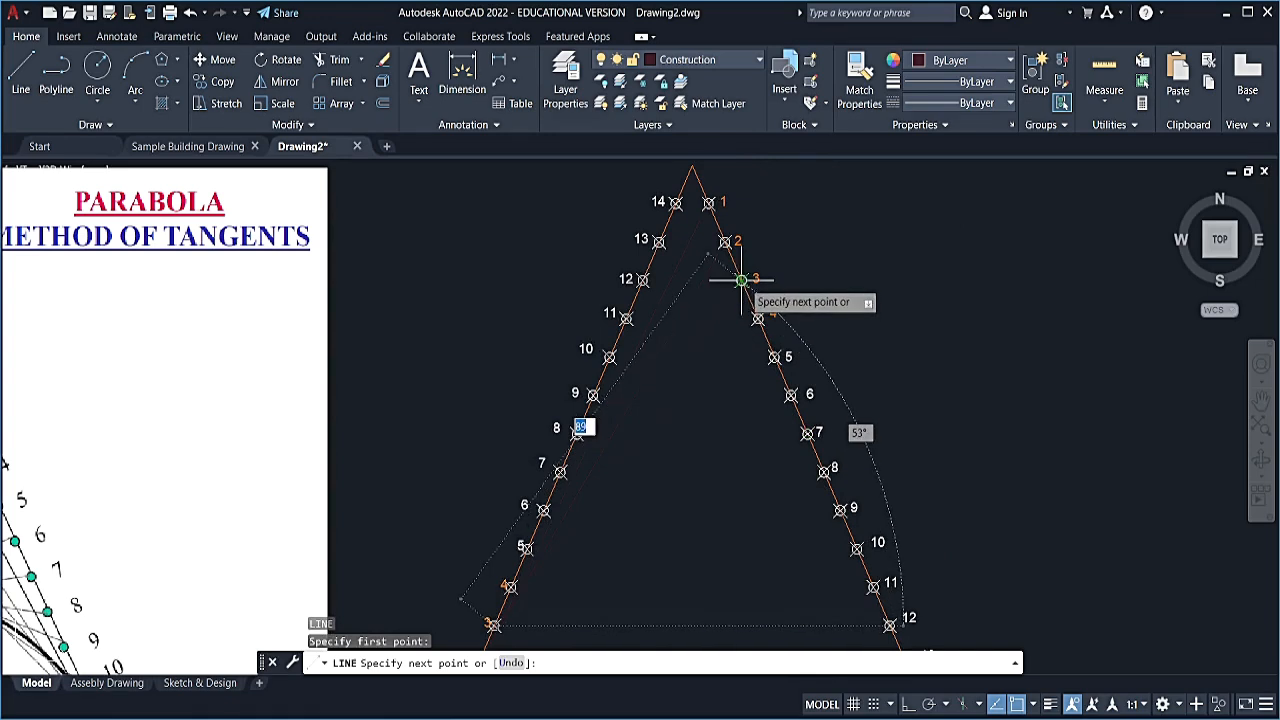
left_click(741, 280)
key("Return")
- Draw separate lines joining point 4 to point 4 and point 5 to point 5 across sides AC and CB
key("Return")
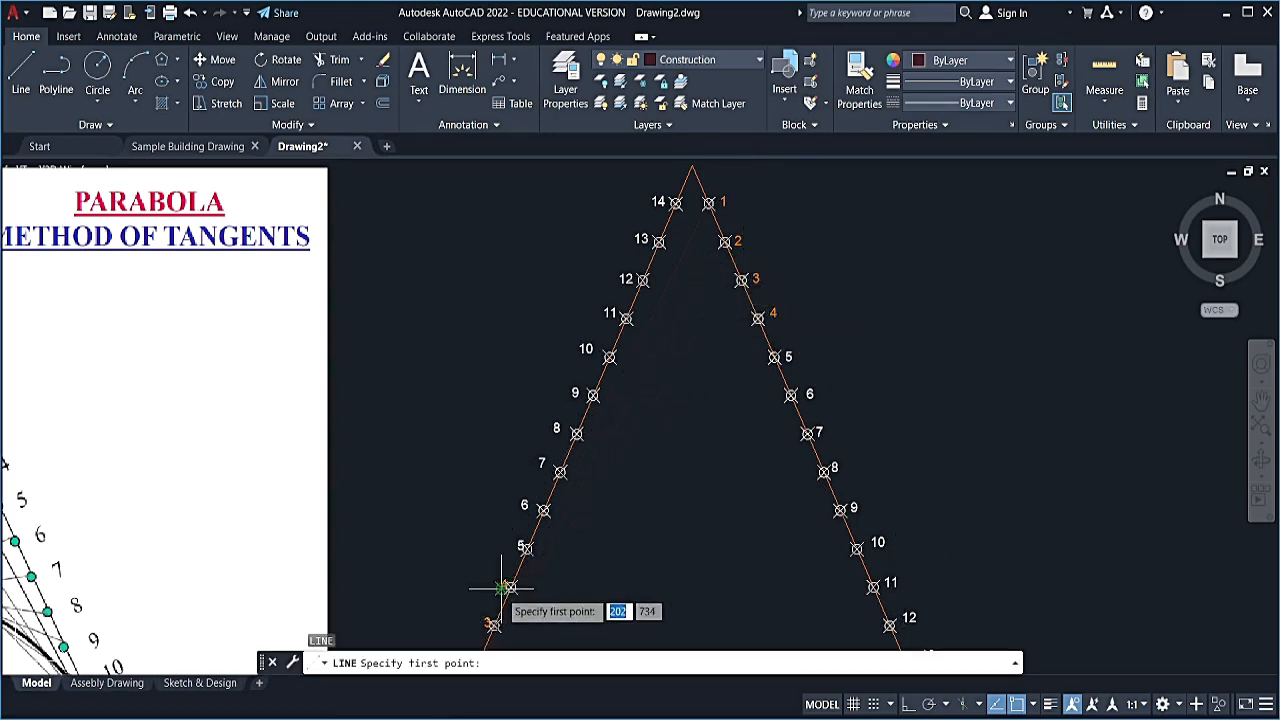
left_click(509, 587)
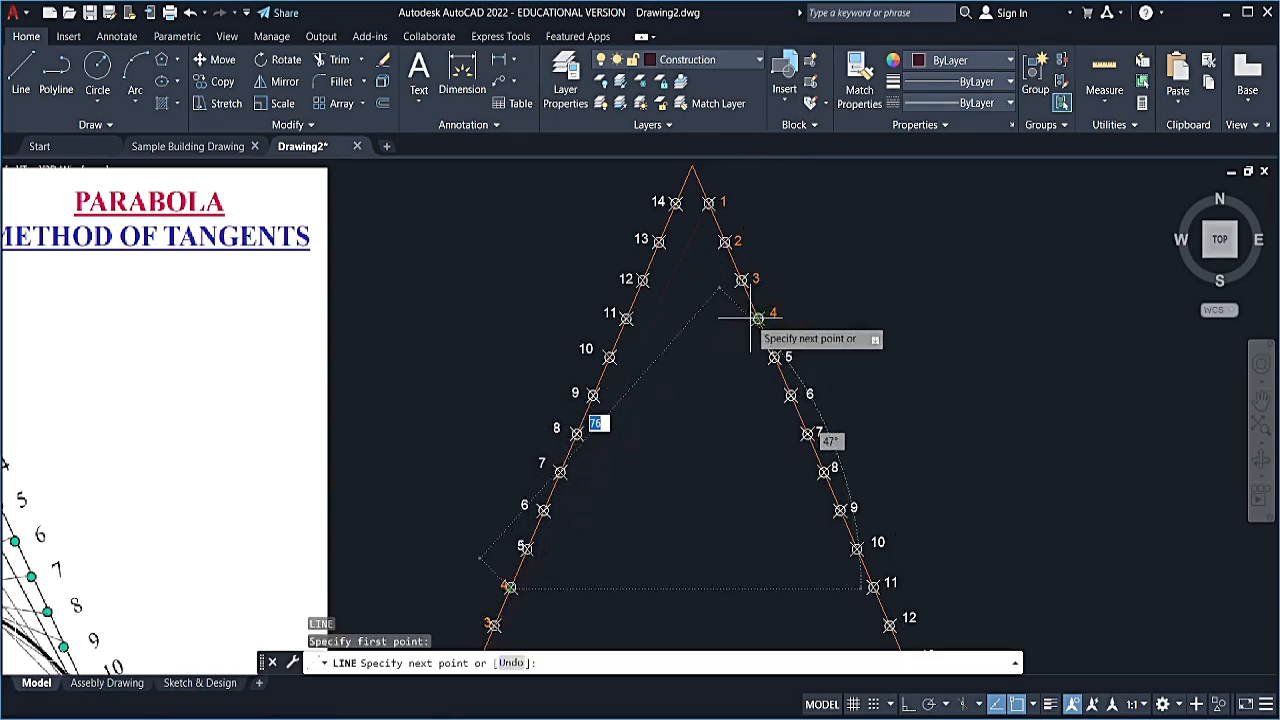
key("Return")
key("Return")
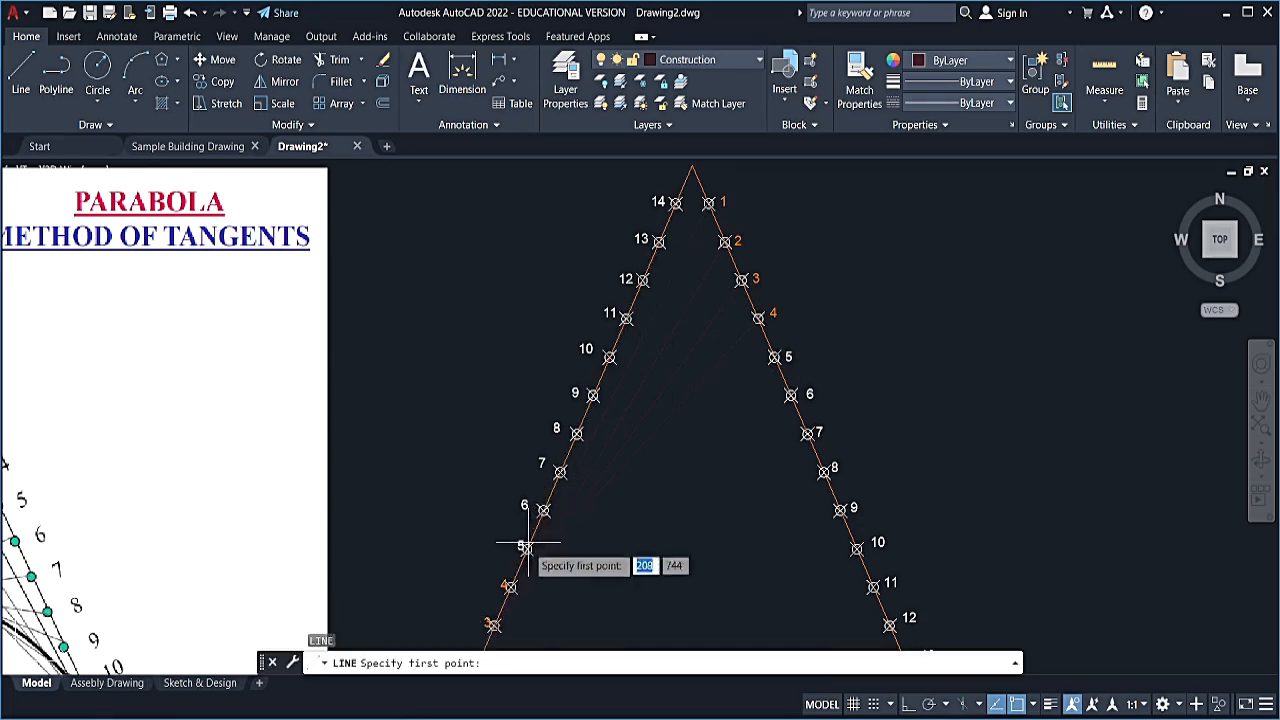
left_click(525, 547)
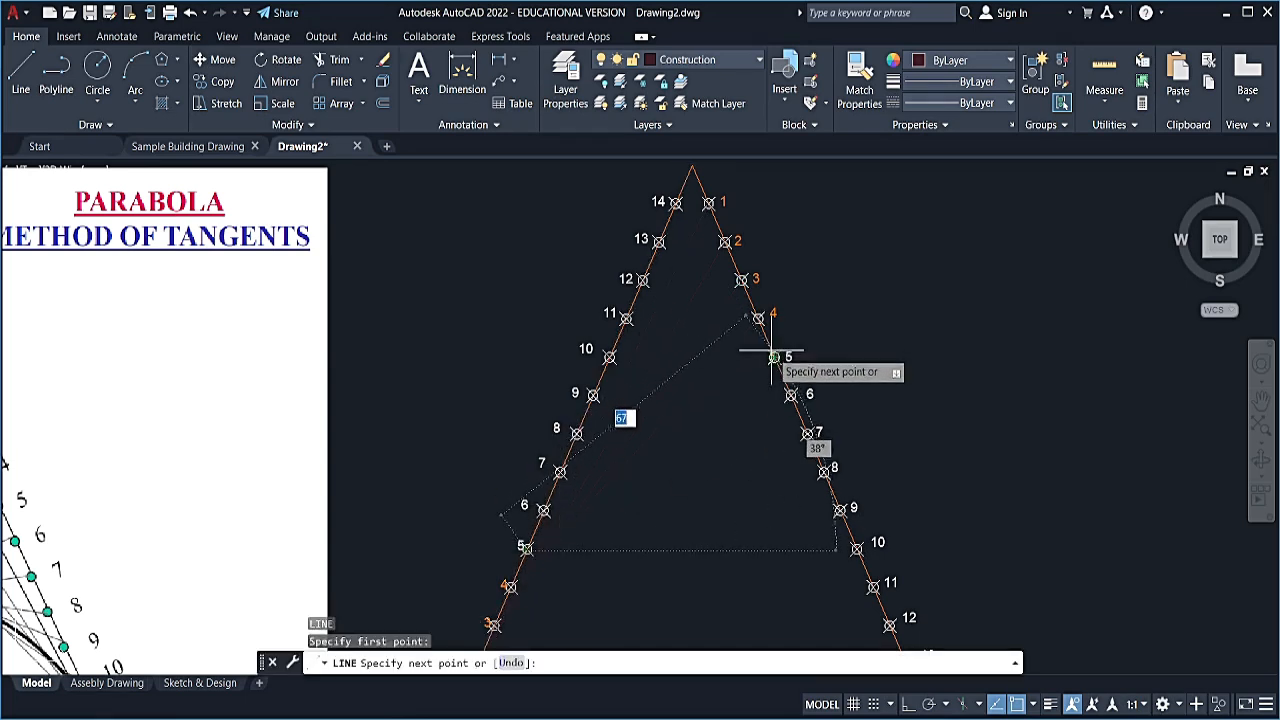
left_click(774, 356)
key("Return")
- Draw separate lines joining point 6 to point 6 and point 7 to point 7 across sides AC and CB
key("Return")
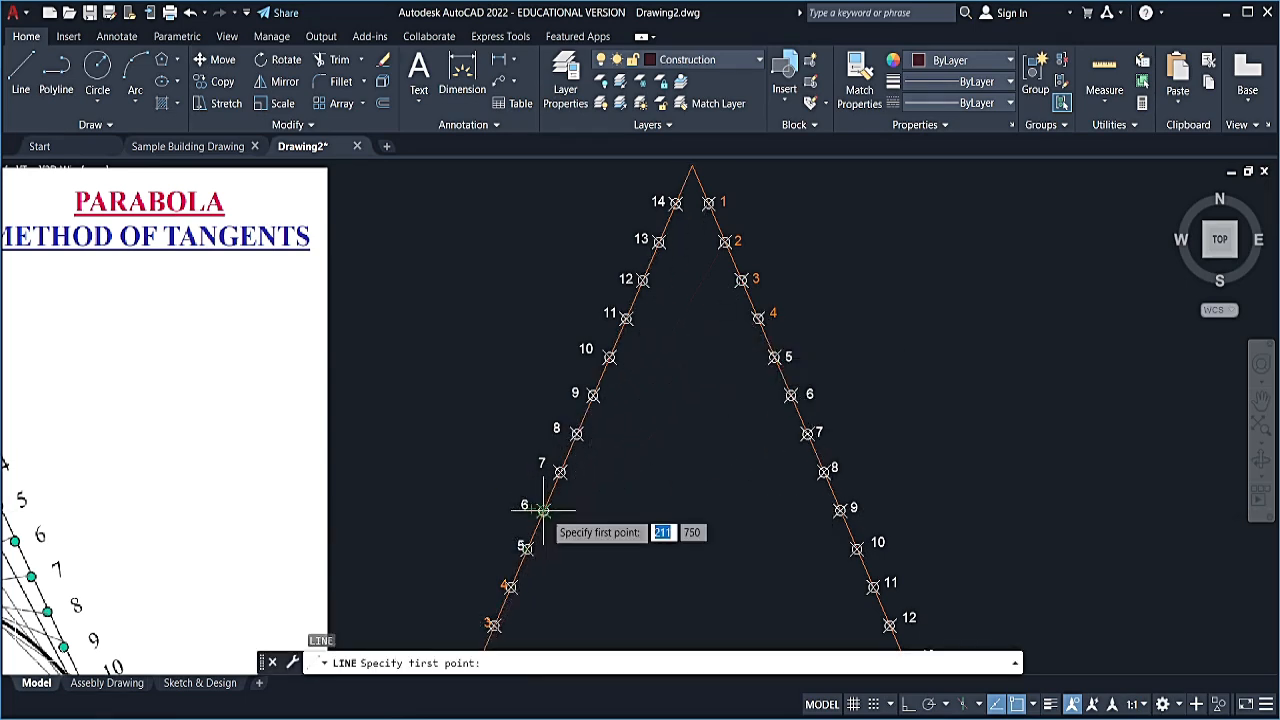
left_click(543, 510)
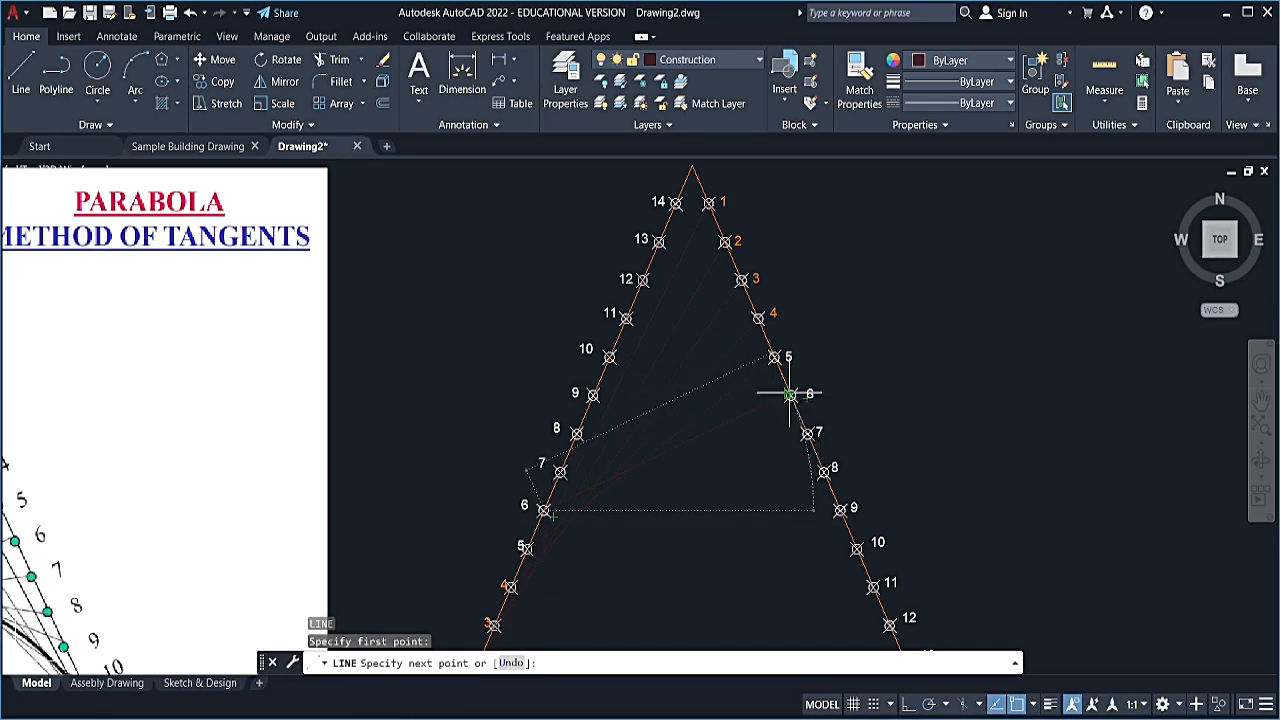
left_click(790, 394)
key("Return")
key("Return")
left_click(560, 472)
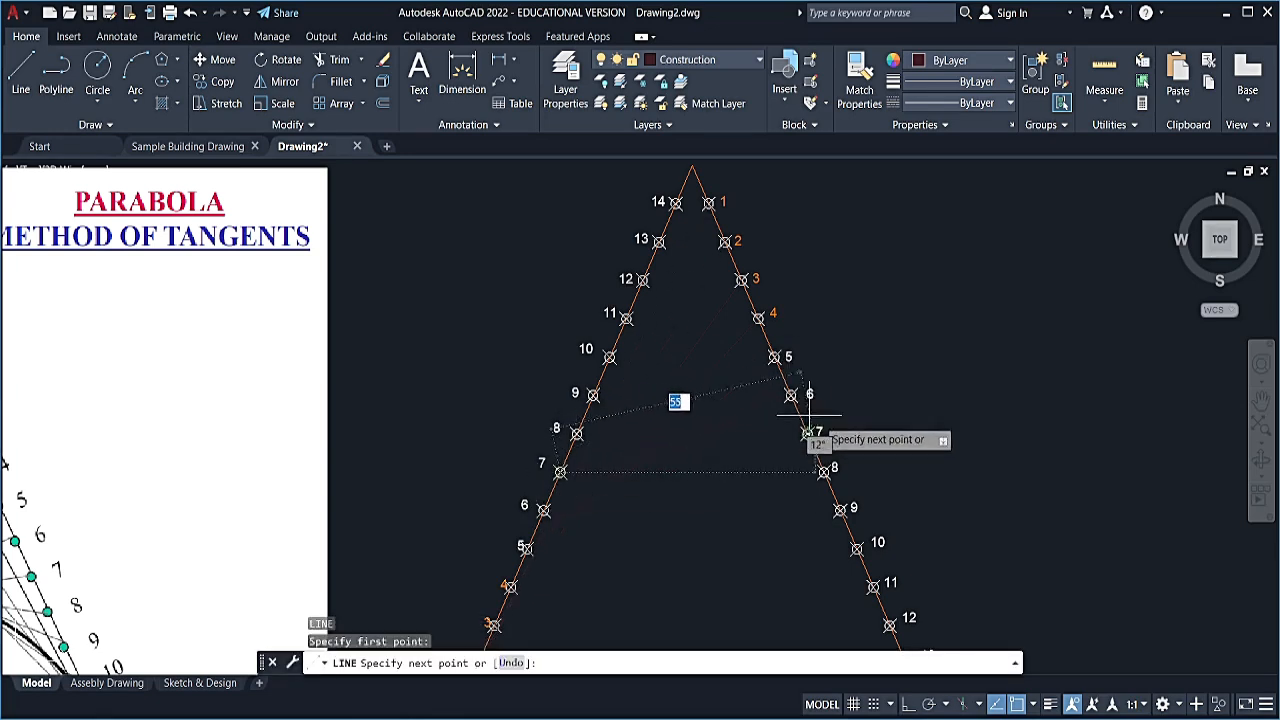
left_click(807, 434)
key("Return")
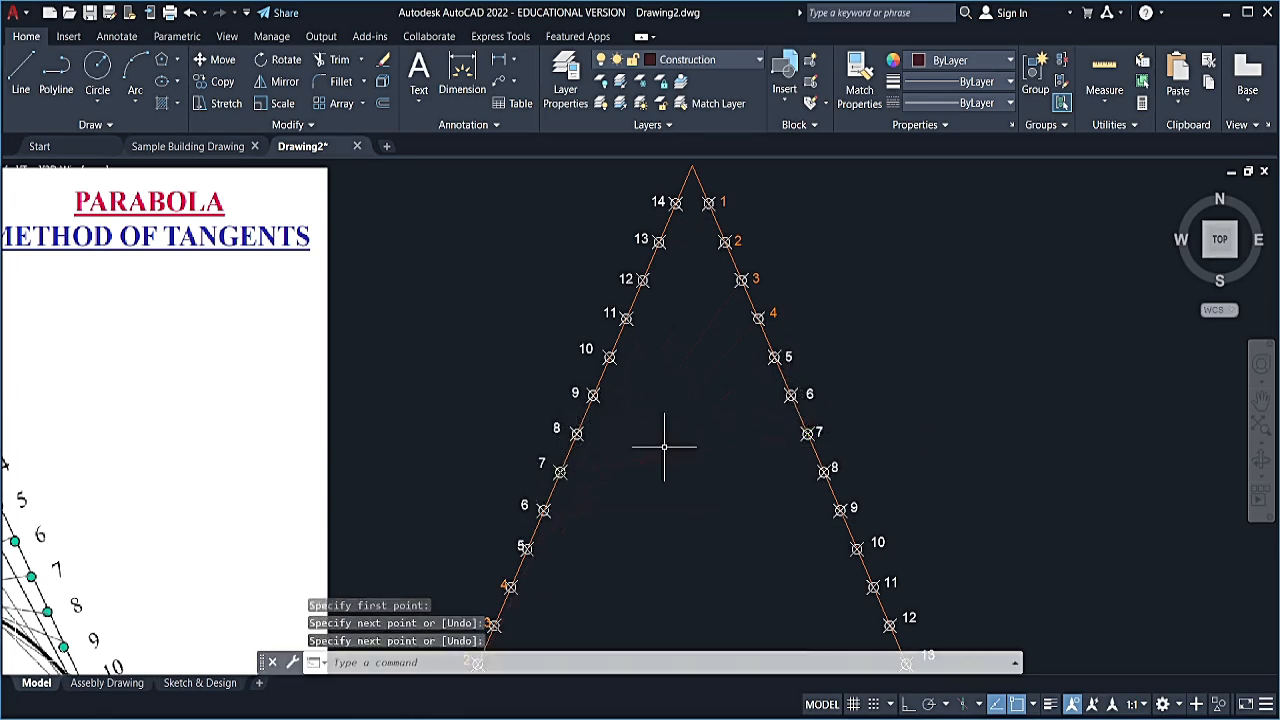
- Draw separate lines joining point 8 to point 8 and point 9 to point 9 across sides AC and CB
key("Return")
left_click(577, 433)
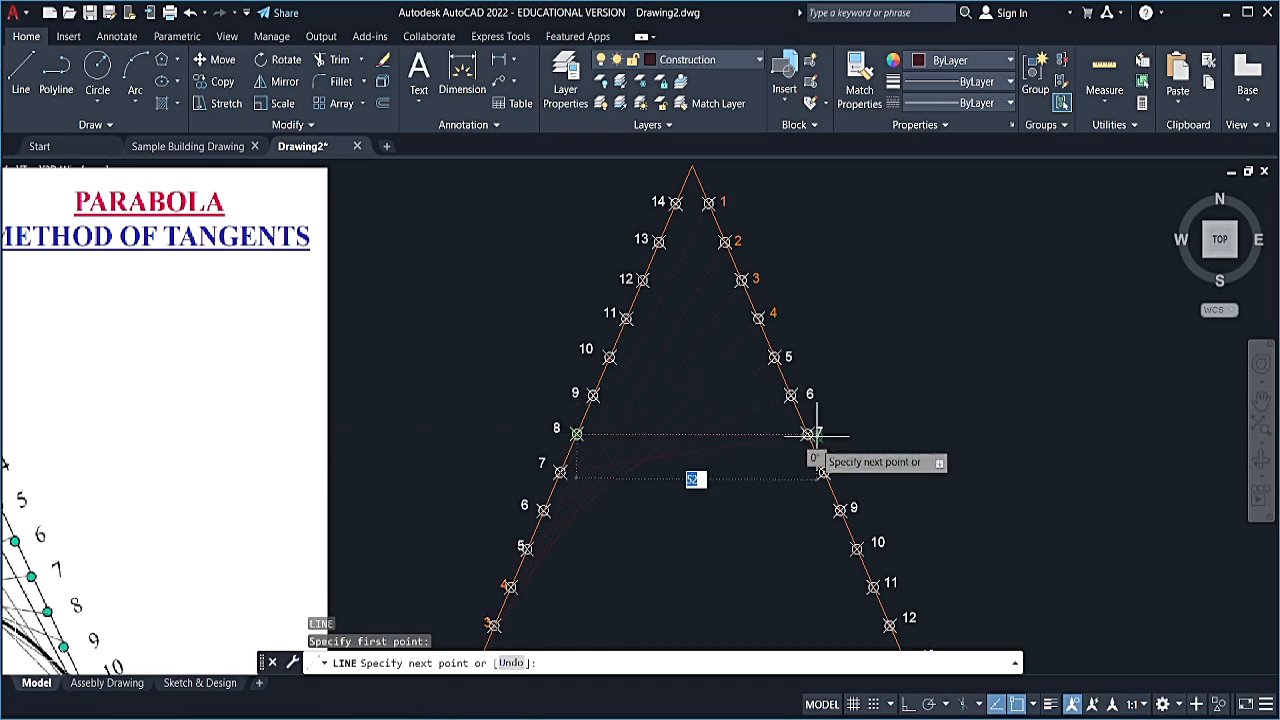
left_click(824, 470)
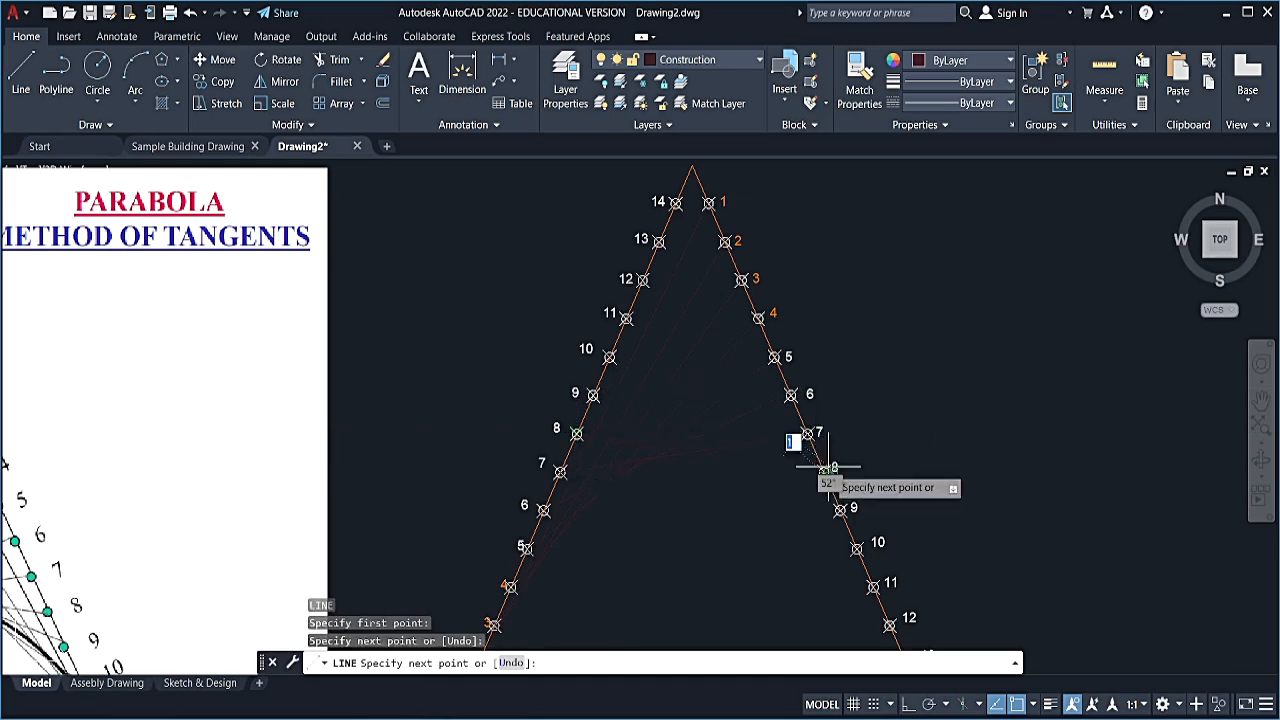
key("Return")
key("Return")
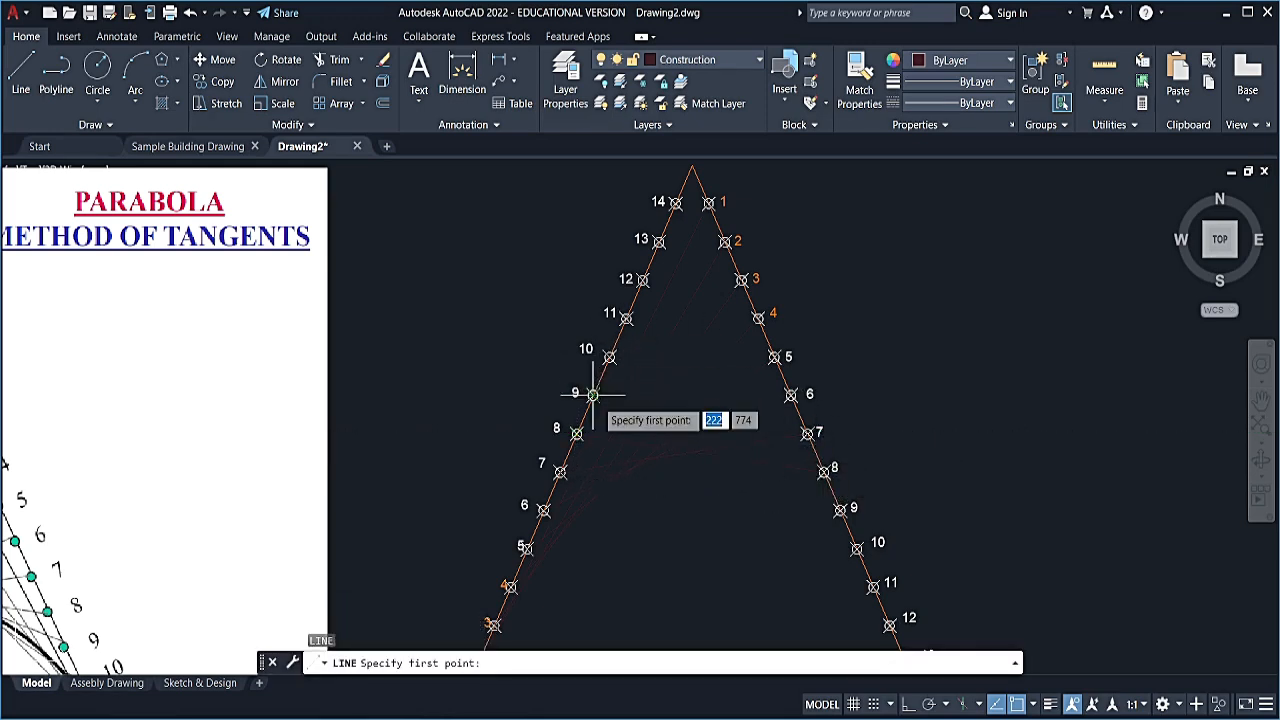
left_click(592, 394)
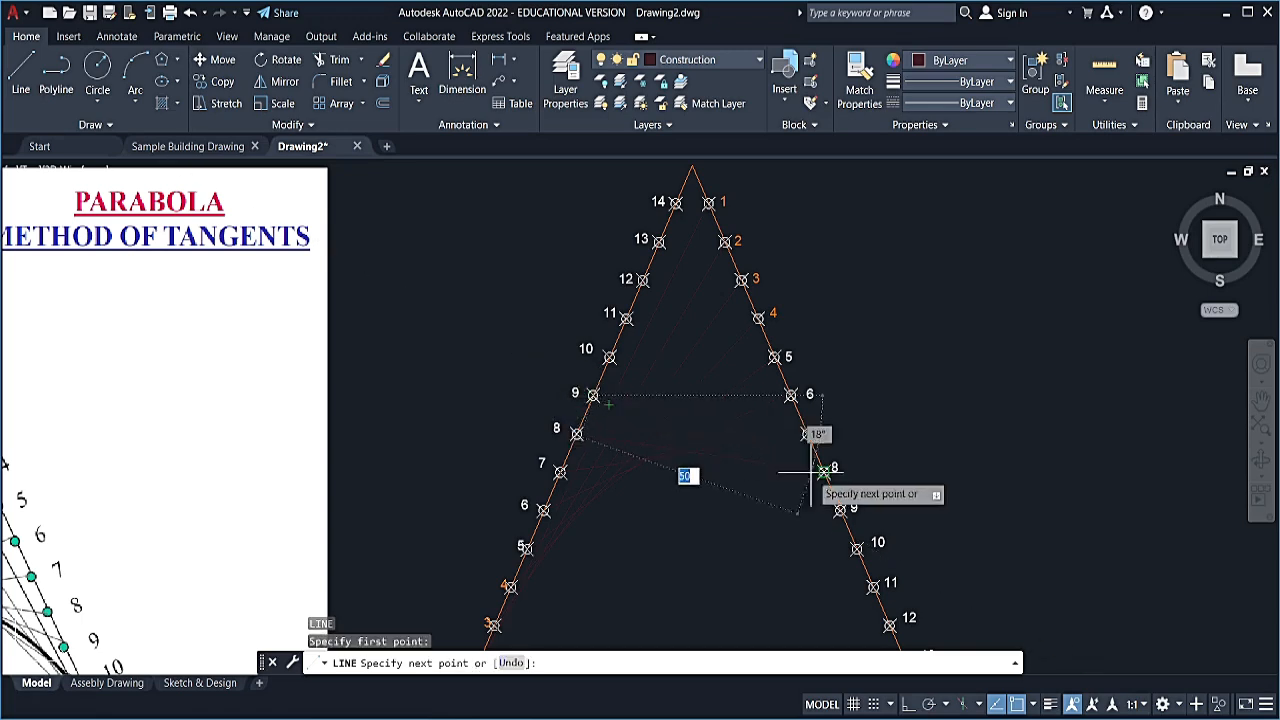
left_click(840, 510)
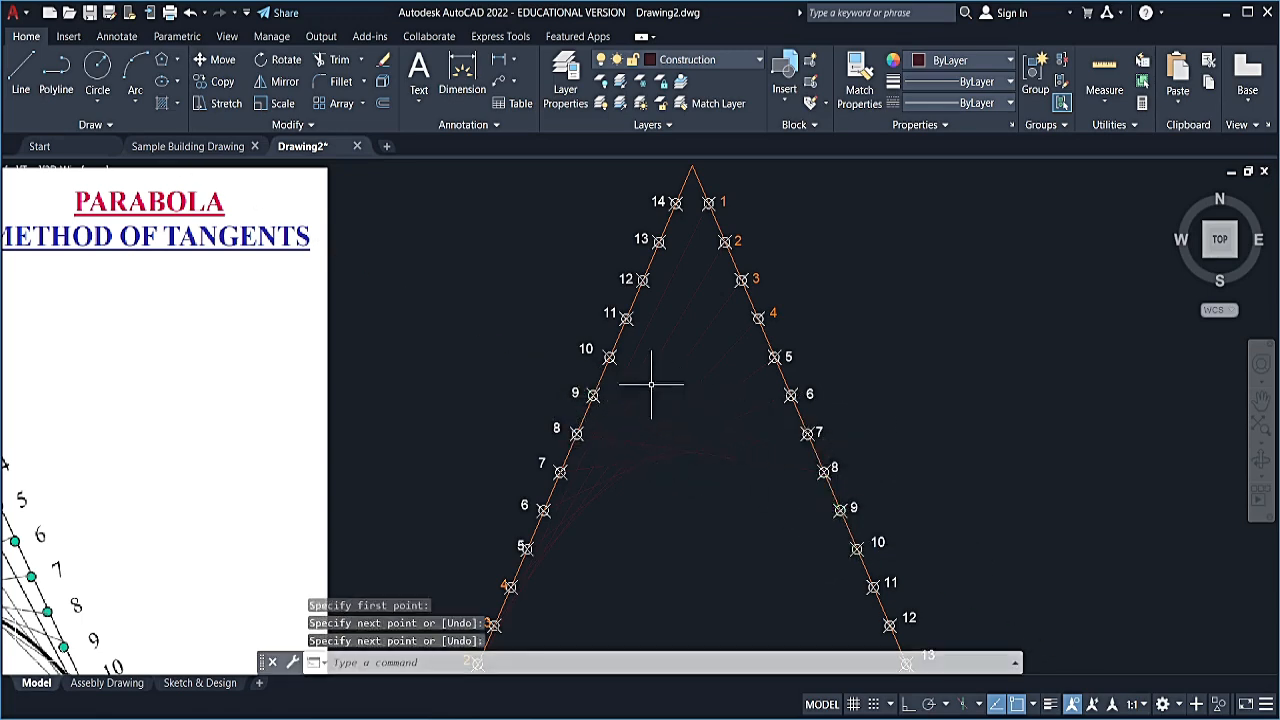
key("Return")
- Draw separate lines joining point 10 to point 10 and point 11 to point 11 across sides AC and CB
key("Return")
left_click(609, 356)
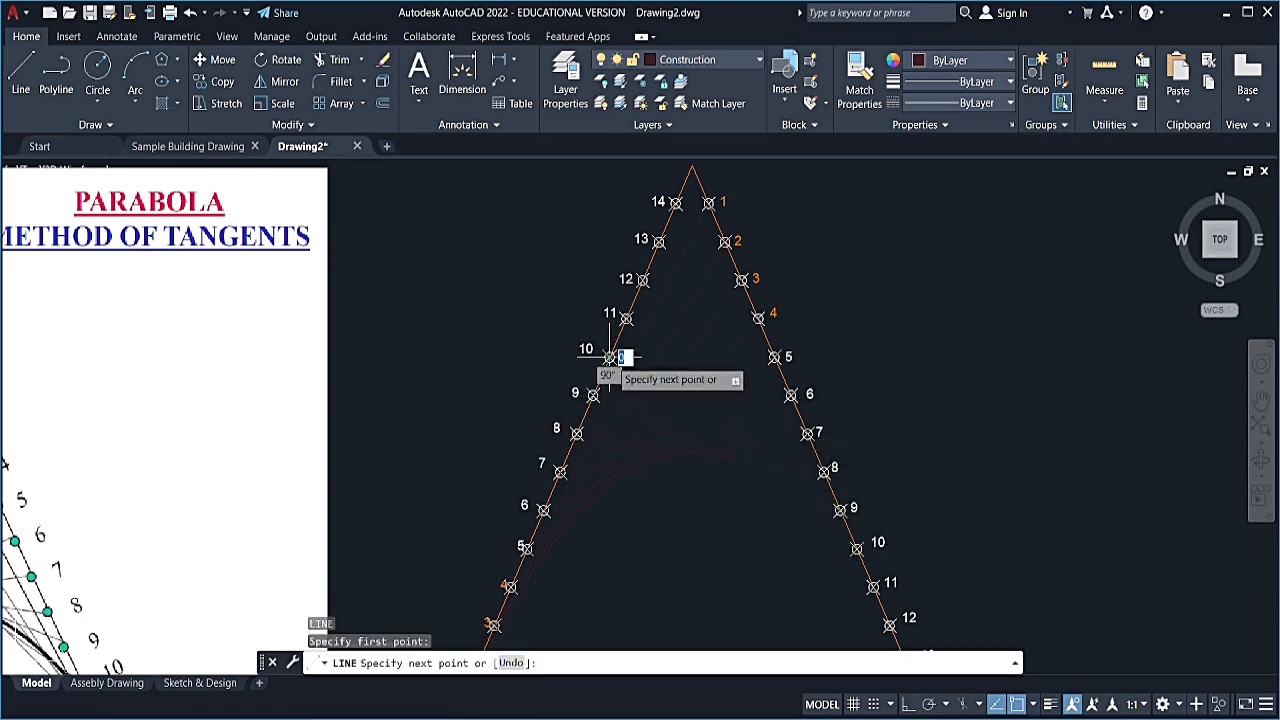
left_click(857, 548)
key("Return")
key("Return")
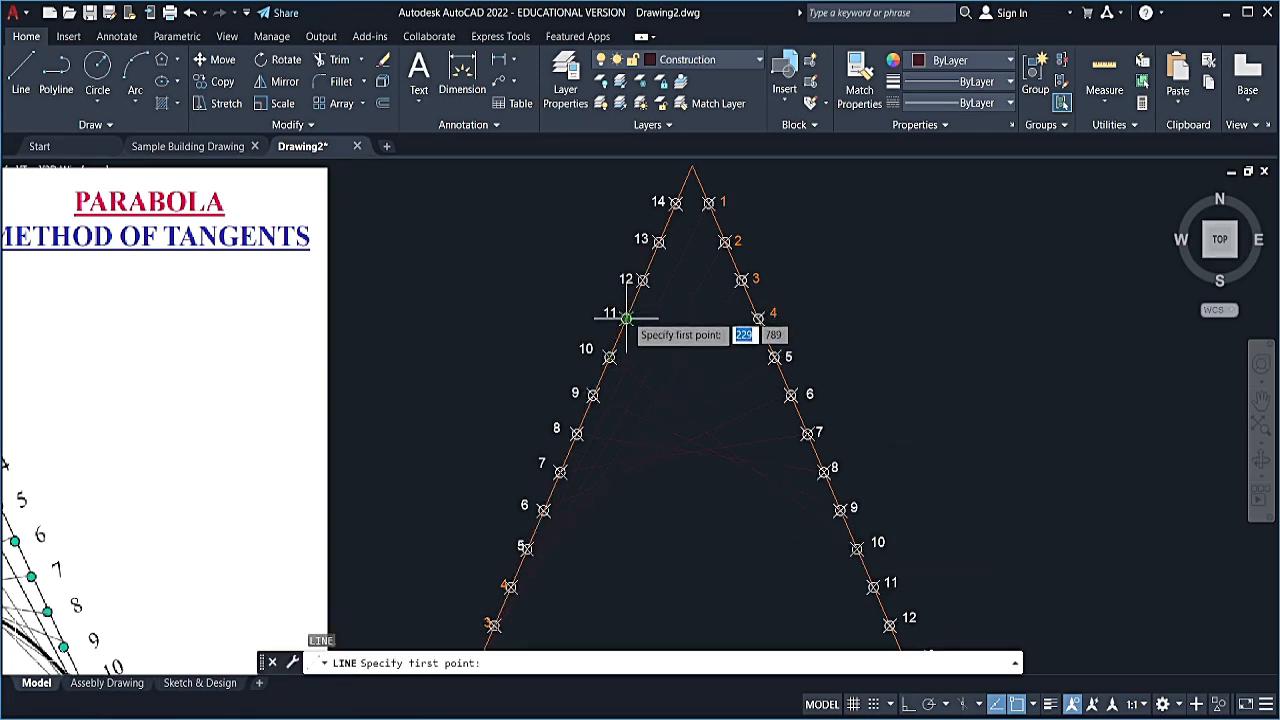
left_click(625, 318)
left_click(873, 587)
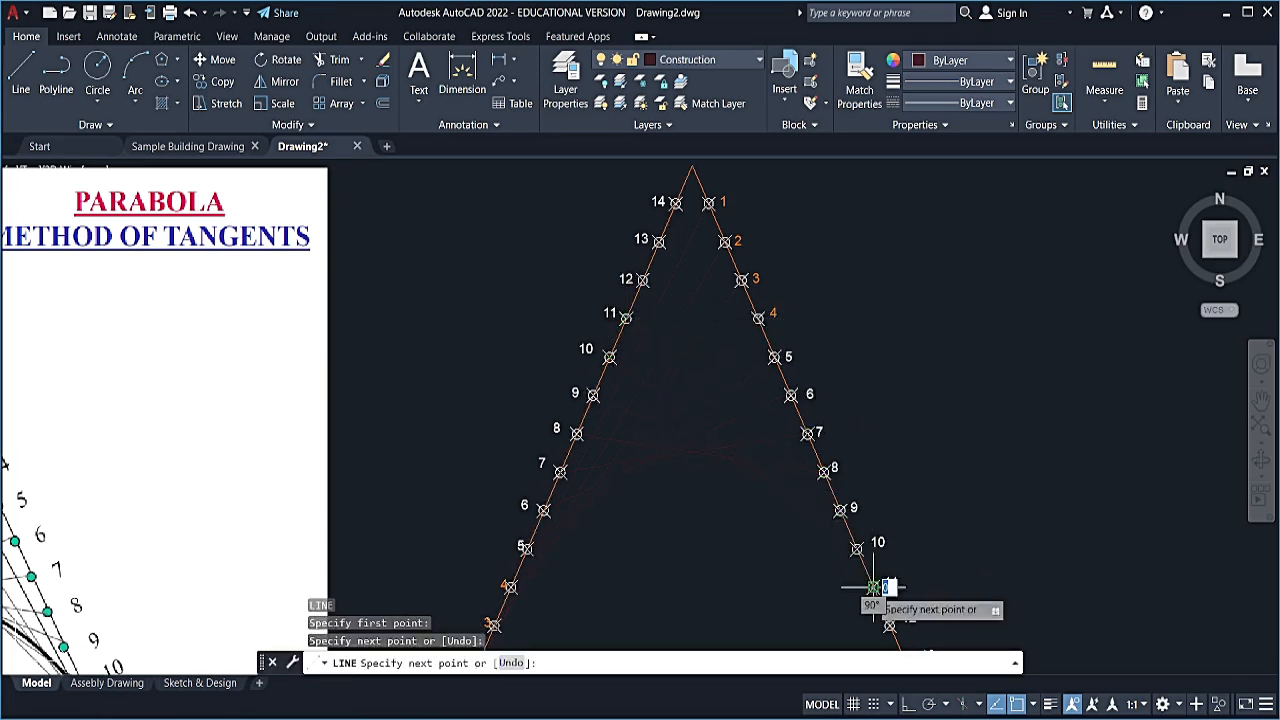
key("Return")
- Draw a line joining point 12 on side AC to point 12 on side CB
key("Return")
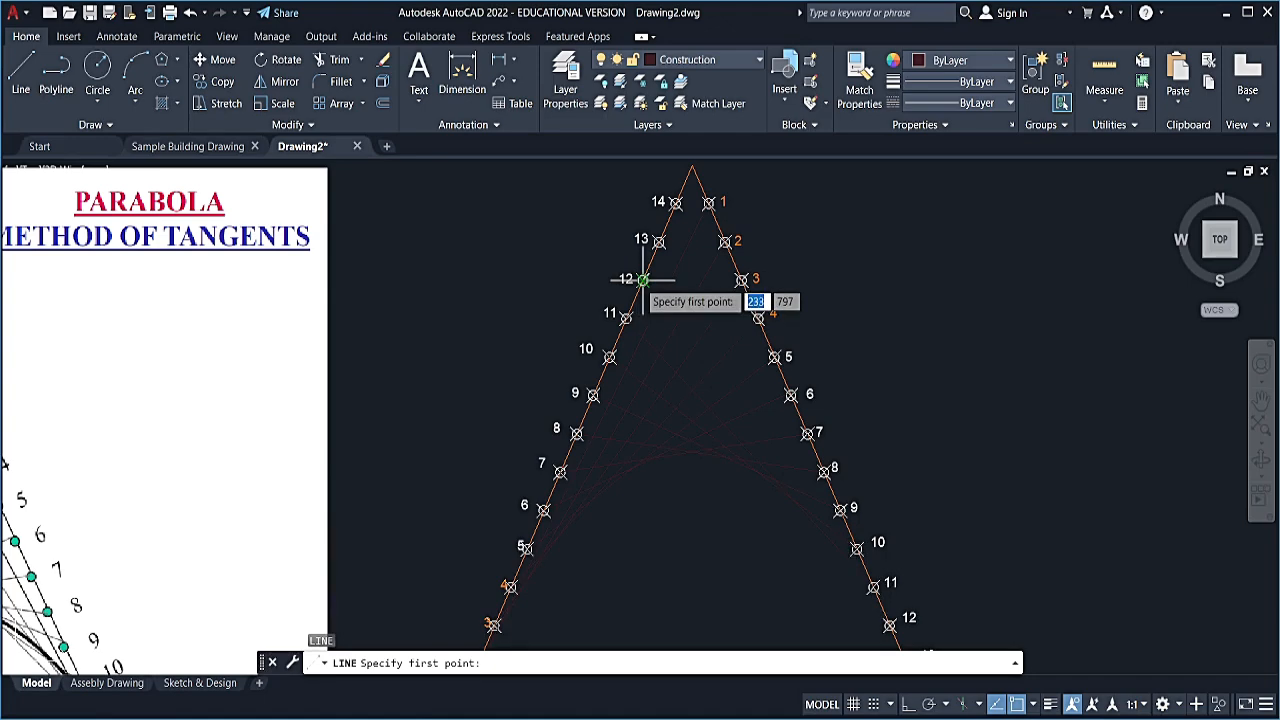
left_click(642, 279)
middle_click_drag(829, 586, 834, 422)
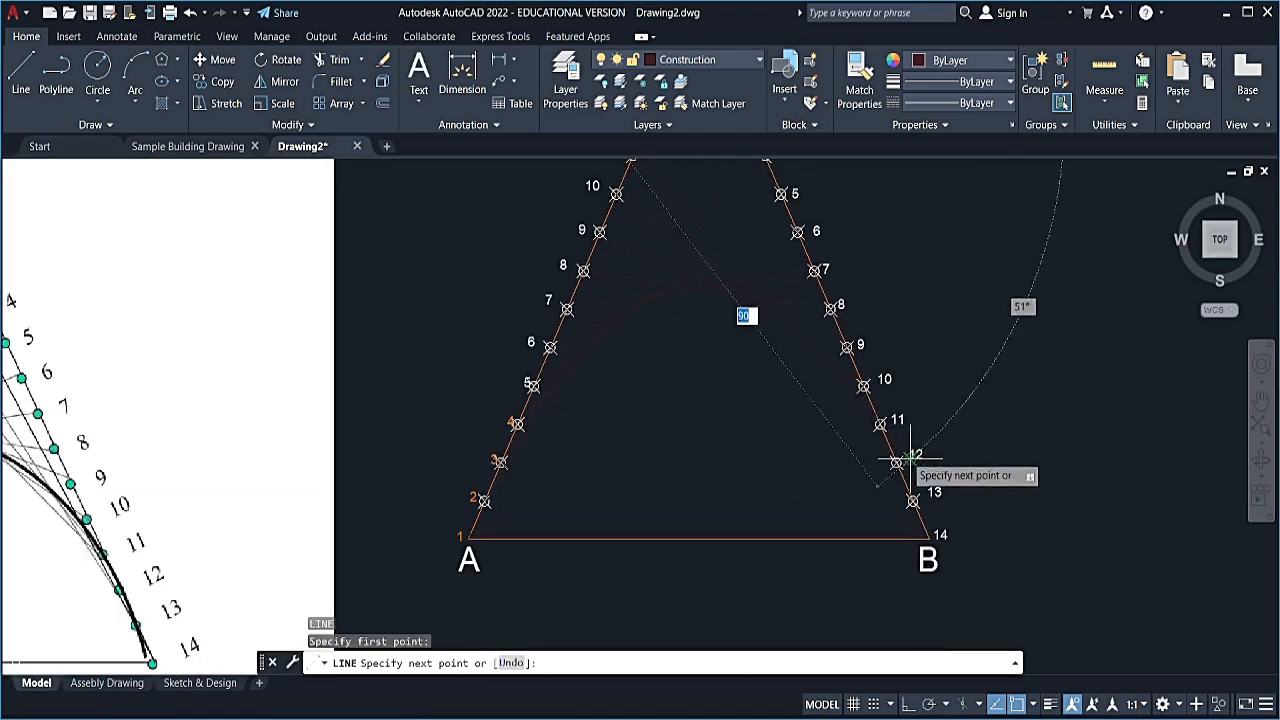
left_click(896, 463)
key("Return")
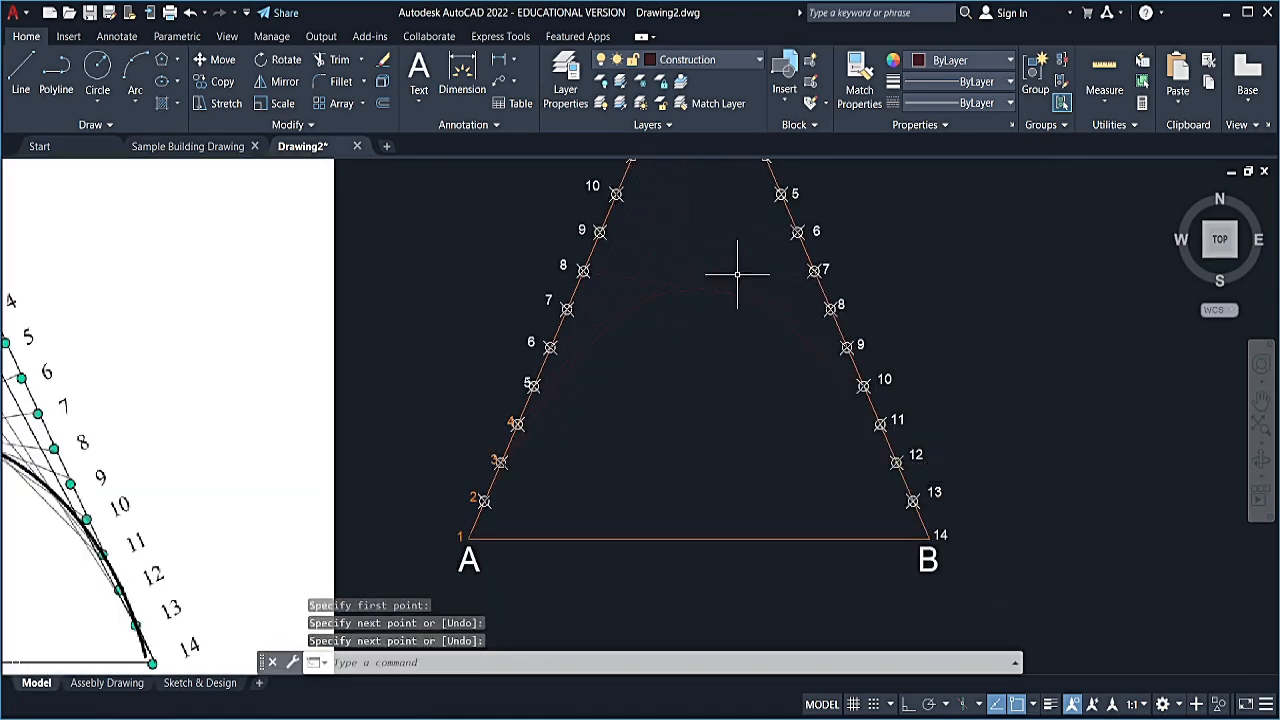
- Draw a line joining point 13 on side AC to point 13 on side CB
middle_click_drag(737, 274, 700, 357)
key("Return")
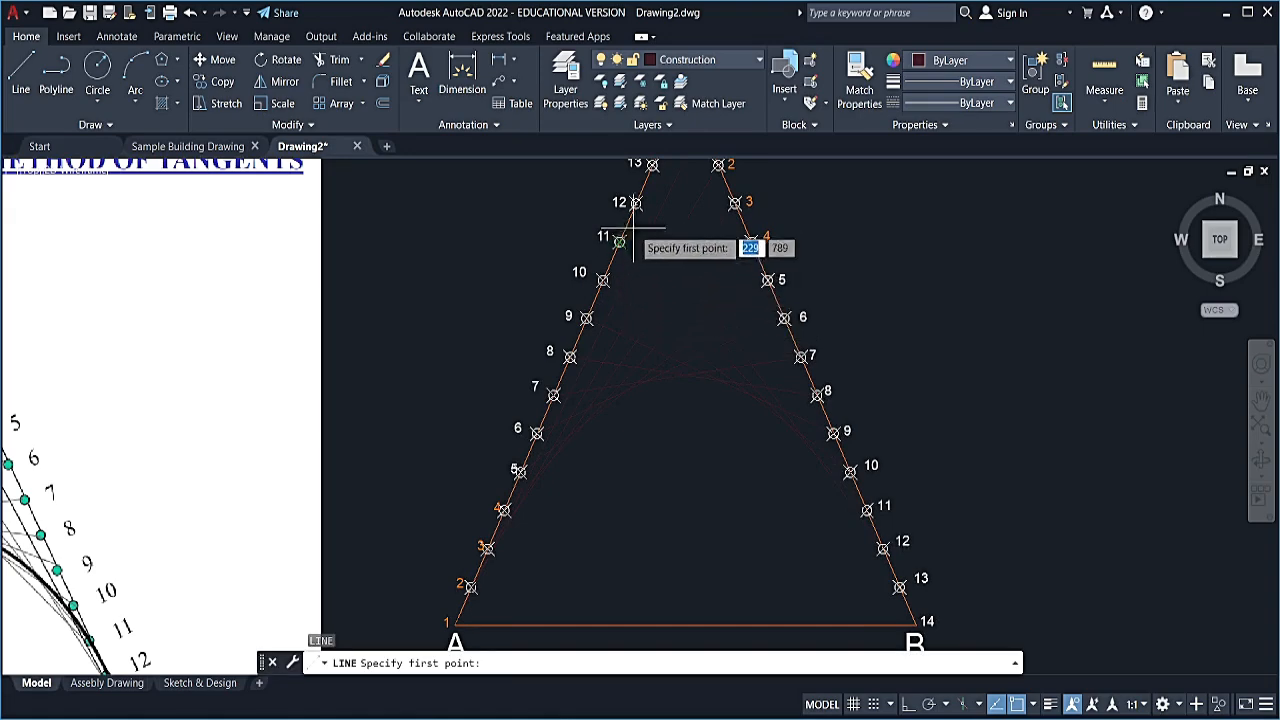
left_click(652, 163)
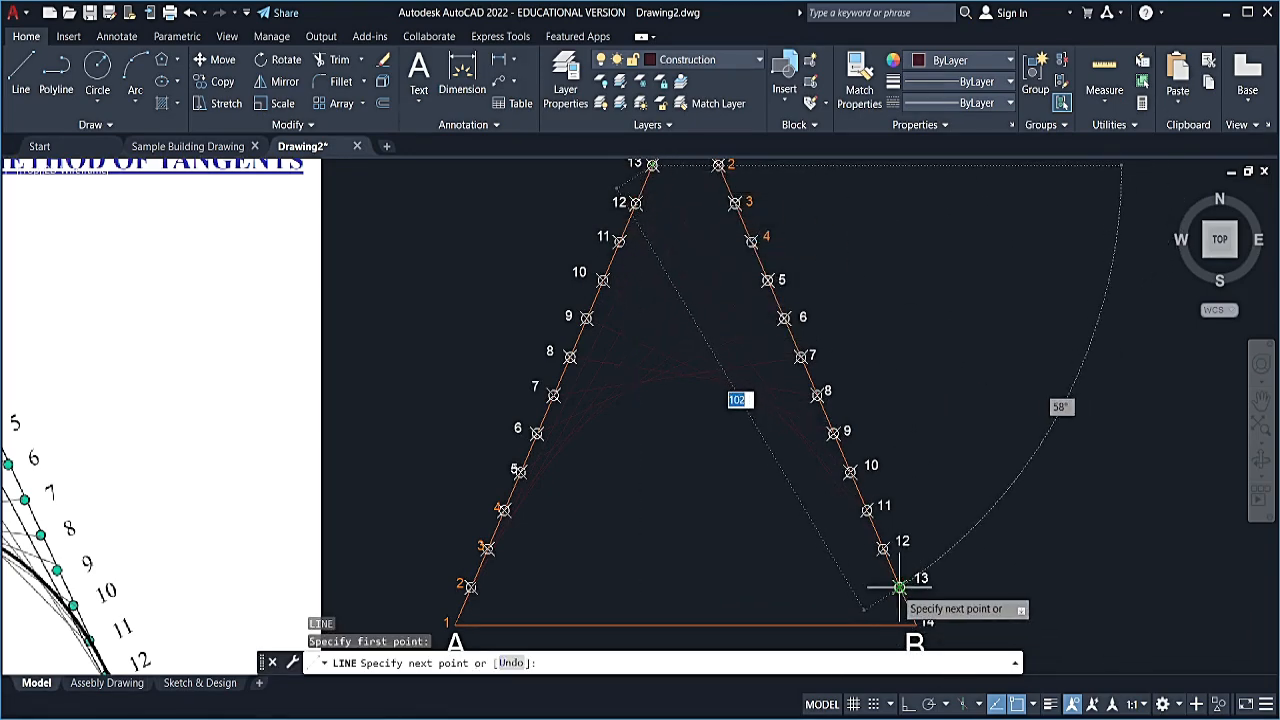
left_click(900, 587)
key("Return")
- Draw a line joining point 14 on side AC to point 14 at vertex B
scroll(806, 437, "down", 2)
key("Return")
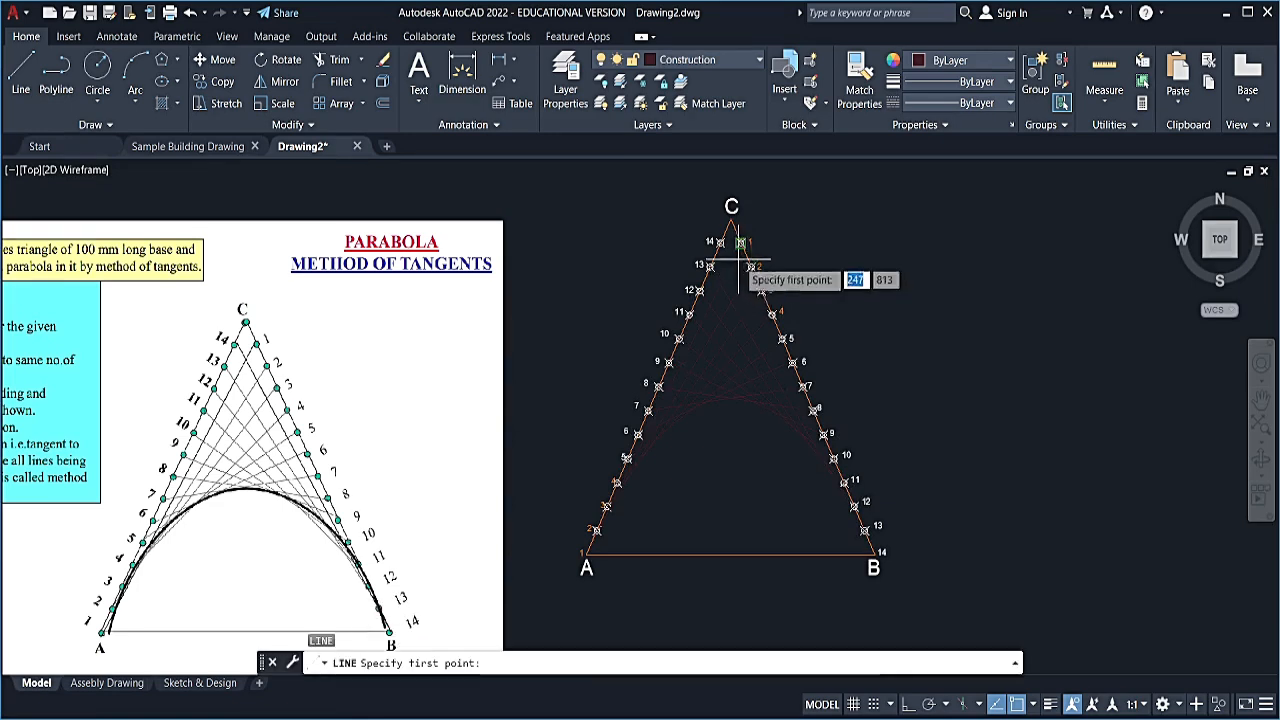
left_click(720, 242)
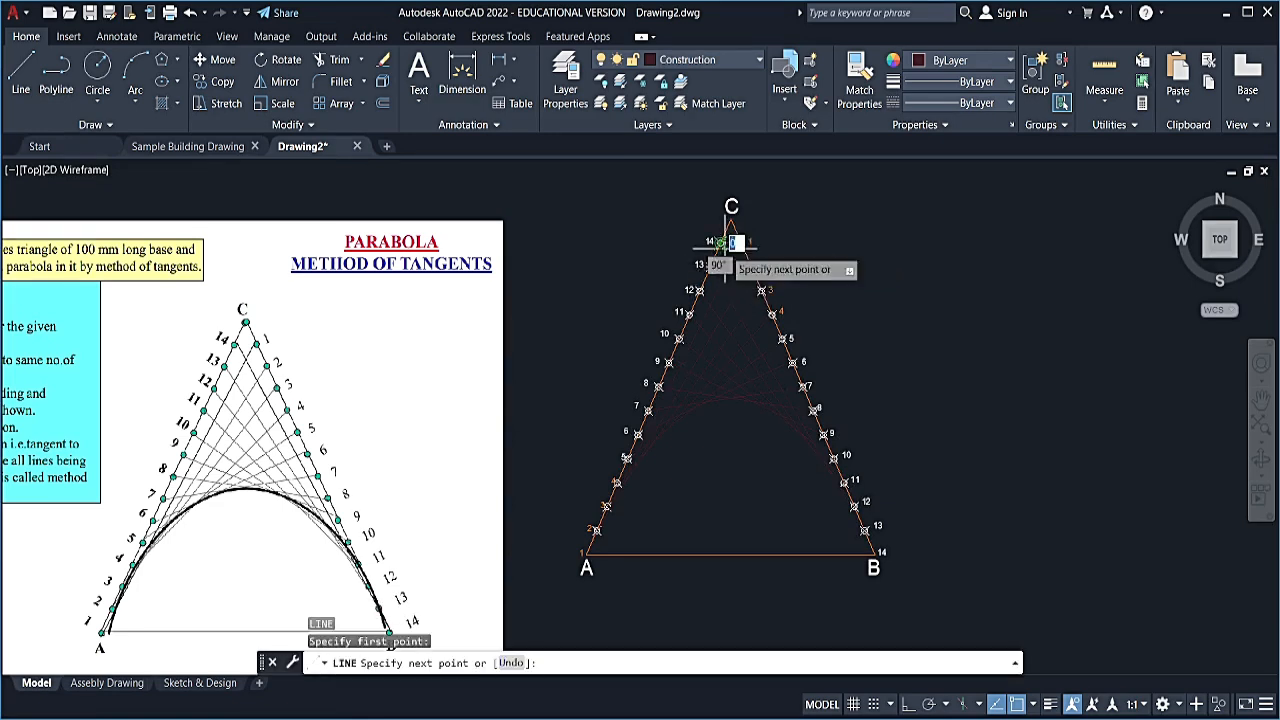
left_click(873, 553)
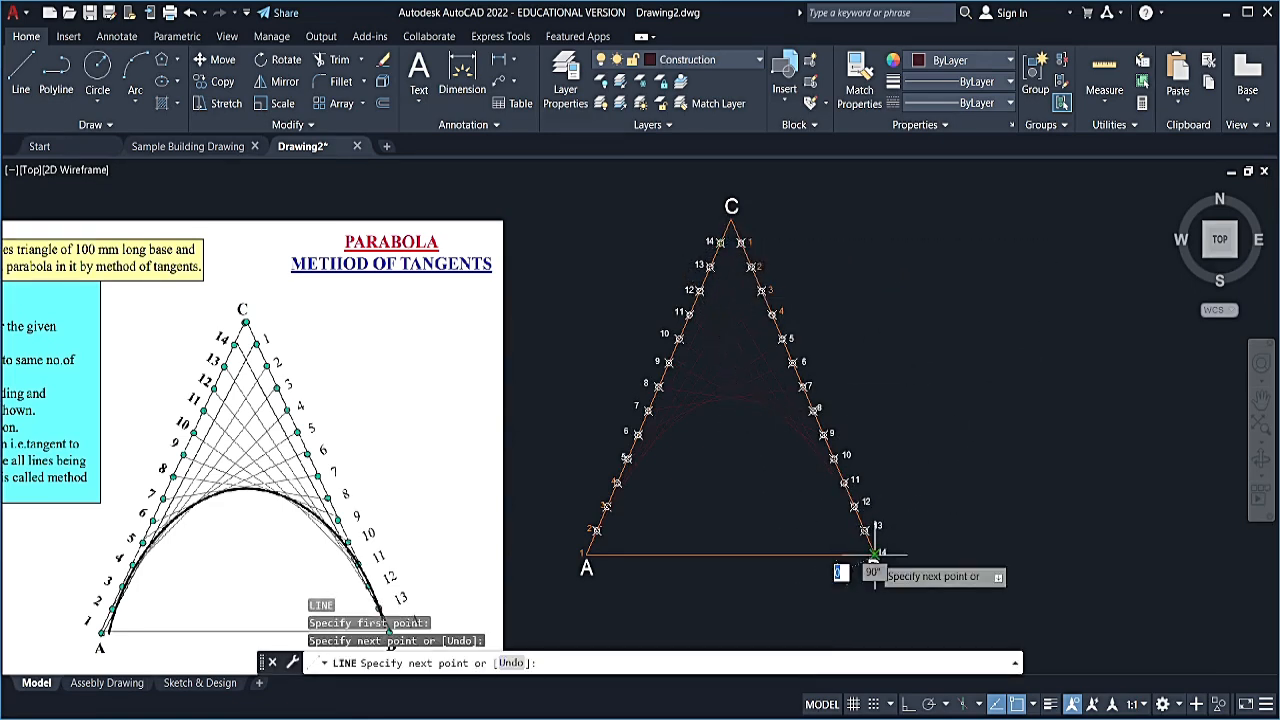
key("Escape")
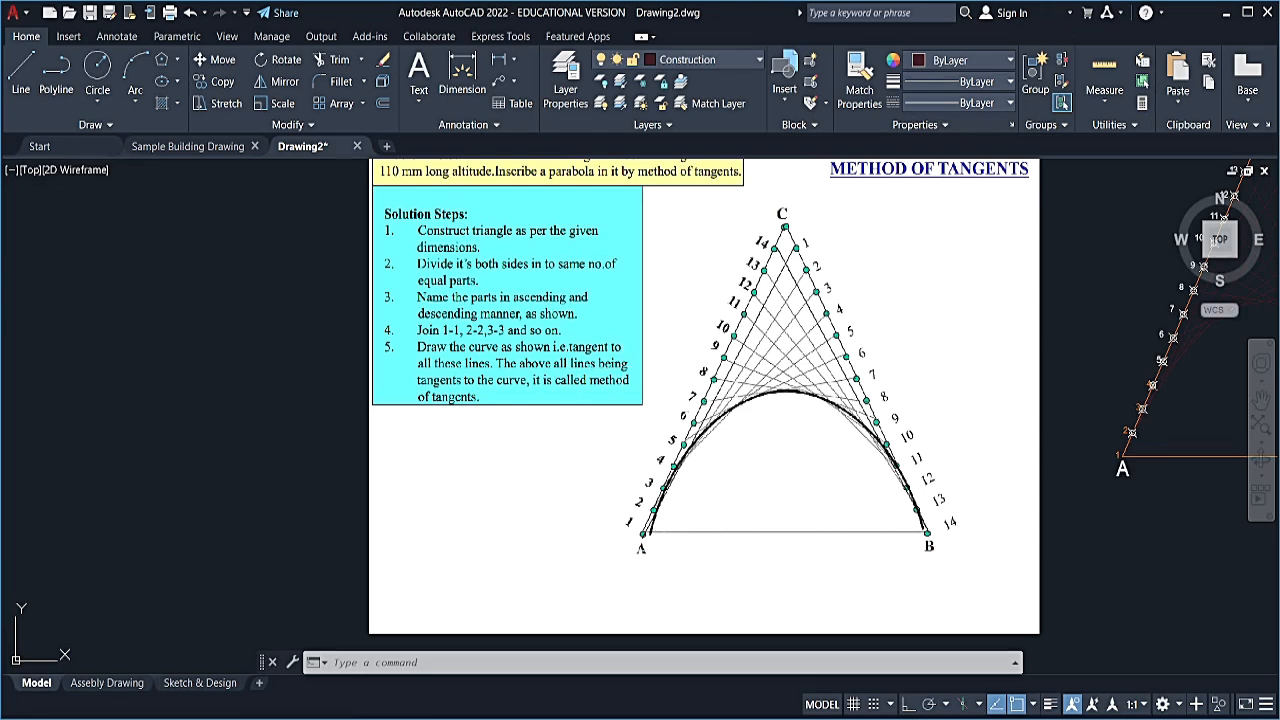
middle_click_drag(1107, 483, 1074, 482)
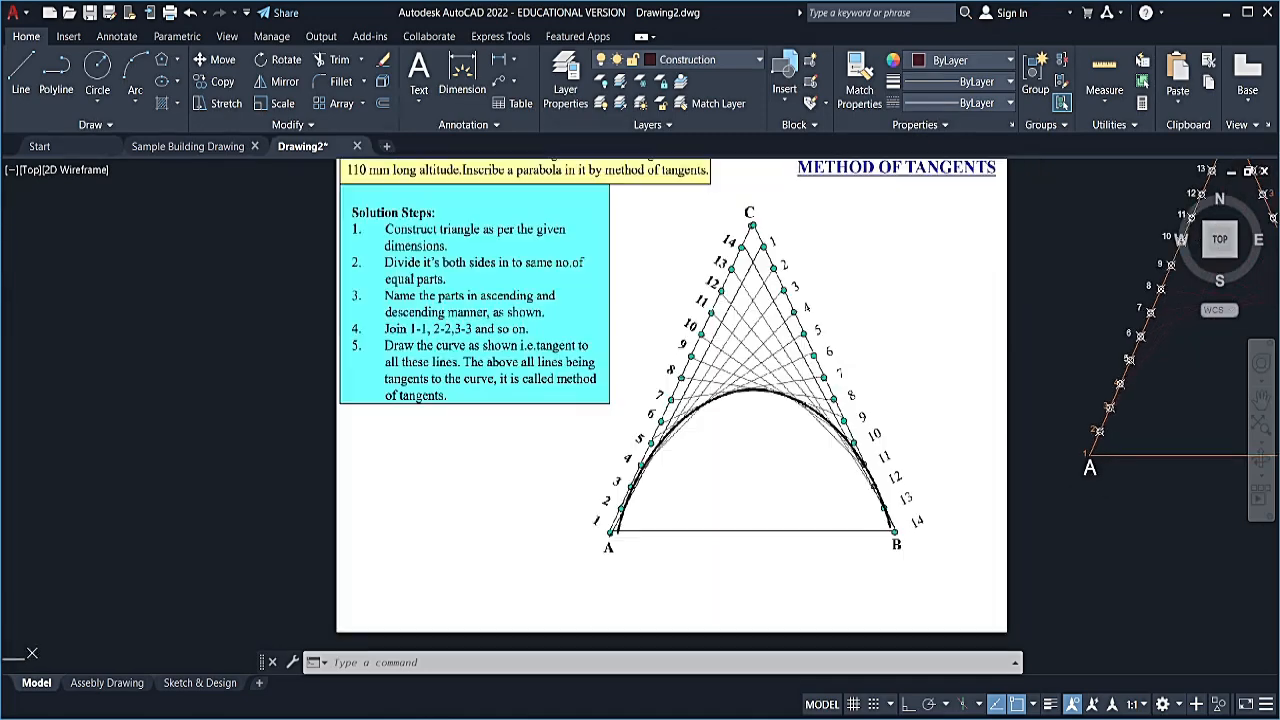
scroll(706, 504, "up", 2)
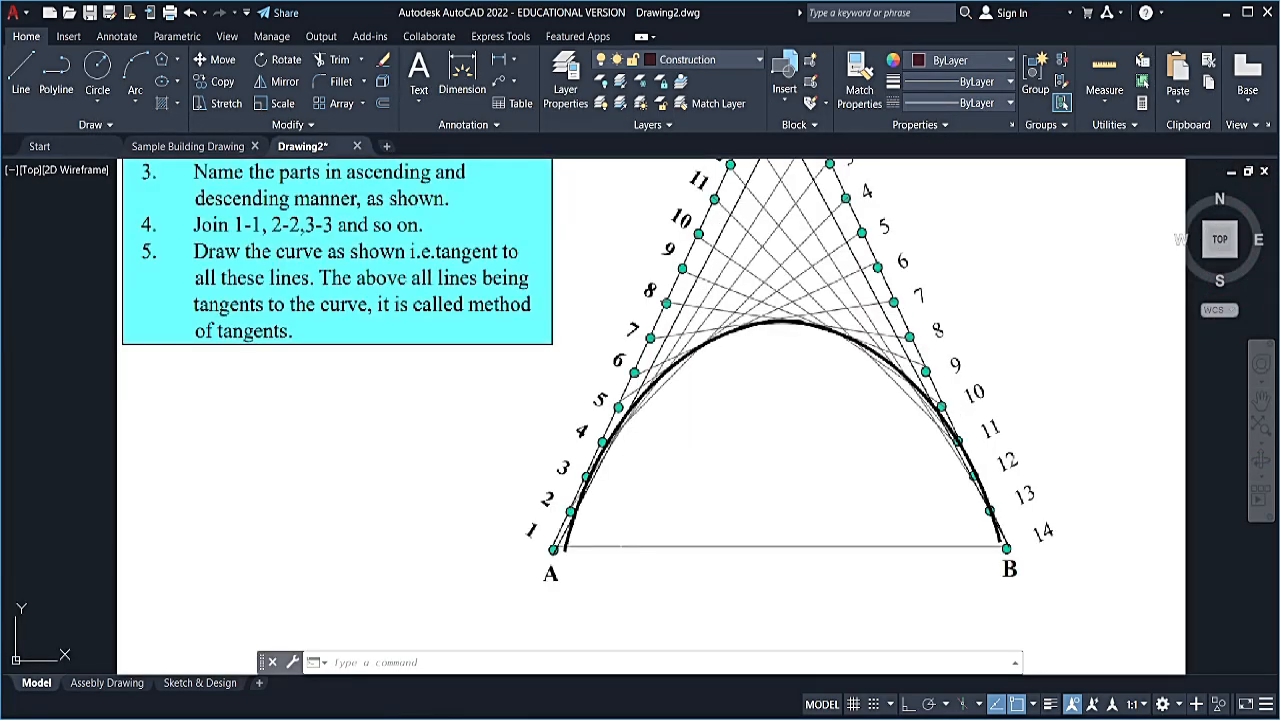
middle_click_drag(970, 547, 476, 477)
middle_click_drag(947, 467, 766, 595)
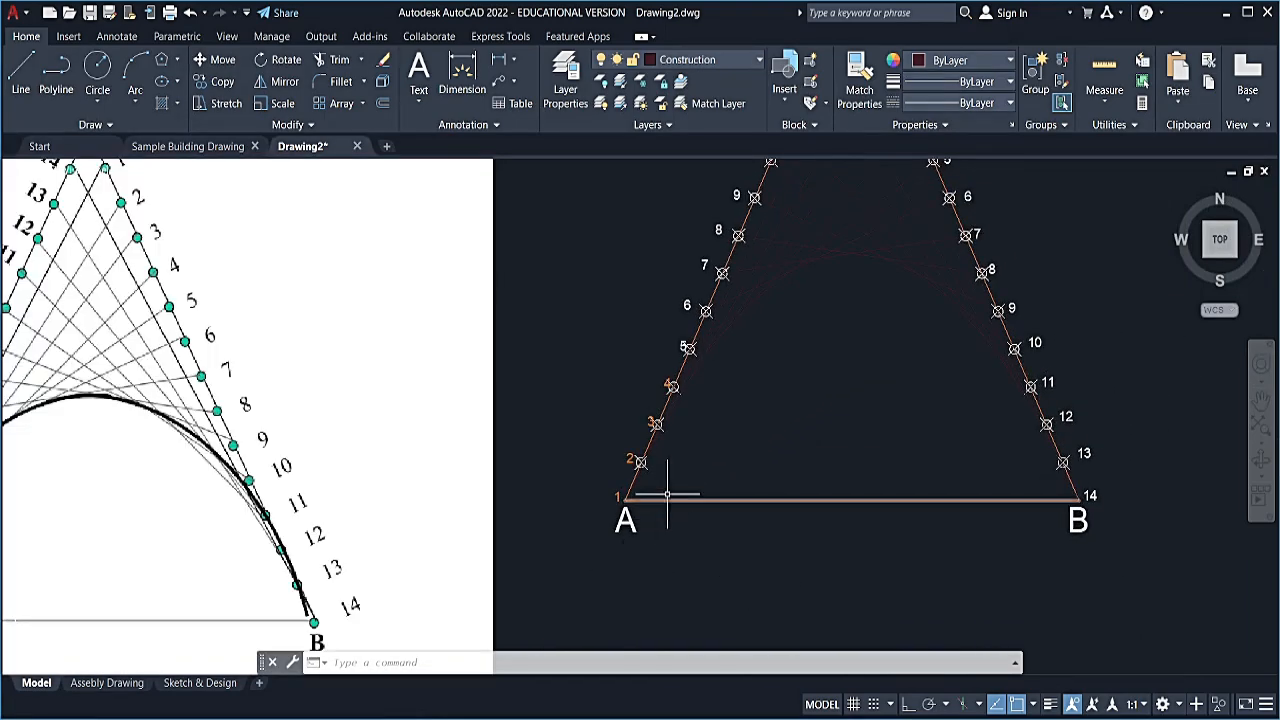
scroll(659, 490, "up", 3)
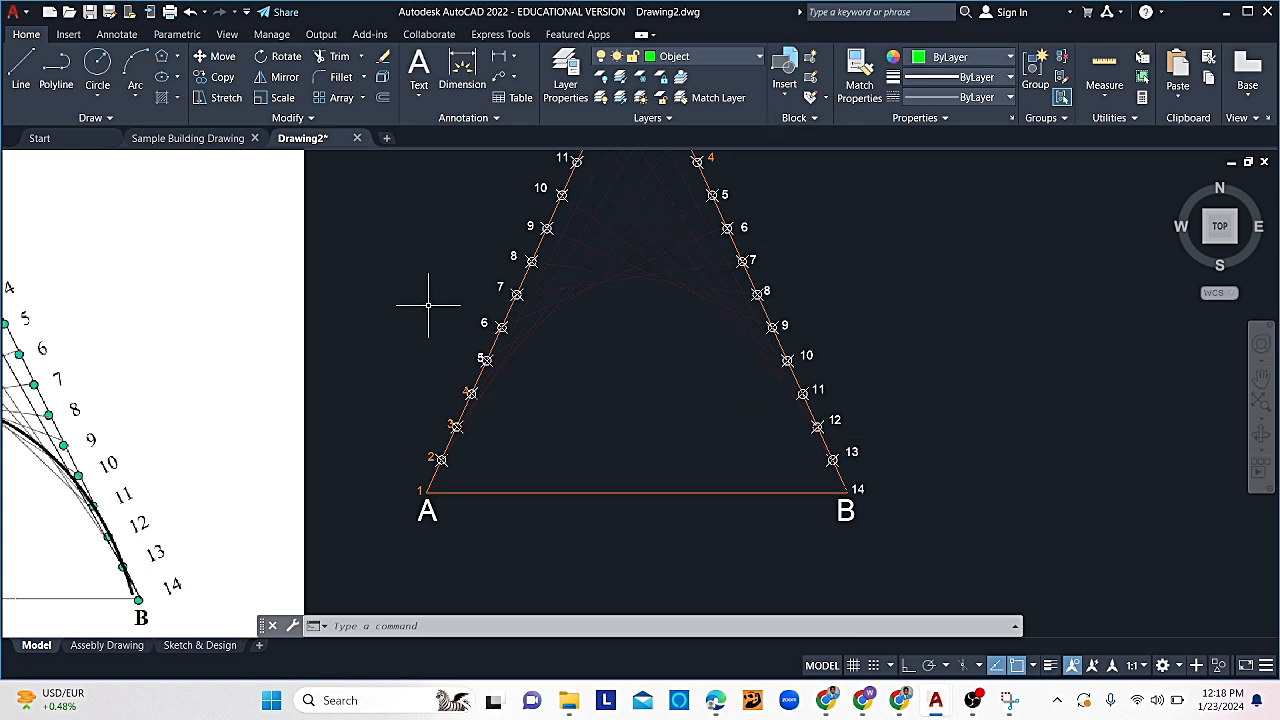
left_click(104, 121)
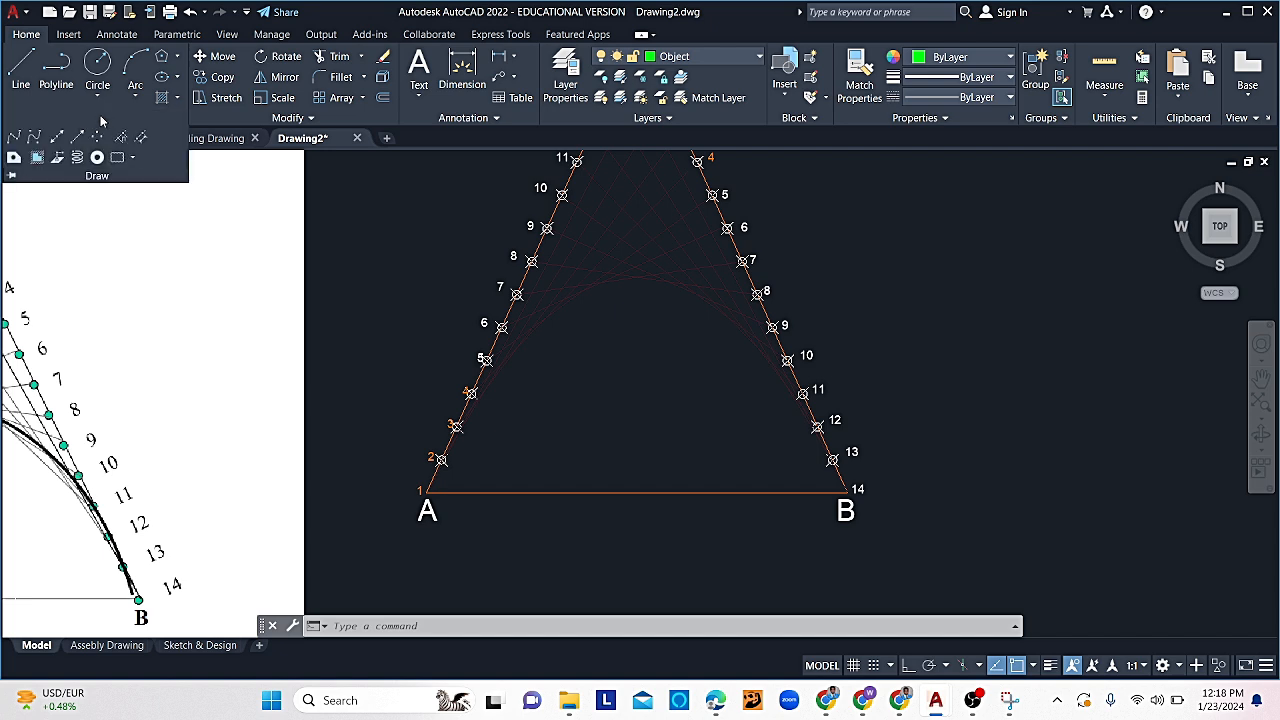
left_click(17, 140)
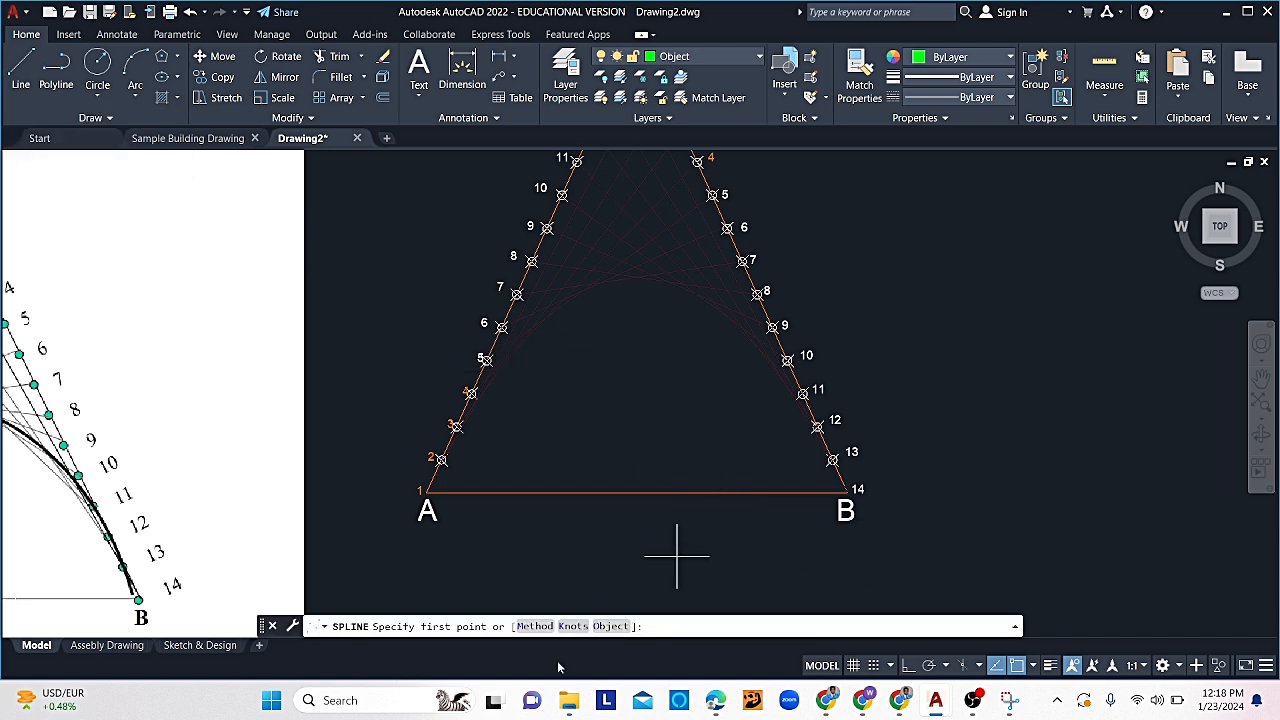
left_click(428, 492)
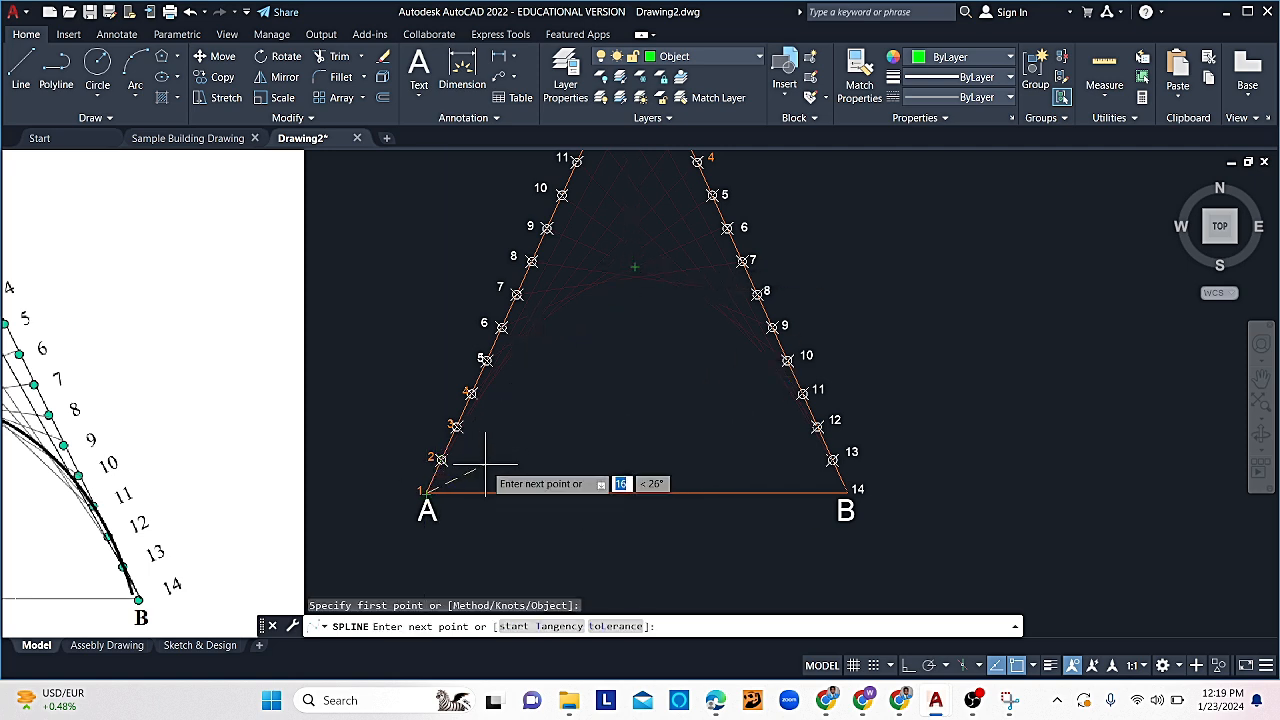
key("Escape")
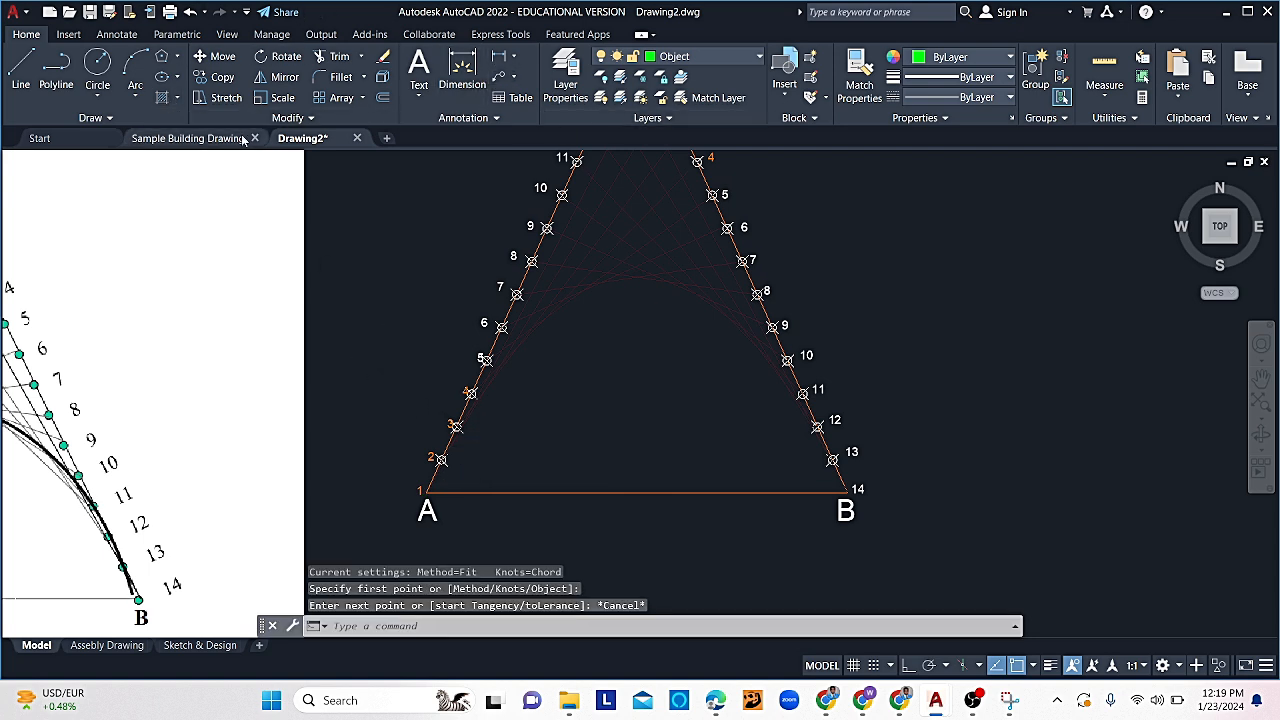
- Make Hidden Line the current layer and place a point object at vertex A
mouse_move(242, 140)
type("po")
key("Return")
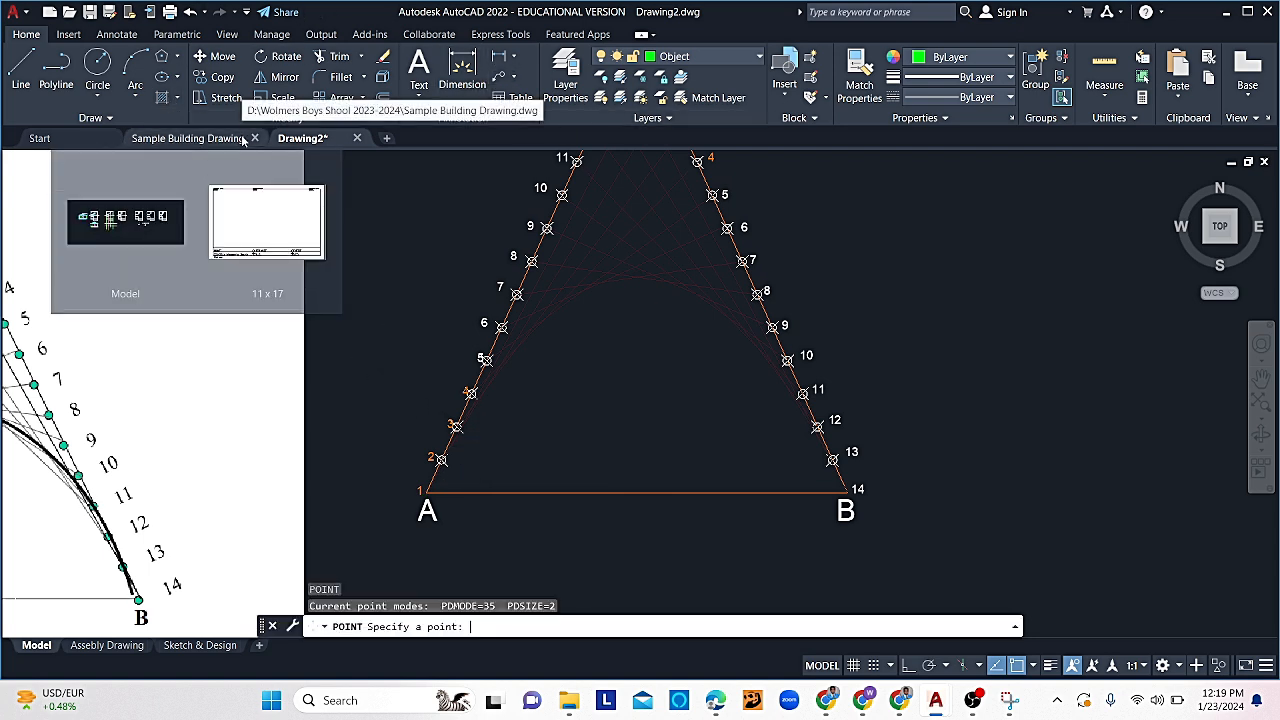
left_click(683, 58)
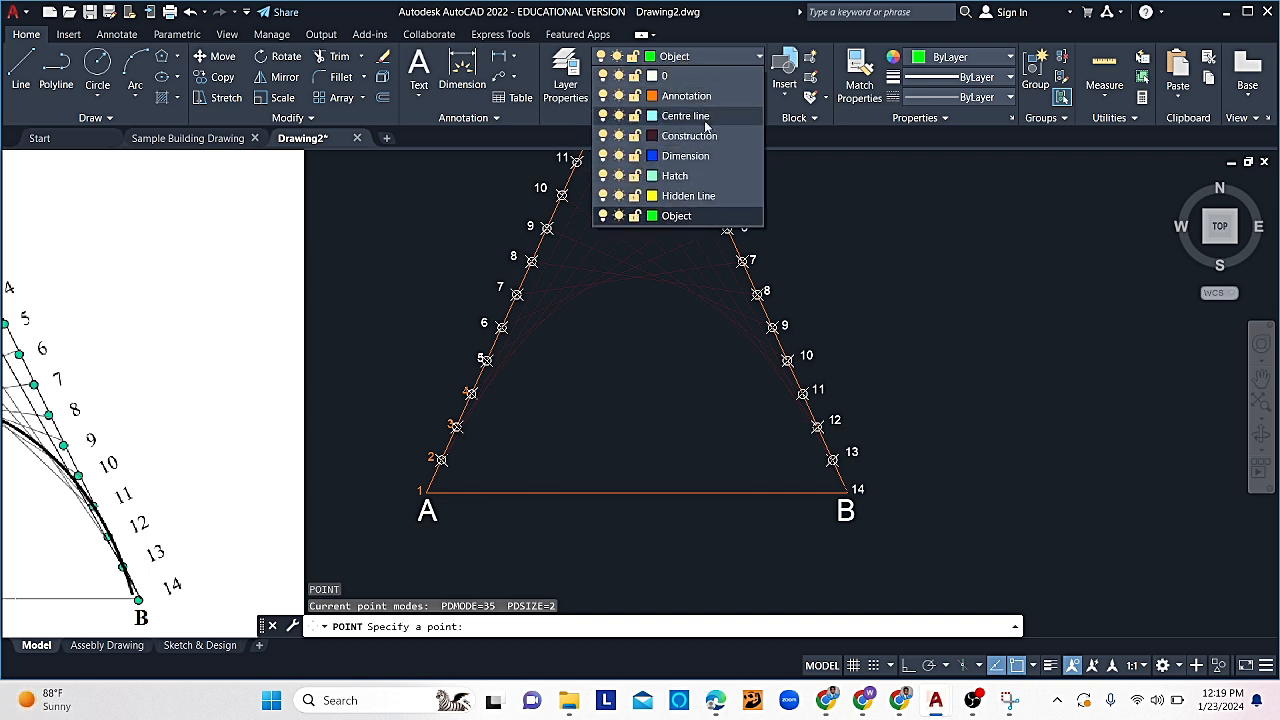
left_click(682, 195)
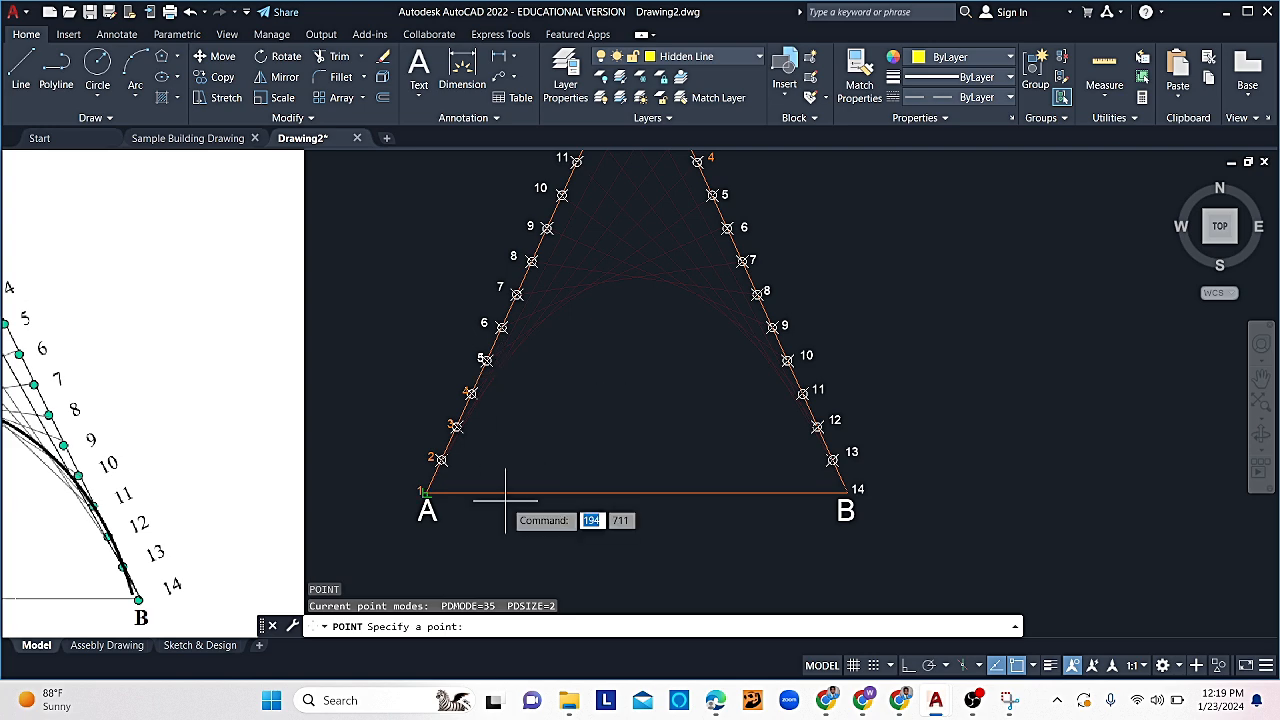
scroll(505, 500, "up", 2)
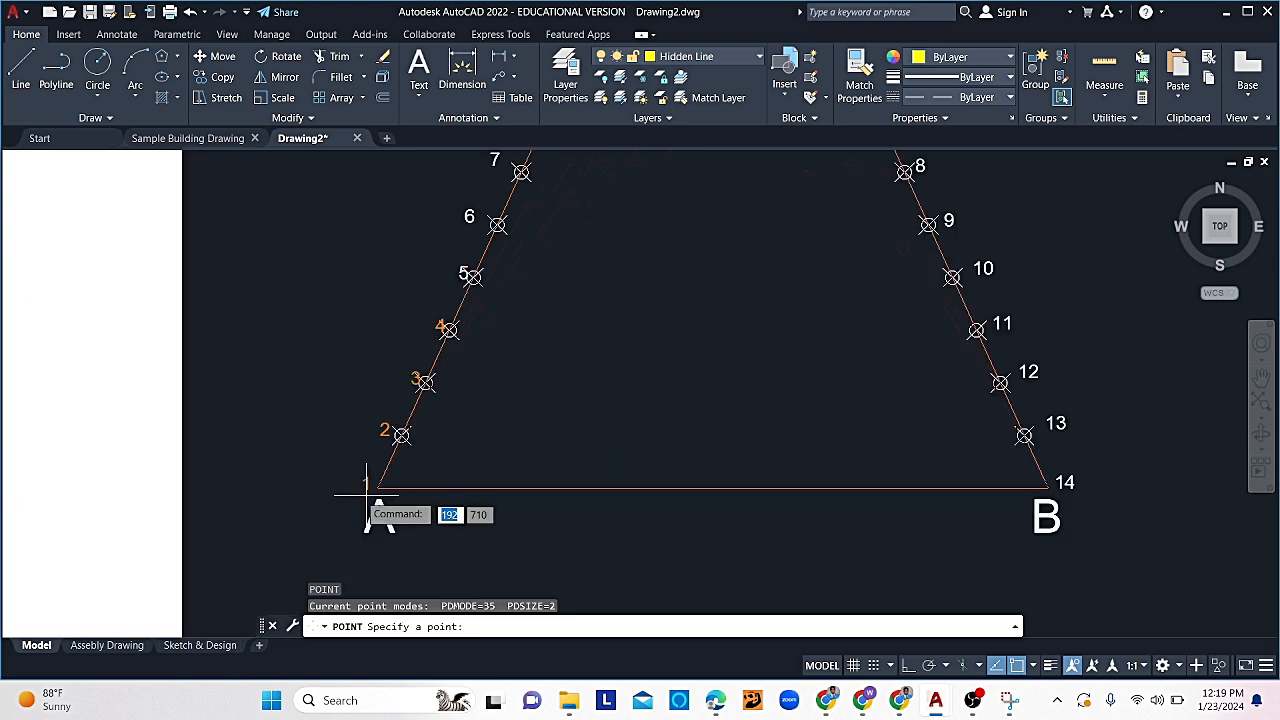
scroll(514, 420, "up", 4)
scroll(400, 530, "down", 2)
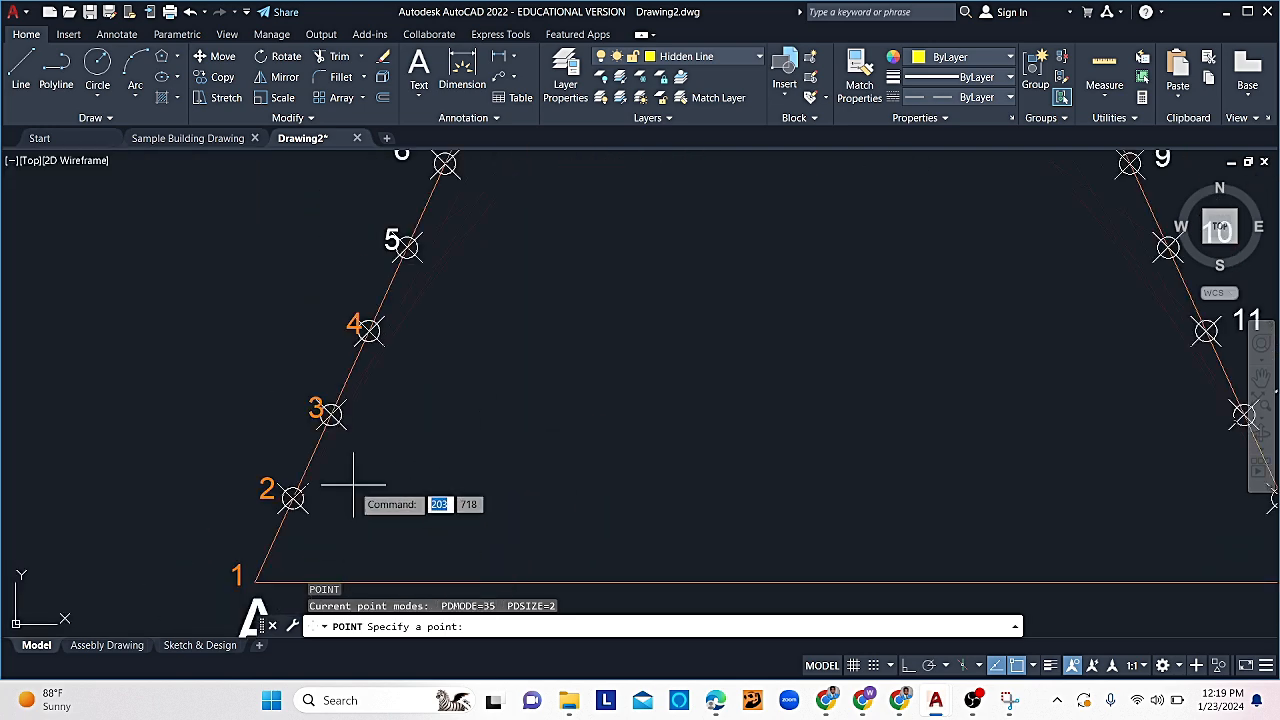
scroll(777, 300, "down", 2)
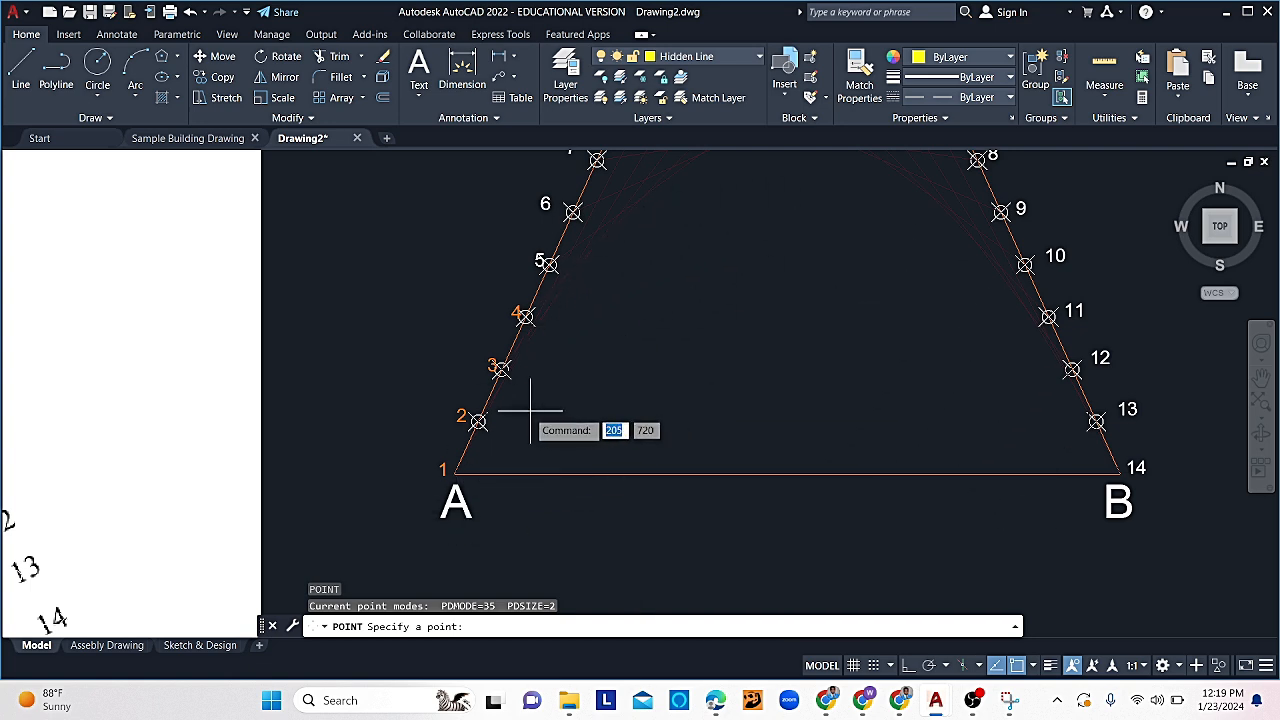
left_click(452, 472)
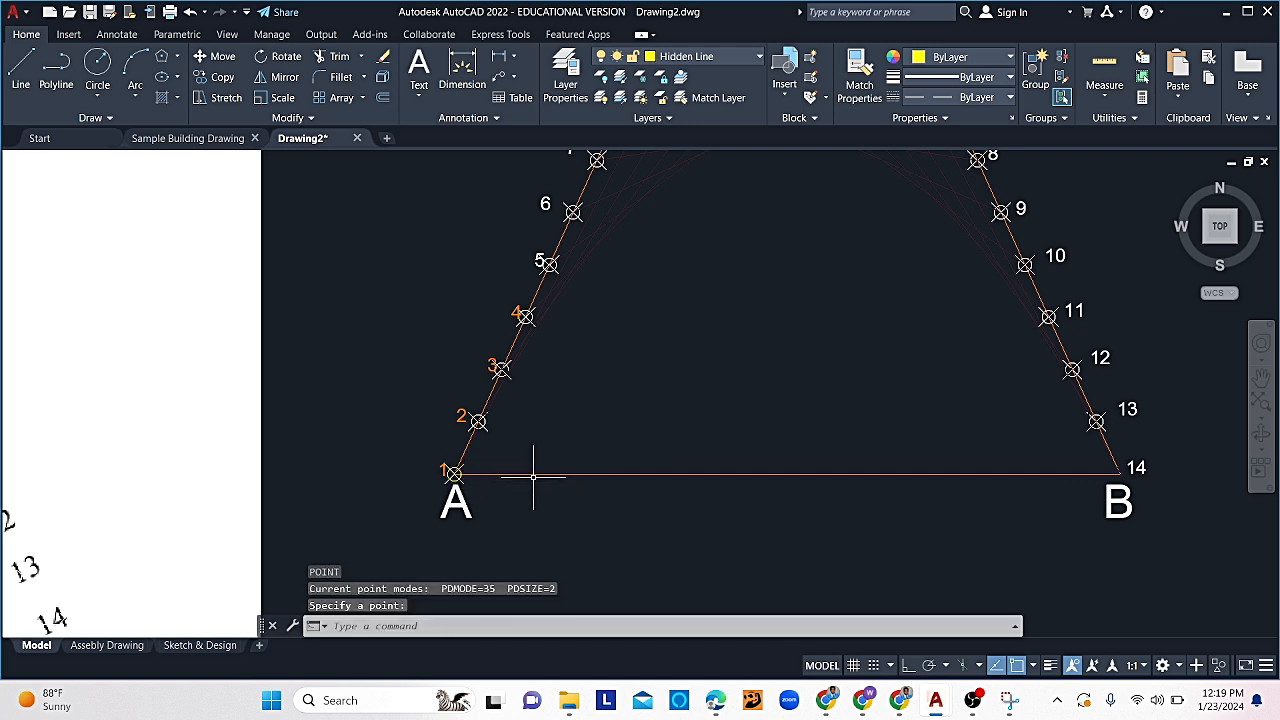
- Place point objects at the tangent-line intersections just below point 3 and just inside the triangle beside point 4 of side AC
key("Return")
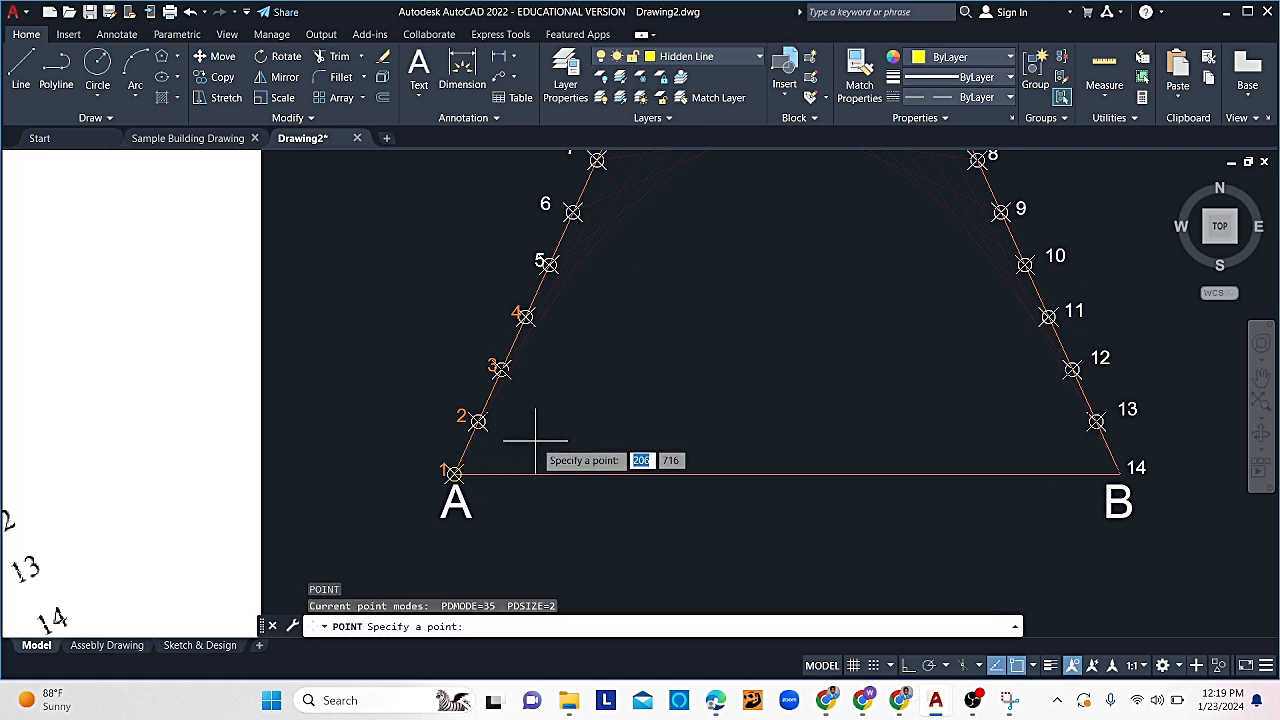
scroll(529, 420, "up", 2)
middle_click_drag(593, 264, 567, 332)
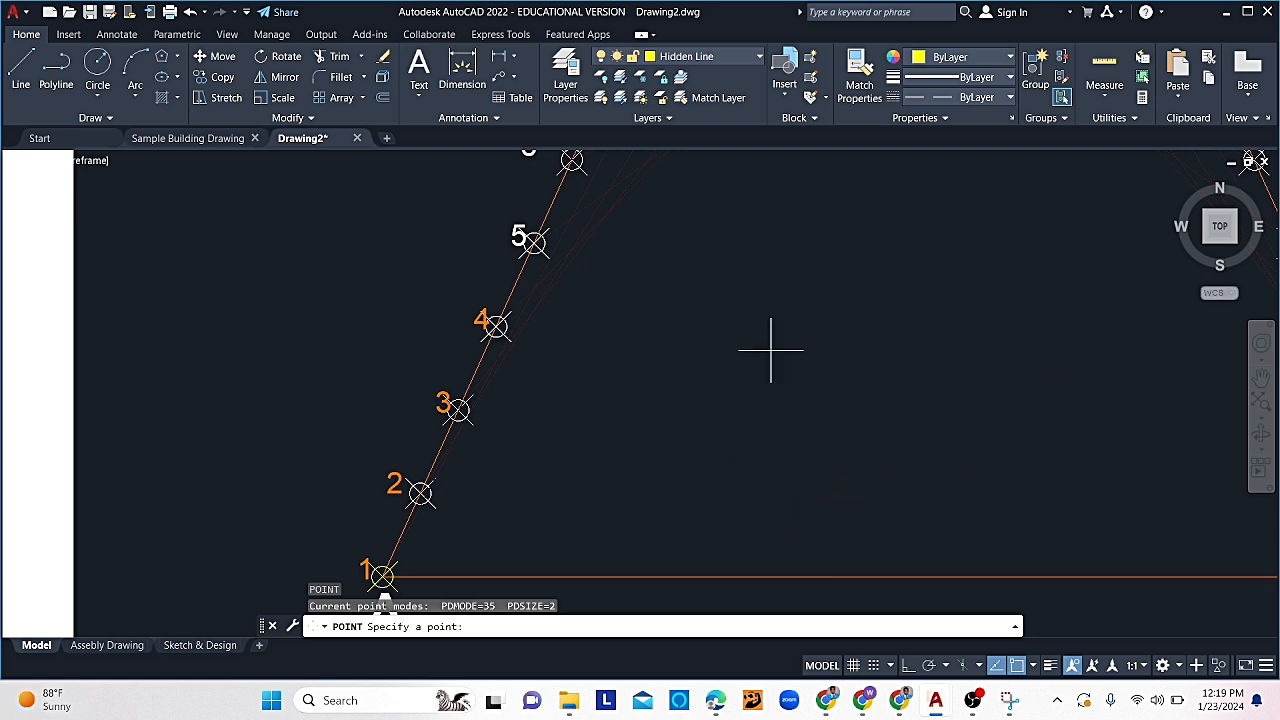
scroll(477, 493, "up", 2)
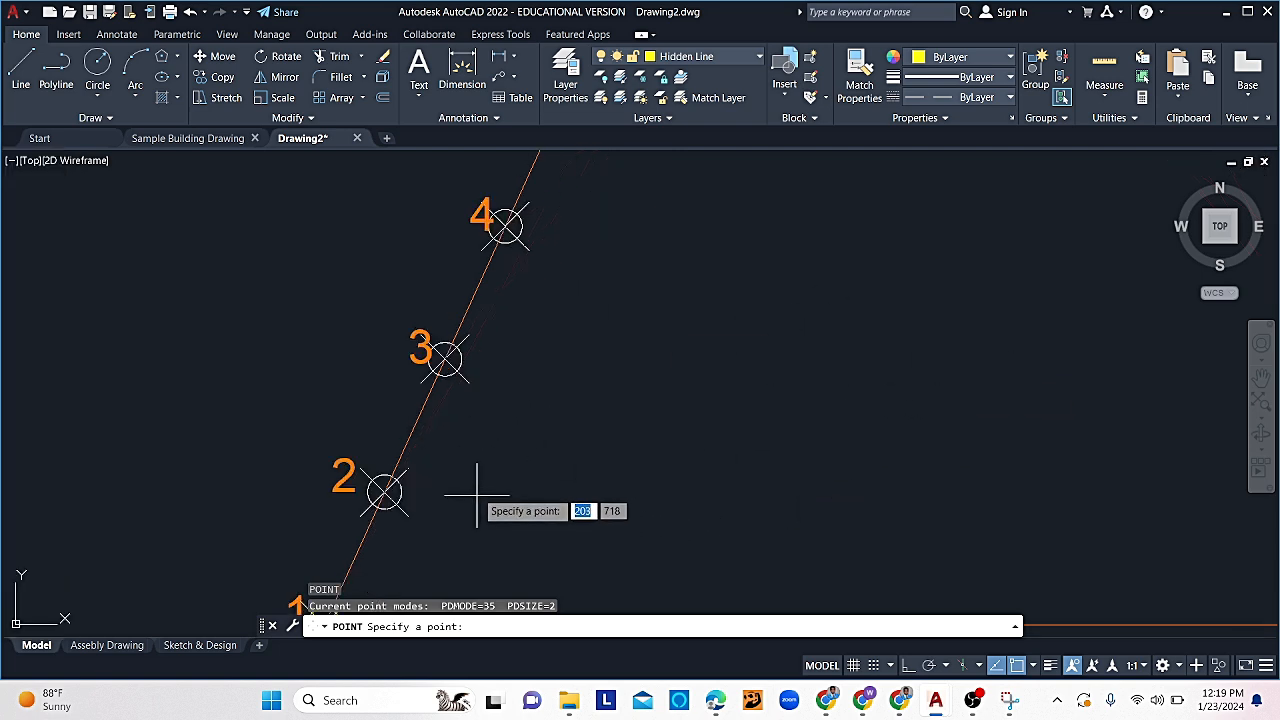
left_click(453, 380)
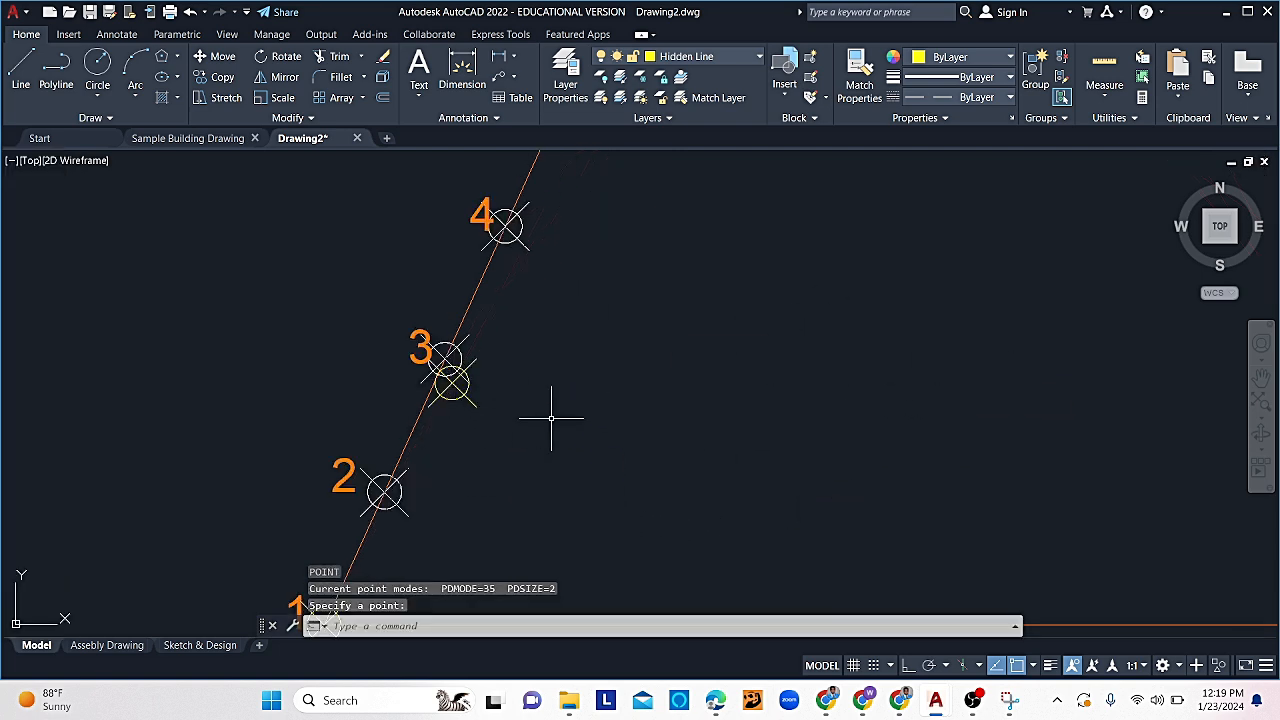
scroll(559, 420, "down", 2)
key("Return")
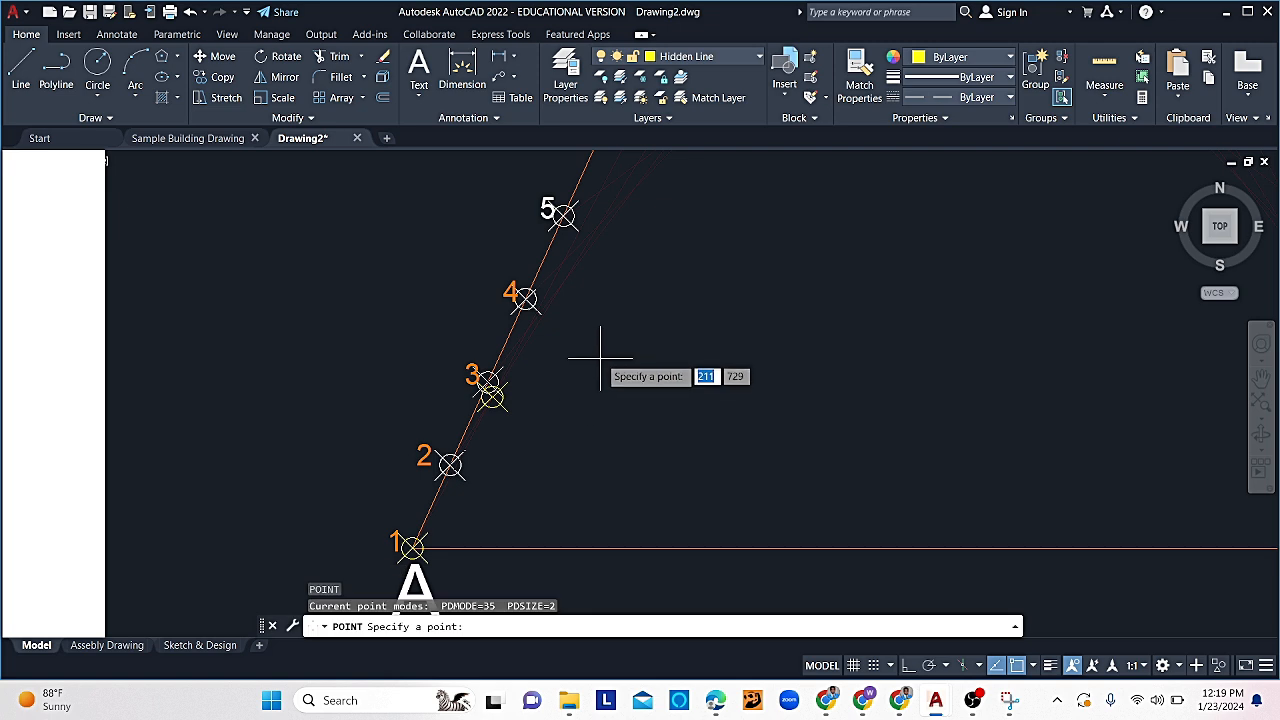
scroll(580, 286, "up", 2)
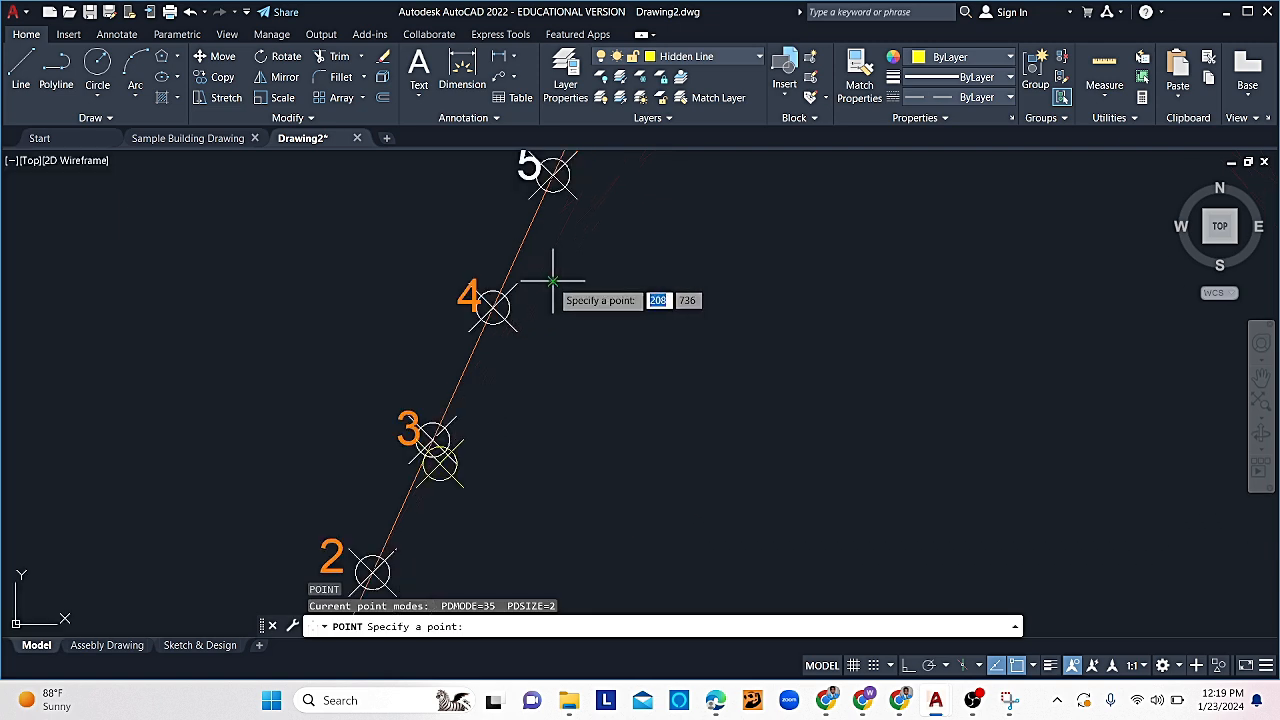
left_click(552, 281)
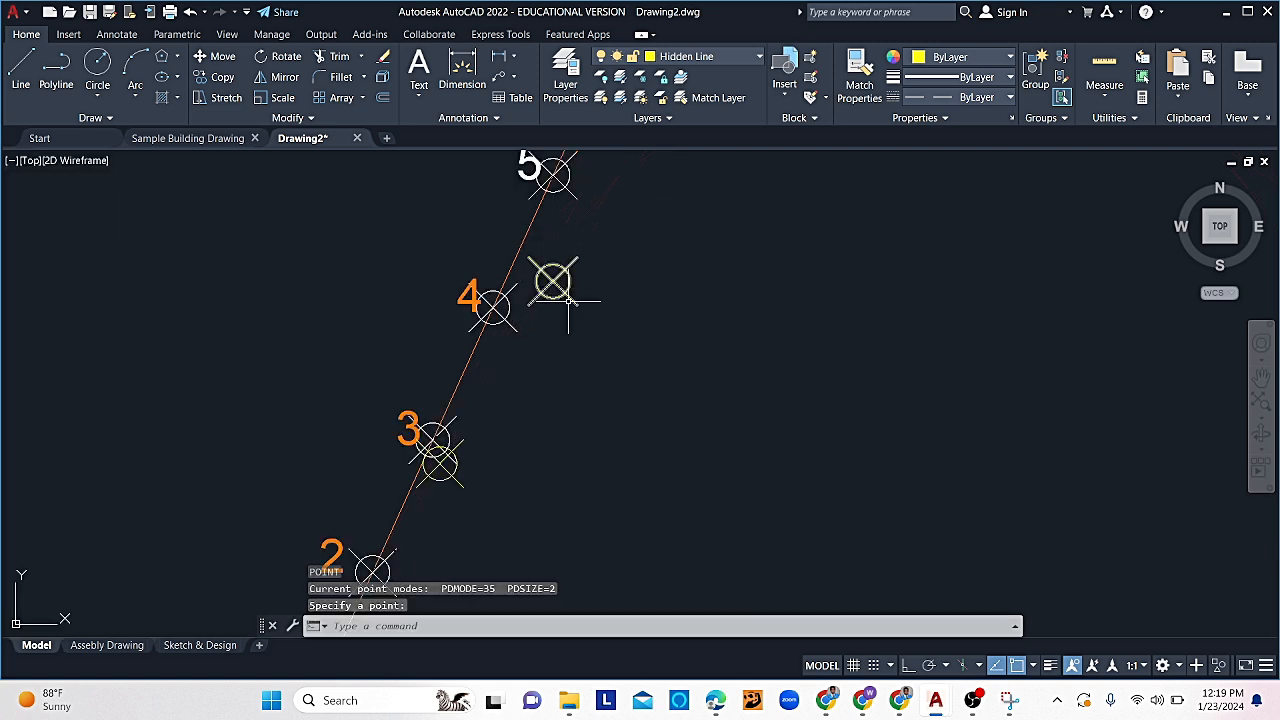
- Set the point style size to 1 in absolute units
scroll(627, 362, "down", 2)
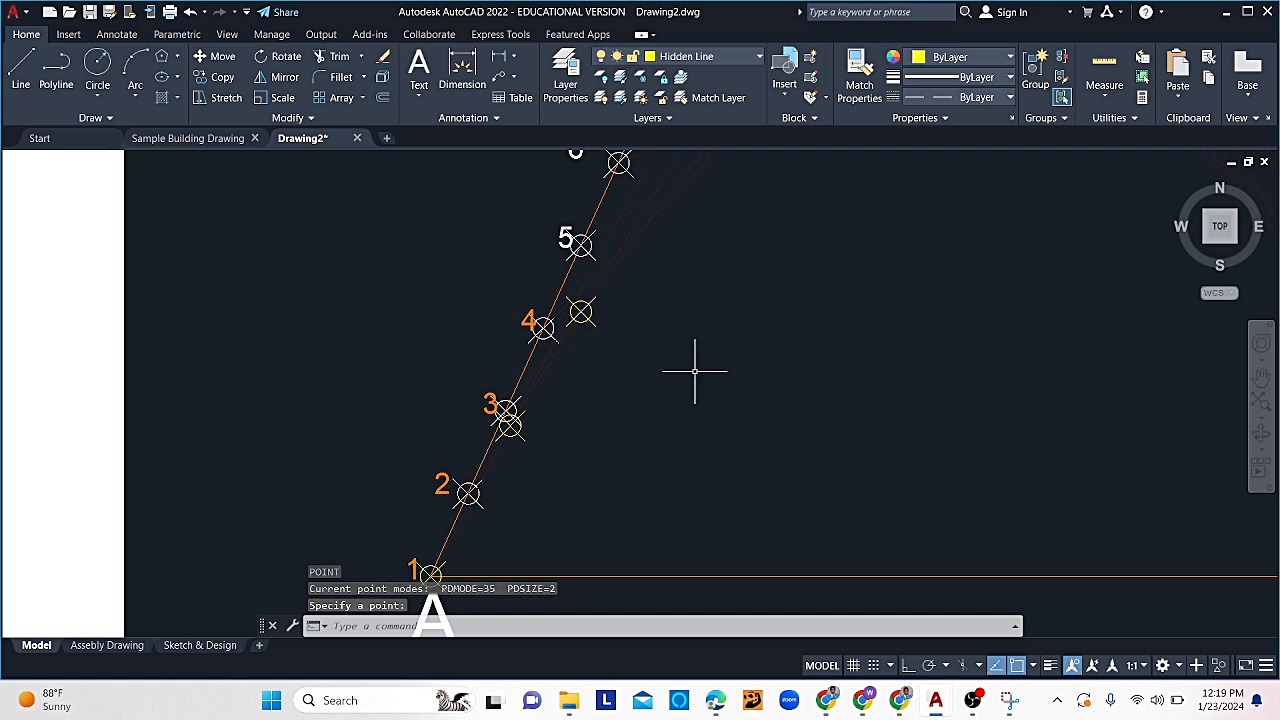
type("t")
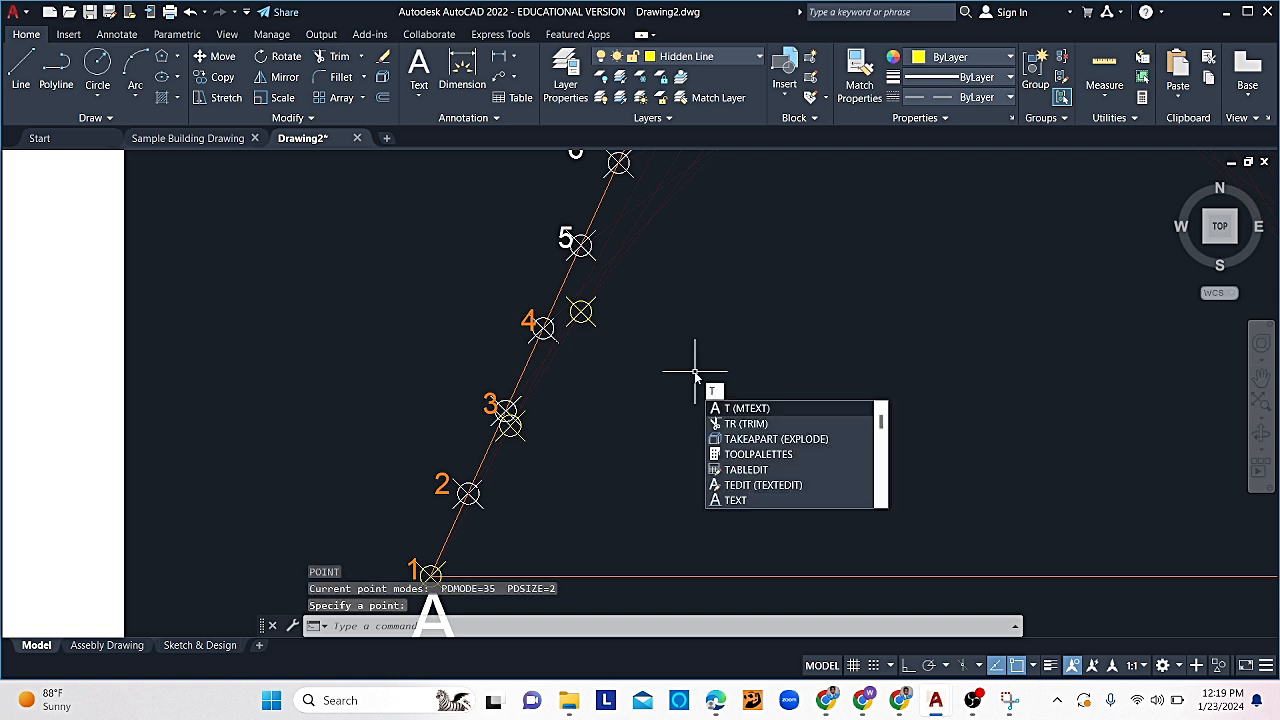
key("BackSpace")
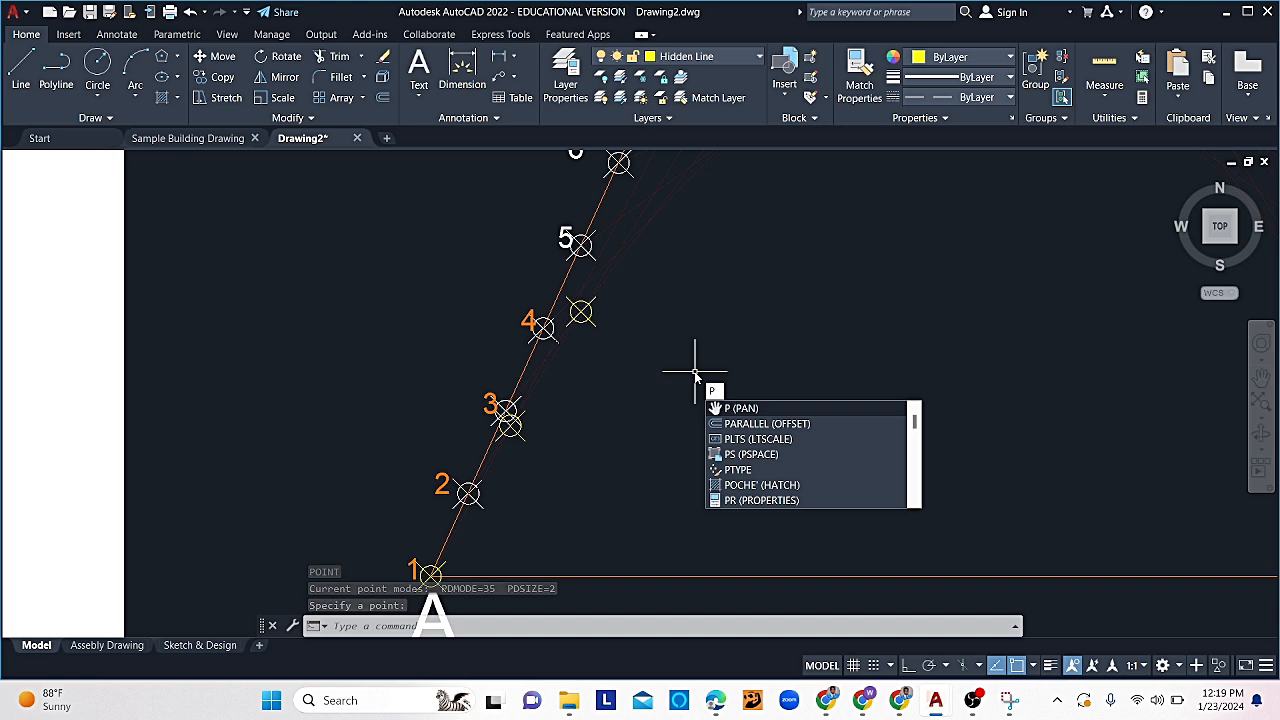
type("ptype")
key("Return")
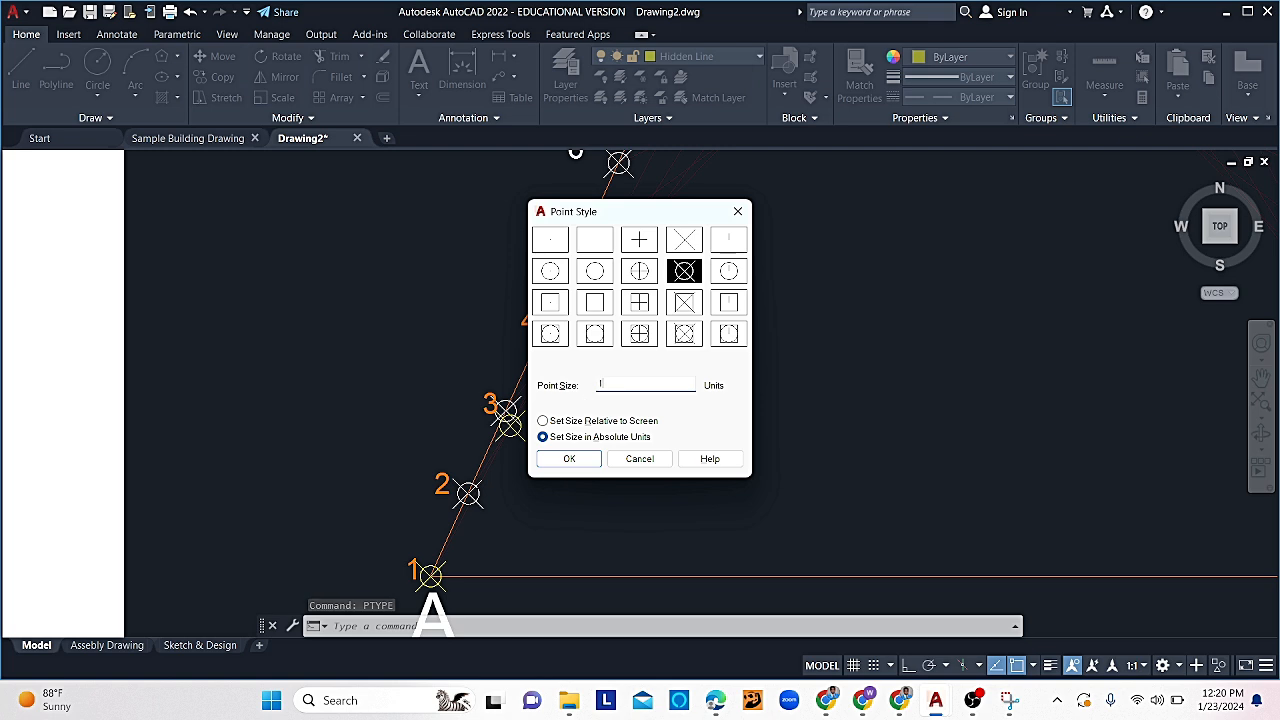
key("Return")
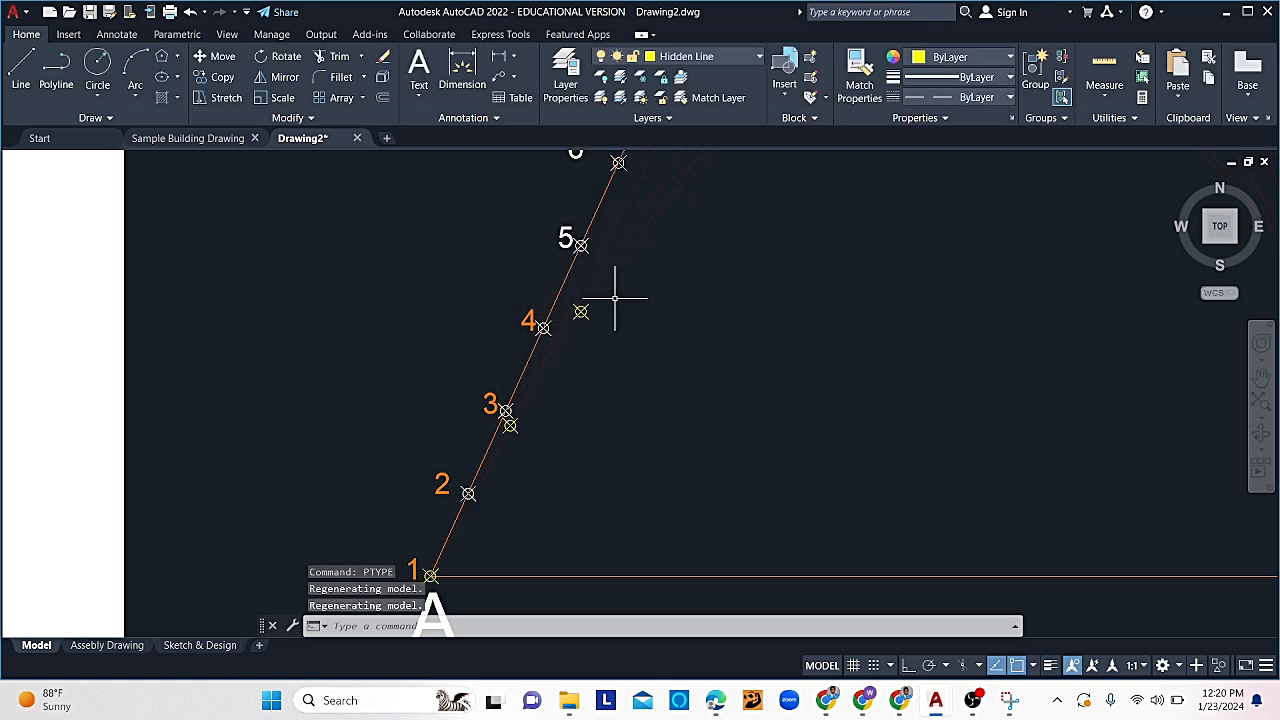
- Place two point objects at the tangent-line intersections inside the triangle, diagonally above points 5 and 6 of side AC
type("poi")
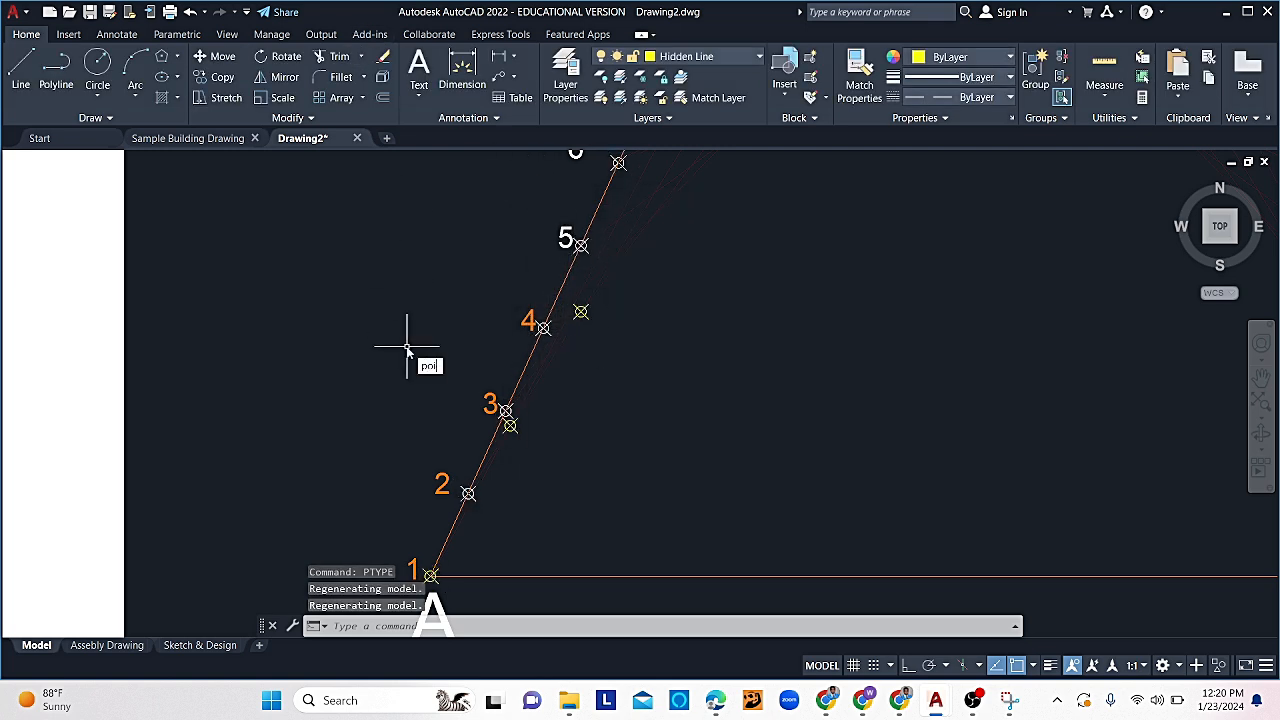
type("nt")
key("Return")
middle_click_drag(727, 282, 622, 373)
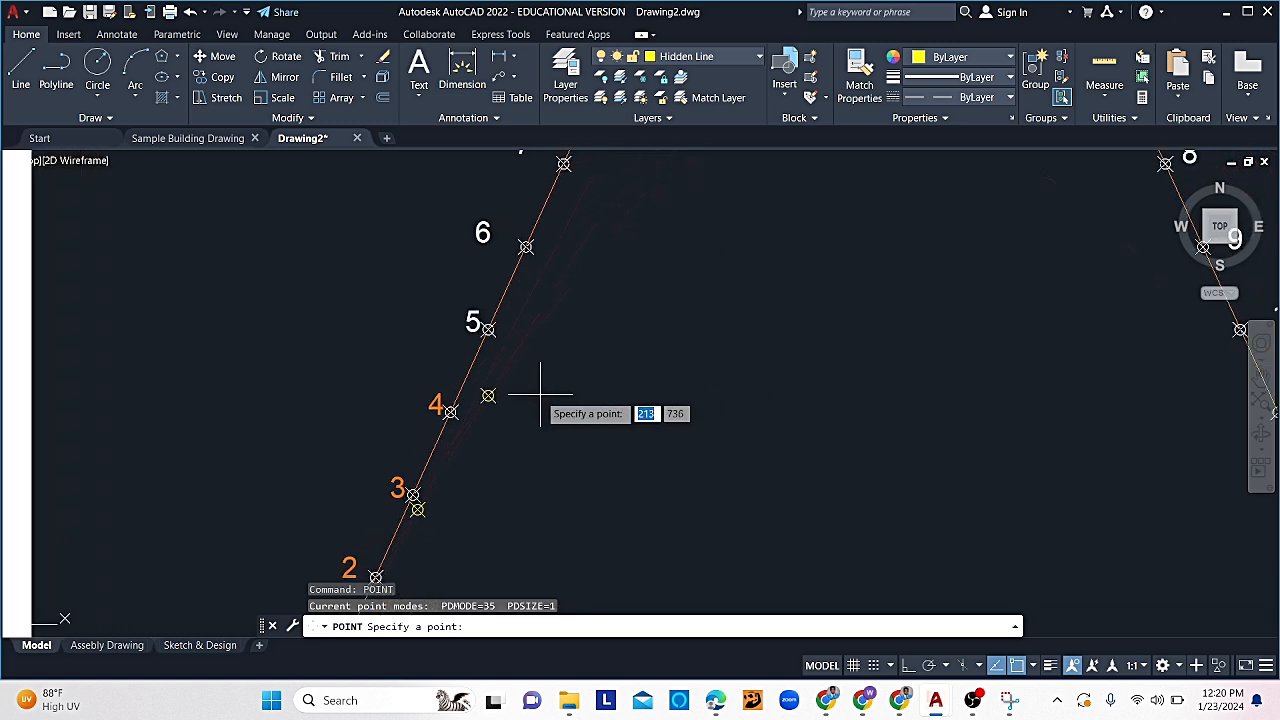
left_click(560, 300)
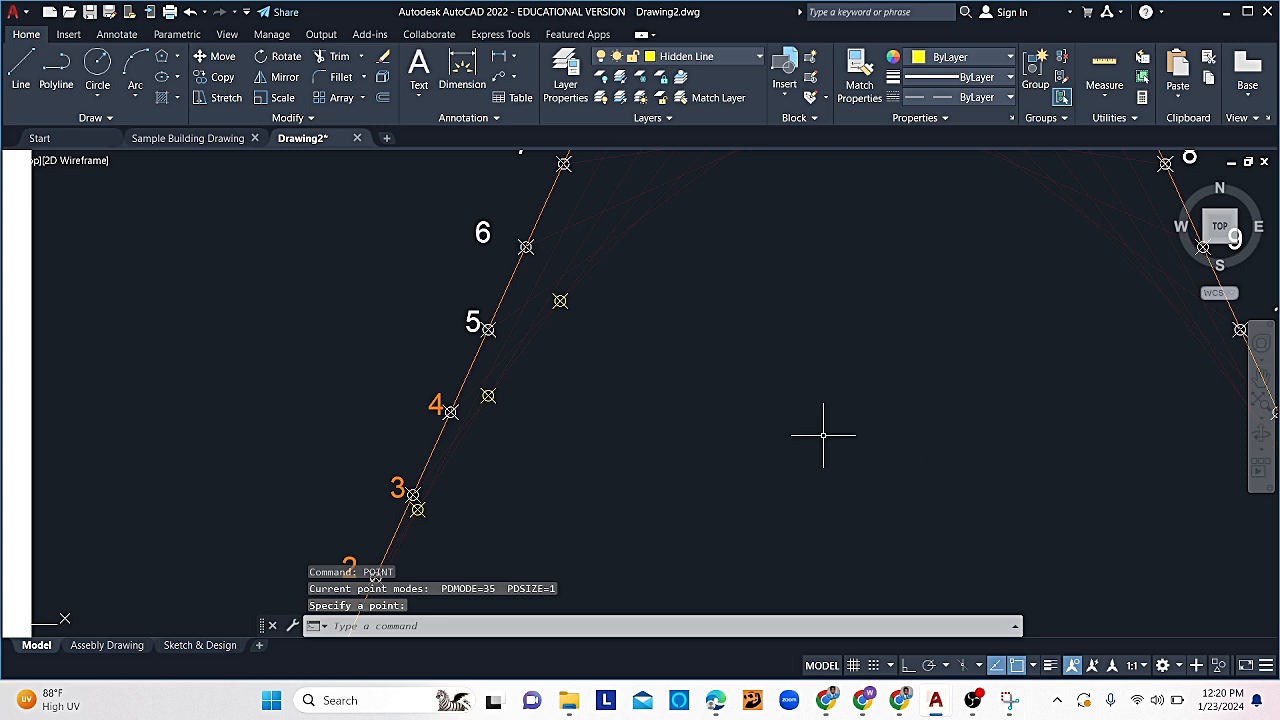
middle_click_drag(783, 420, 622, 477)
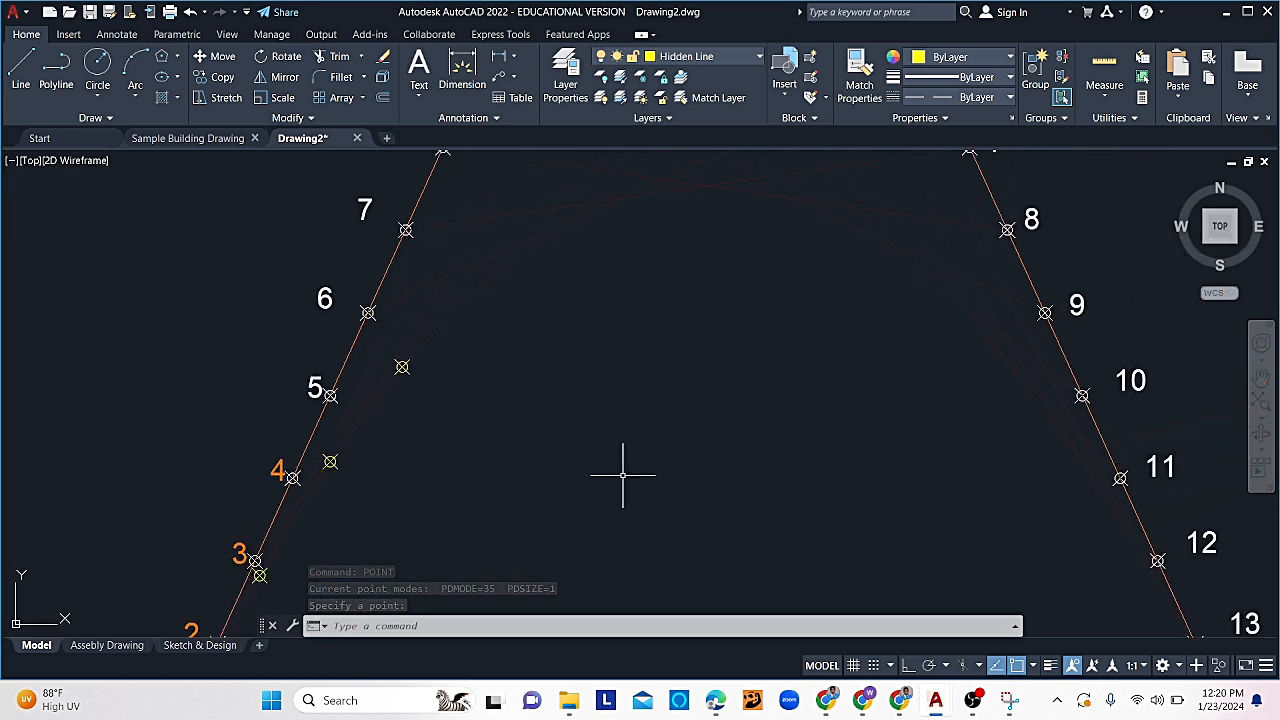
key("space")
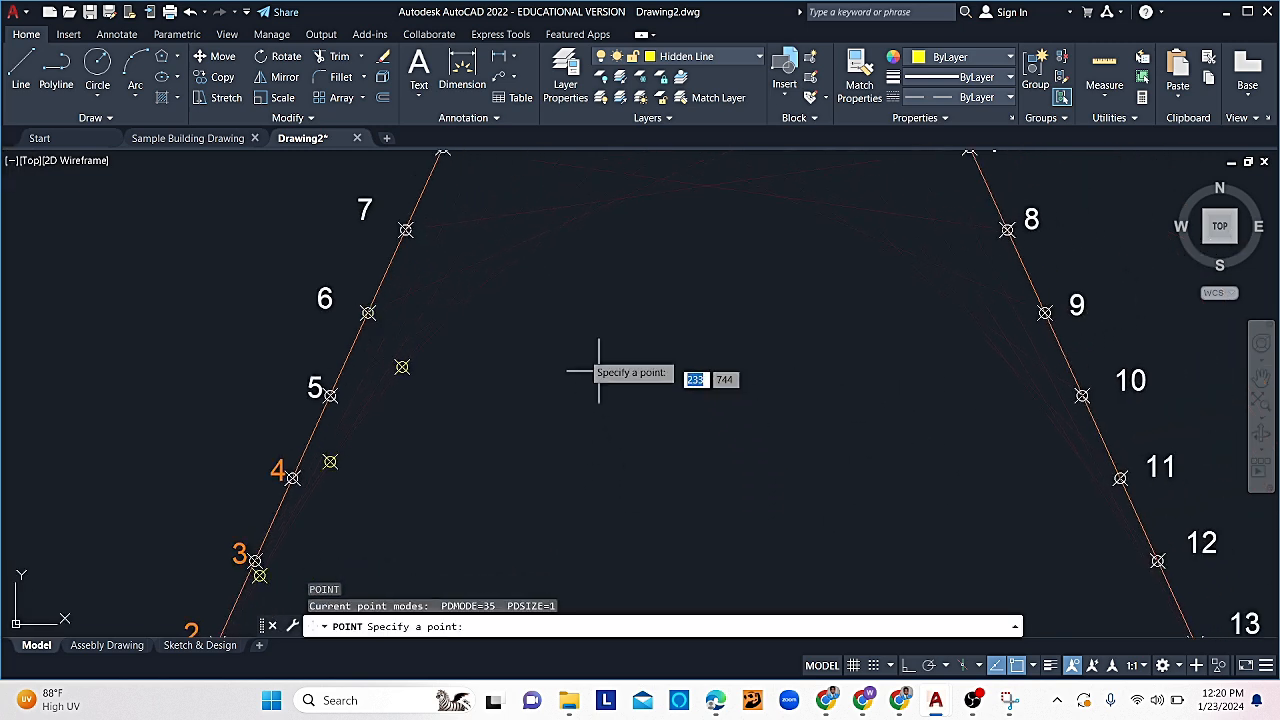
left_click(479, 287)
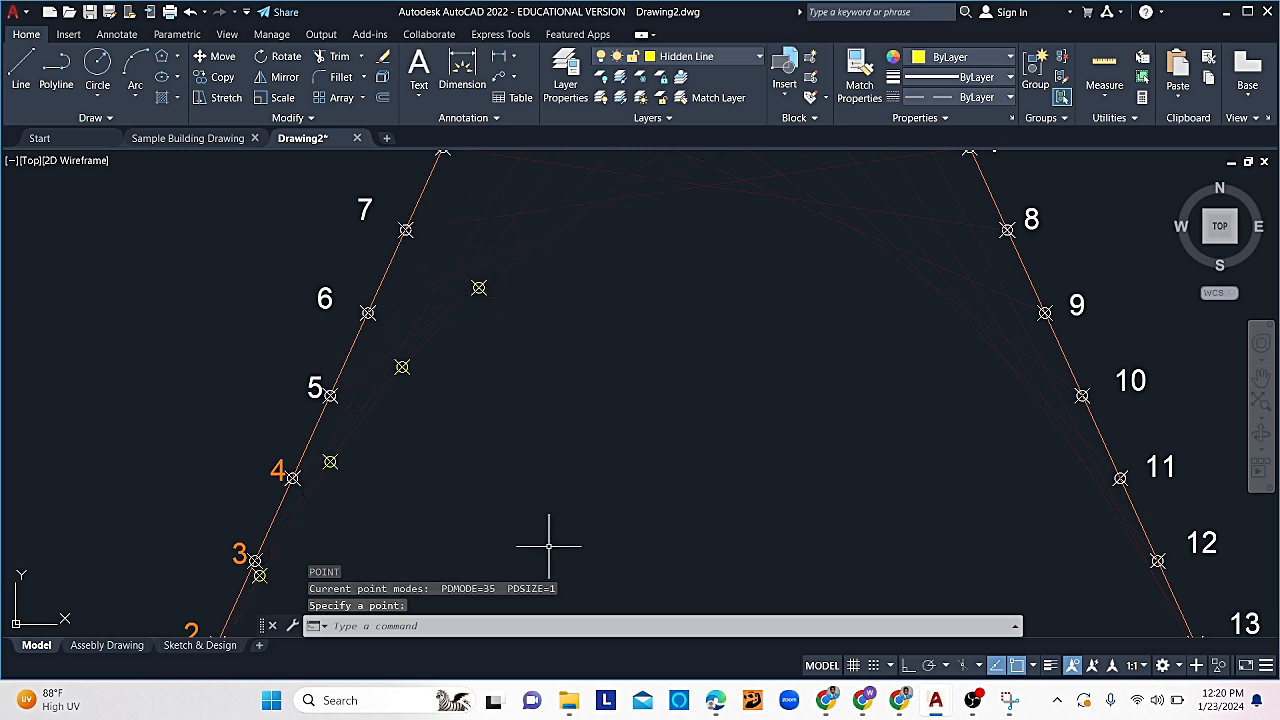
- Place three more point objects at the tangent-line intersections leading up from side AC to the crown of the curve
key("Return")
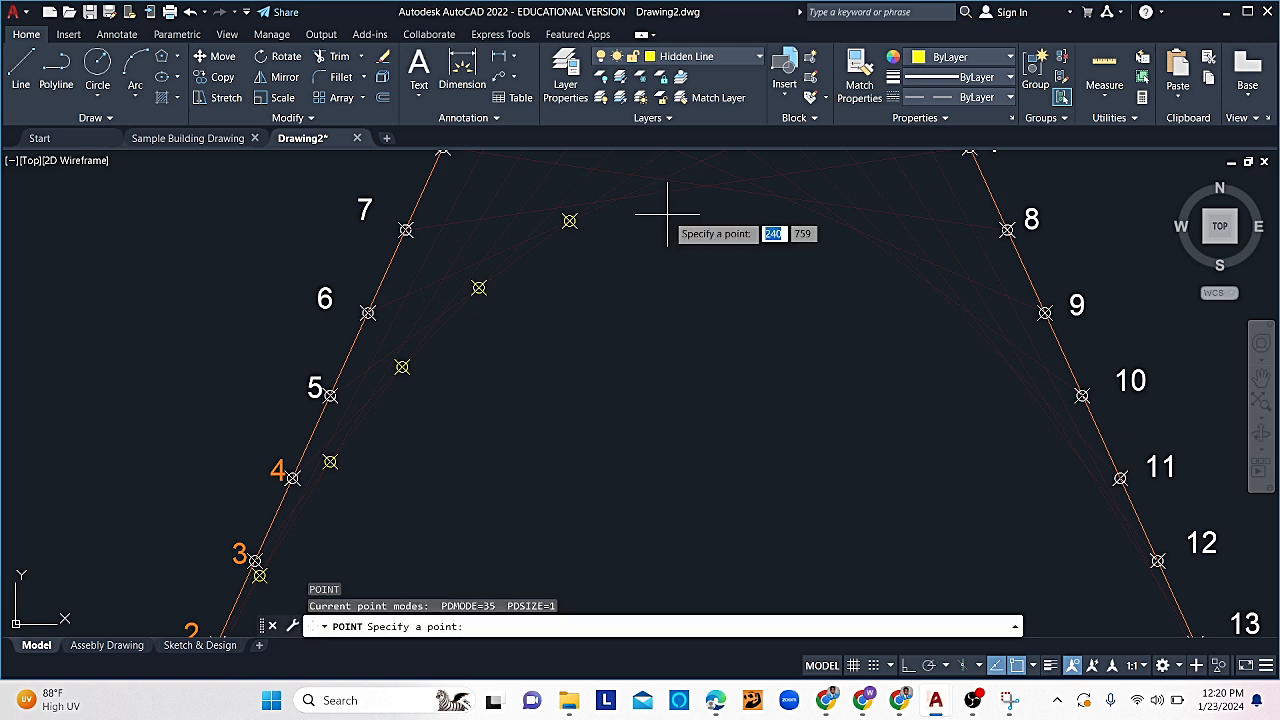
left_click(618, 198)
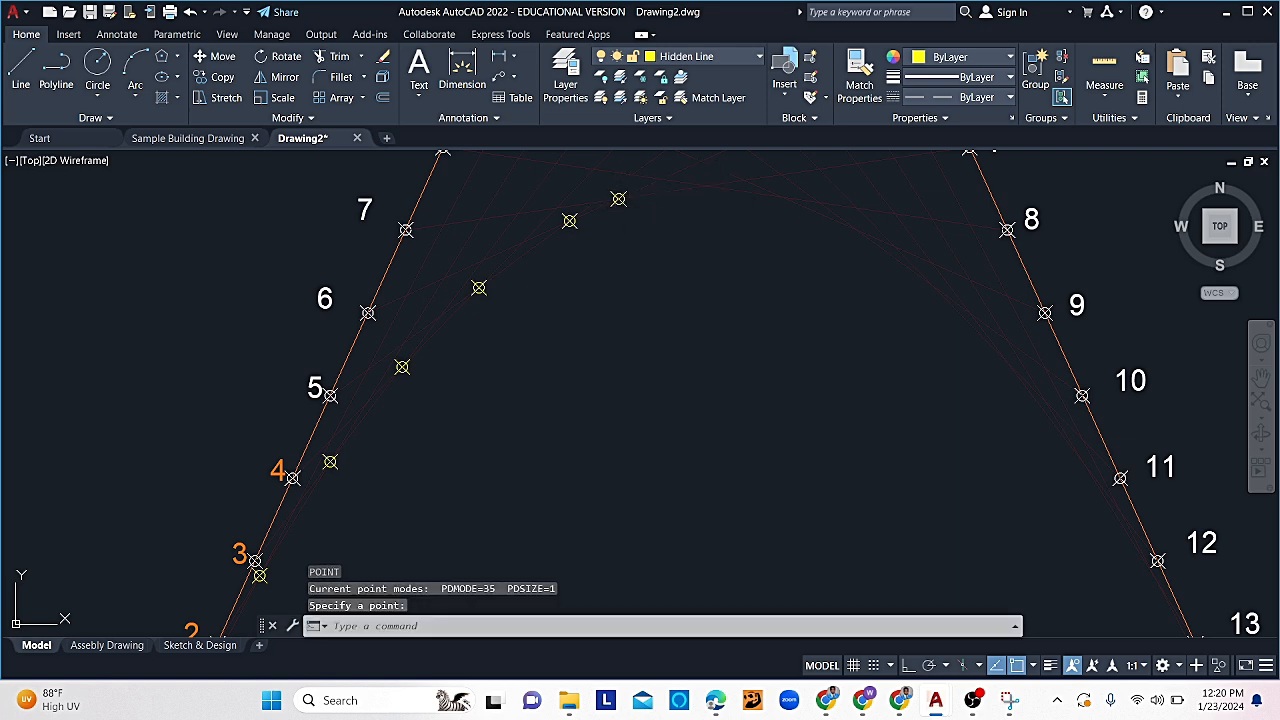
key("Return")
left_click(706, 186)
- Place point objects at the next three tangent-line intersections descending from the crown toward point 9 of side BC
key("Return")
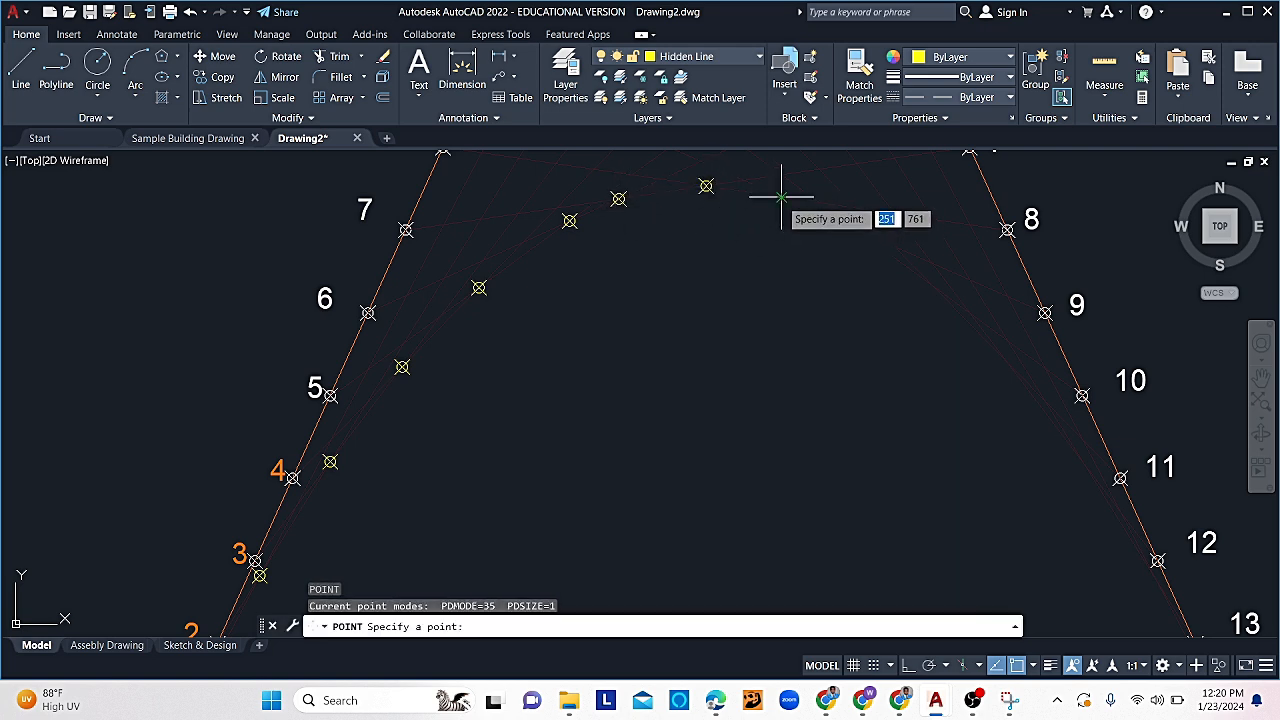
left_click(781, 197)
key("Return")
left_click(856, 230)
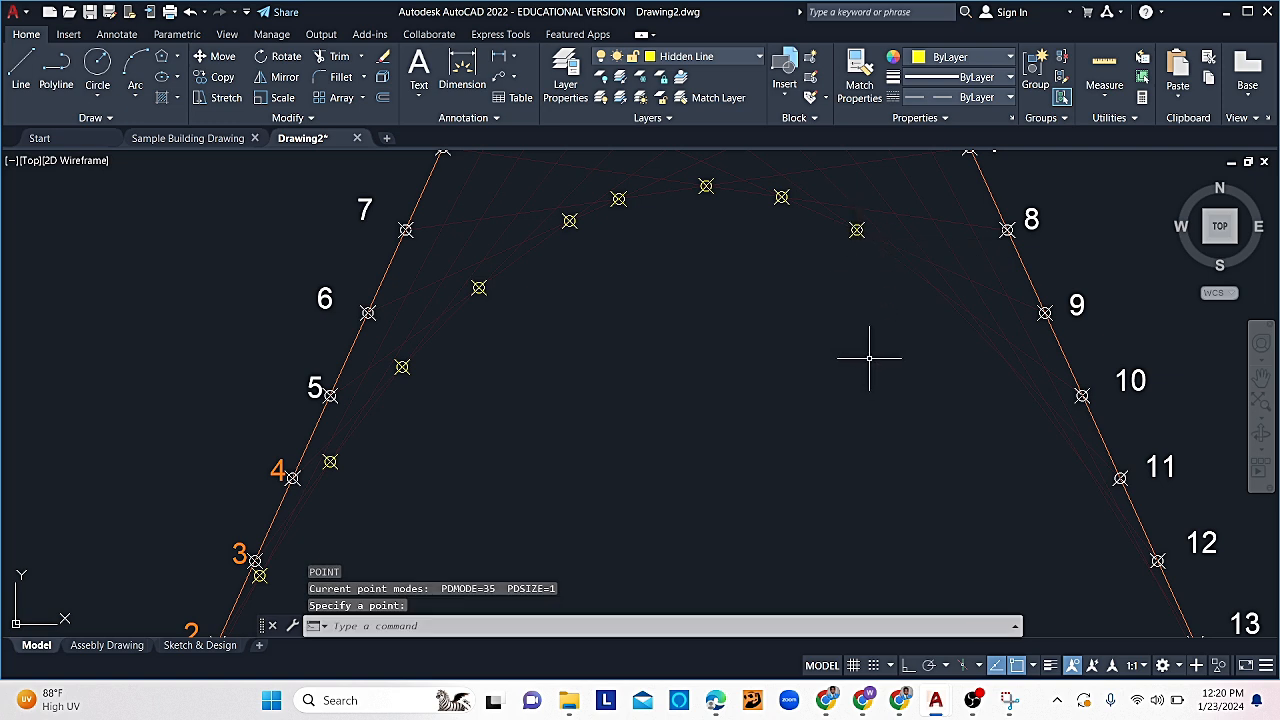
key("Return")
left_click(931, 284)
- Place point objects at the tangent-line intersections beside points 10 and 11, just below point 12 of side BC, and at vertex B
key("Return")
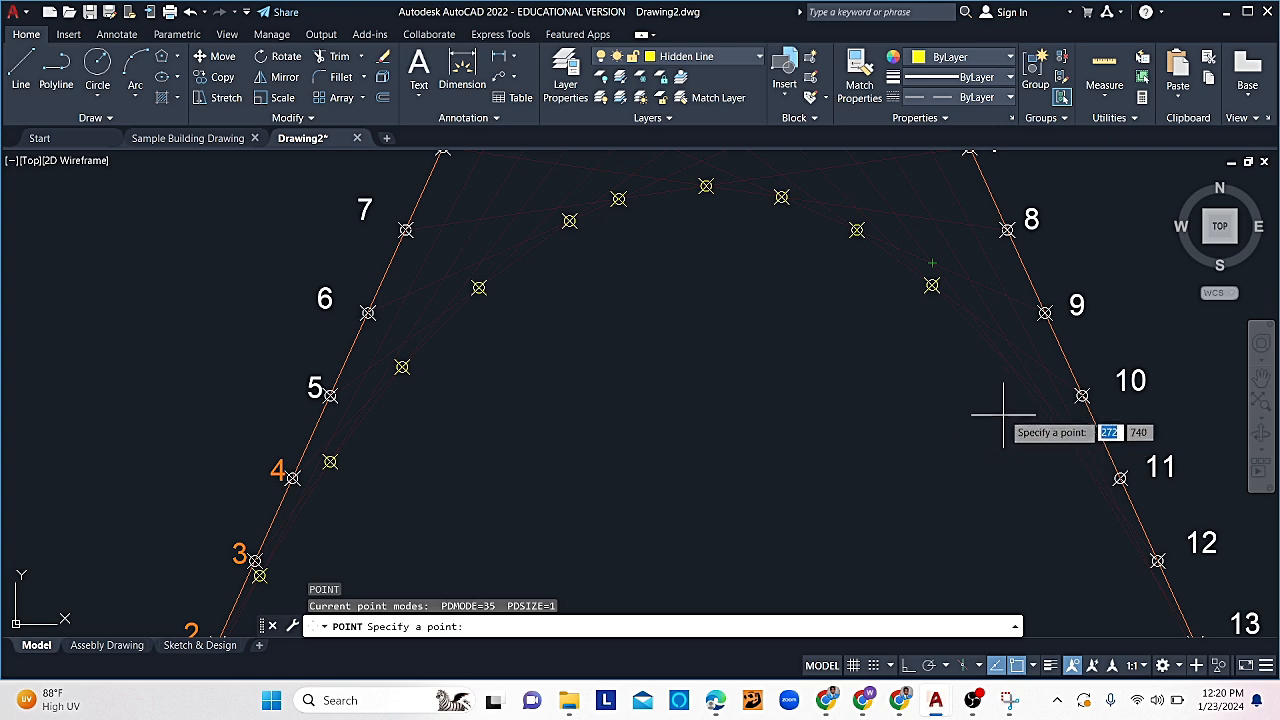
left_click(1007, 362)
key("Return")
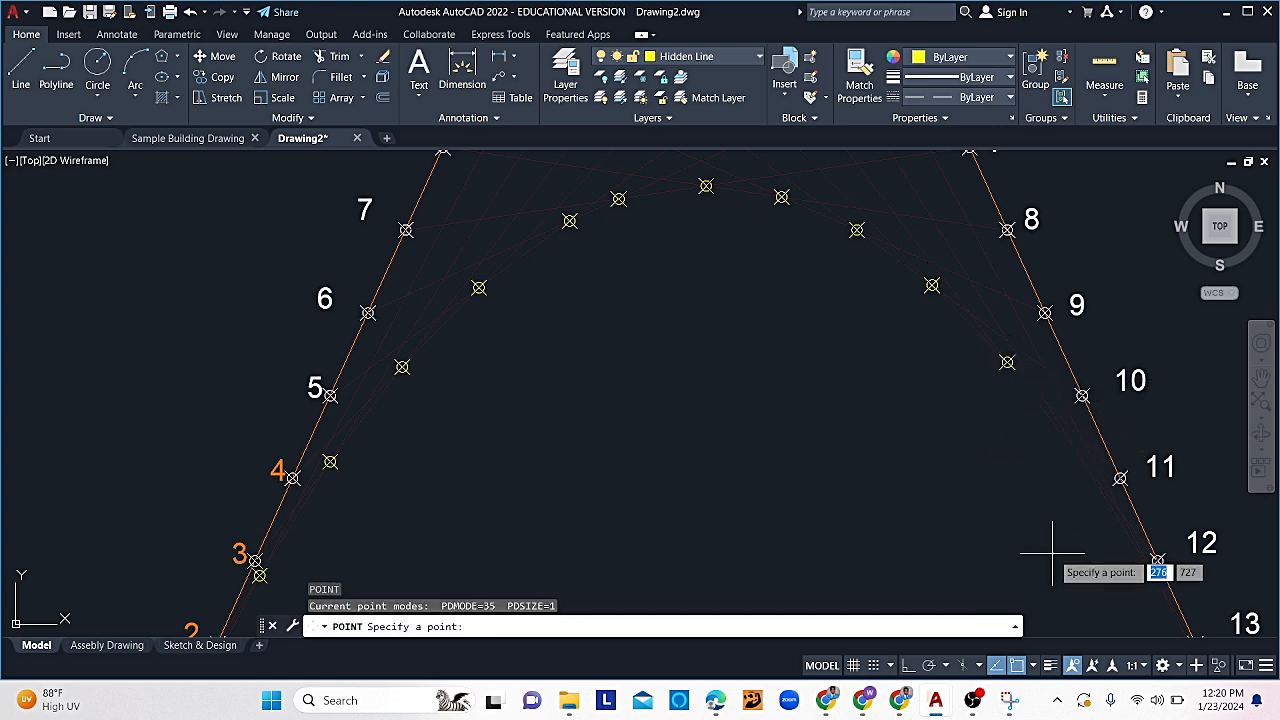
left_click(1081, 461)
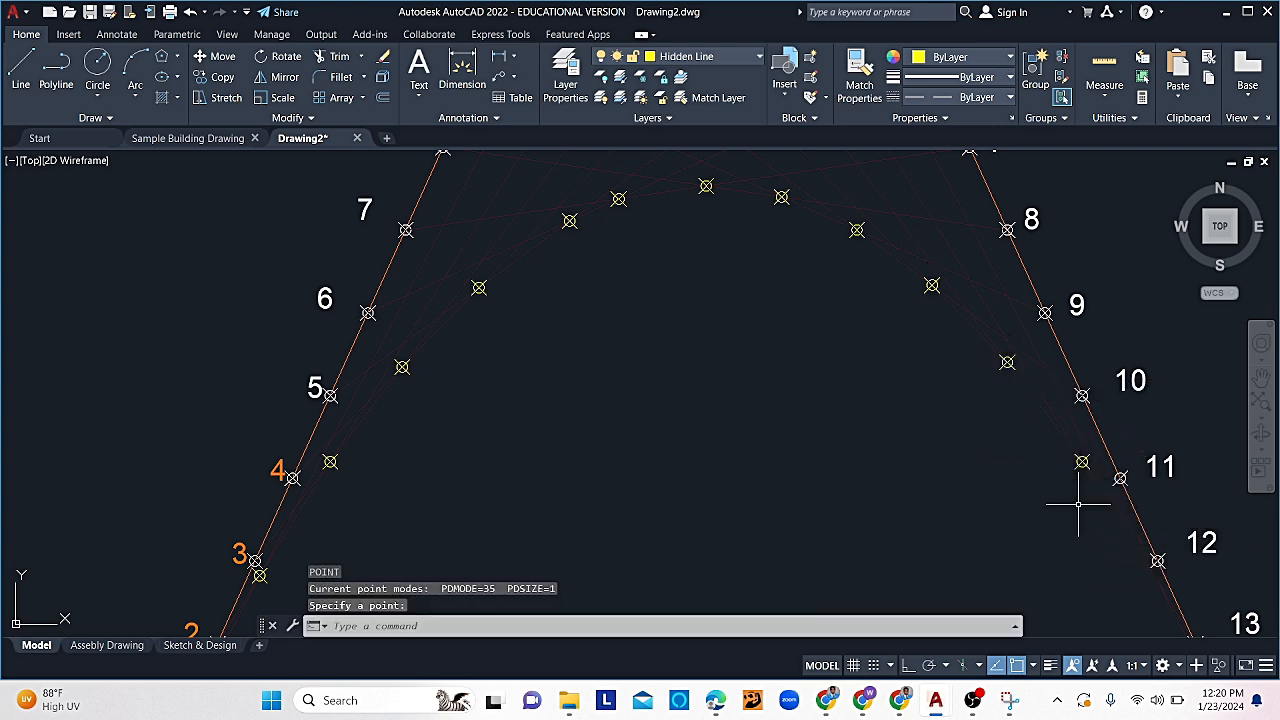
middle_click_drag(1063, 538, 862, 432)
key("Return")
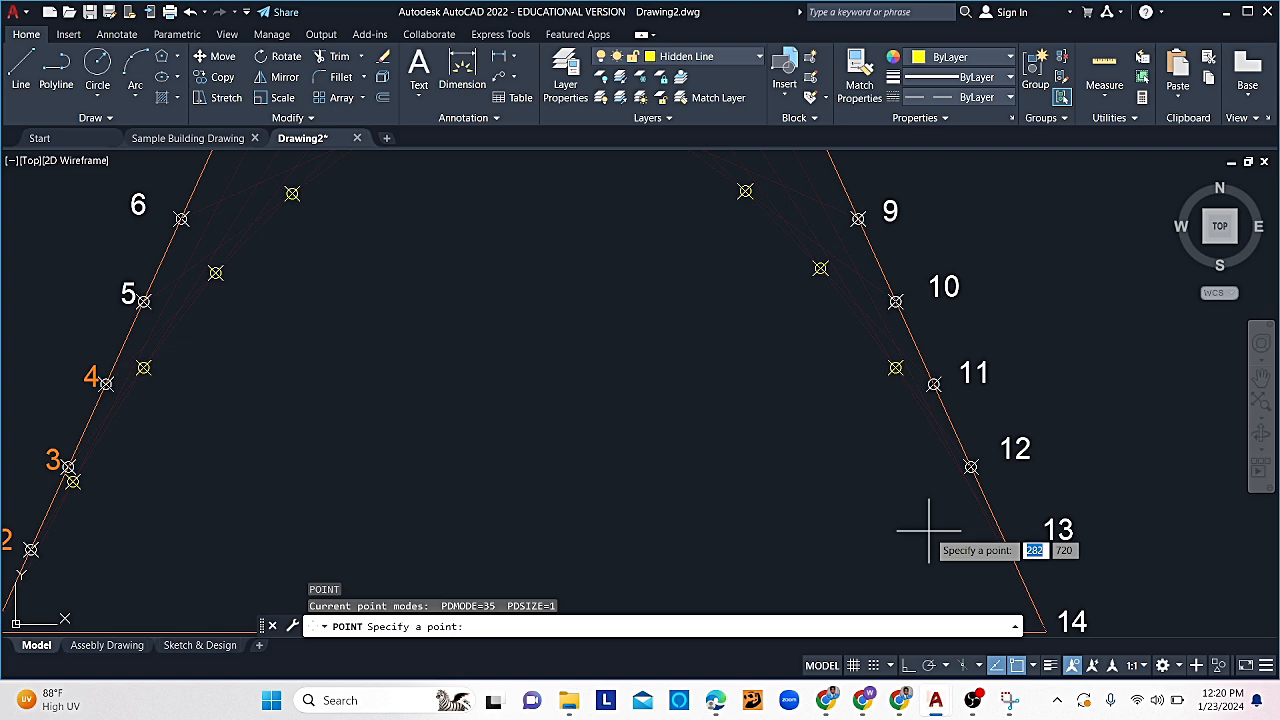
left_click(969, 488)
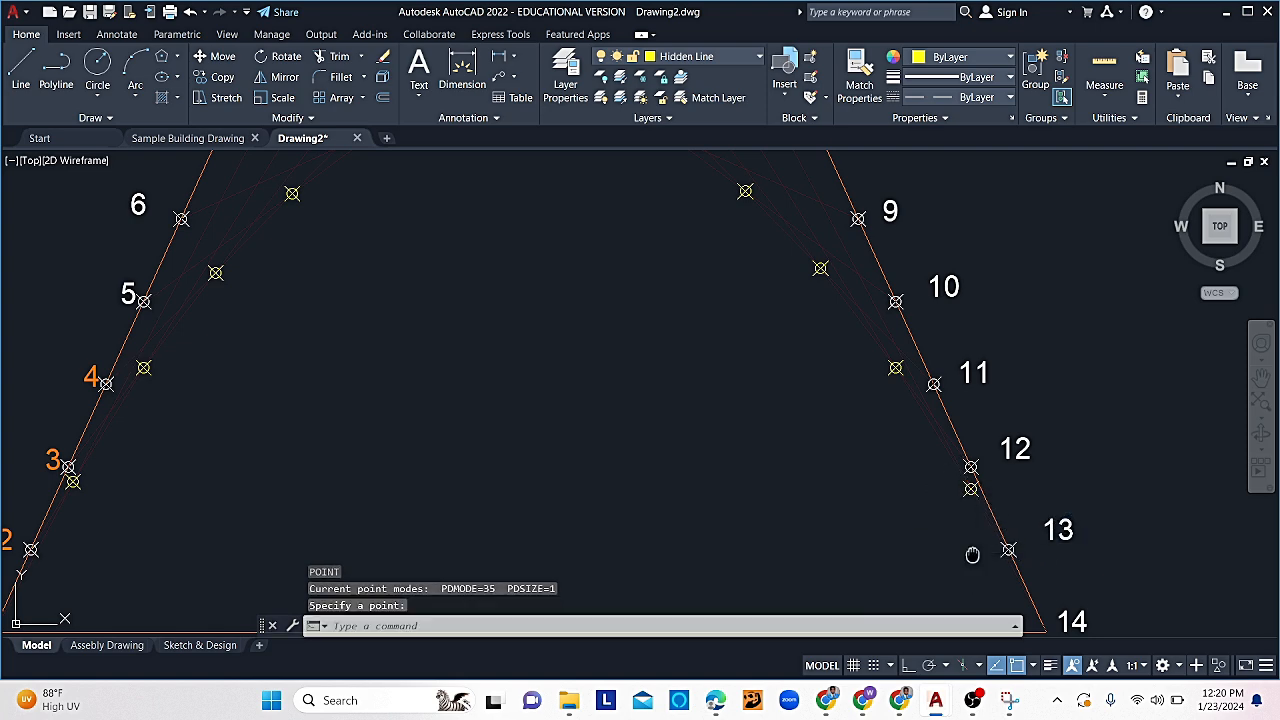
middle_click_drag(972, 554, 957, 475)
key("Return")
left_click(1020, 552)
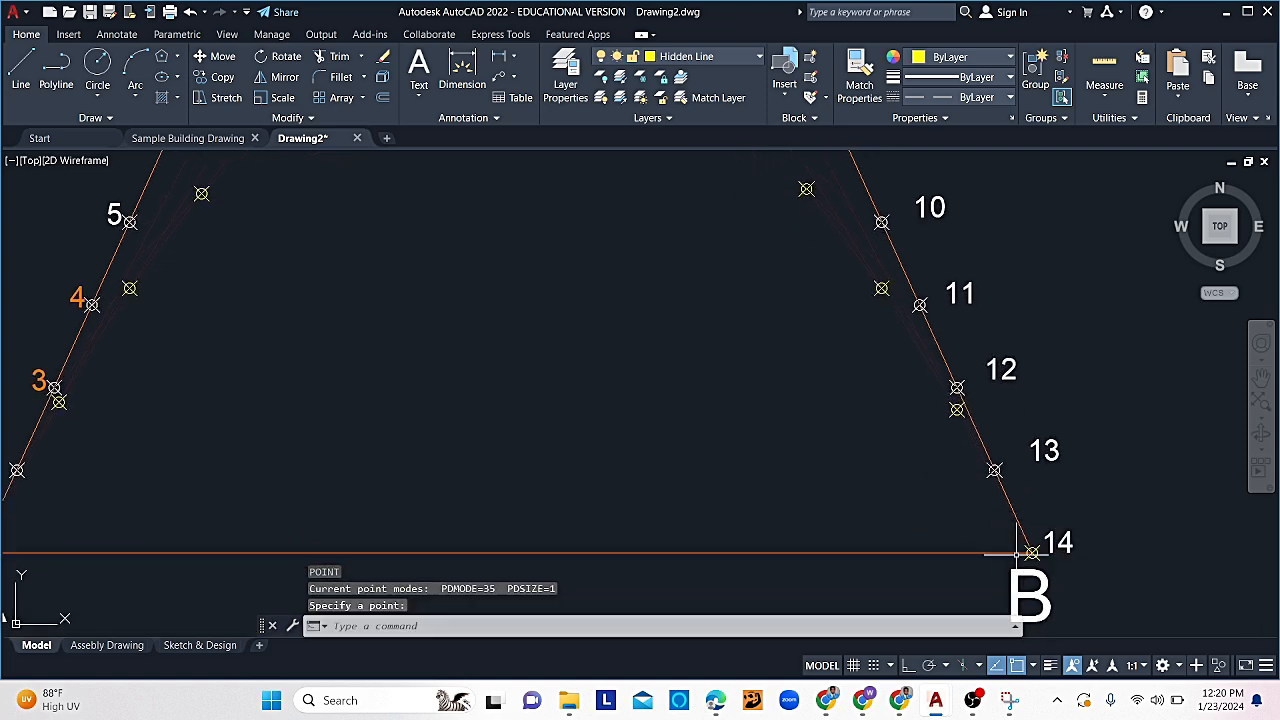
- Make Object the current layer and start a fit-point spline from vertex A through the first three marked intersections along side AC
scroll(640, 439, "down", 4)
mouse_move(547, 435)
middle_mouse_down()
mouse_move(674, 469)
mouse_move(703, 501)
middle_mouse_up()
left_click(699, 60)
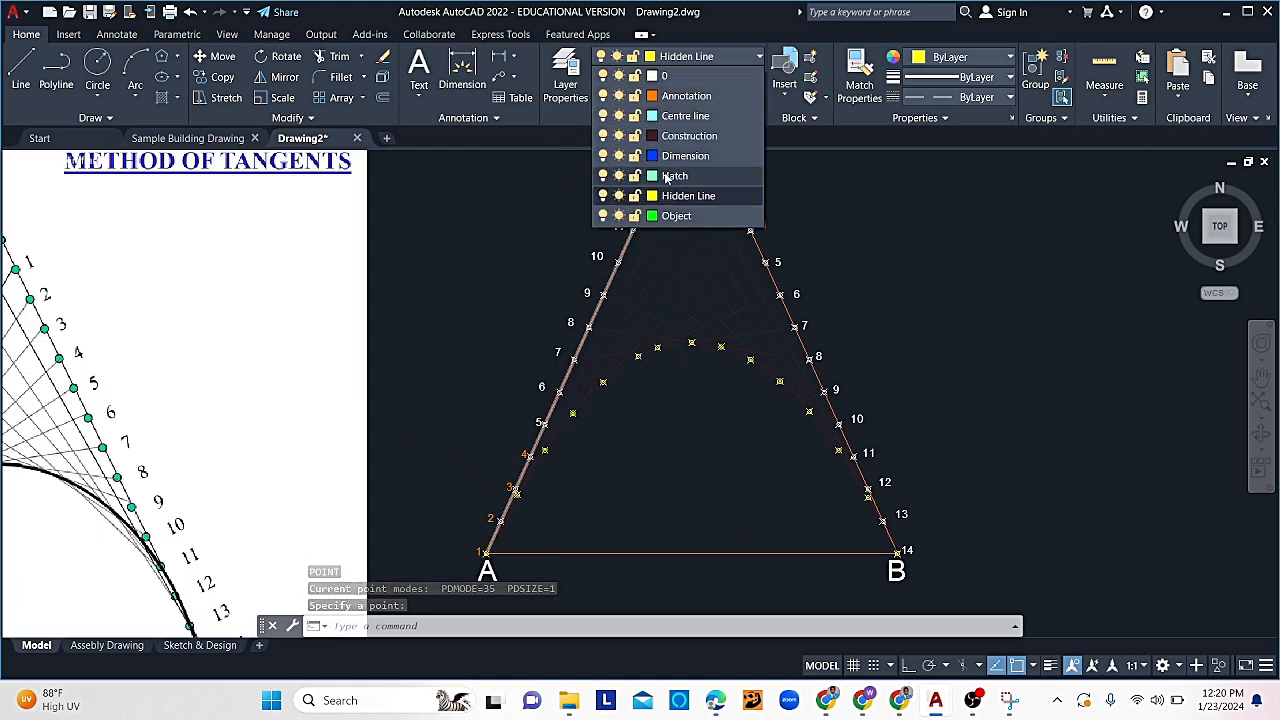
left_click(674, 216)
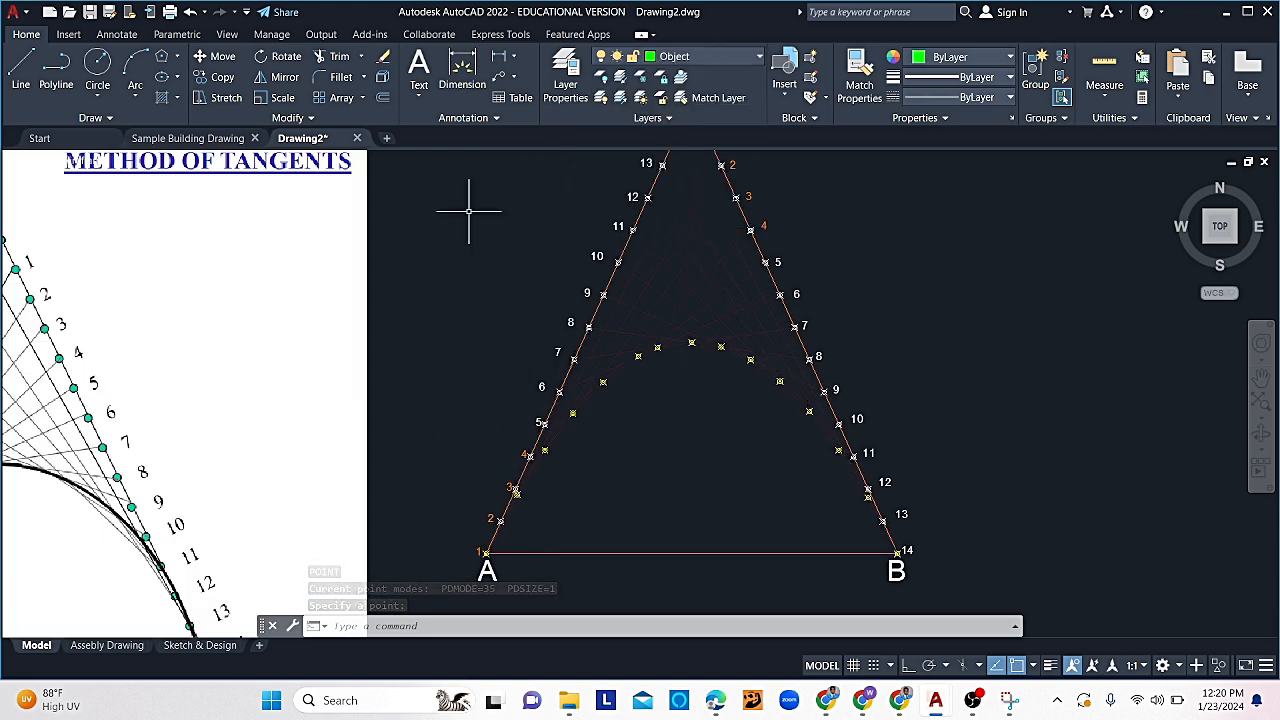
left_click(57, 118)
left_click(12, 137)
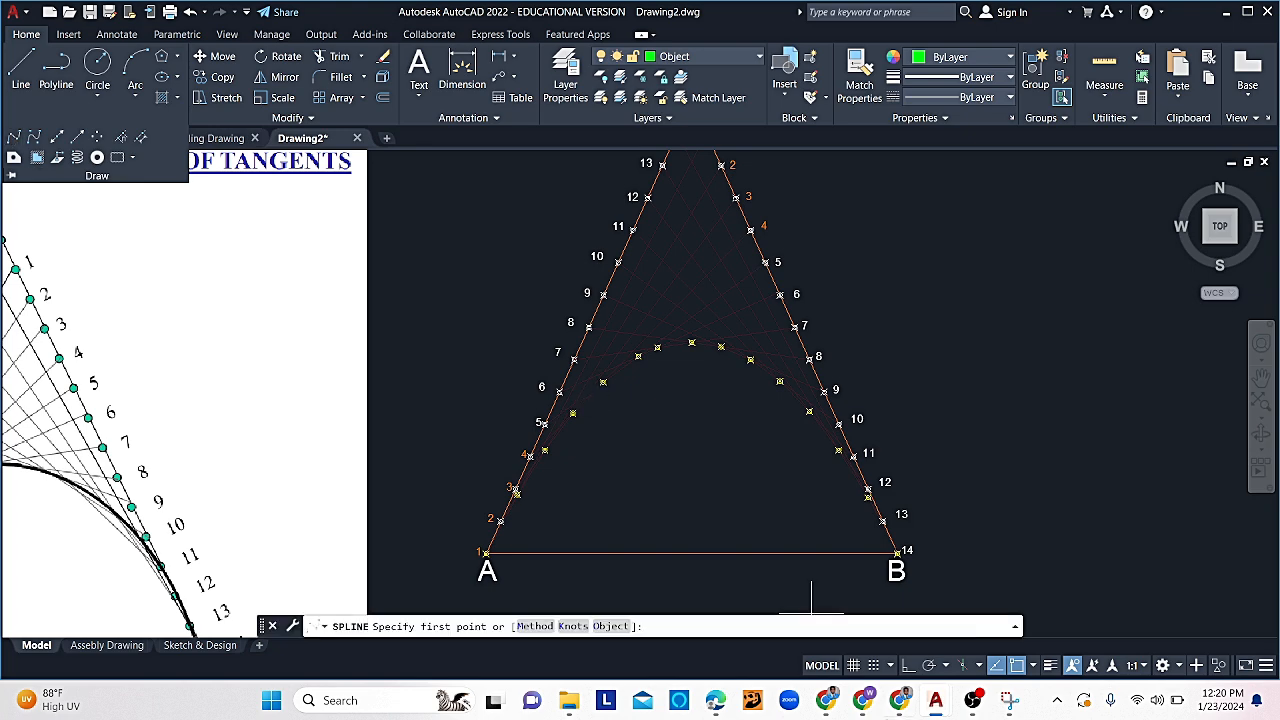
scroll(485, 553, "up", 2)
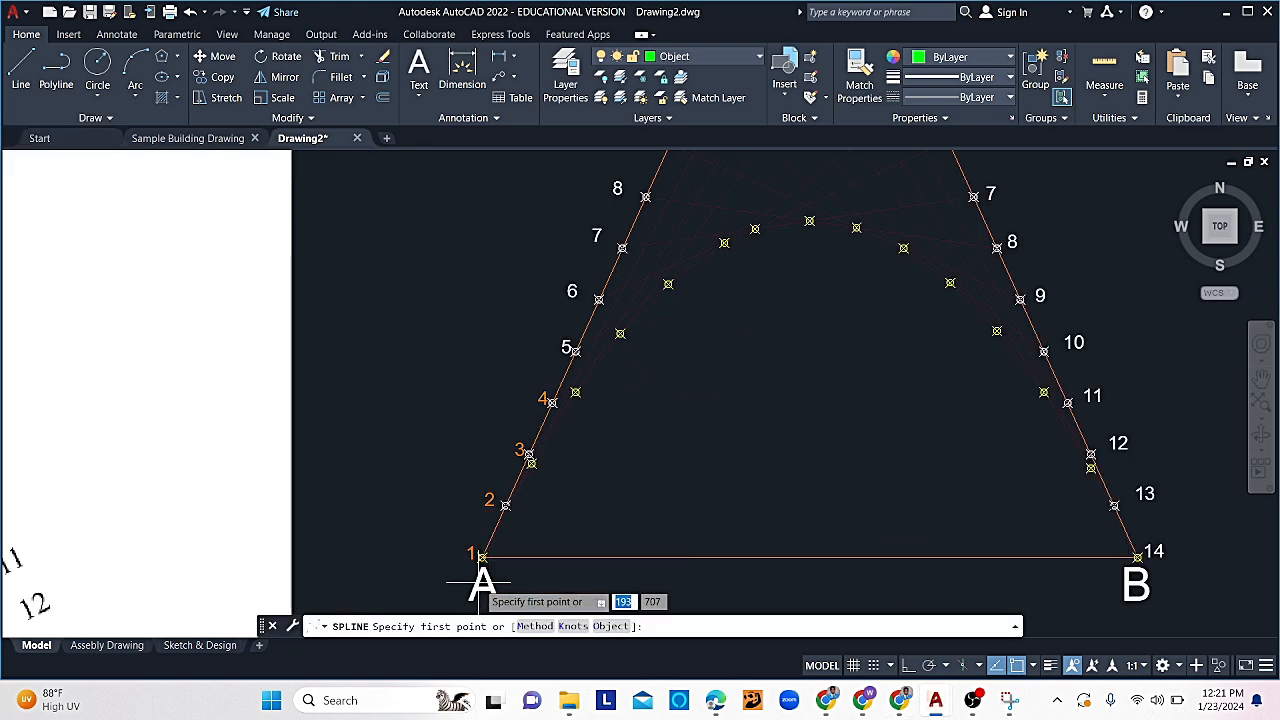
left_click(481, 554)
scroll(497, 502, "up", 2)
scroll(518, 505, "up", 2)
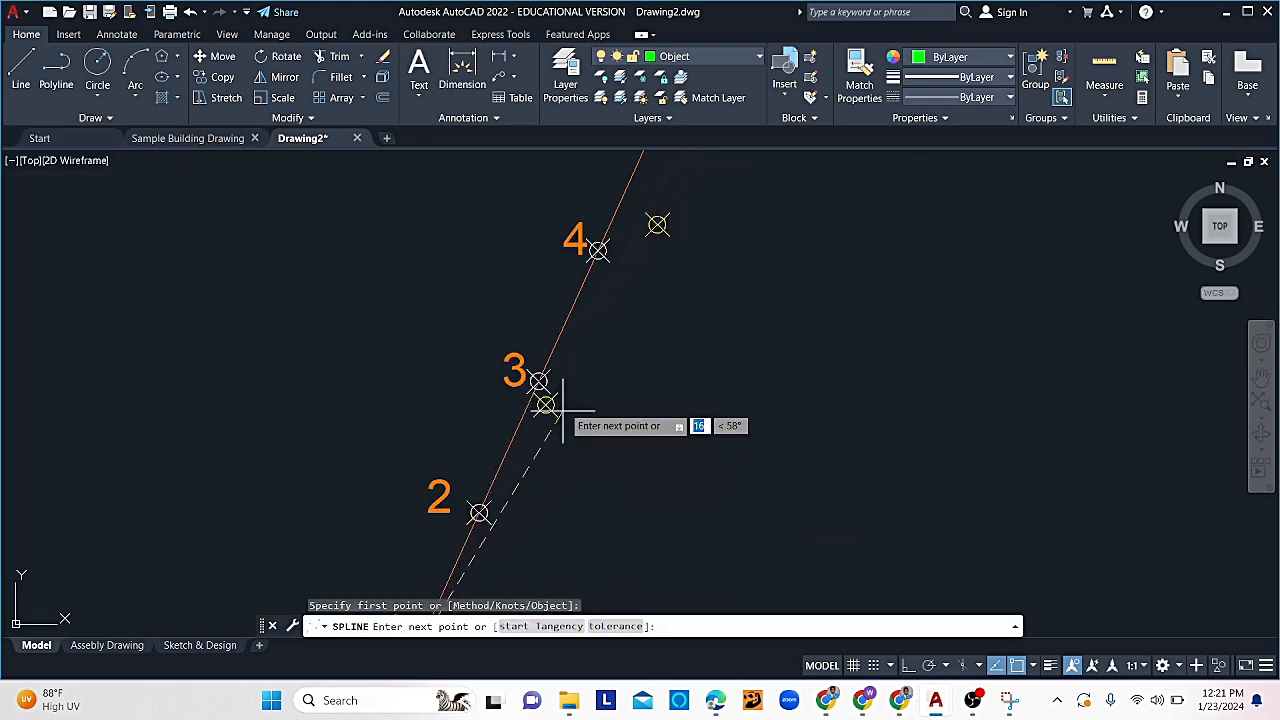
left_click(541, 401)
scroll(624, 368, "down", 2)
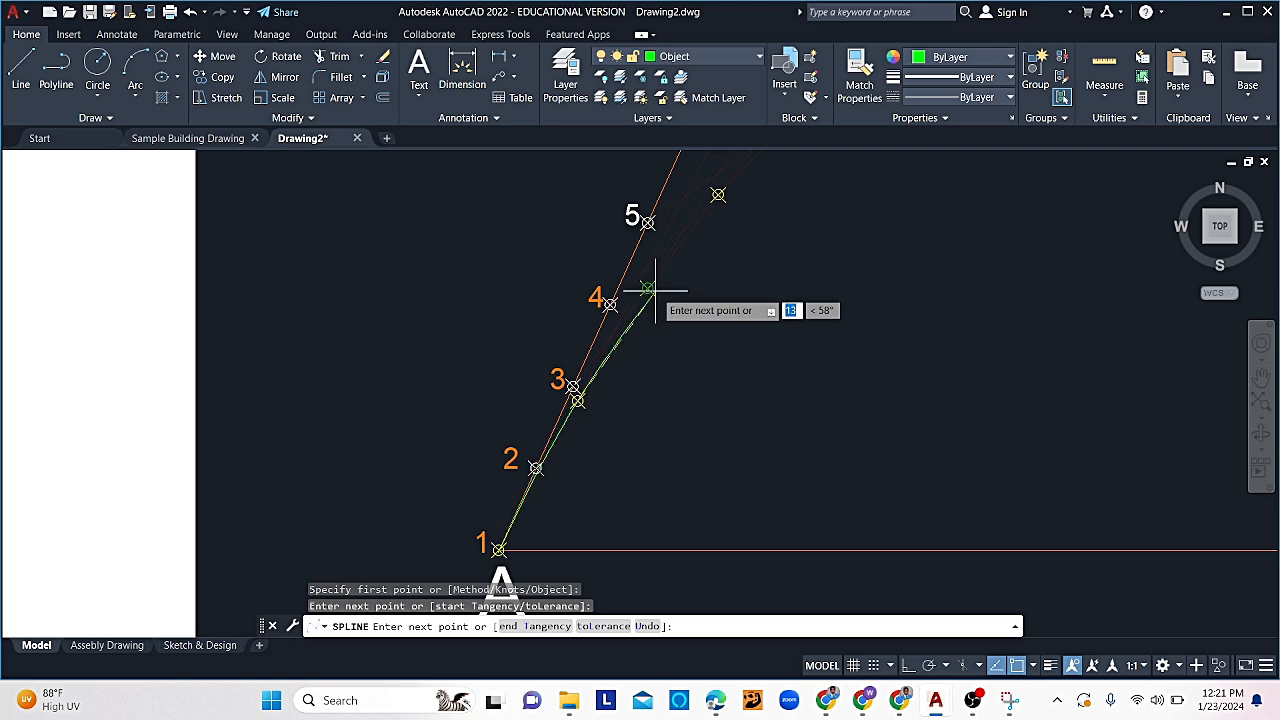
left_click(648, 289)
left_click(718, 194)
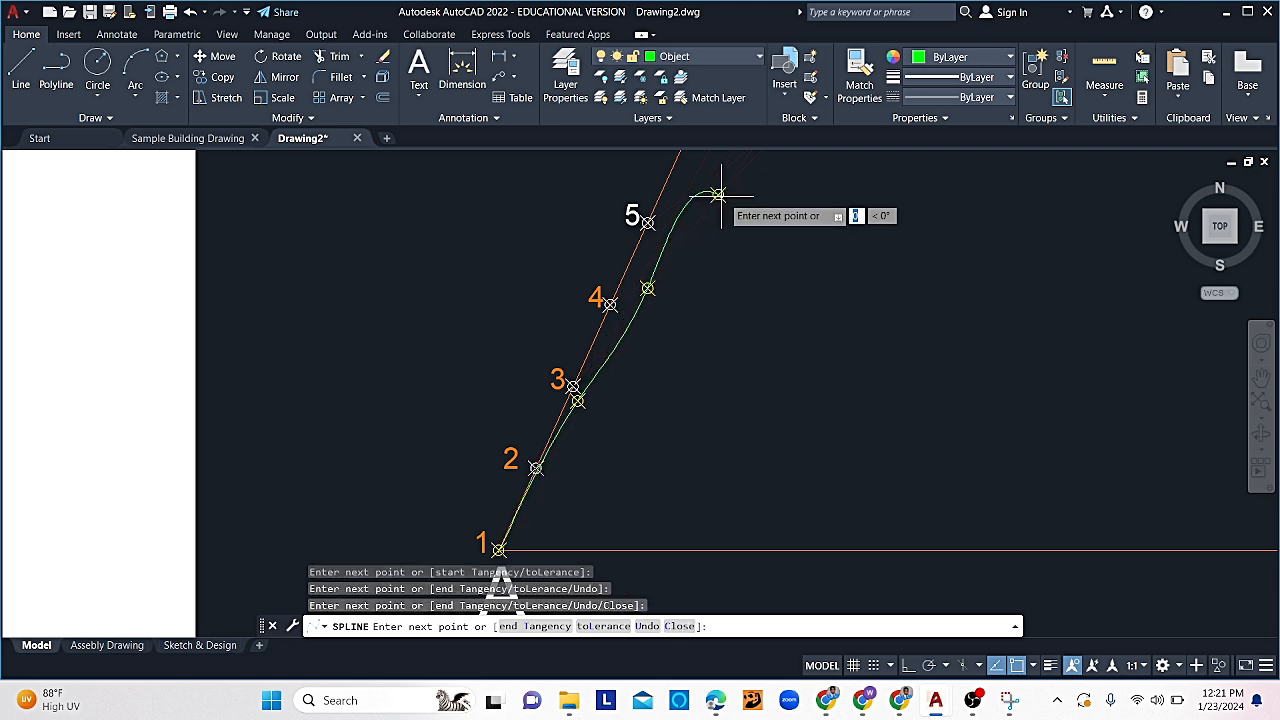
- Continue the spline through the marked intersections above point 6 of side AC up to the crown point
middle_click_drag(836, 245, 527, 429)
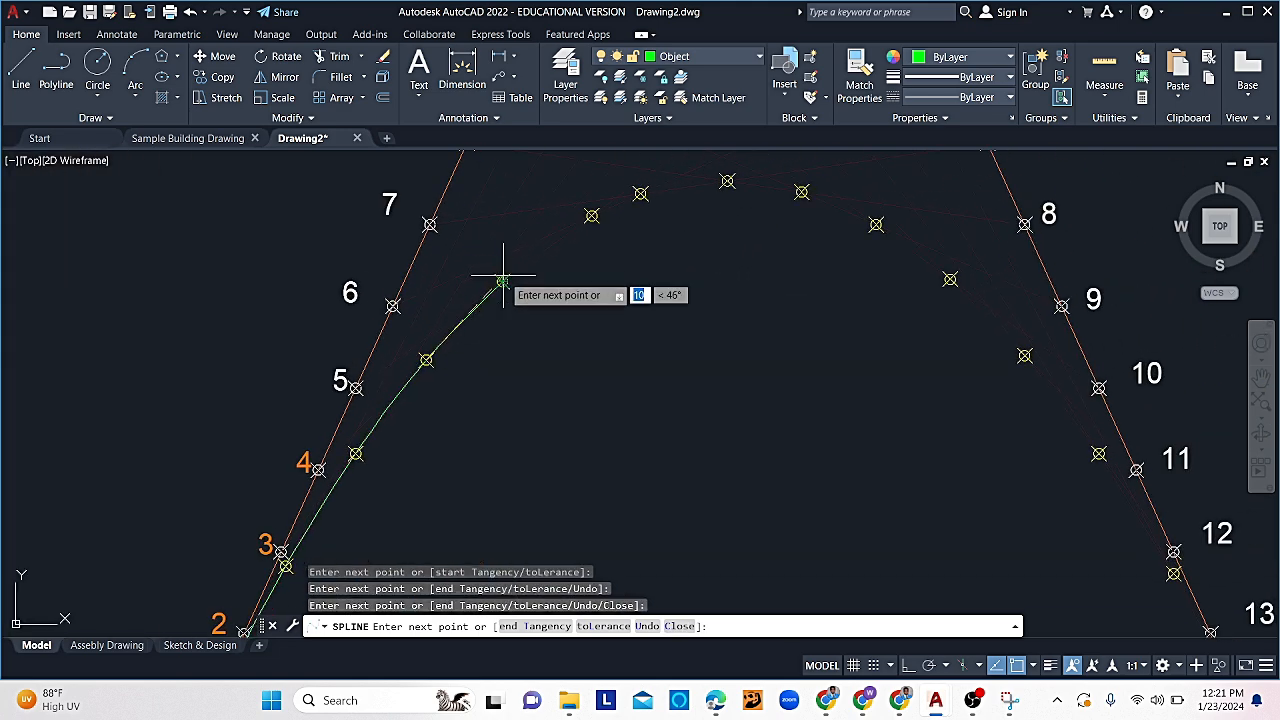
left_click(502, 281)
left_click(592, 215)
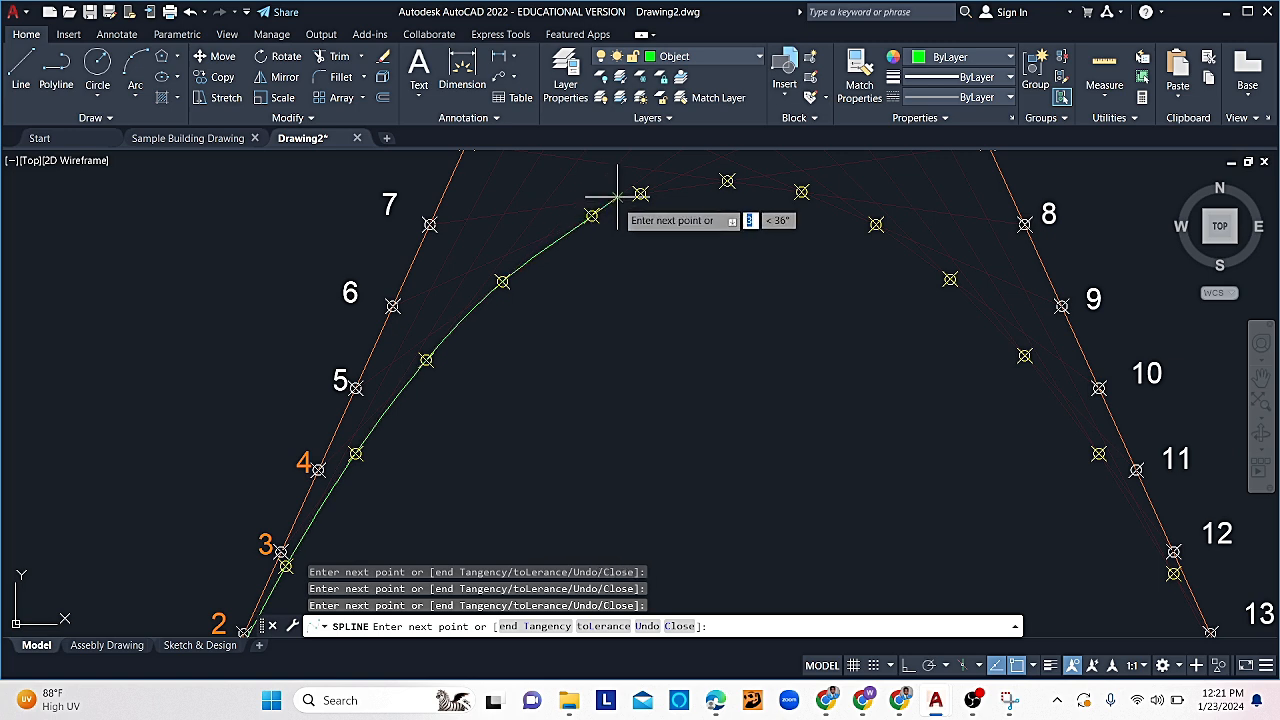
left_click(640, 192)
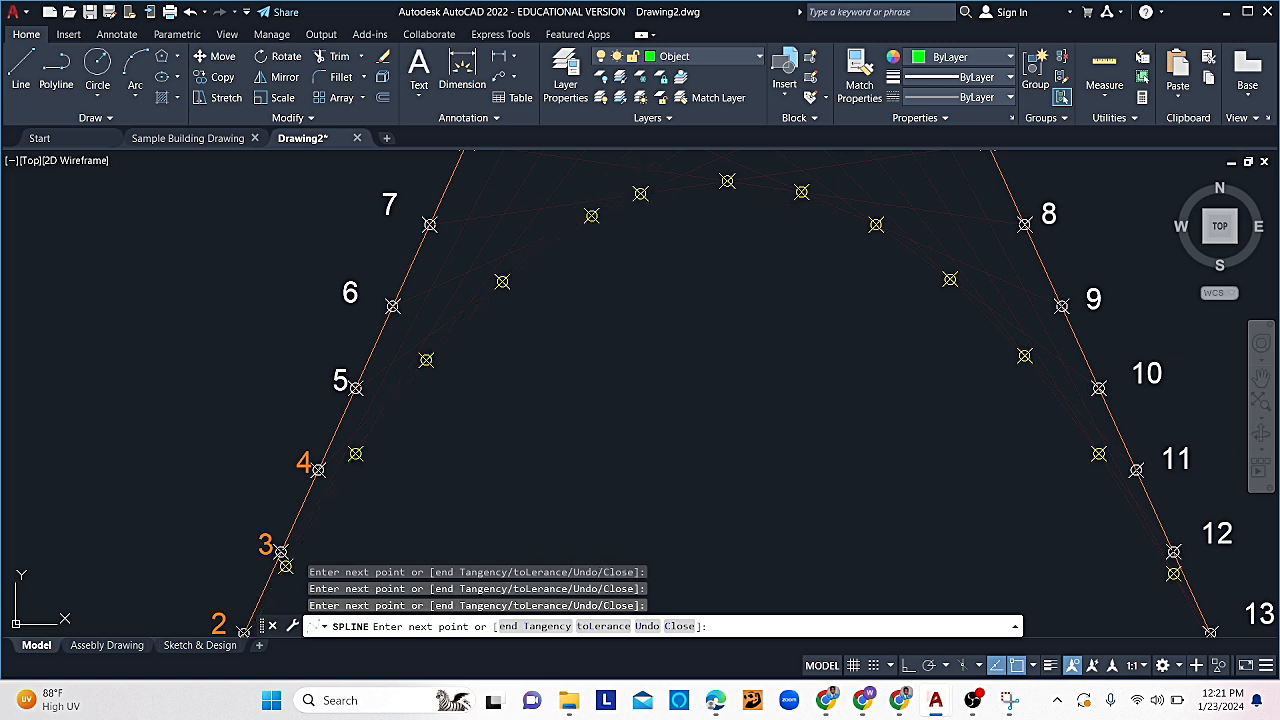
left_click(727, 181)
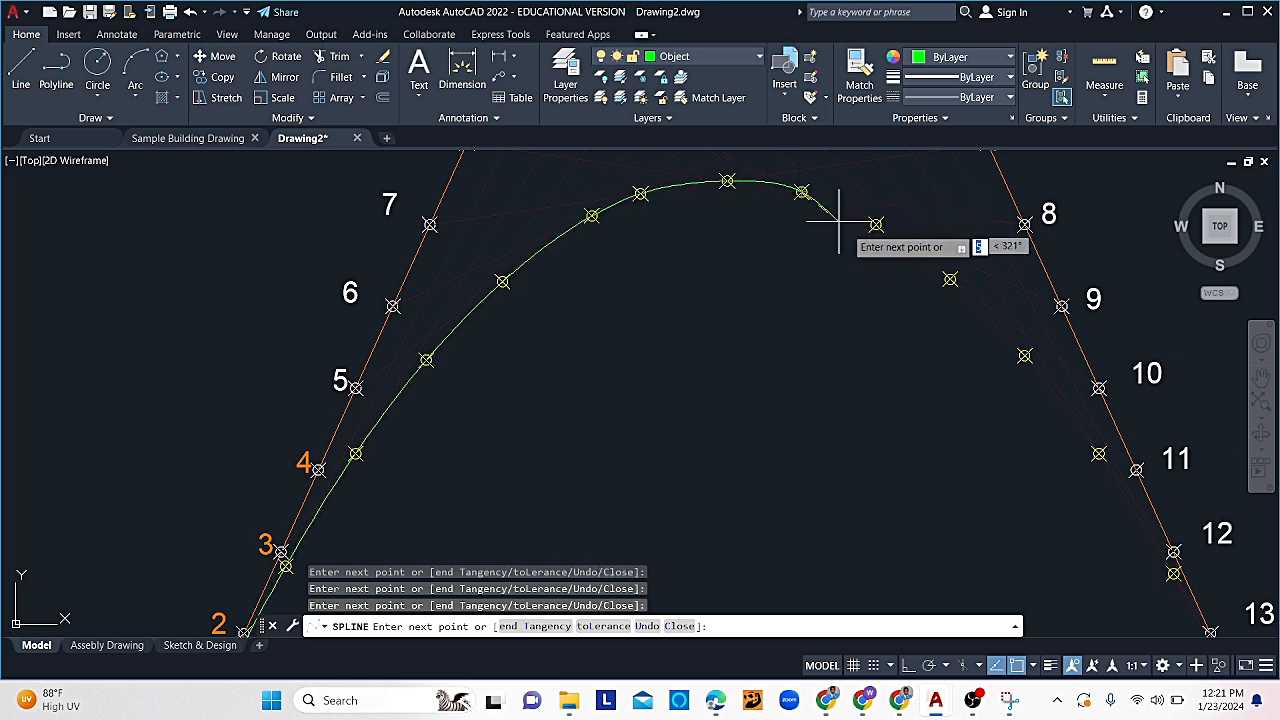
- Continue the spline down through the marked intersections along side BC and end it at vertex B
left_click(876, 224)
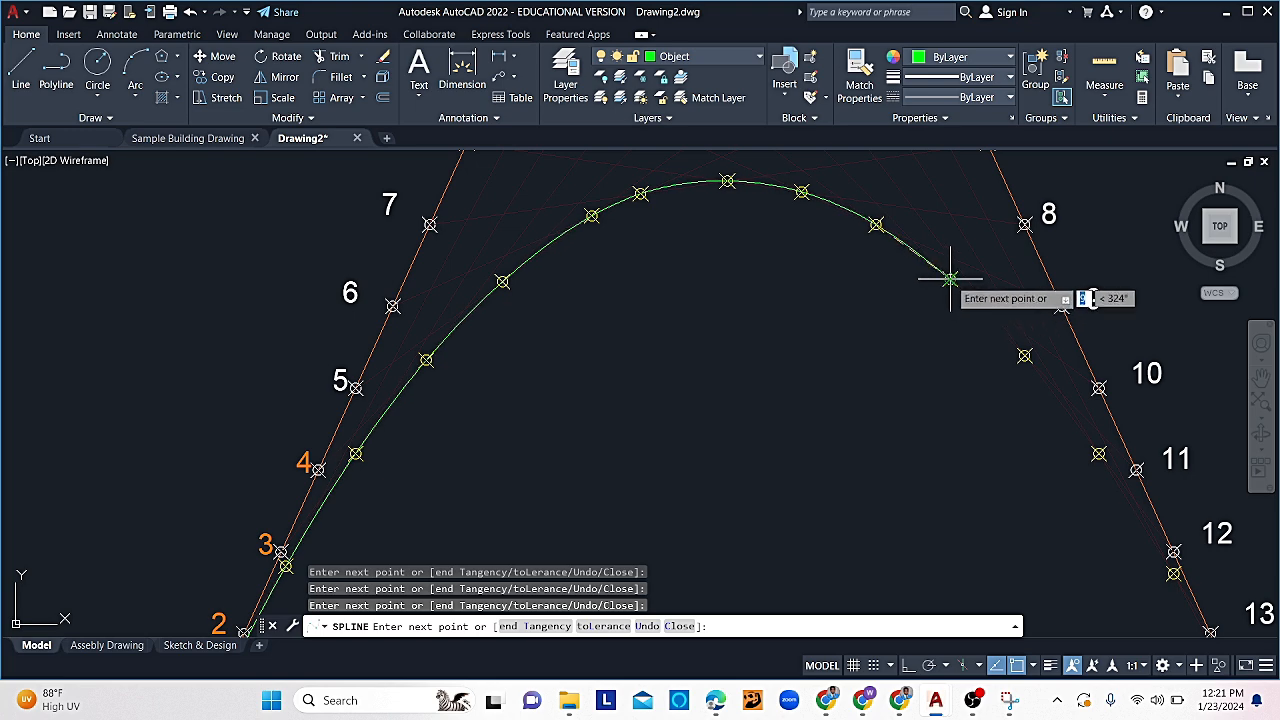
left_click(950, 279)
left_click(1024, 356)
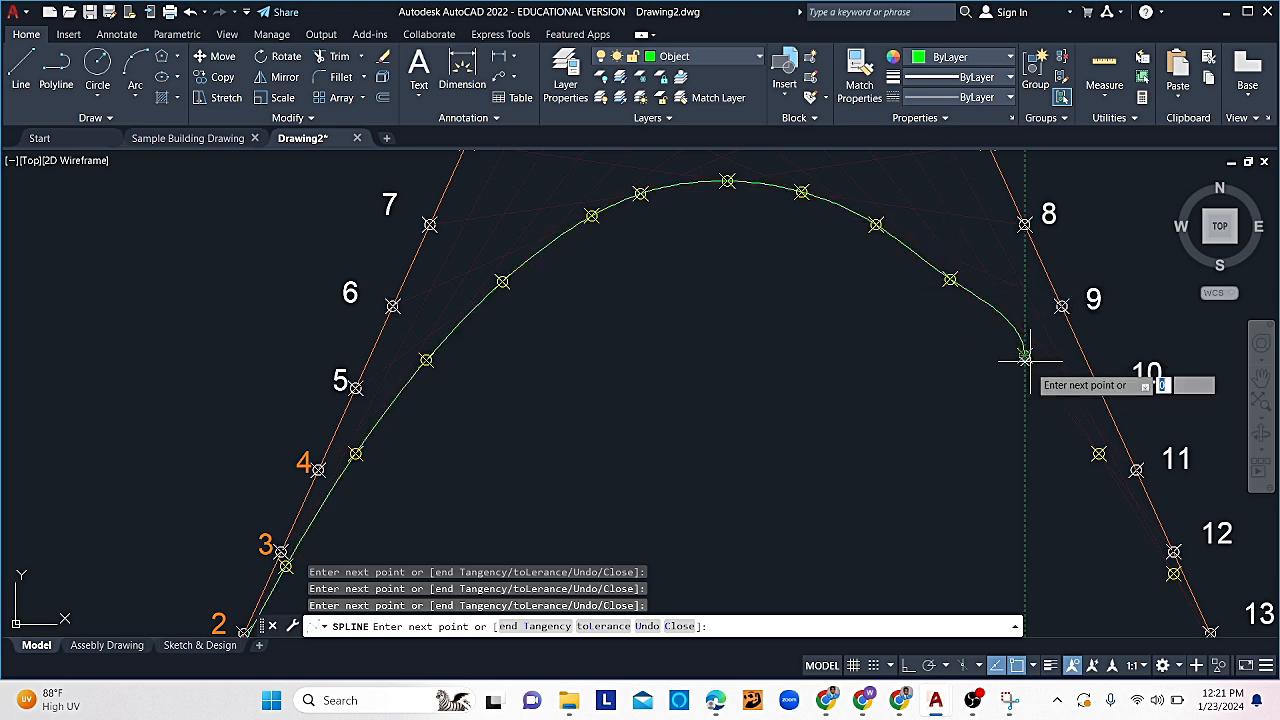
left_click(1099, 453)
middle_click_drag(1094, 528, 771, 346)
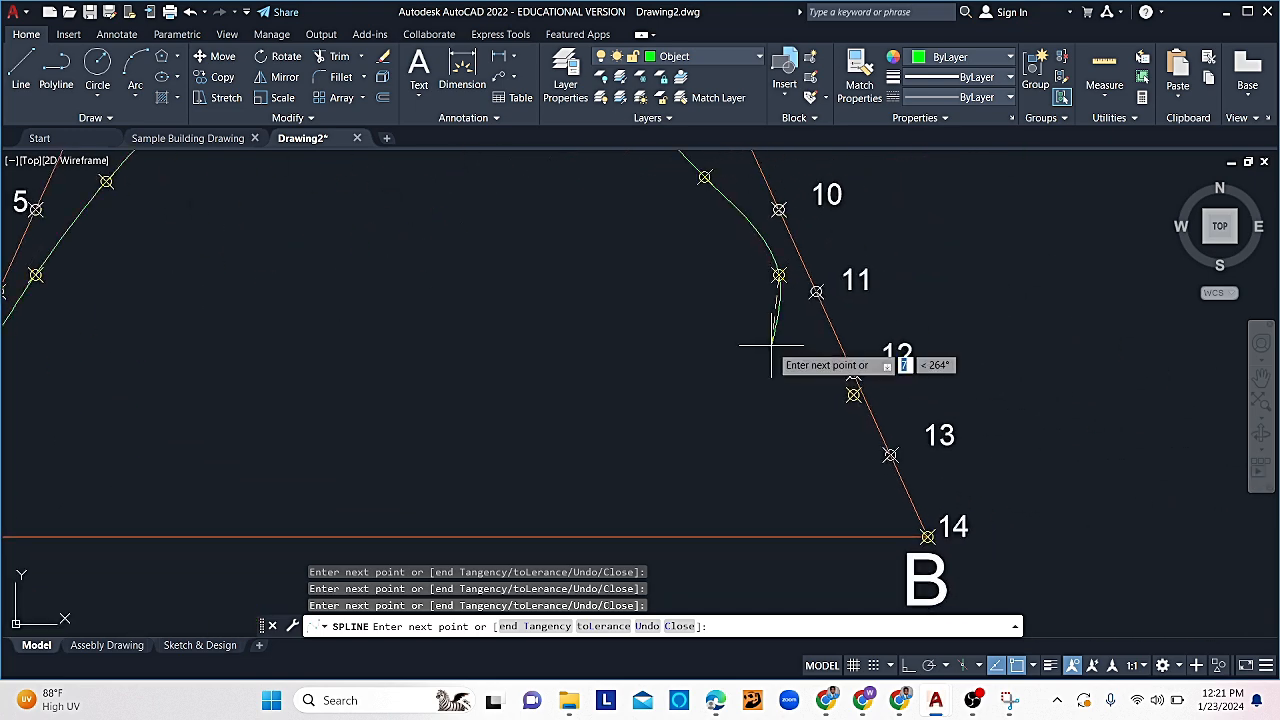
left_click(853, 394)
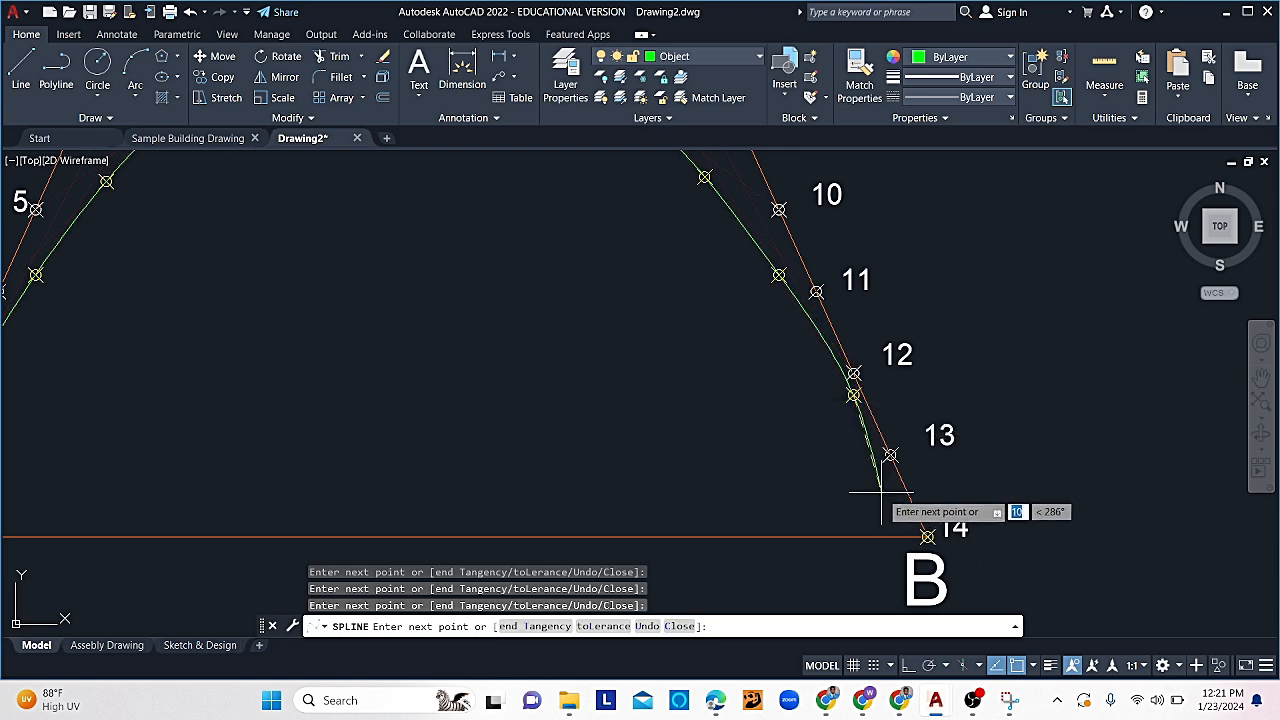
scroll(928, 537, "down", 5)
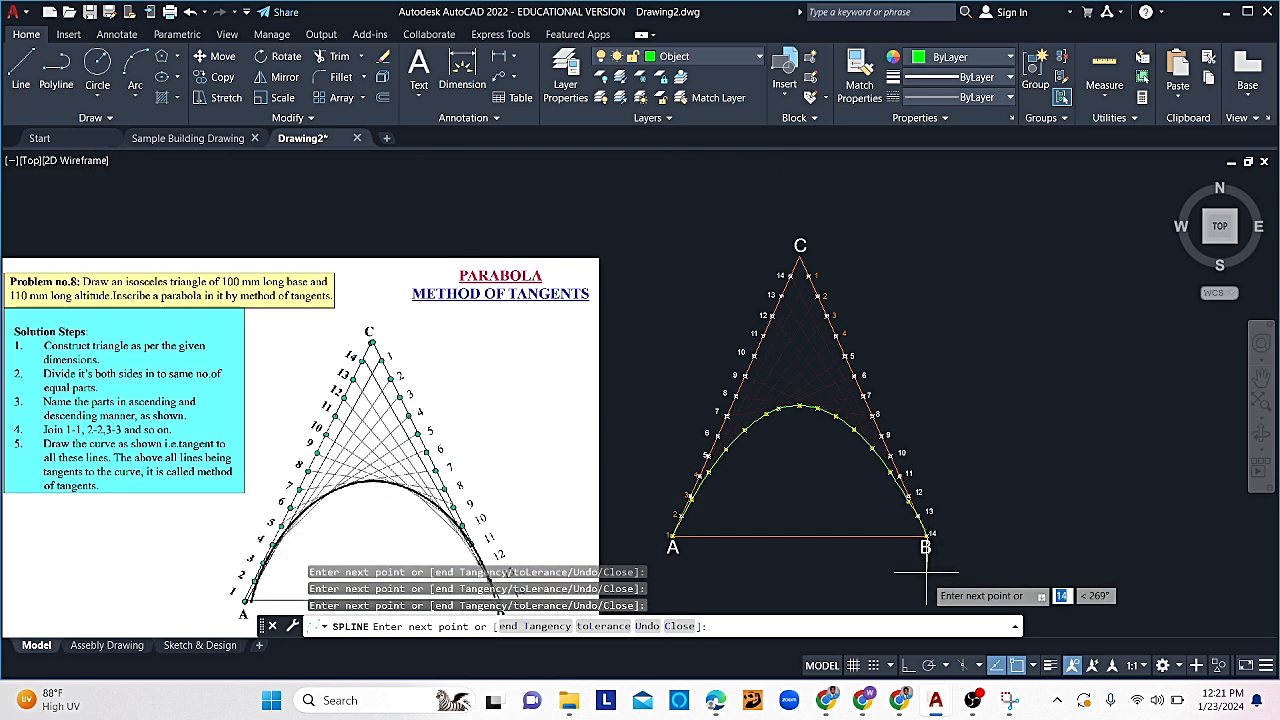
left_click(925, 537)
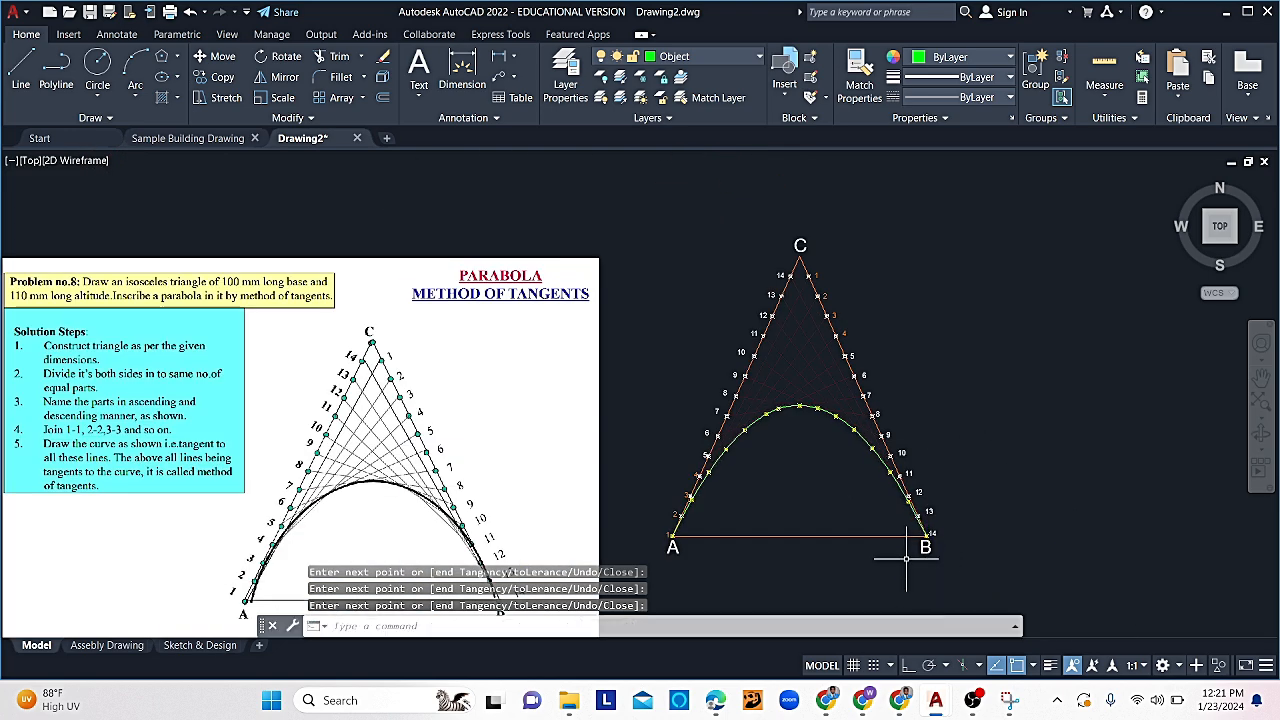
key("Return")
- Add a linear dimension to the triangle's base from vertex A to vertex B, placed below the base
mouse_move(806, 560)
middle_mouse_down()
mouse_move(834, 480)
mouse_move(812, 500)
middle_mouse_up()
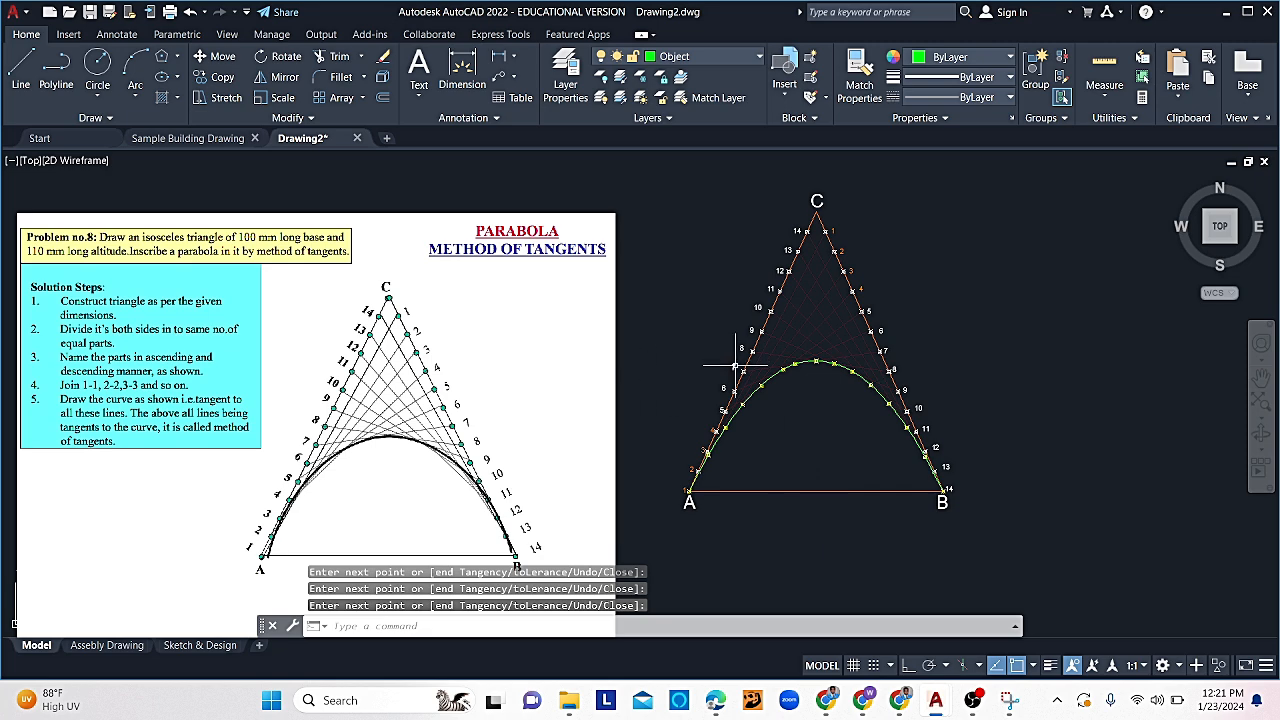
left_click(502, 57)
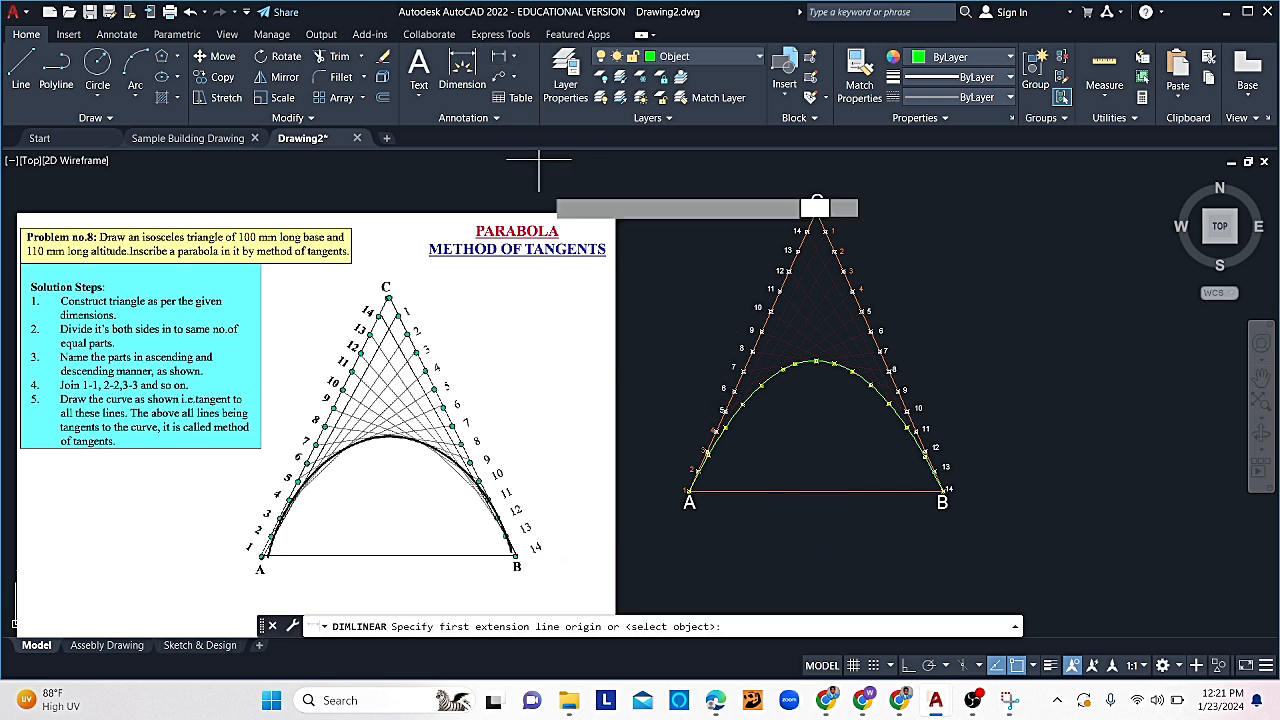
scroll(690, 533, "up", 2)
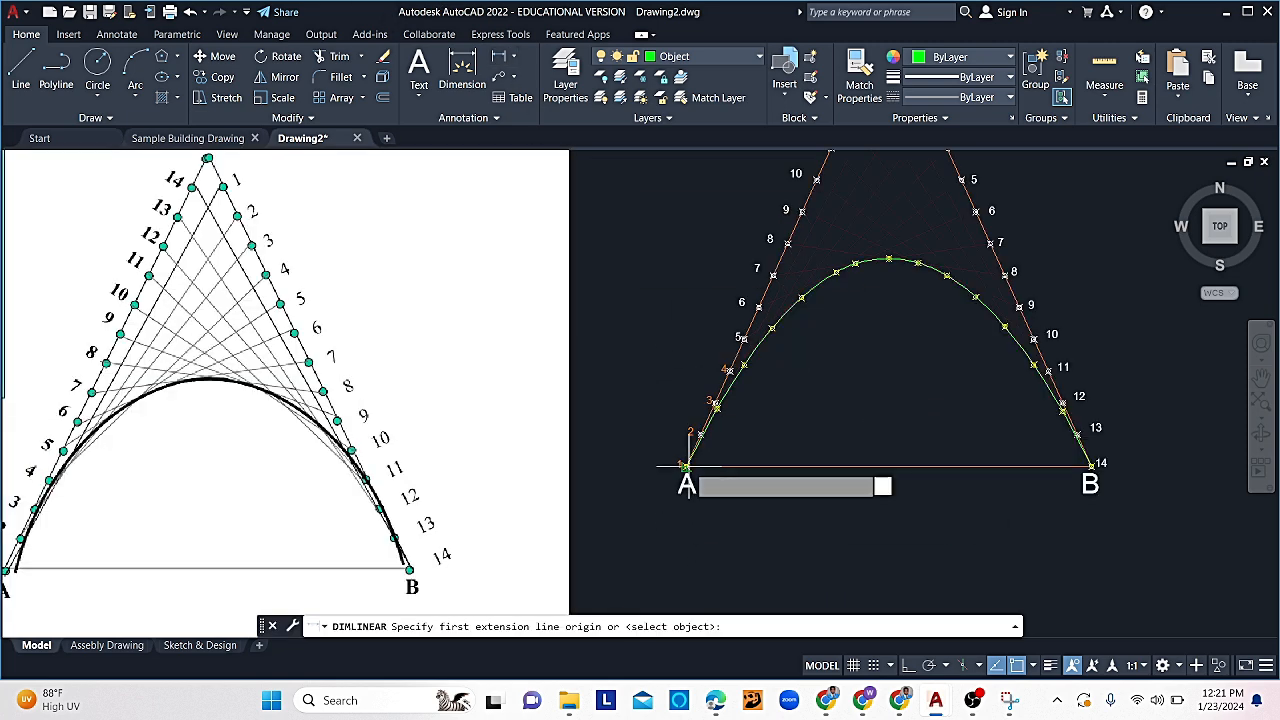
left_click(685, 466)
left_click(1089, 466)
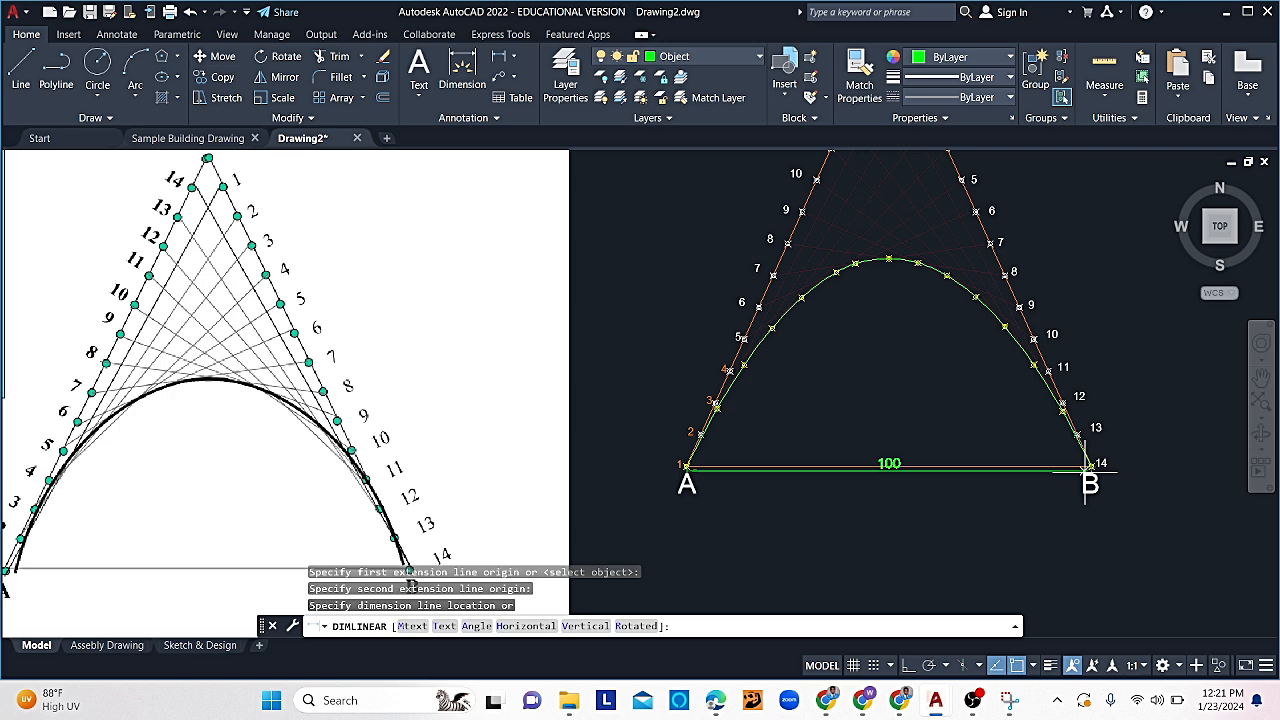
left_click(963, 508)
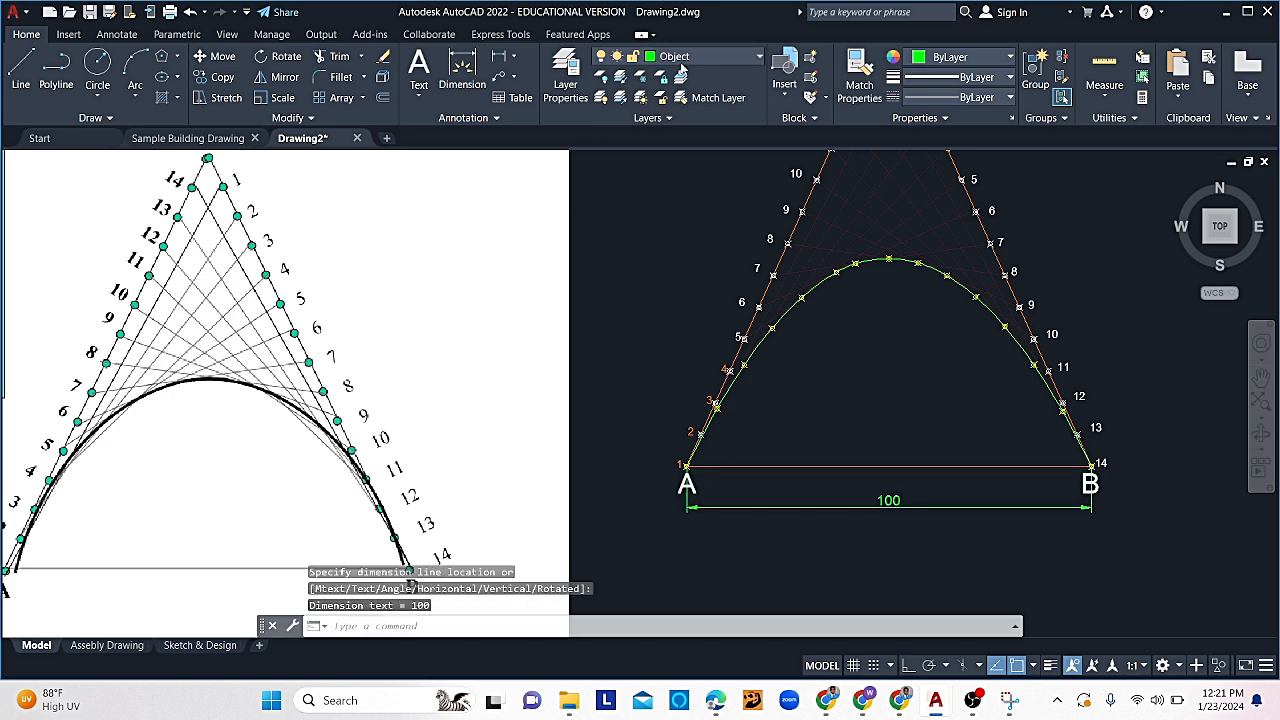
- Make Dimension the current layer and add a vertical linear dimension for the altitude from vertex C to vertex B, placed beyond side BC
left_click(683, 60)
left_click(679, 177)
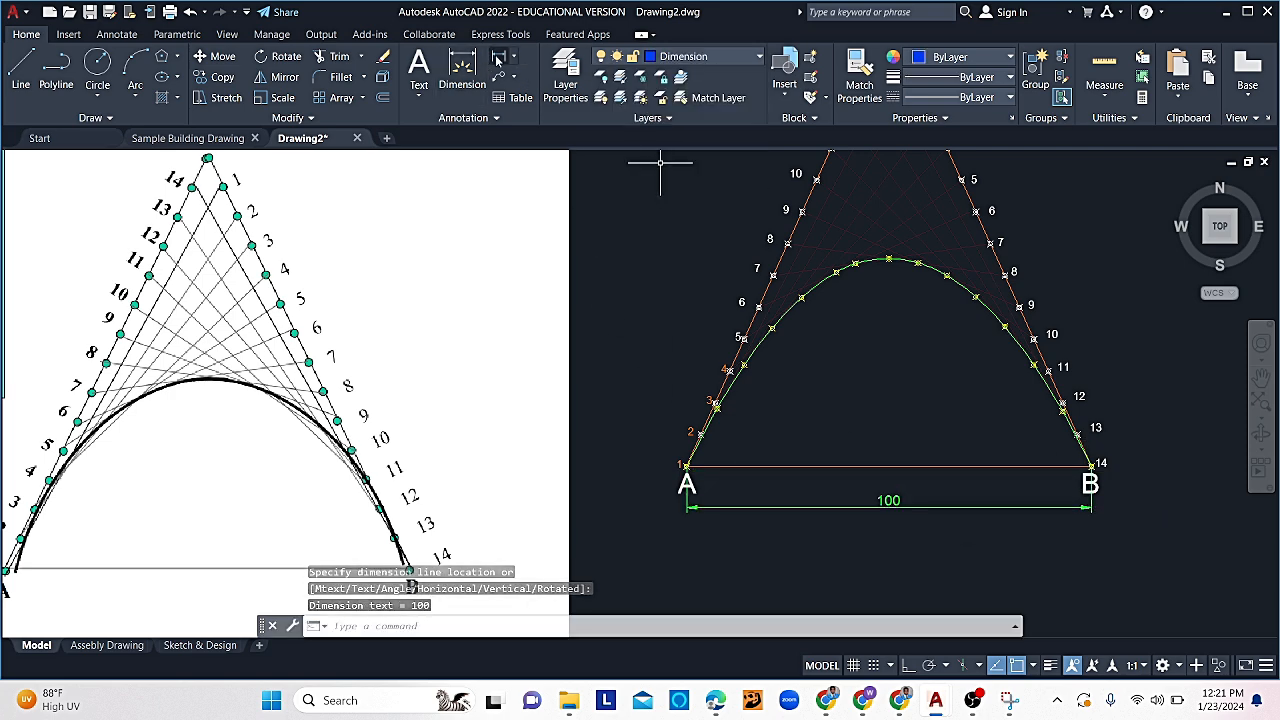
left_click(497, 60)
scroll(790, 395, "down", 4)
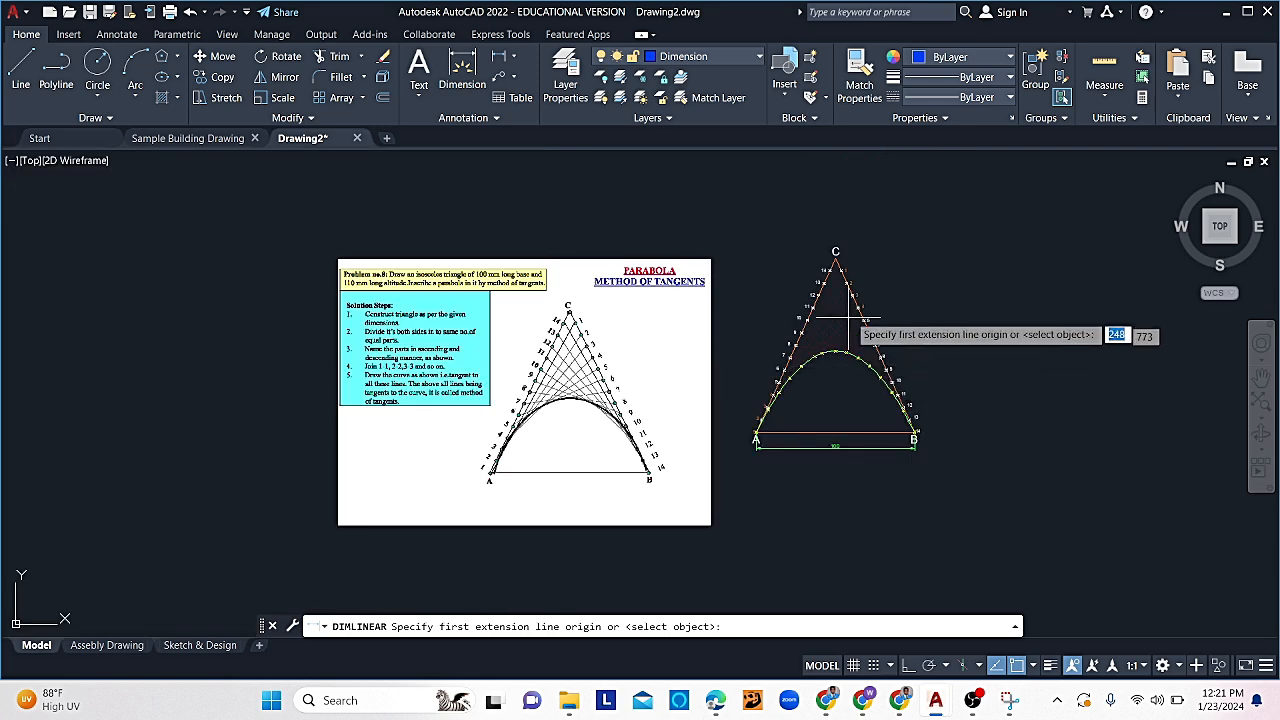
left_click(836, 264)
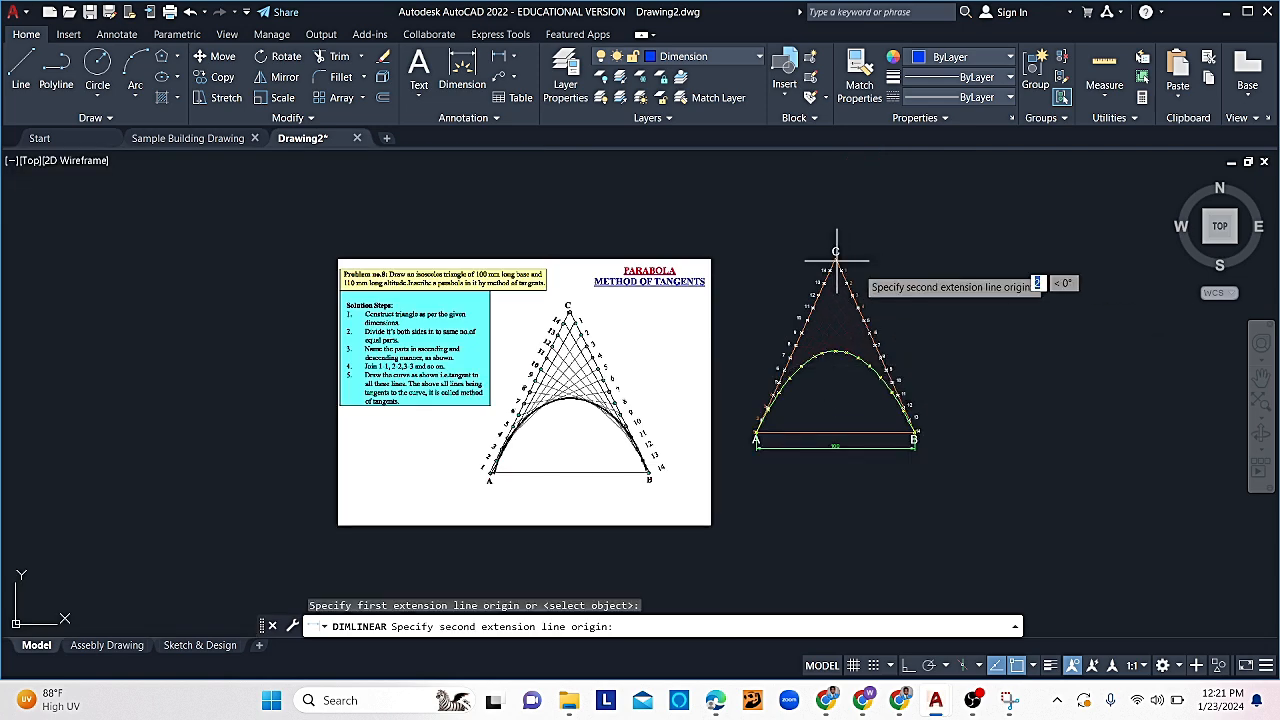
scroll(914, 440, "up", 4)
left_click(905, 424)
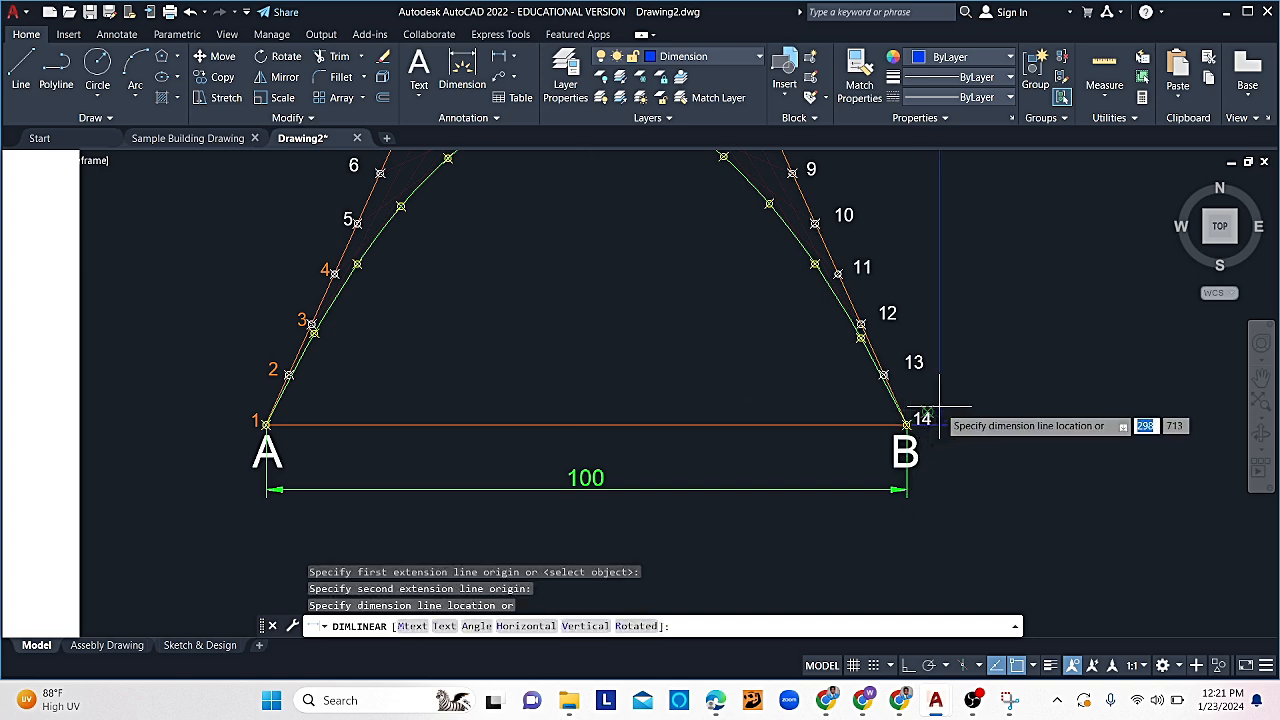
scroll(905, 424, "down", 4)
left_click(972, 398)
- Select the horizontal dimension below base AB and open the layer choices for it
left_click(900, 428)
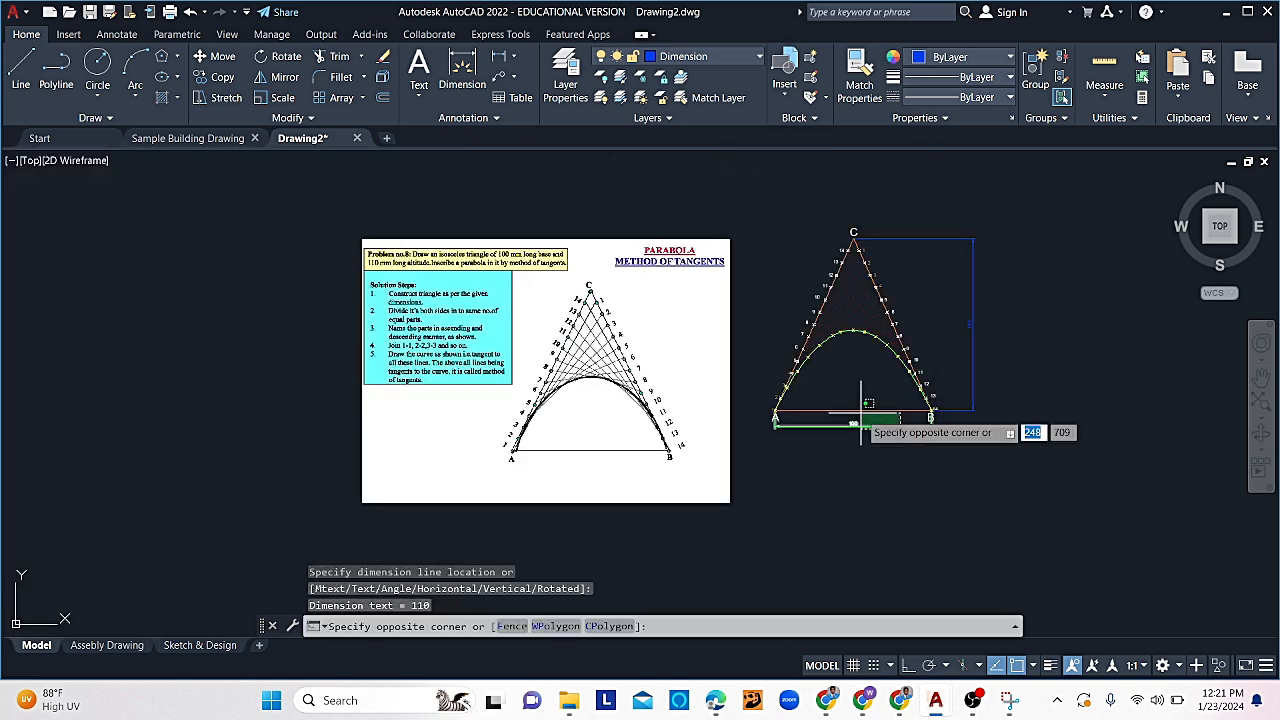
left_click(852, 420)
left_click(688, 57)
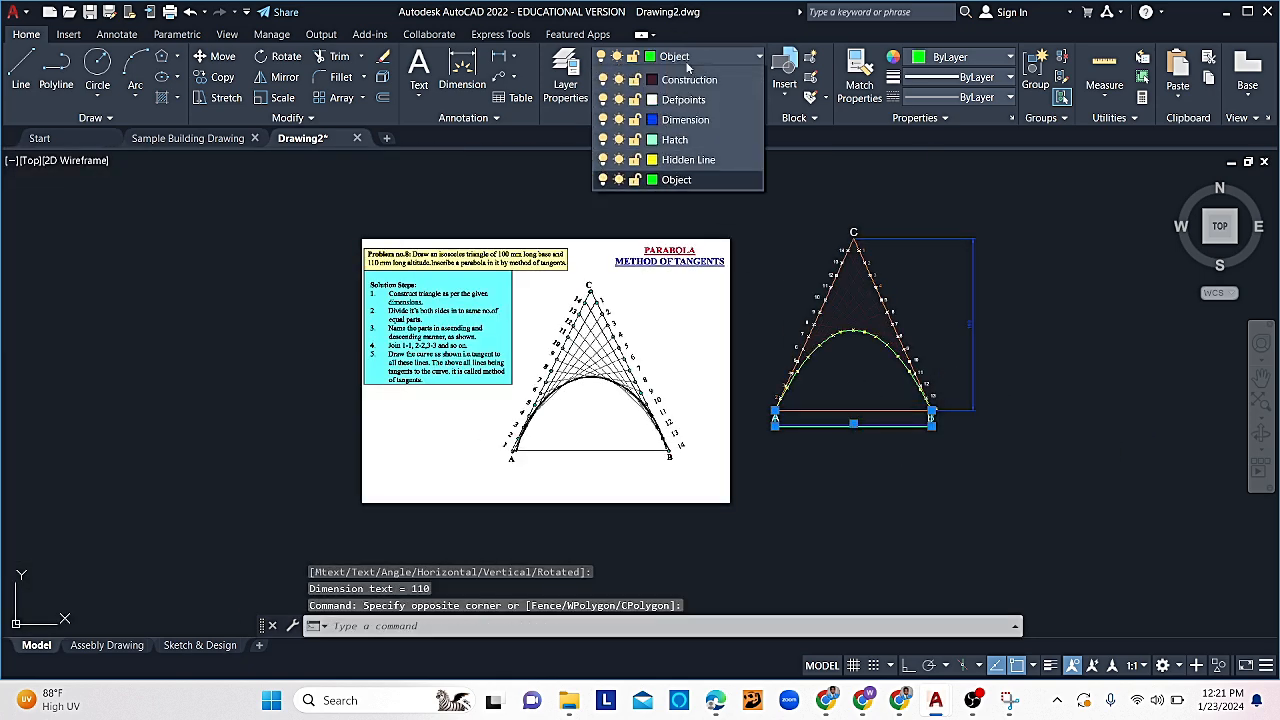